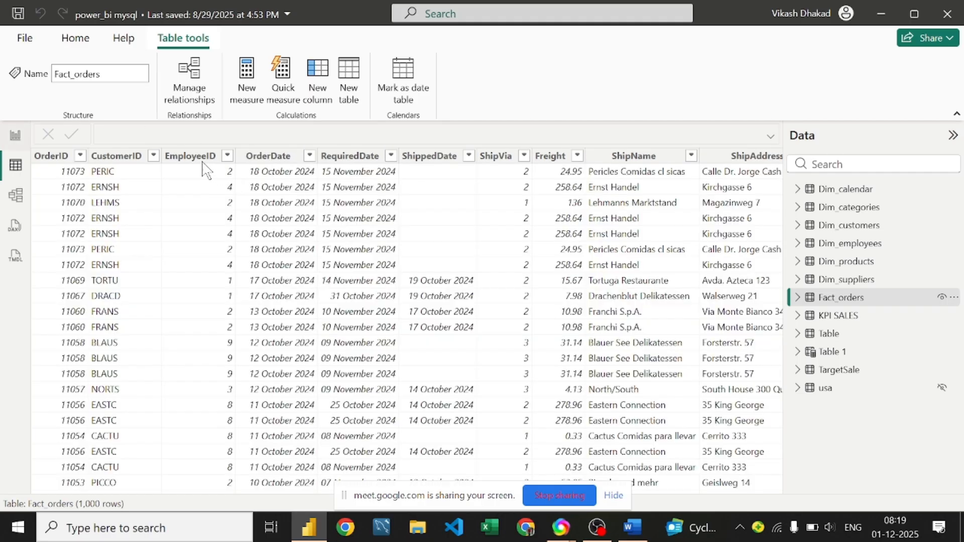
Step: Look over the Fact_orders table and its EmployeeID column
scroll(250, 252, down, 6)
scroll(250, 253, up, 6)
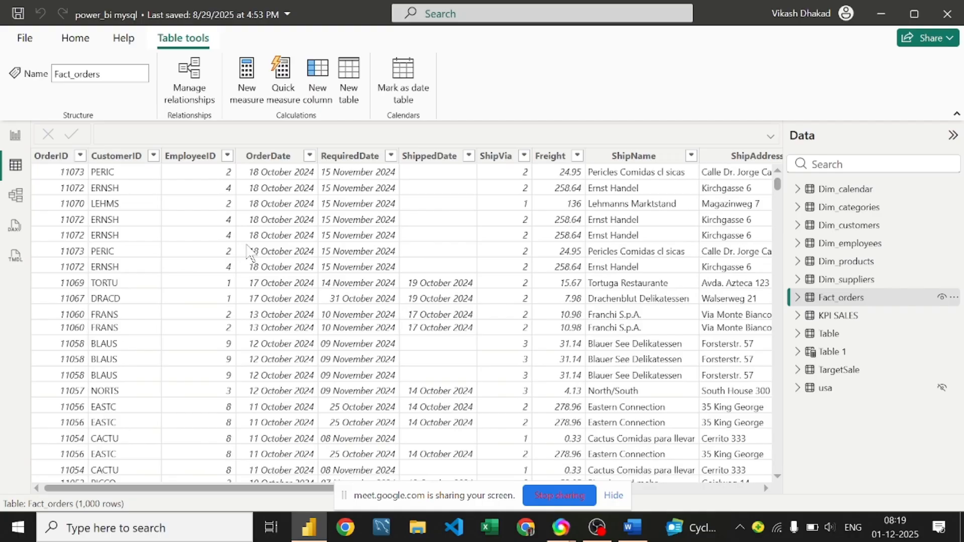
scroll(555, 228, down, 10)
scroll(555, 229, up, 9)
scroll(555, 228, up, 1)
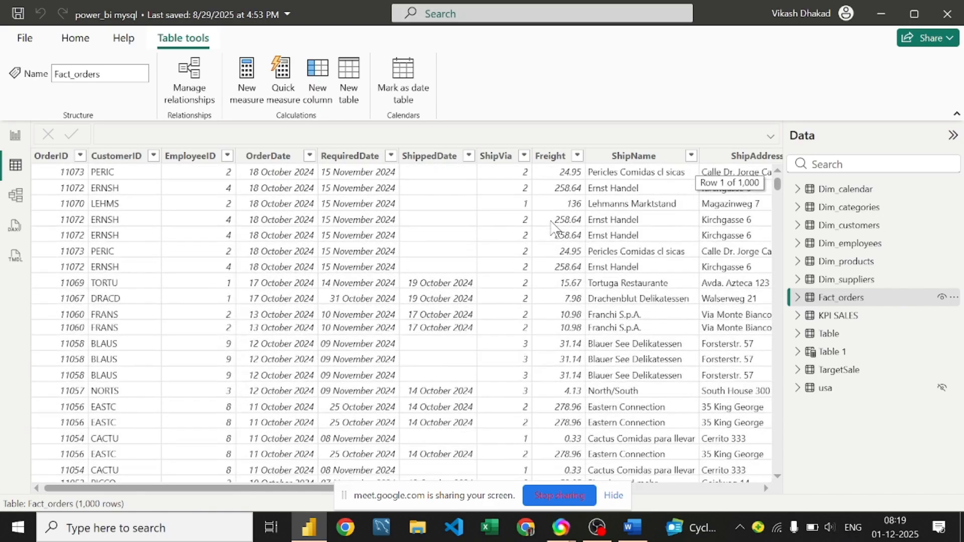
scroll(554, 228, down, 7)
scroll(554, 229, up, 7)
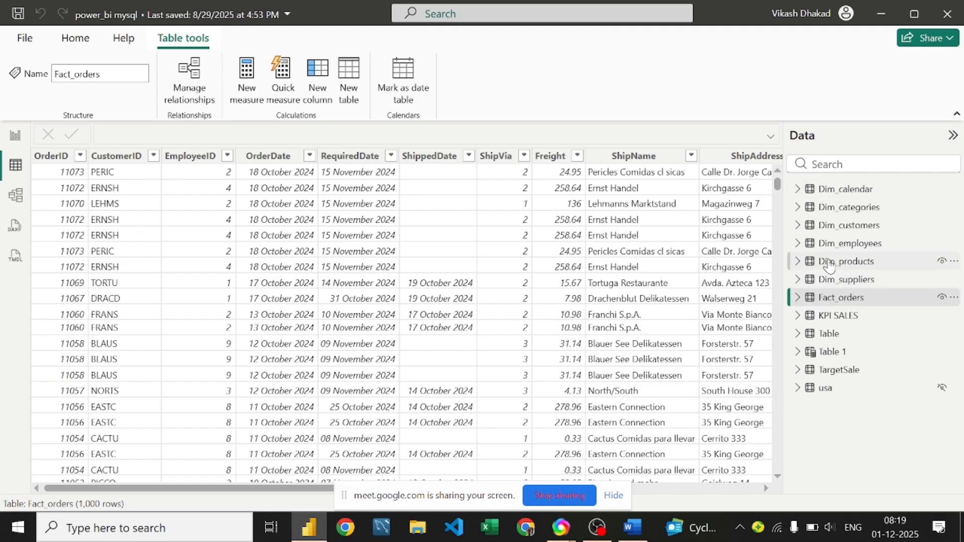
click(910, 301)
scroll(215, 231, down, 5)
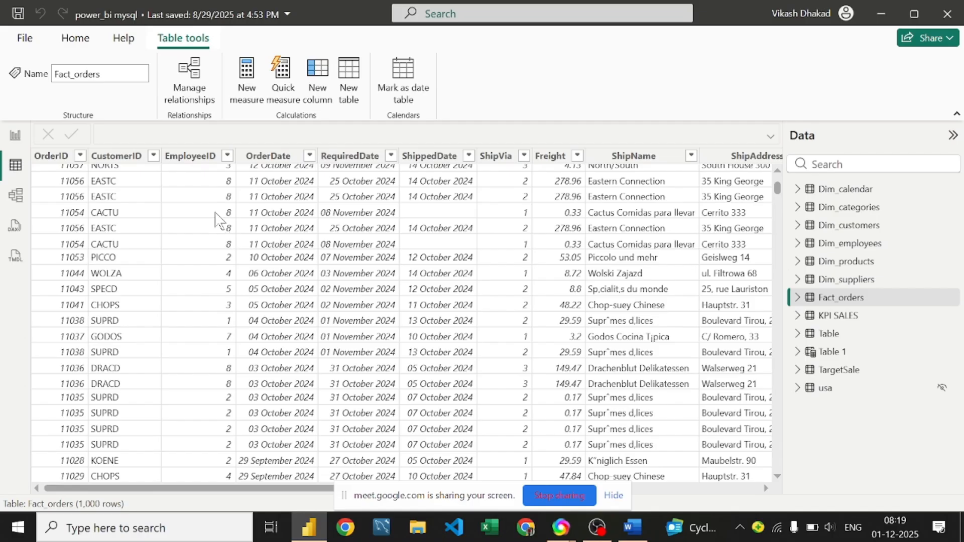
click(190, 156)
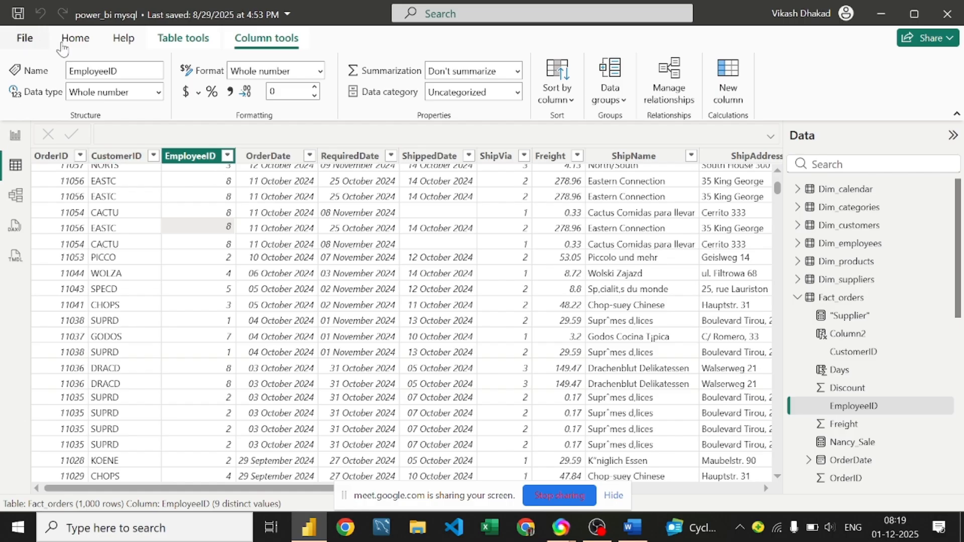
Step: Create a new calculated table, Table 2, and place the cursor in its formula
click(173, 39)
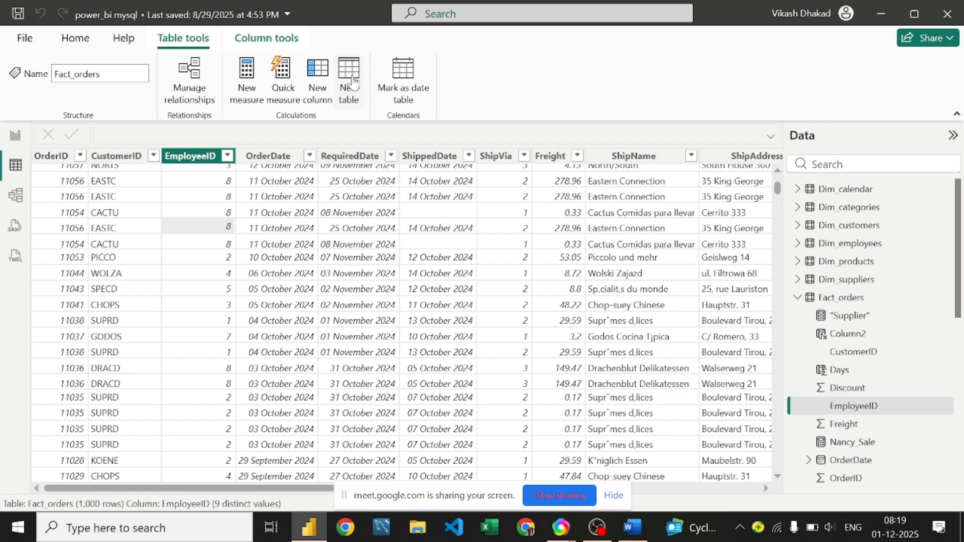
click(352, 81)
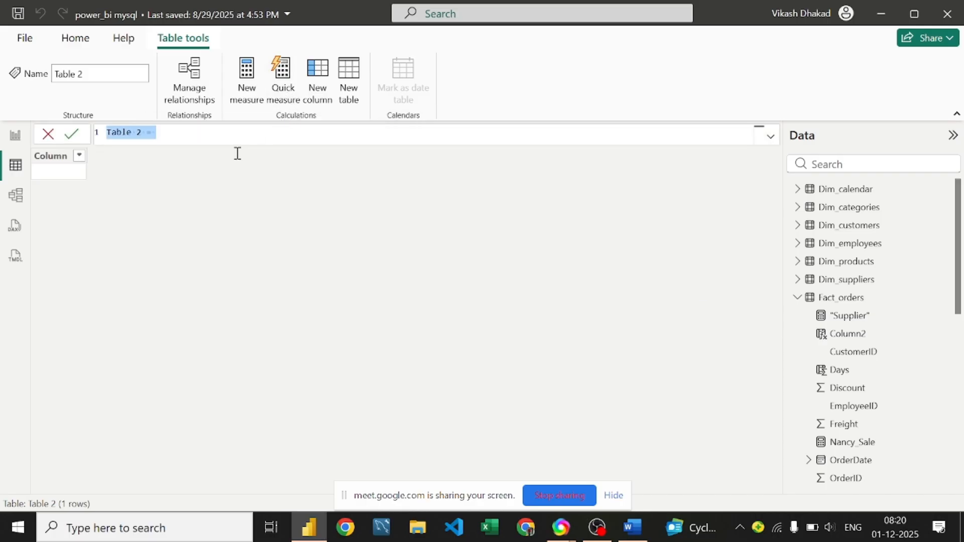
click(149, 136)
Step: Replace the default formula with 'Emp8 Table = FILTER(' using autocomplete
key(BackSpace)
key(BackSpace)
key(BackSpace)
key(BackSpace)
key(BackSpace)
key(BackSpace)
key(BackSpace)
key(BackSpace)
key(BackSpace)
text(ta)
key(BackSpace)
key(BackSpace)
text(Emp)
key(BackSpace)
text(8 )
text(Tav)
key(BackSpace)
text(ble=)
key(BackSpace)
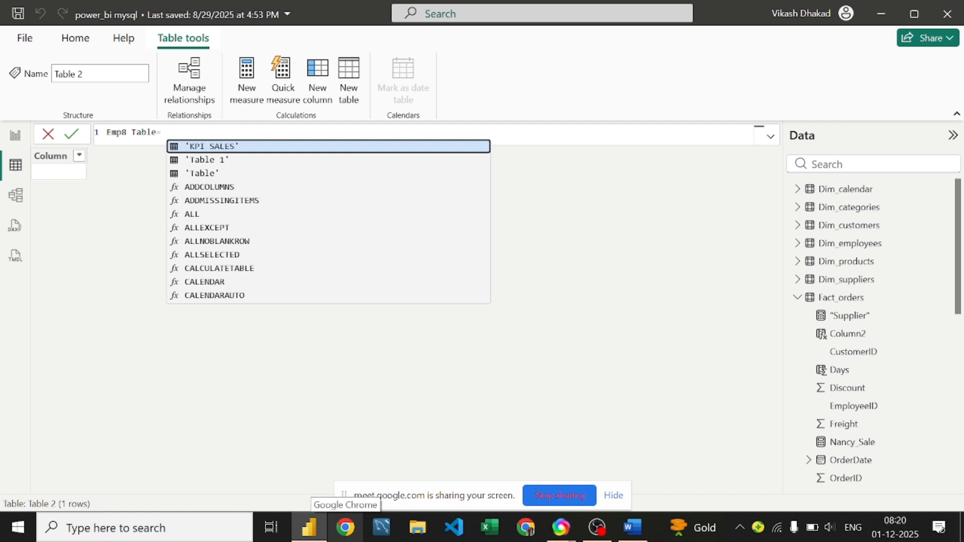
text(Fi)
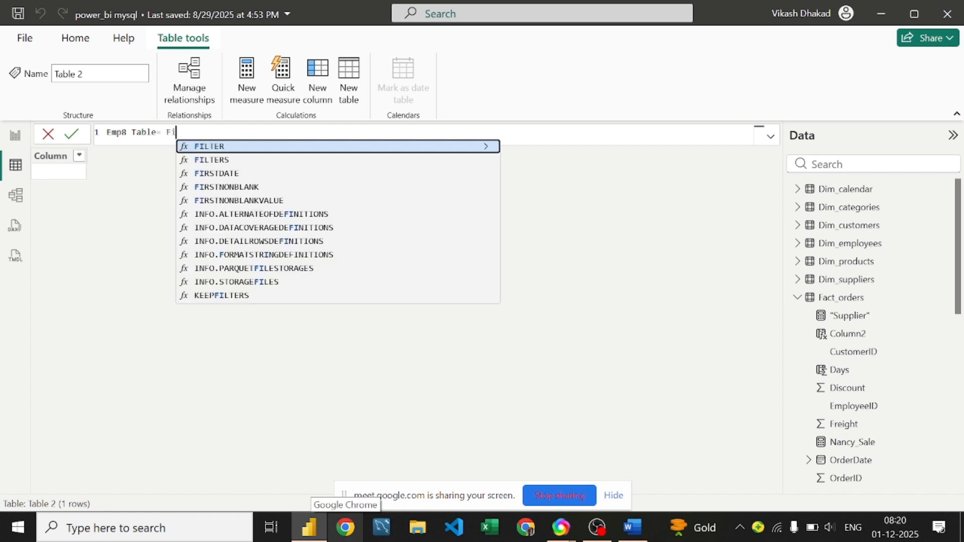
text(lter)
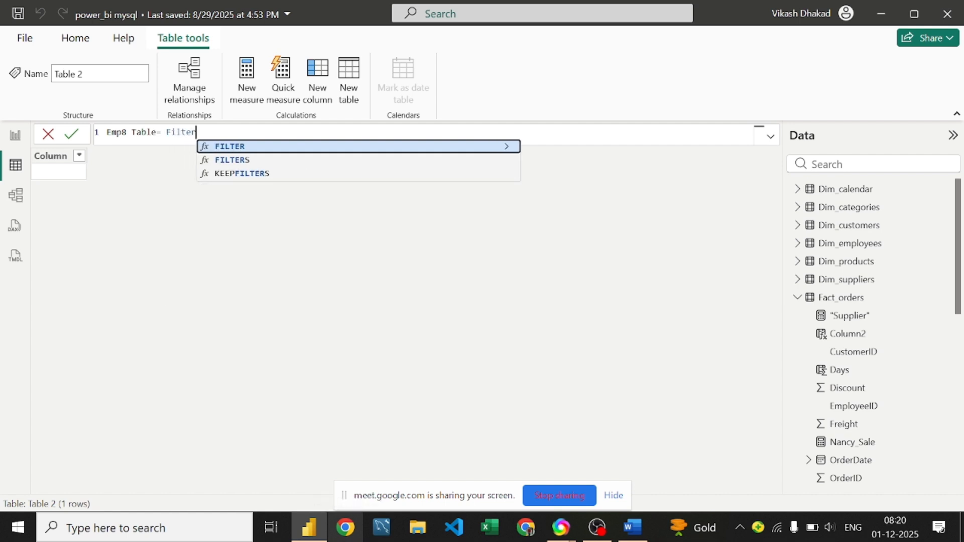
key(Tab)
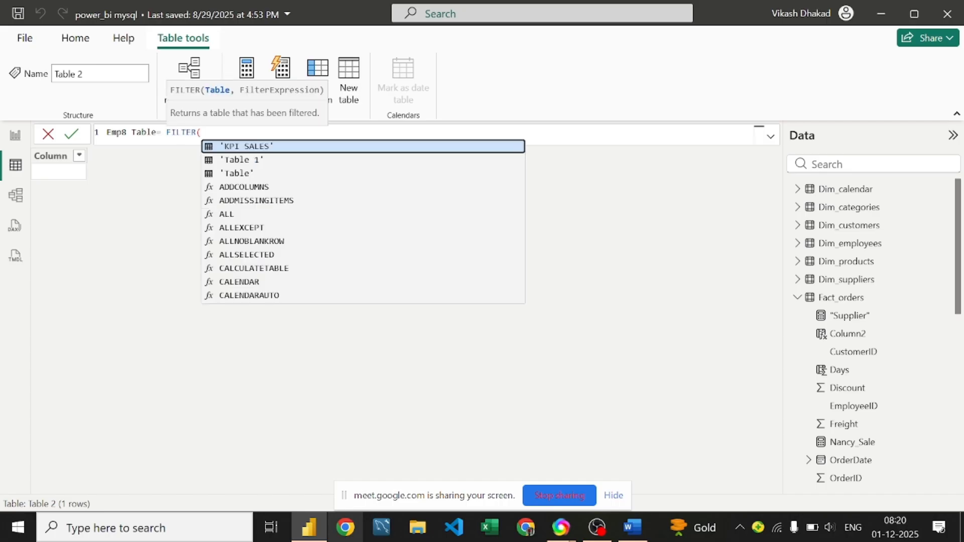
Step: Fill in the FILTER arguments as Fact_orders,Fact_orders[OrderID]=8)
text(f)
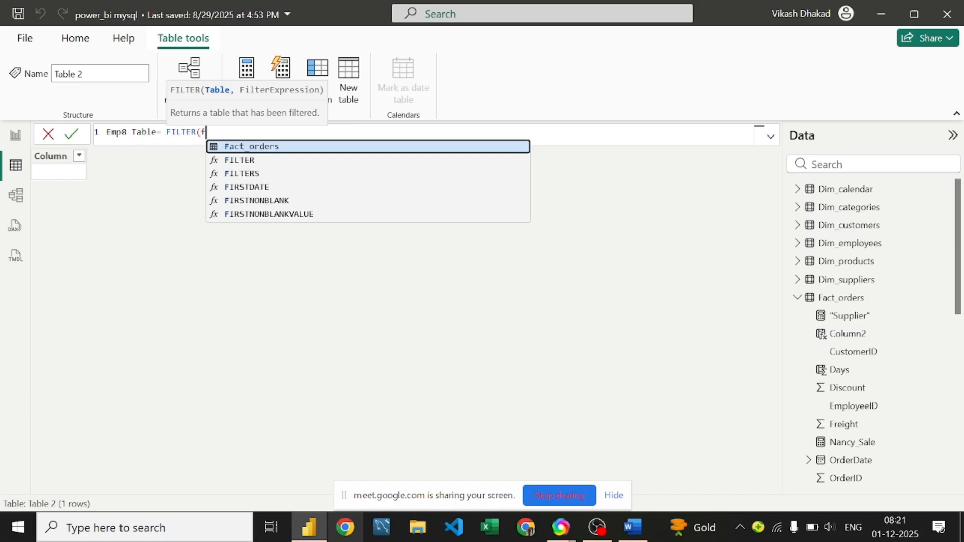
key(Tab)
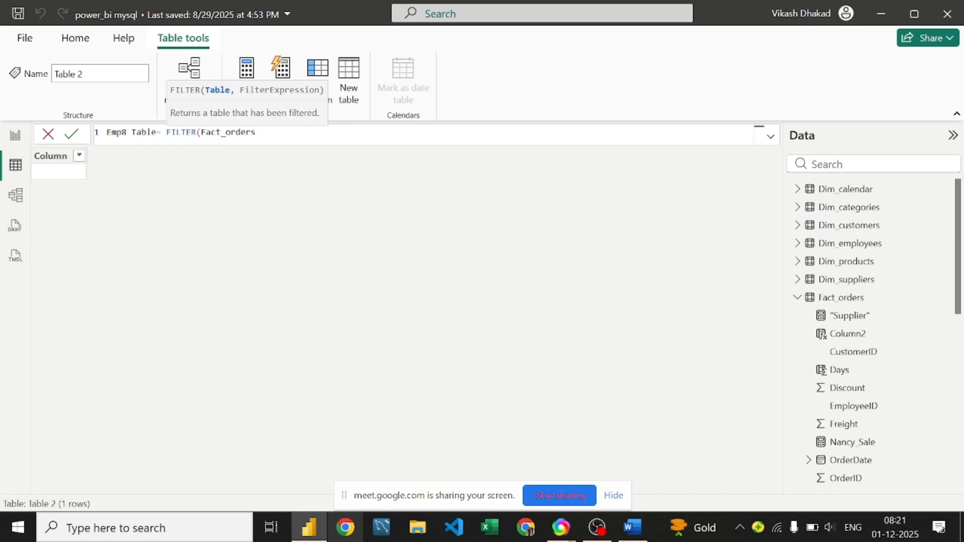
text(,)
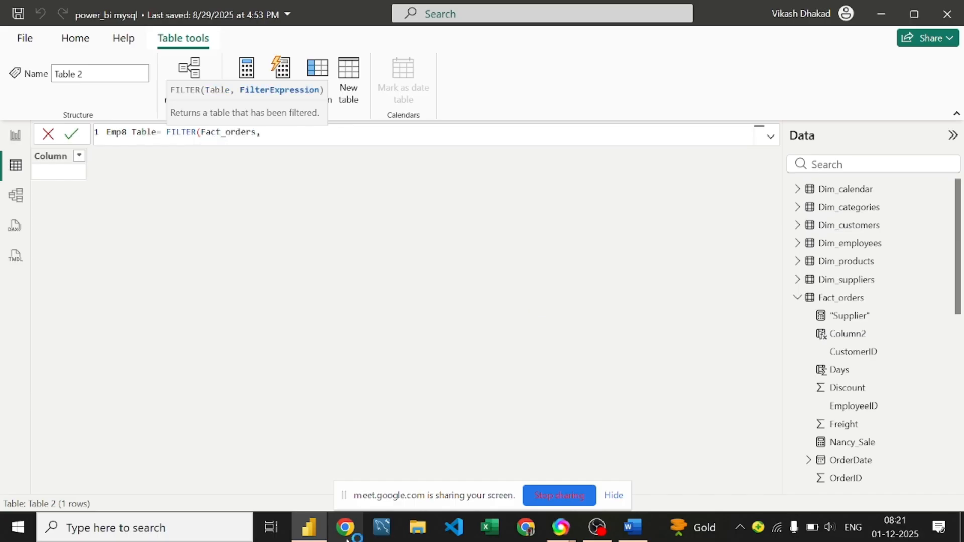
text(f)
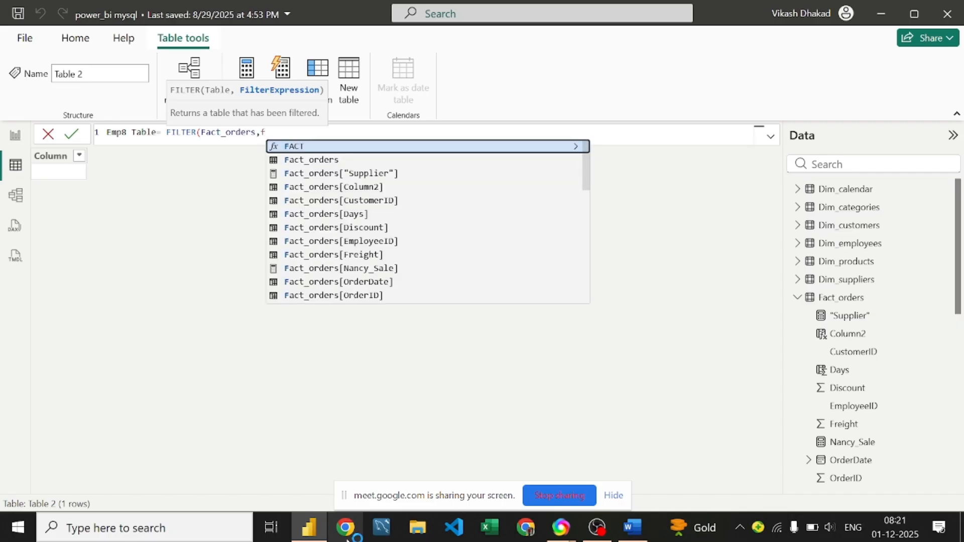
key(Down)
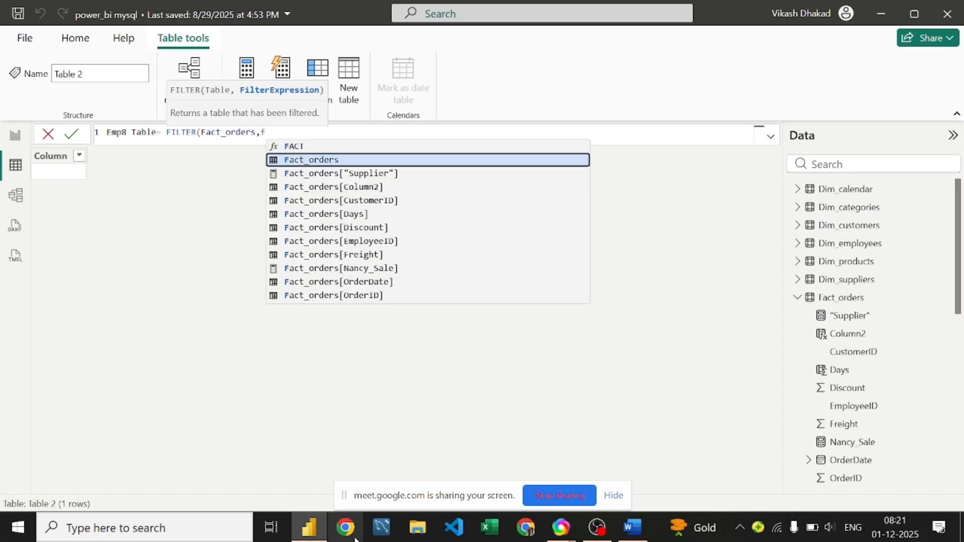
key(Tab)
text([)
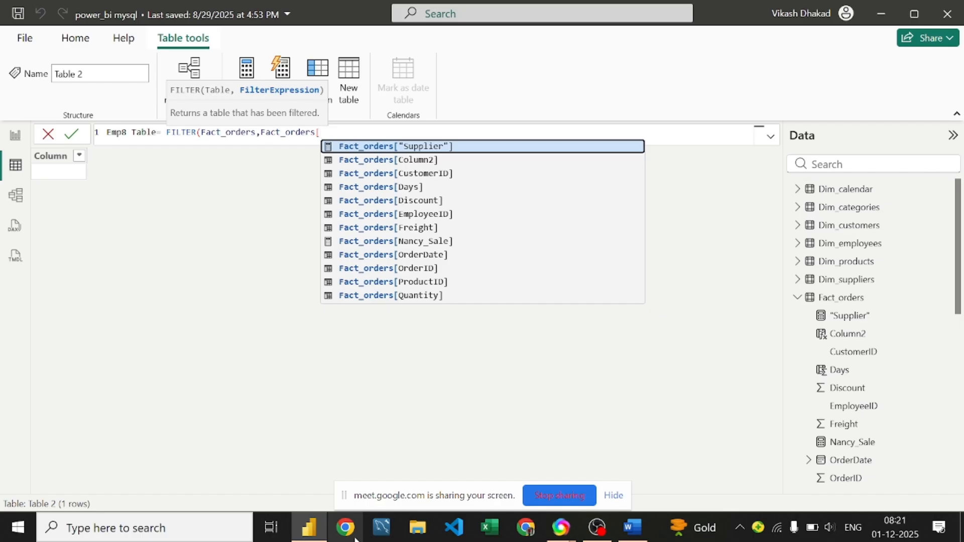
text(ord)
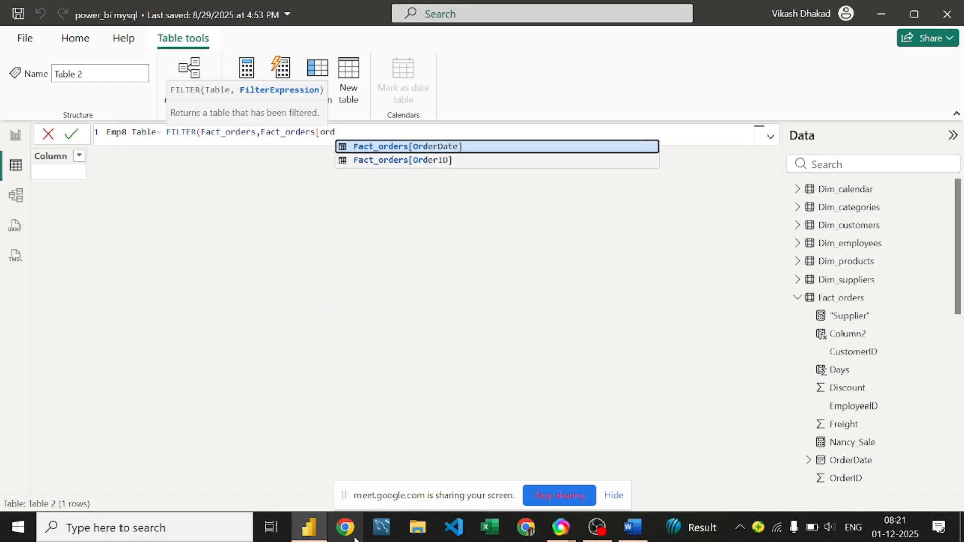
key(Down)
key(Tab)
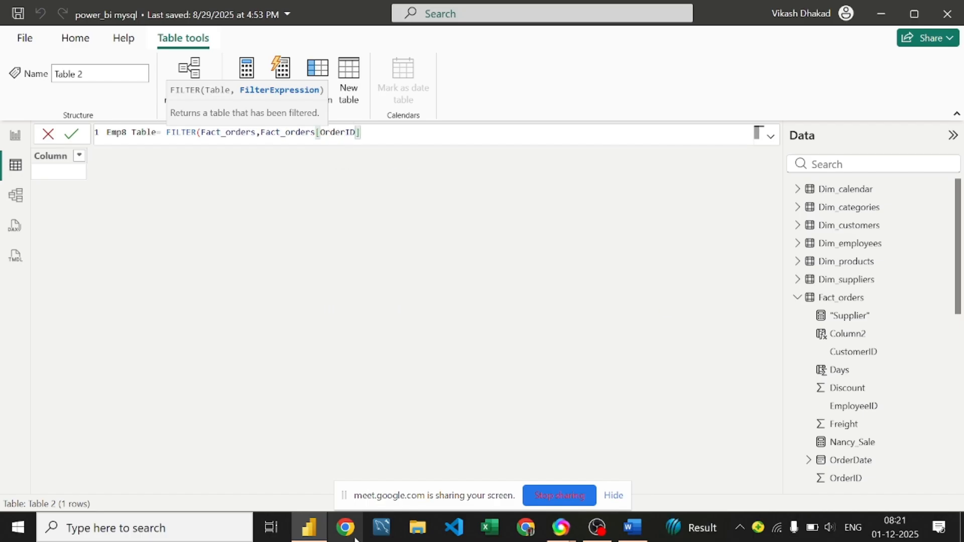
text(=8))
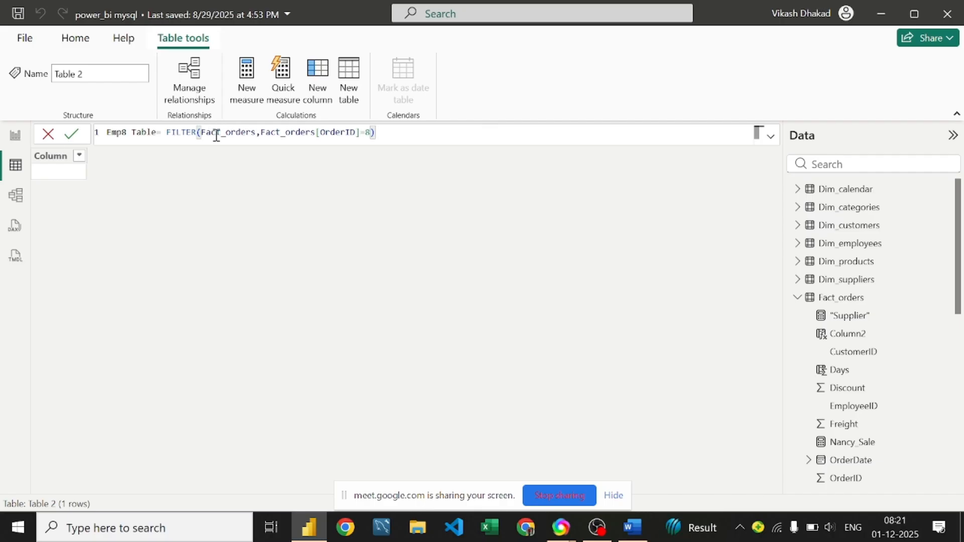
Step: Point out the Fact_orders table argument, its column reference and the OrderID=8 condition
double_click(242, 132)
click(316, 132)
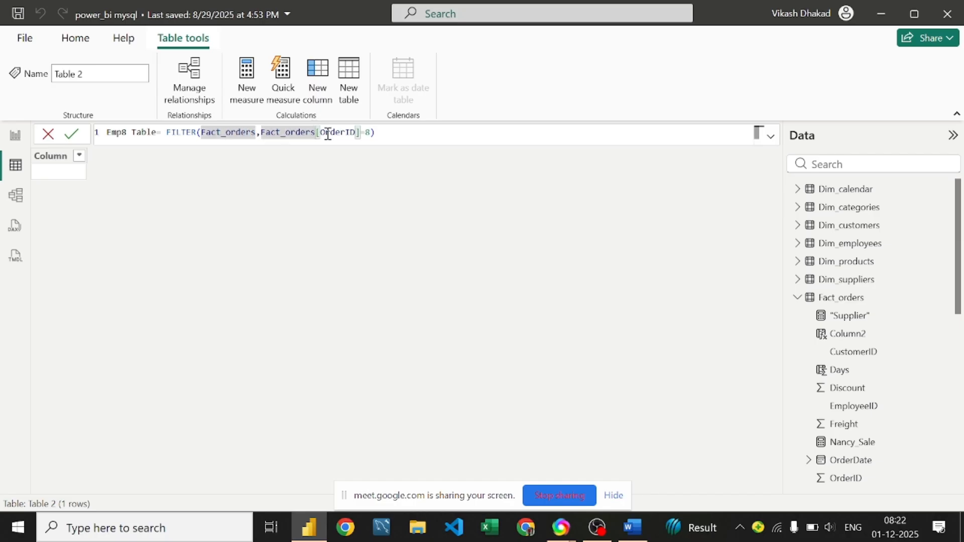
click(360, 132)
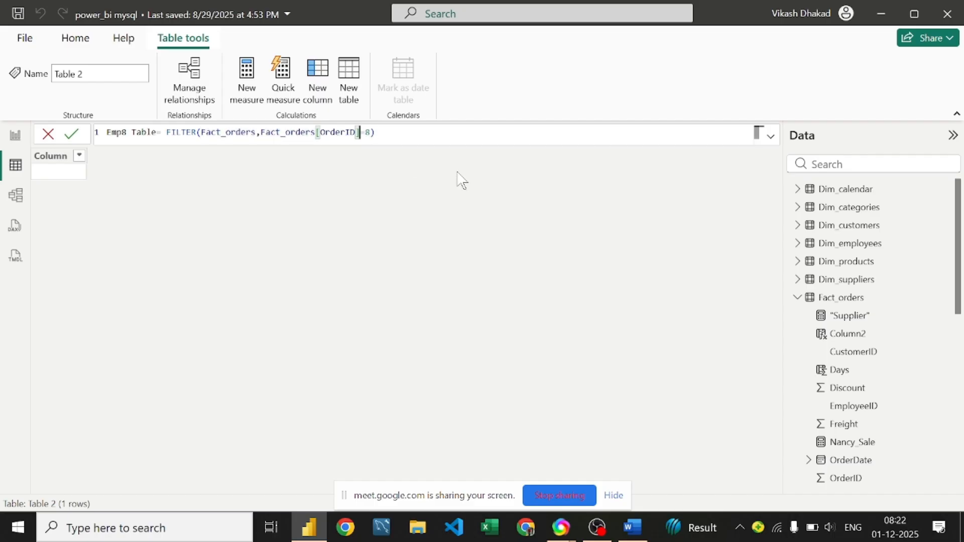
click(397, 132)
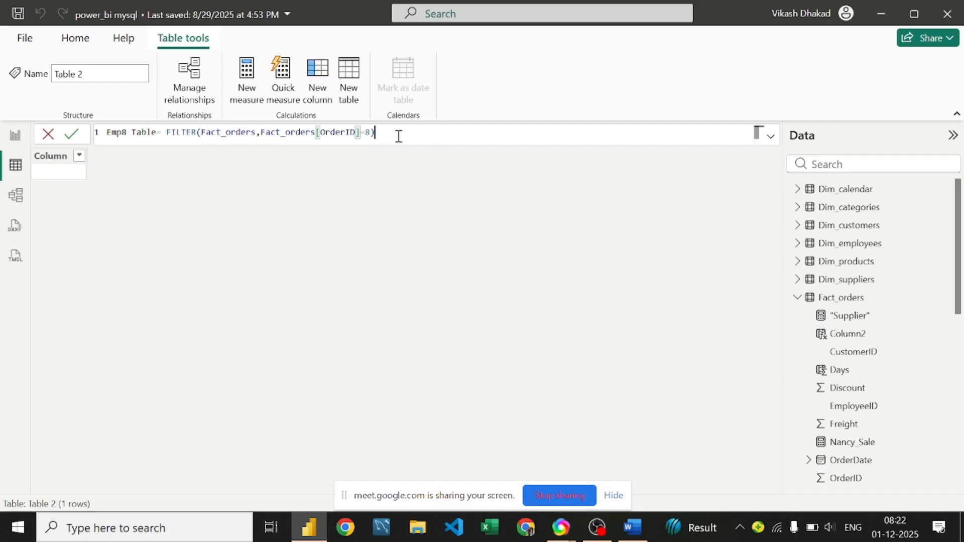
Step: Commit the Emp8 Table formula and compare its empty result with the Fact_orders data
click(72, 134)
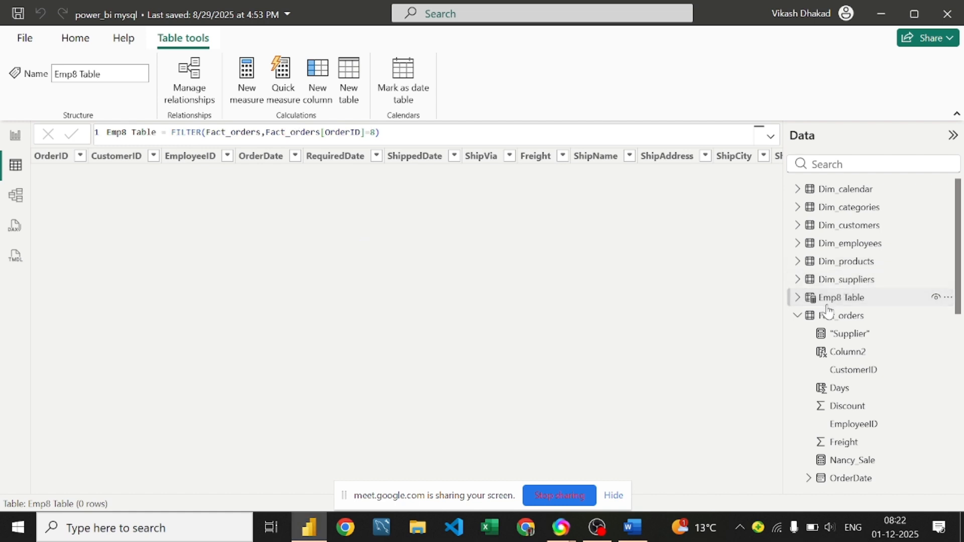
mouse_move(863, 305)
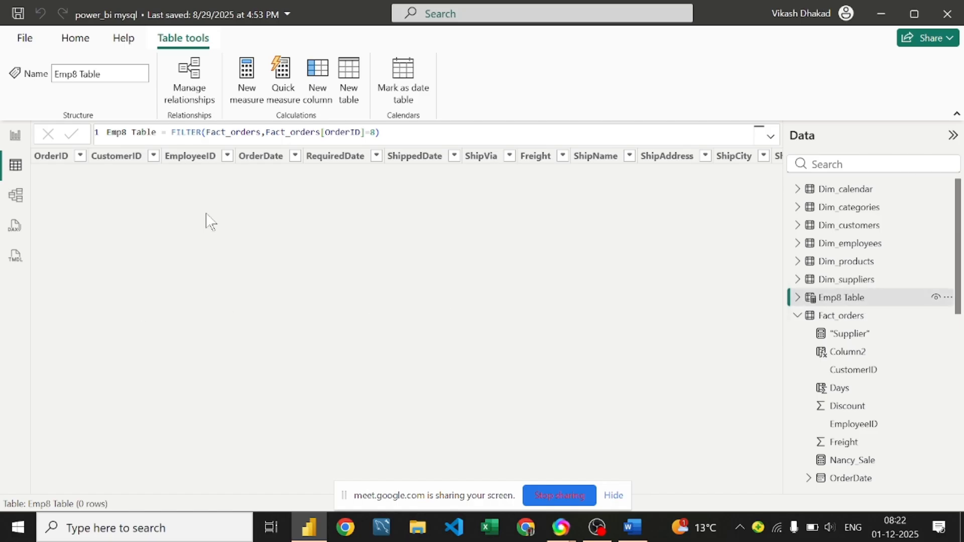
click(879, 306)
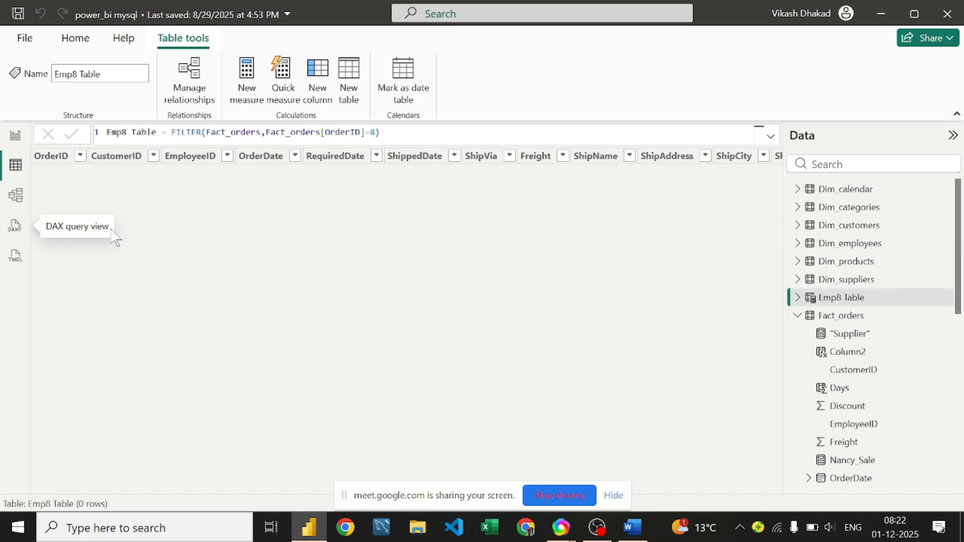
click(857, 321)
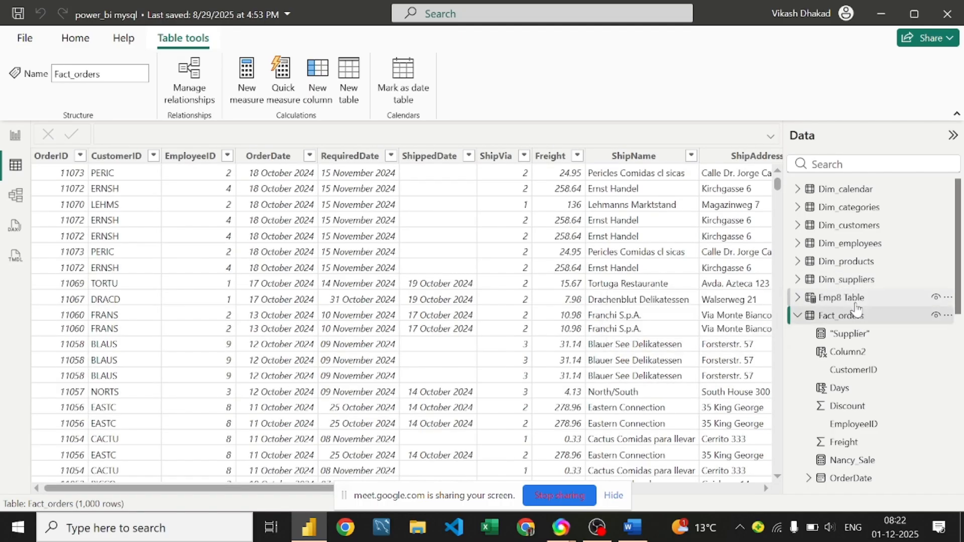
click(855, 302)
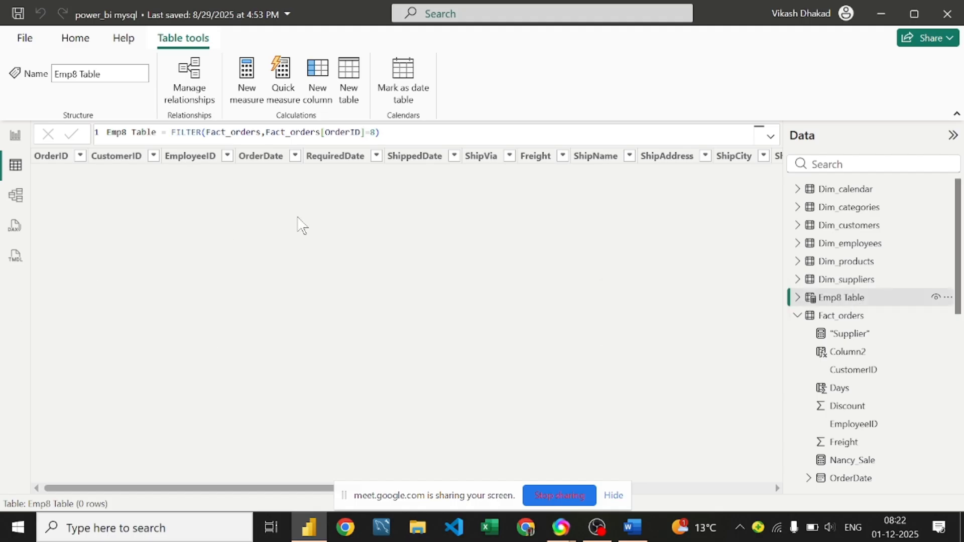
drag(193, 487, 172, 477)
Step: Change the condition to [OrderID]==8, commit it, and reselect Emp8 Table
click(377, 133)
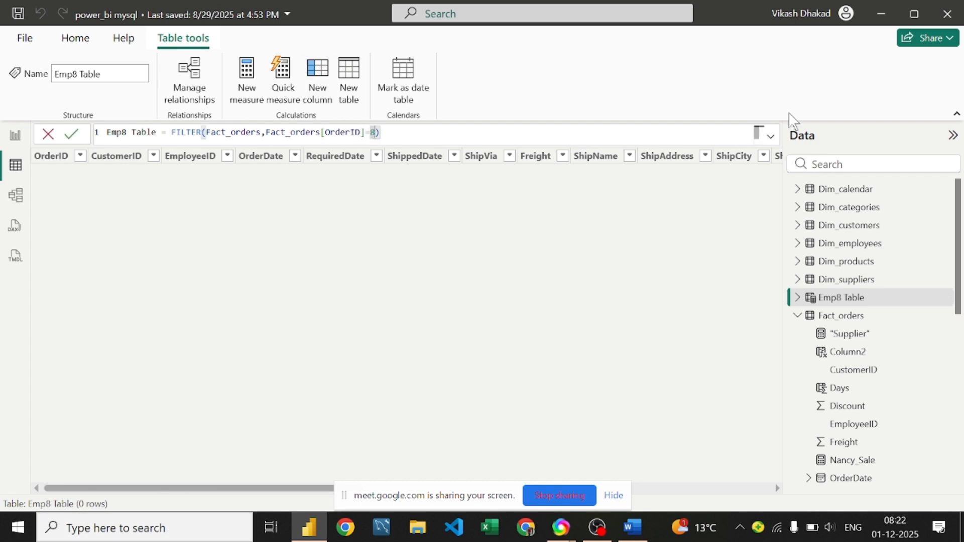
text(=)
key(Return)
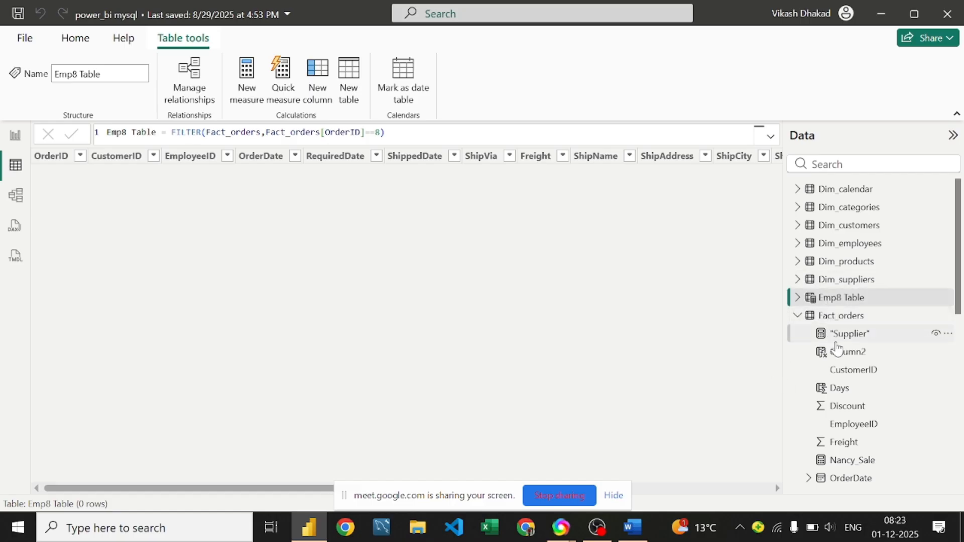
click(832, 302)
double_click(379, 131)
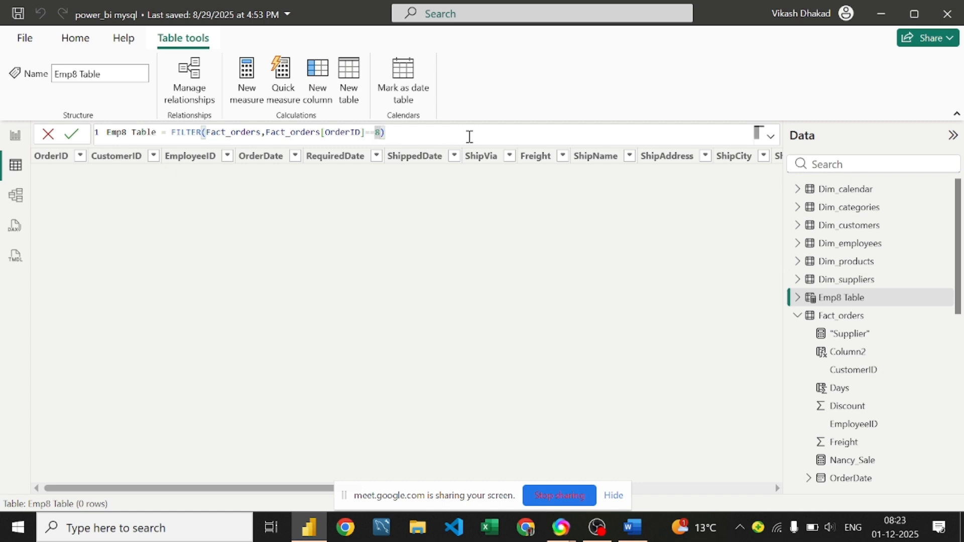
Step: Change the filter column from OrderID to EmployeeID, keeping =8, and commit
click(360, 132)
key(BackSpace)
key(BackSpace)
key(BackSpace)
key(BackSpace)
key(BackSpace)
key(BackSpace)
key(BackSpace)
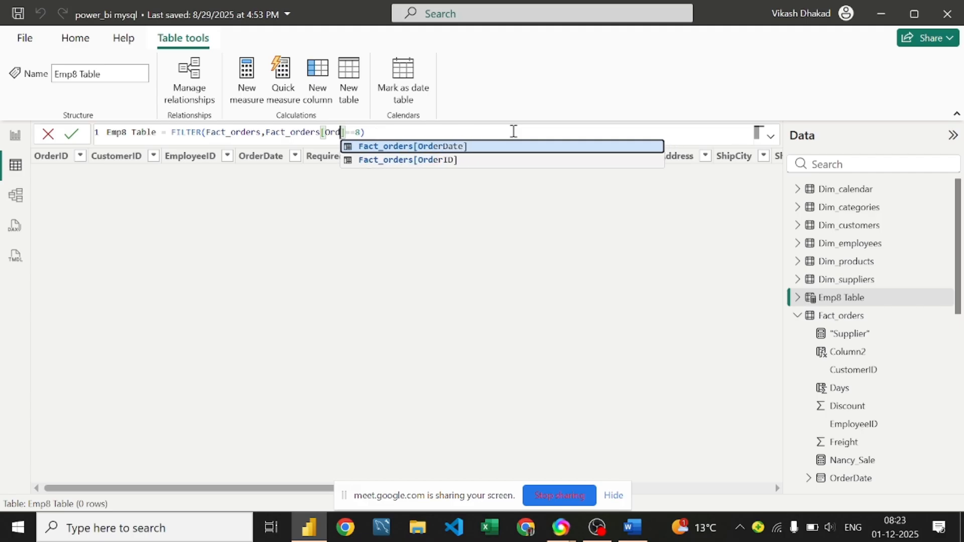
text(e)
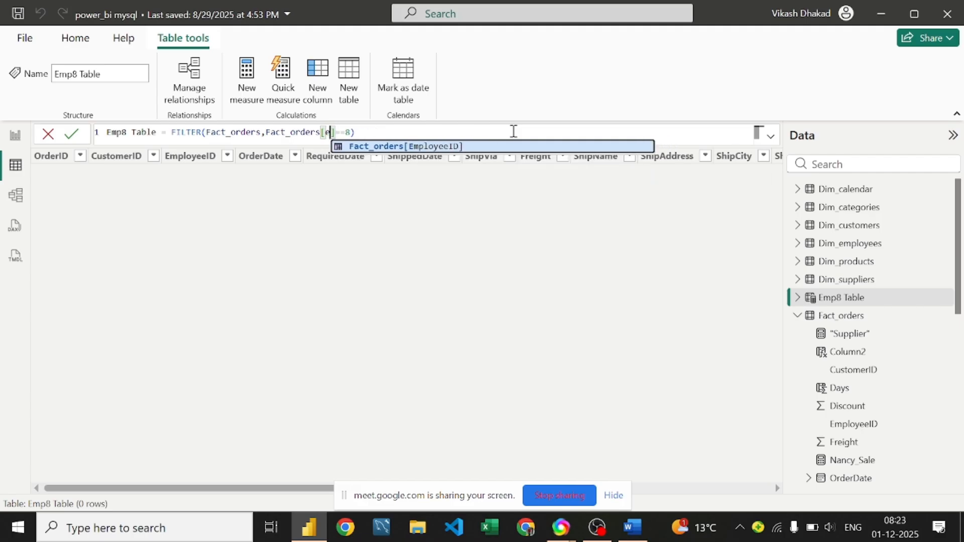
text(m)
key(BackSpace)
key(Tab)
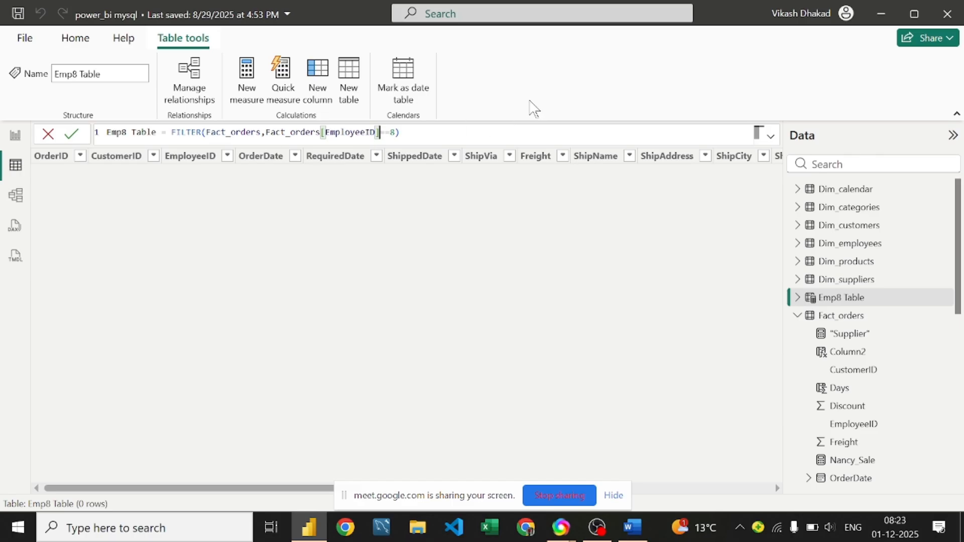
click(385, 132)
key(BackSpace)
text(=)
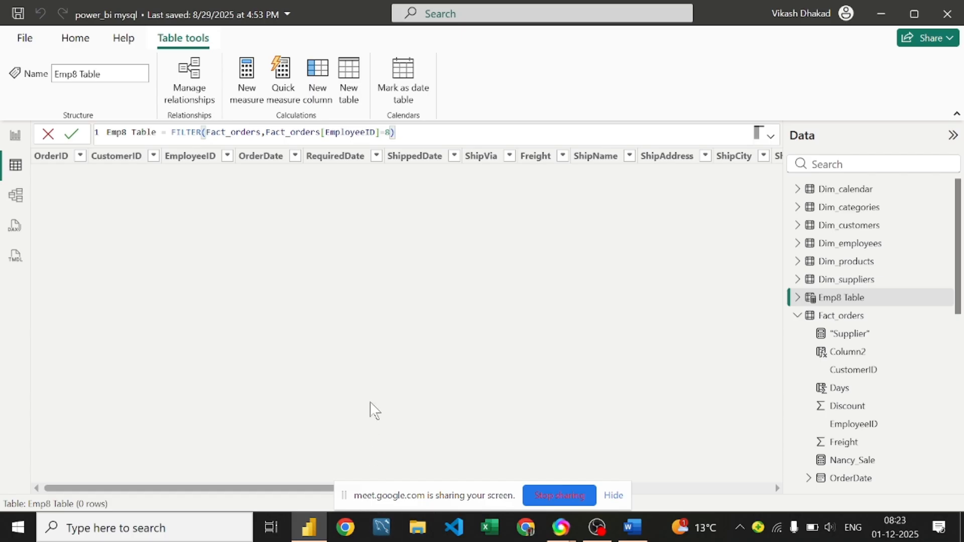
key(Return)
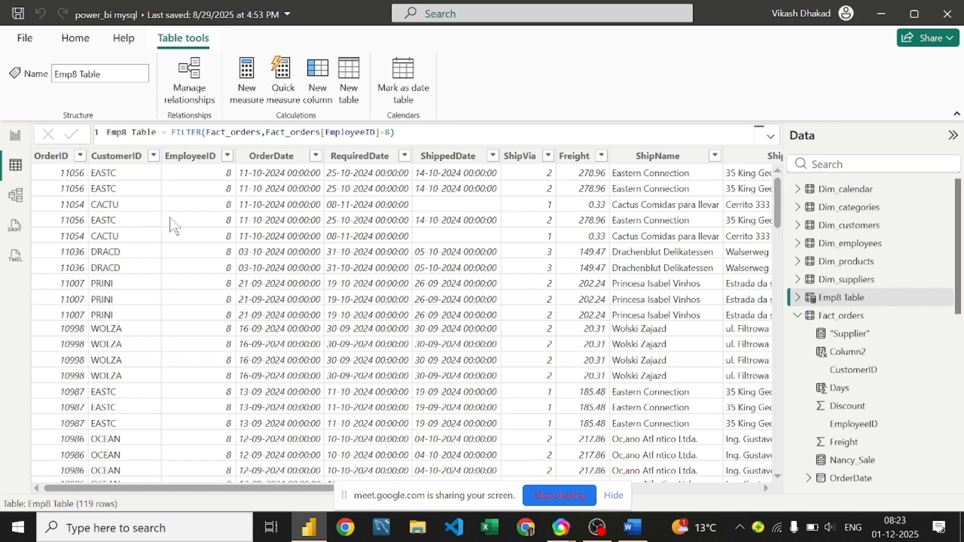
Step: Scroll through the 119 rows of employee 8's orders
scroll(173, 225, down, 2)
scroll(173, 226, down, 15)
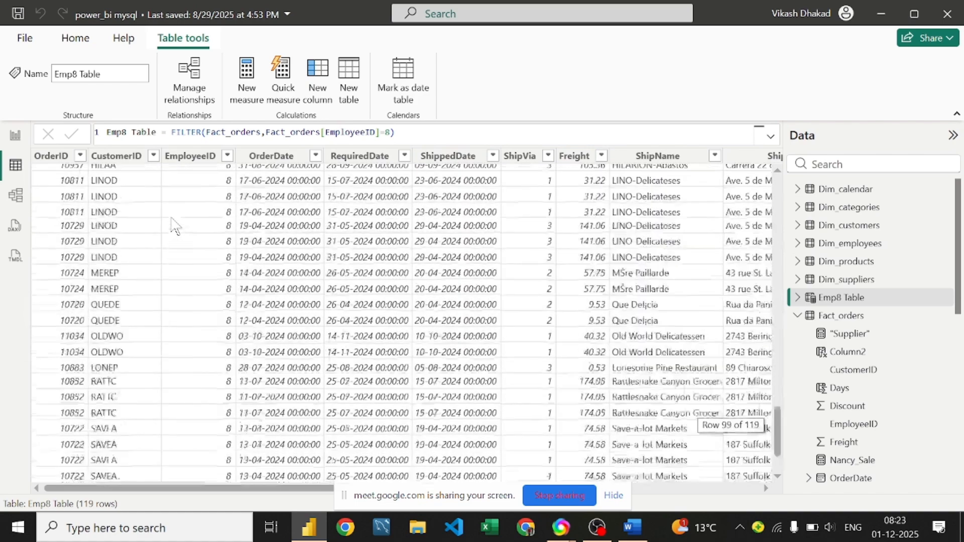
scroll(173, 226, up, 19)
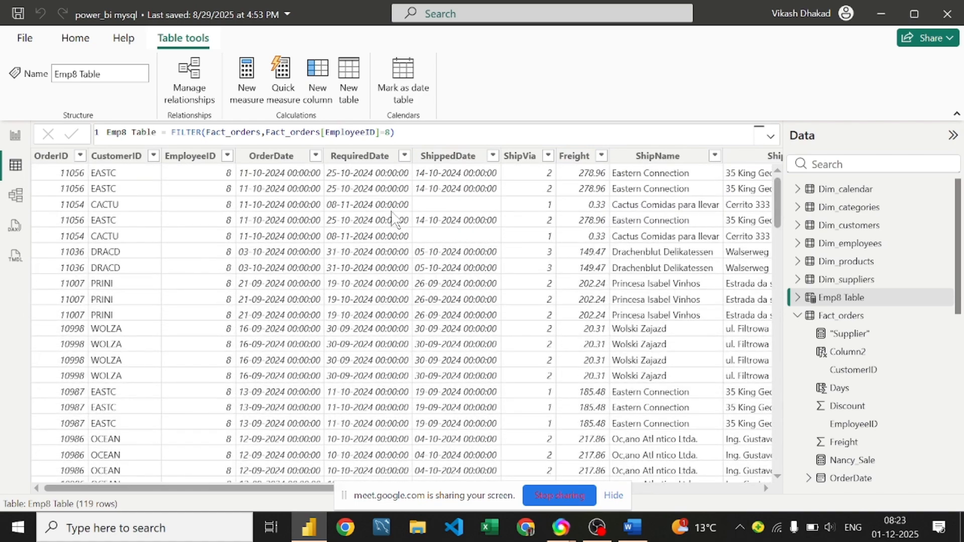
scroll(116, 243, down, 8)
scroll(120, 244, down, 20)
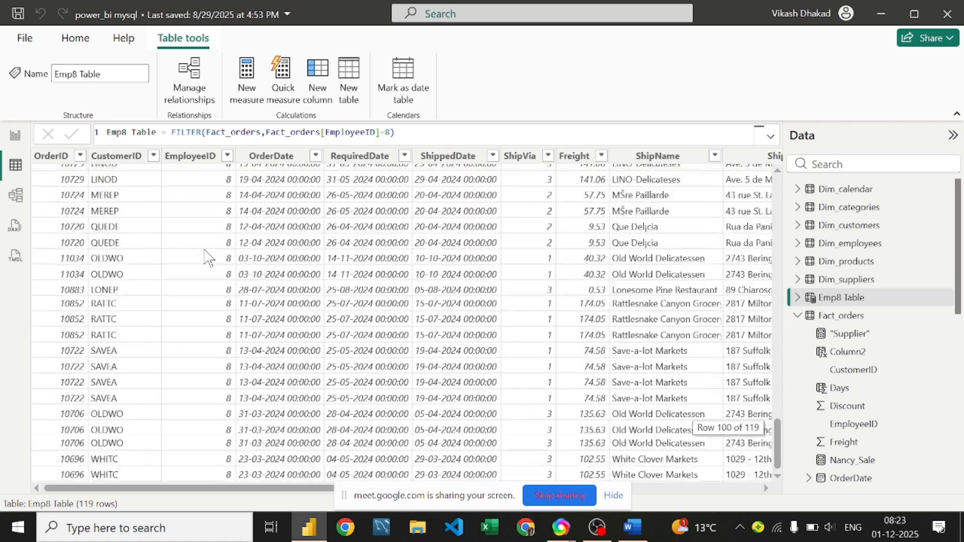
scroll(206, 258, up, 20)
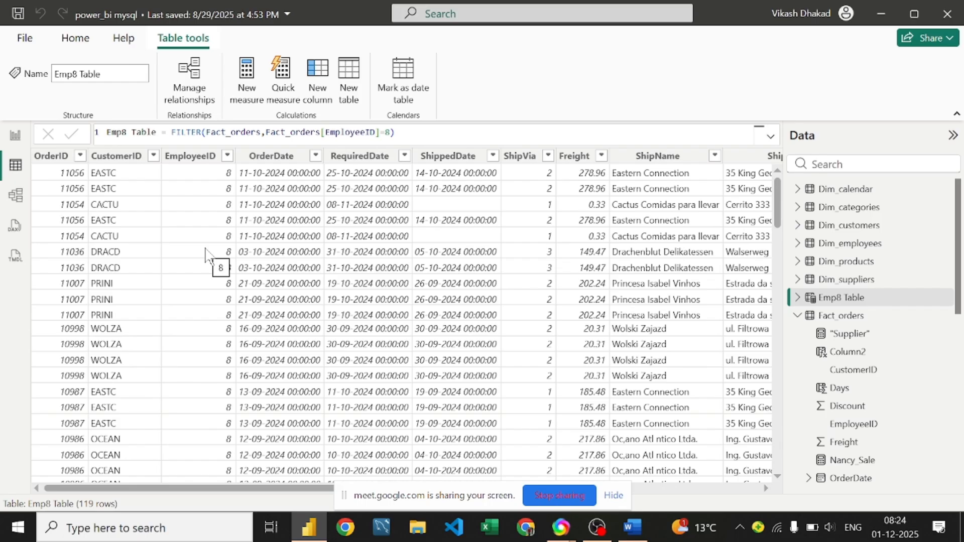
click(632, 527)
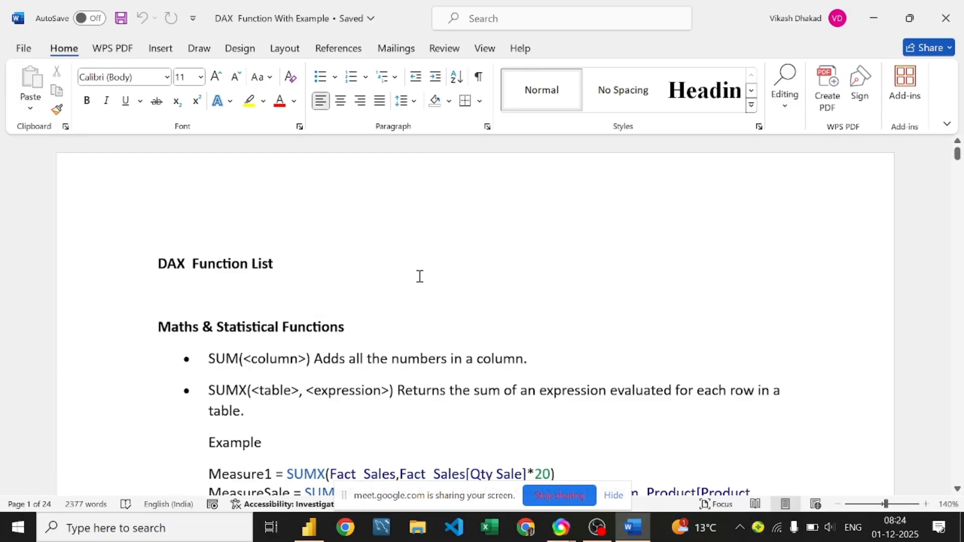
Step: Highlight the SUM description in the DAX function list
scroll(426, 277, down, 3)
scroll(427, 278, down, 1)
scroll(504, 267, up, 2)
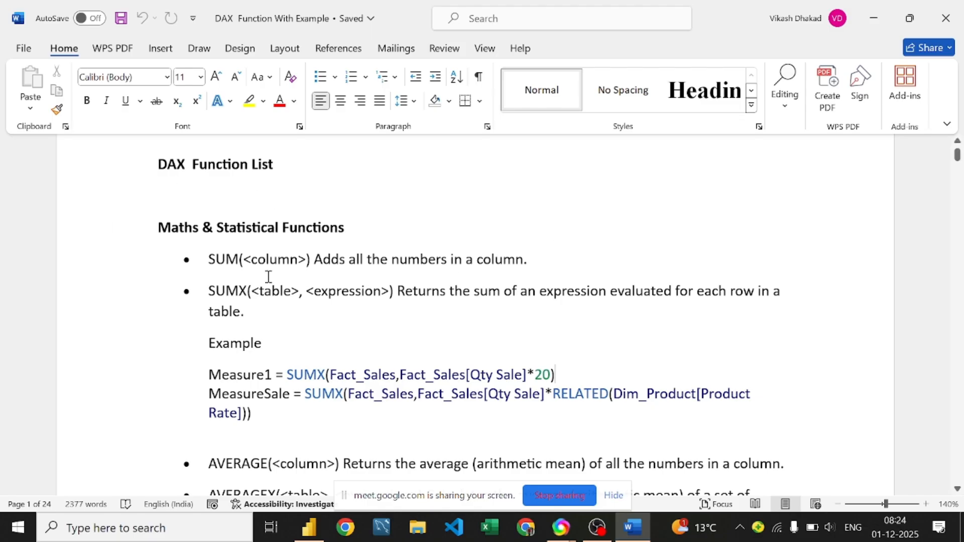
click(311, 259)
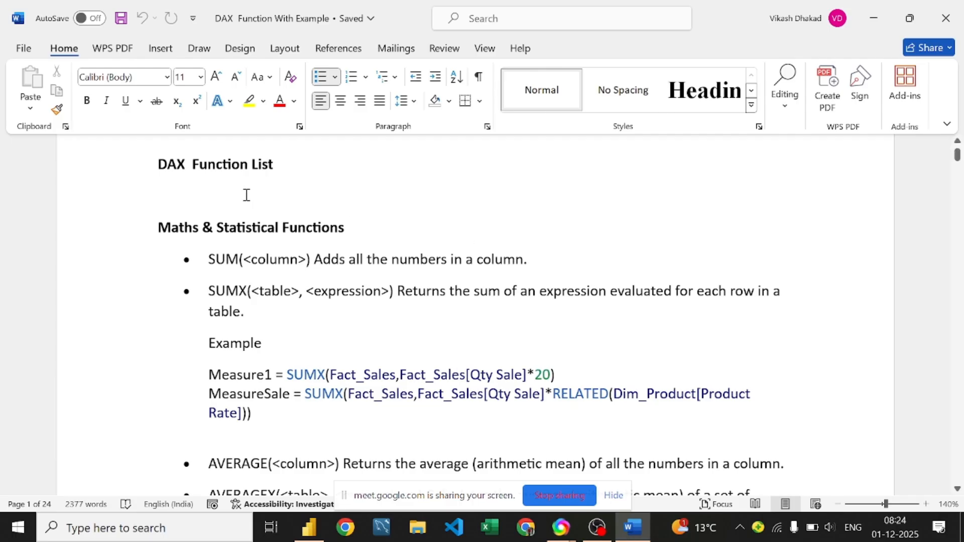
drag(315, 261, 536, 265)
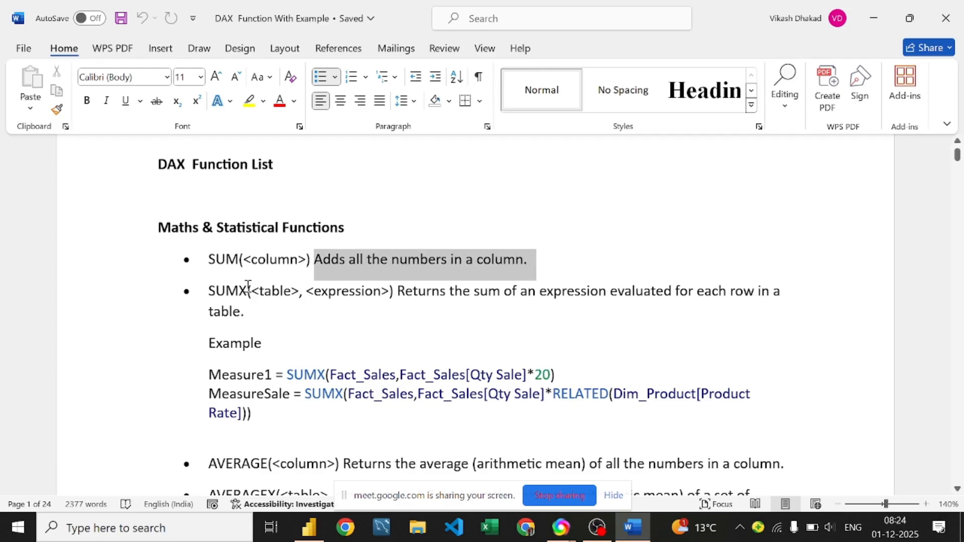
click(296, 291)
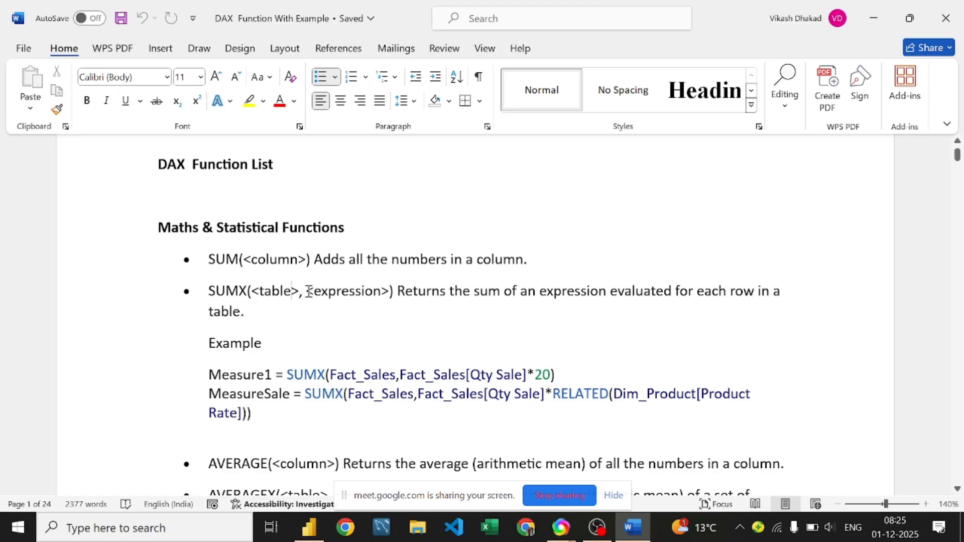
Step: Highlight the SUMX <expression> and <table> arguments, then scroll down to its examples
drag(303, 287, 395, 291)
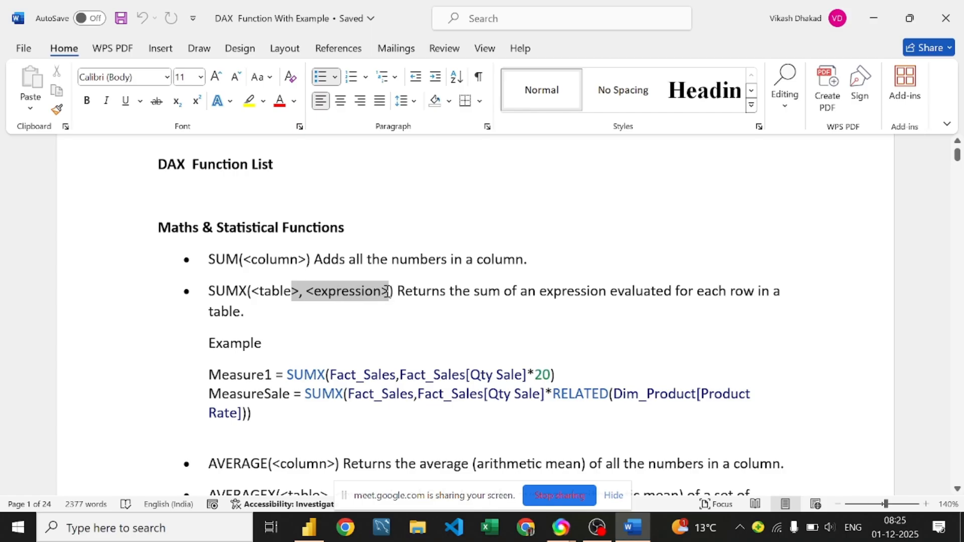
click(296, 312)
click(265, 292)
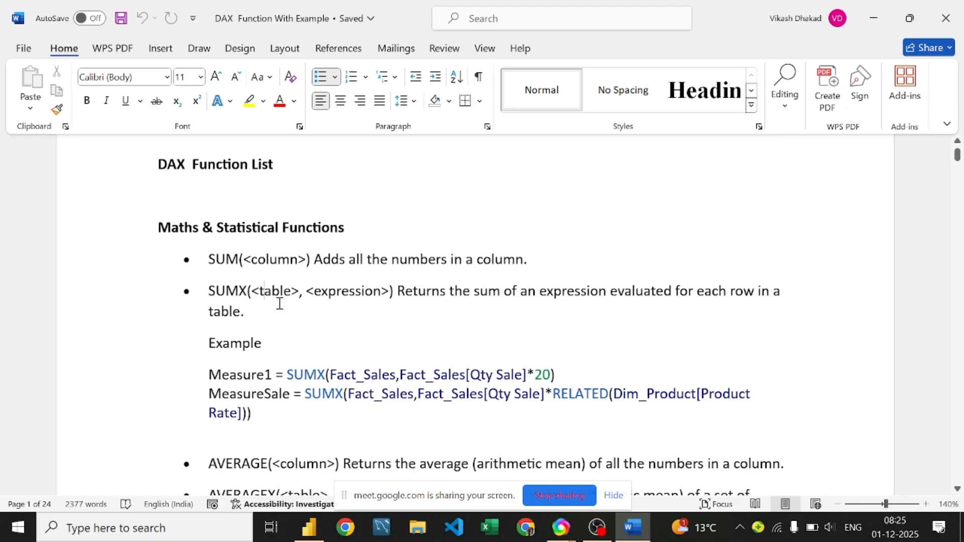
drag(291, 291, 251, 291)
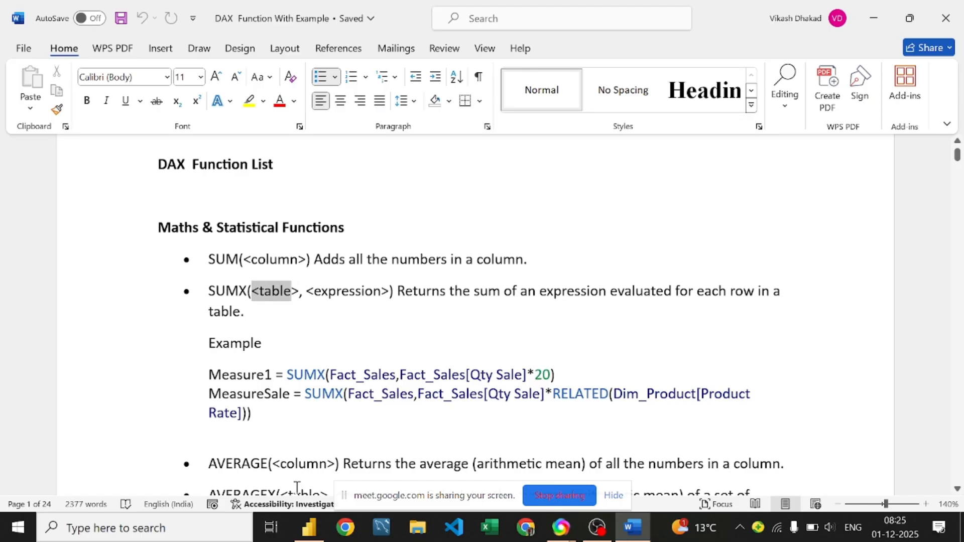
click(330, 299)
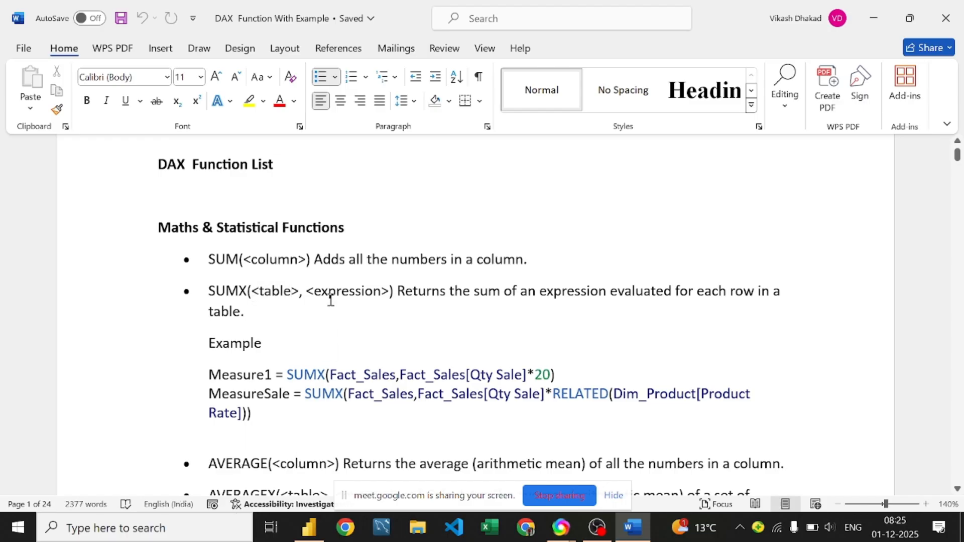
scroll(294, 282, down, 2)
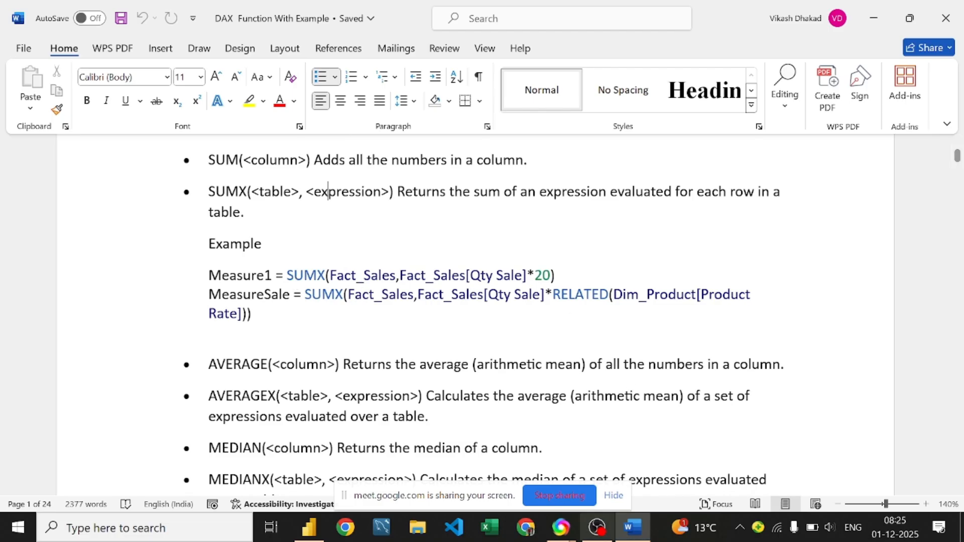
Step: Back in Power BI, view the Fact_orders data and select its Quantity column
click(307, 533)
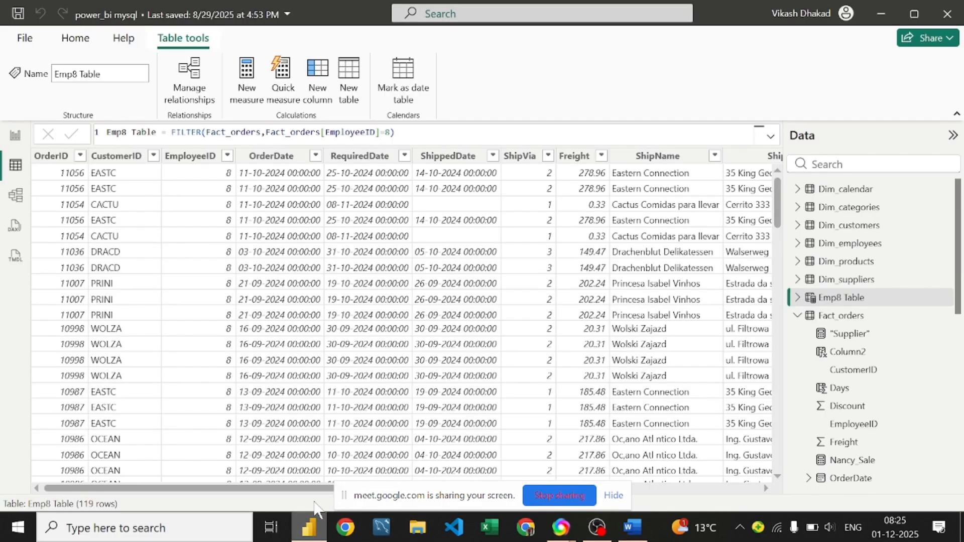
click(862, 316)
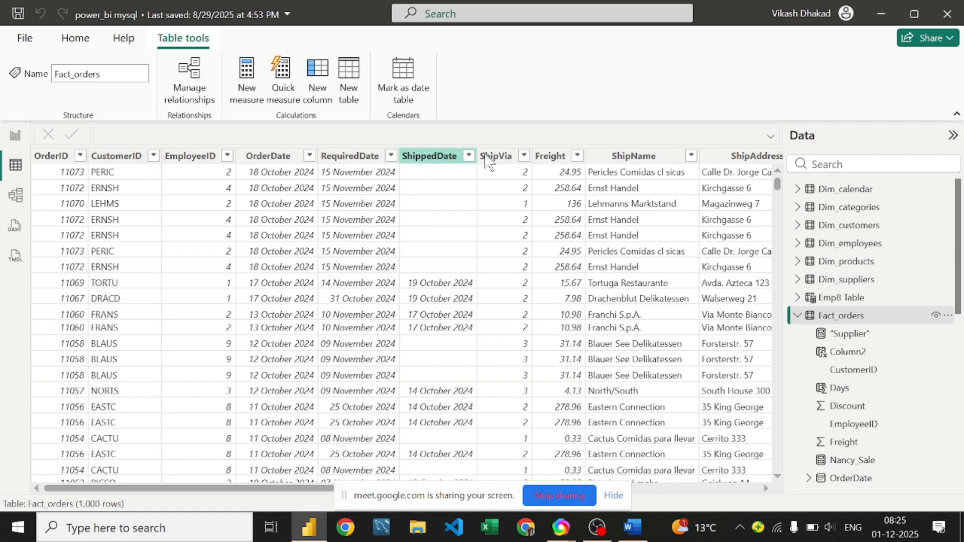
drag(130, 492, 491, 494)
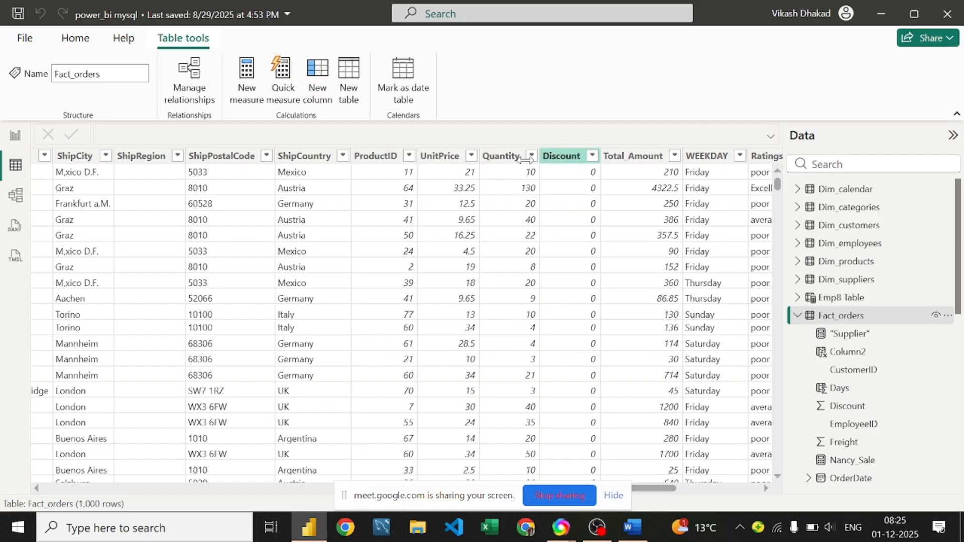
click(520, 177)
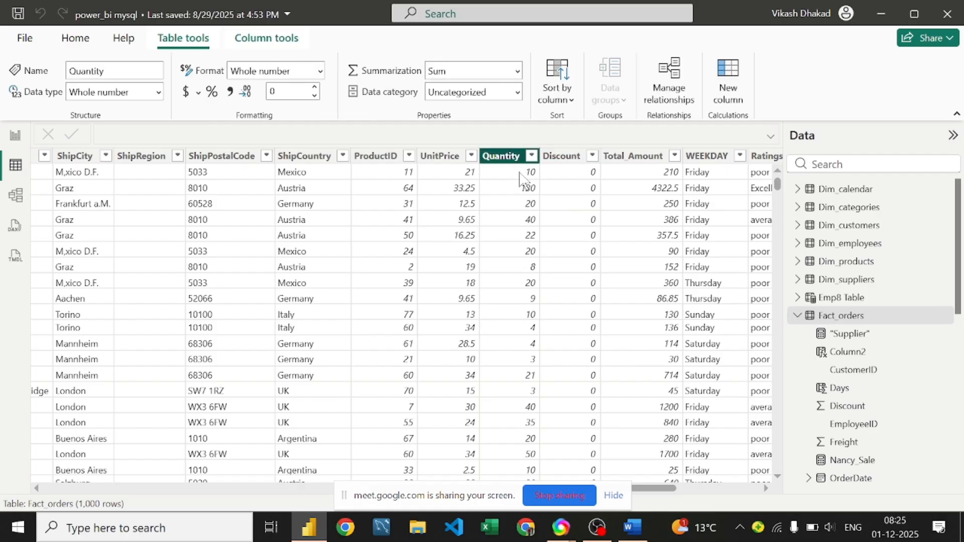
scroll(552, 237, down, 5)
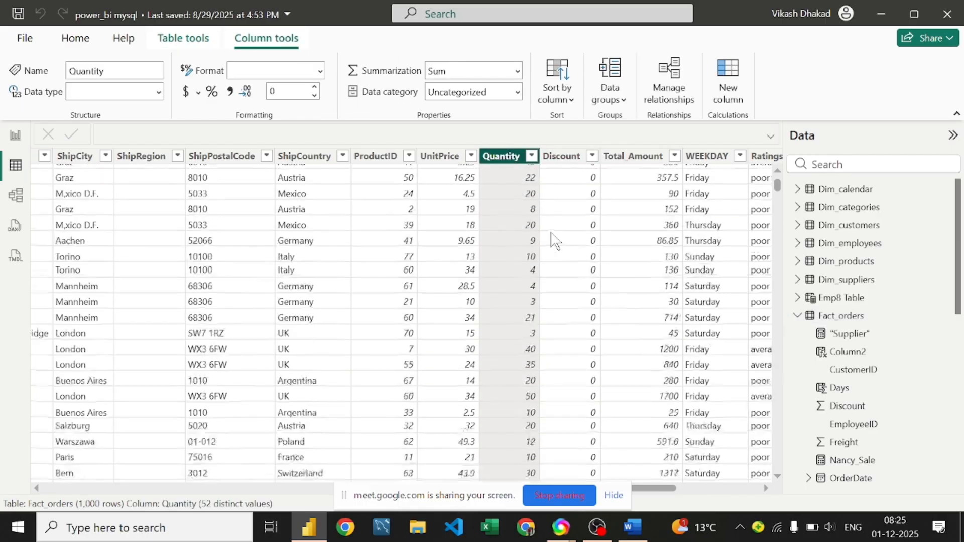
scroll(554, 240, up, 5)
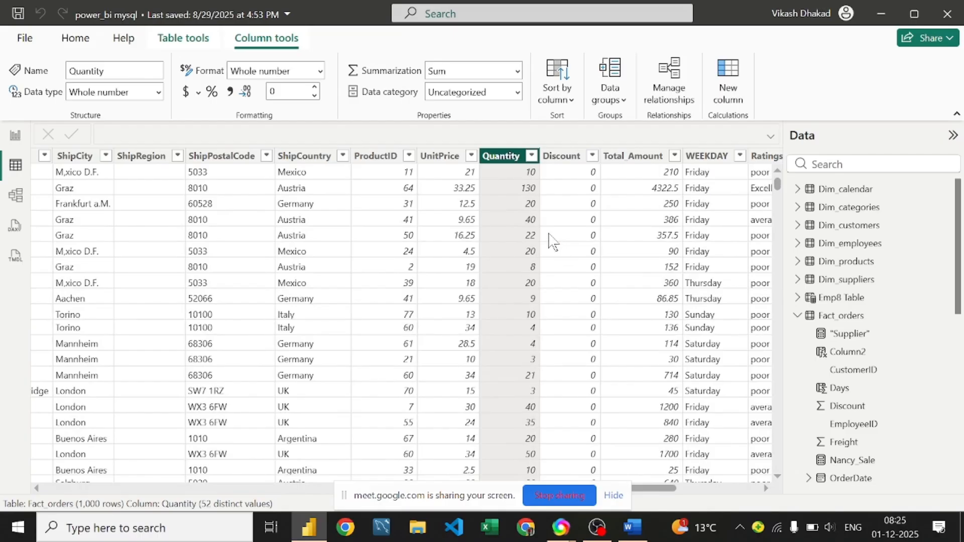
scroll(548, 241, down, 5)
scroll(549, 241, up, 5)
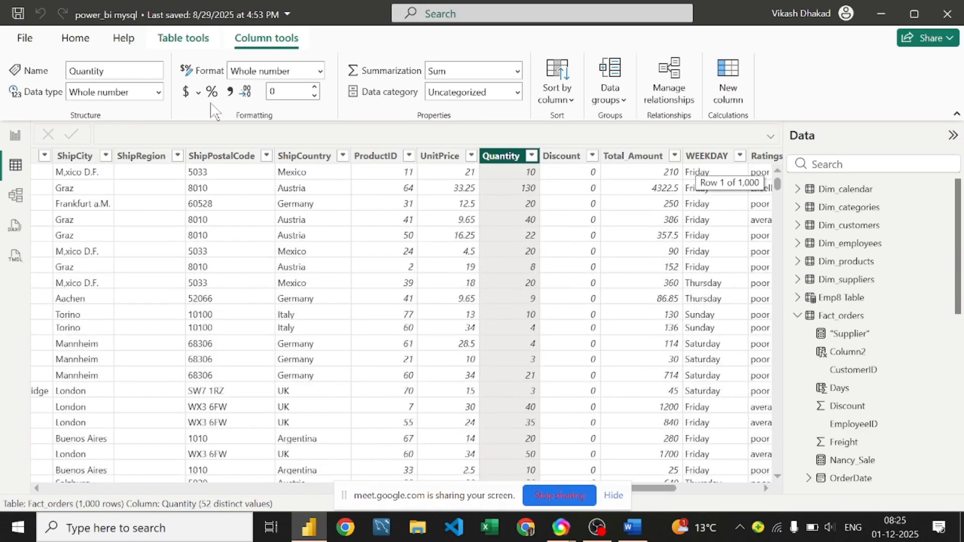
click(161, 40)
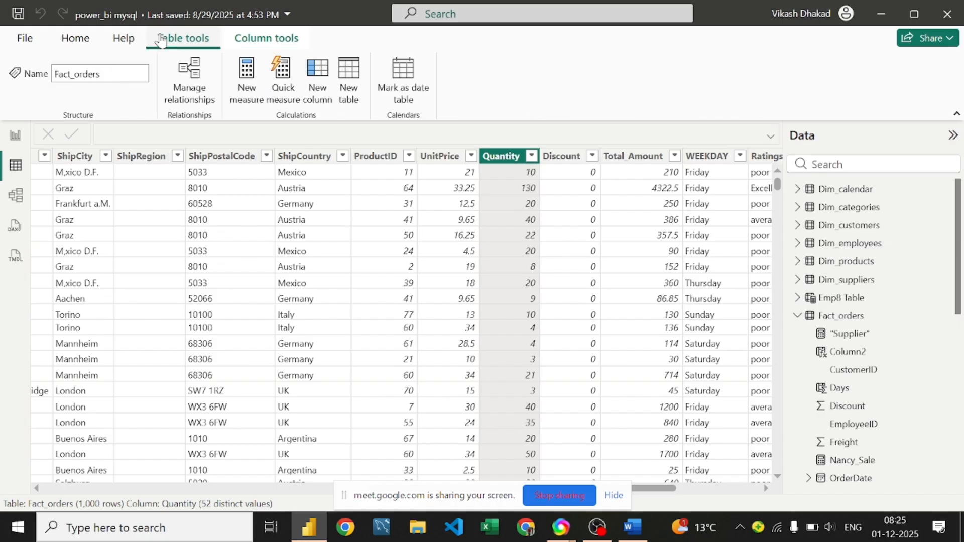
Step: Create a new measure in Fact_orders and position the cursor in its formula
click(257, 73)
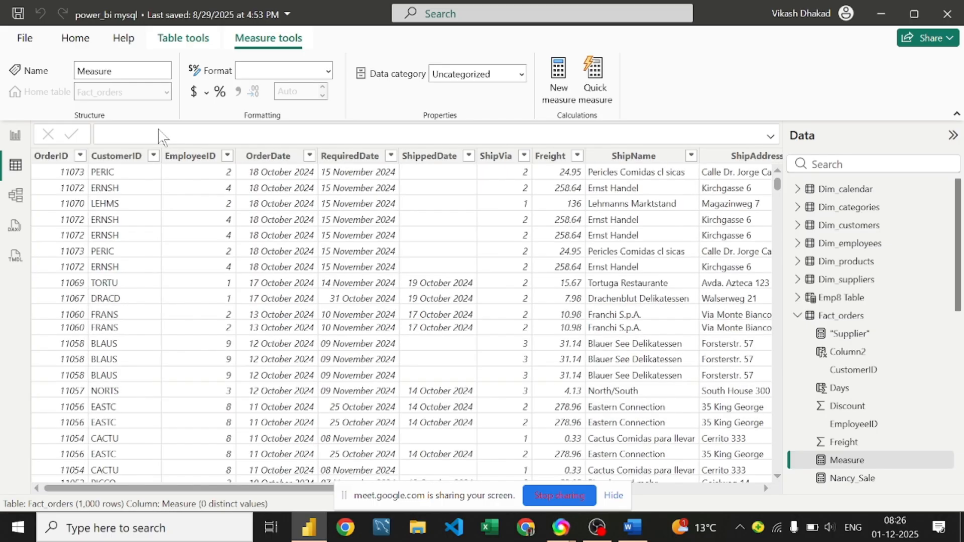
click(159, 129)
double_click(141, 129)
click(141, 130)
double_click(141, 129)
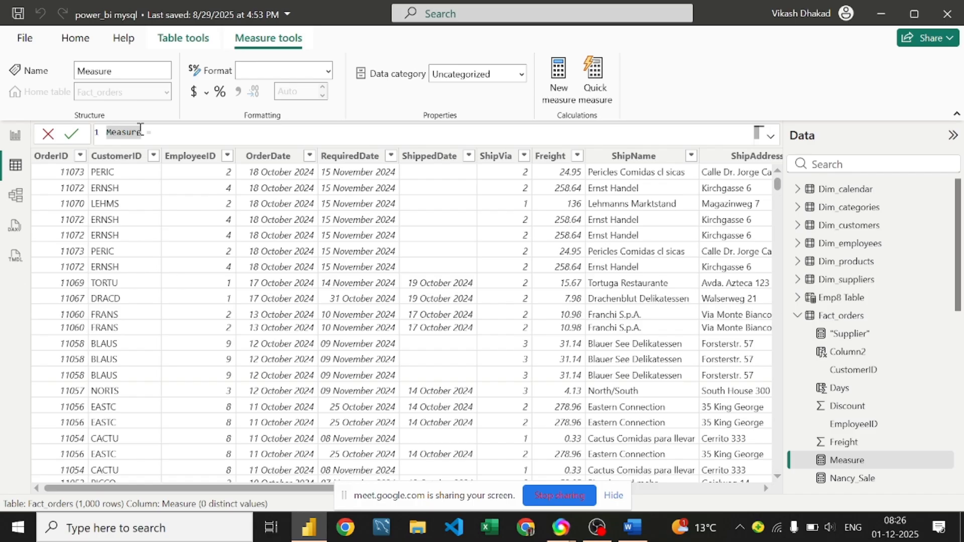
click(141, 129)
Step: Write SUMX(Fact_orders,Fact_orders[Quantity] in the measure formula using autocomplete
text(sumx)
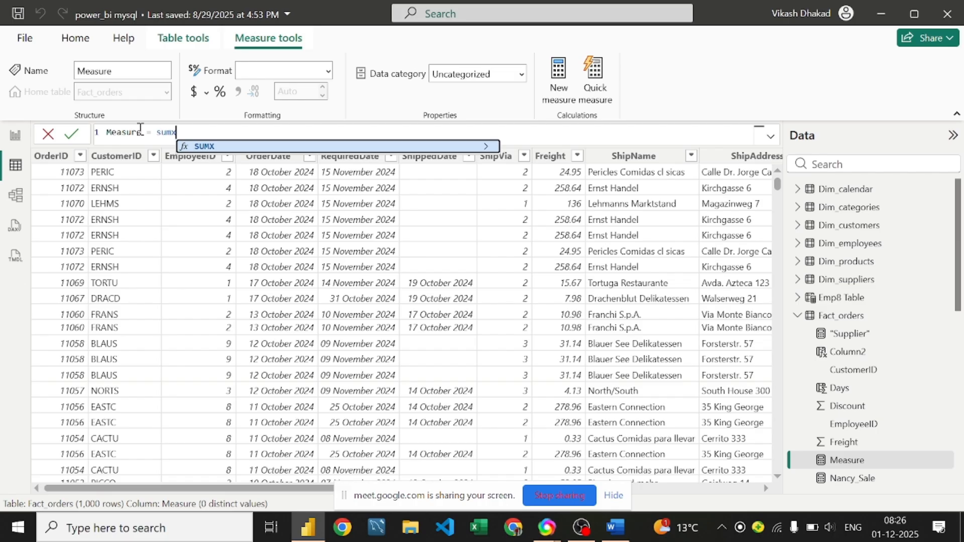
key(Tab)
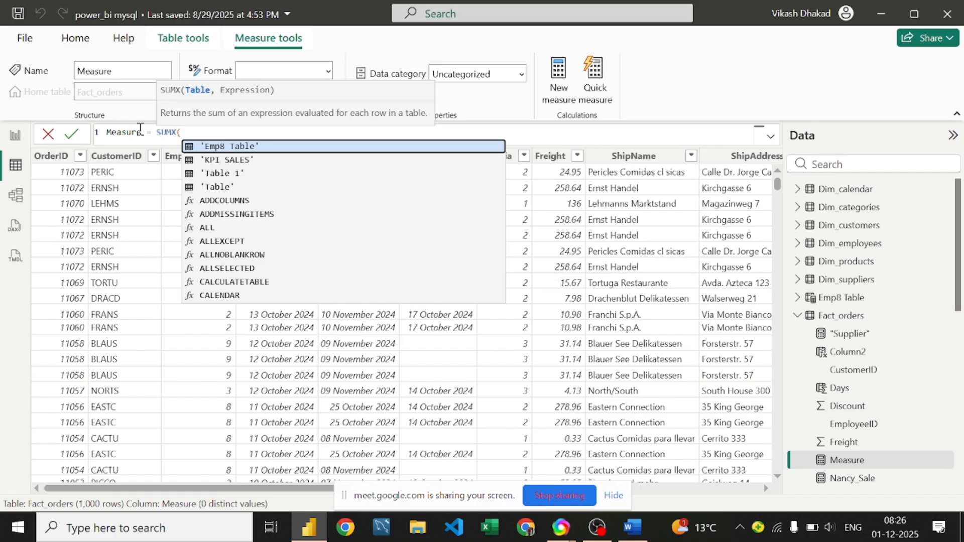
text(fa)
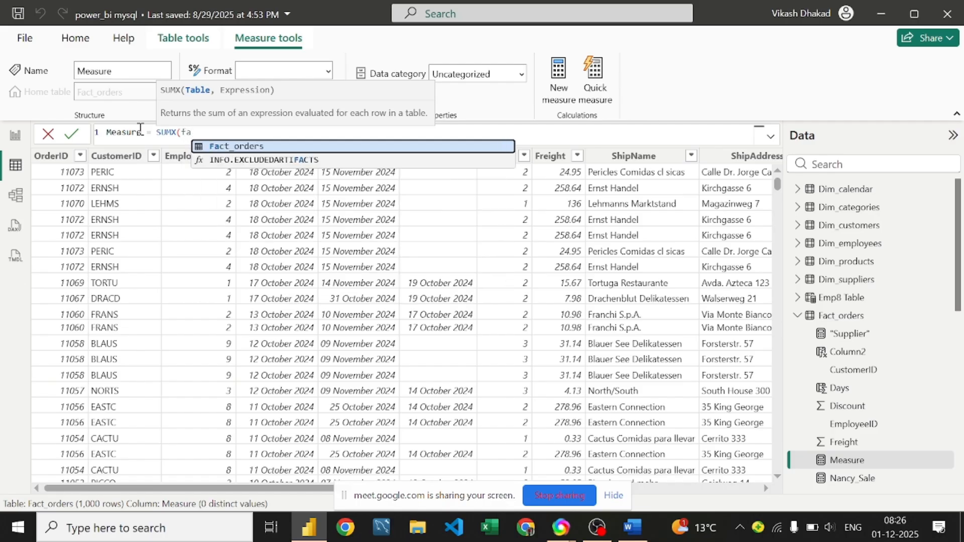
key(Tab)
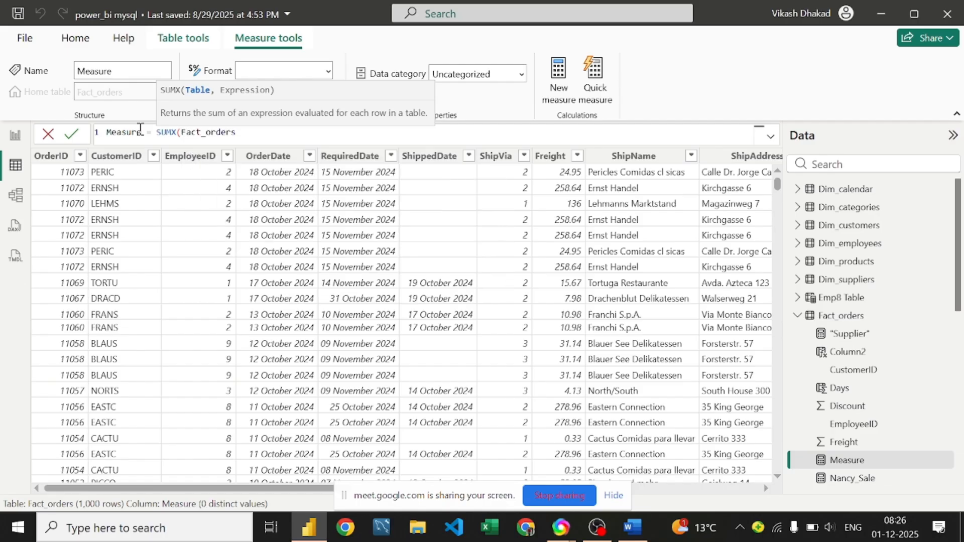
text(,facta)
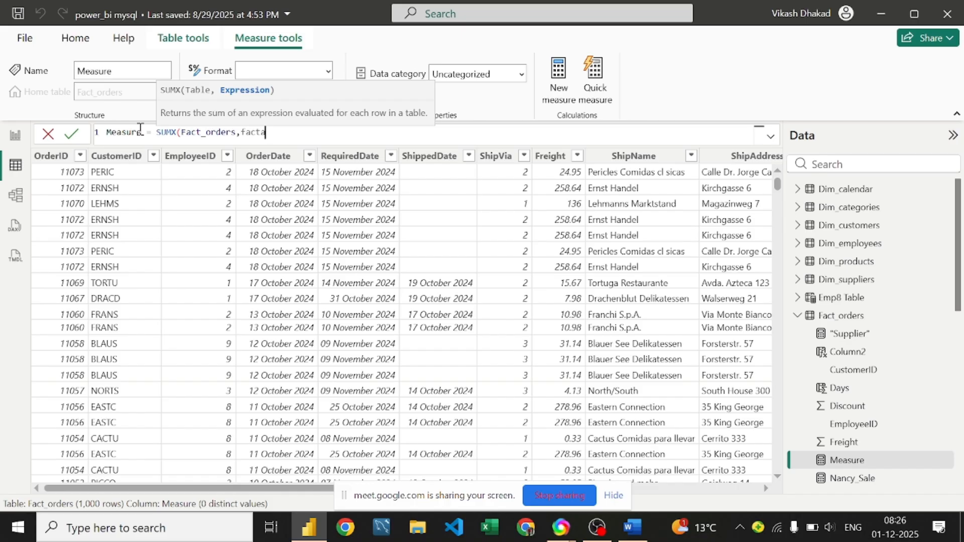
key(BackSpace)
text(_)
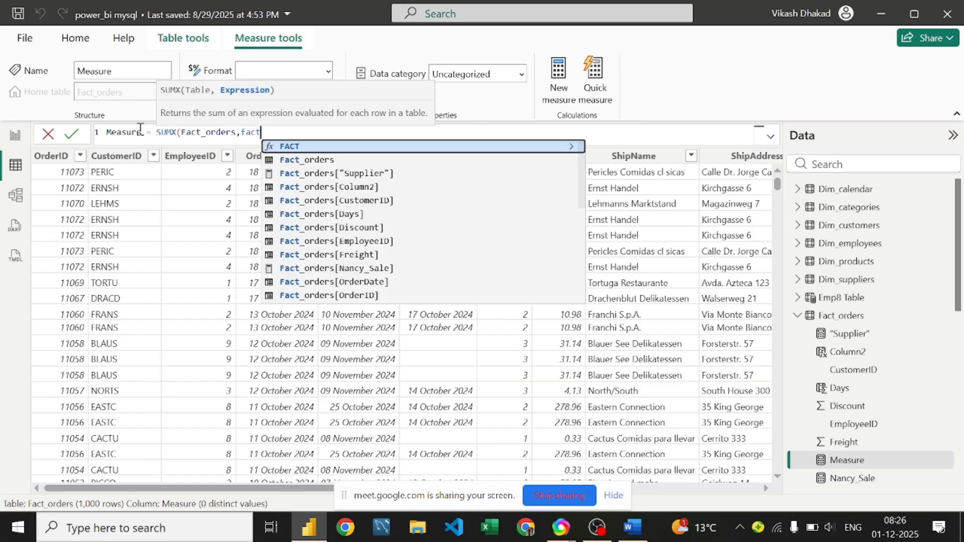
text(orders)
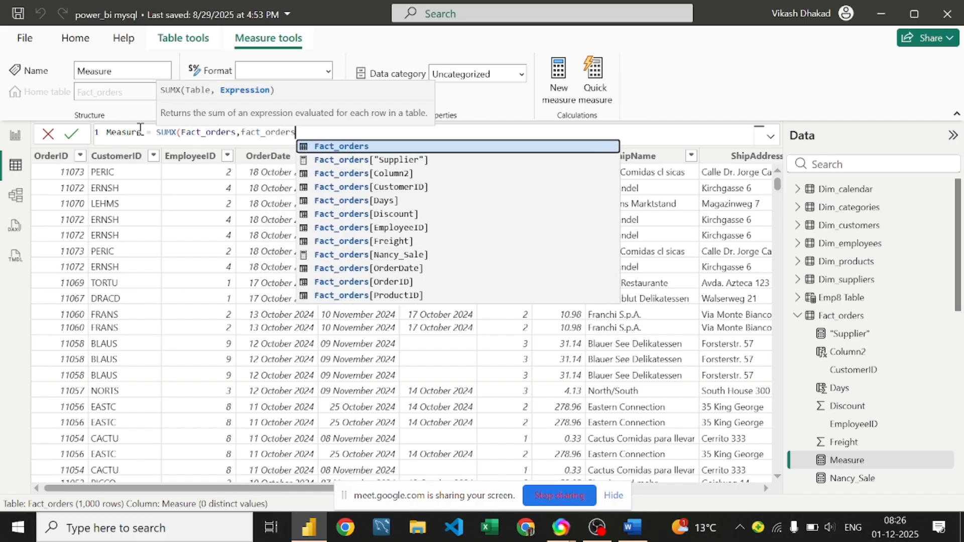
text([qu)
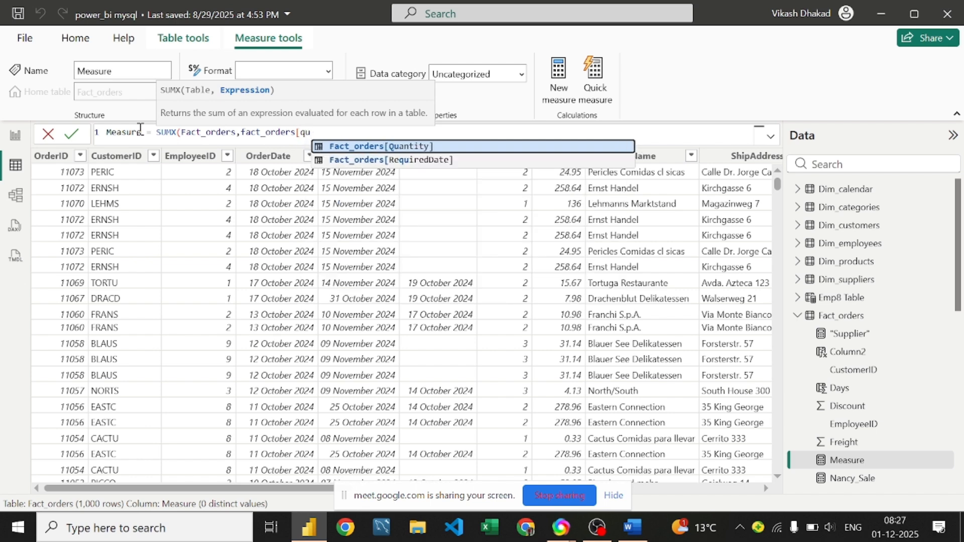
key(Tab)
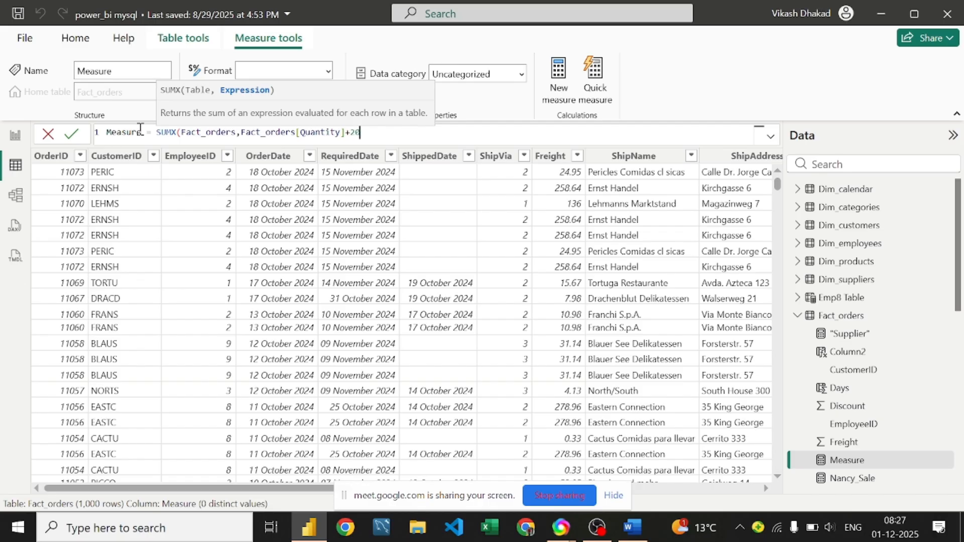
Step: Close the parenthesis and commit Measure = SUMX(Fact_orders,Fact_orders[Quantity]+20)
double_click(136, 129)
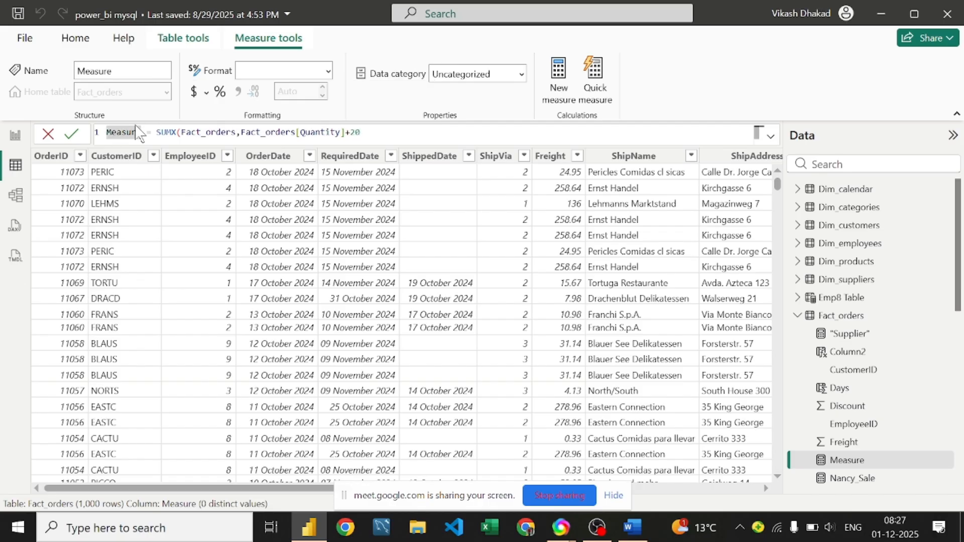
click(375, 134)
text())
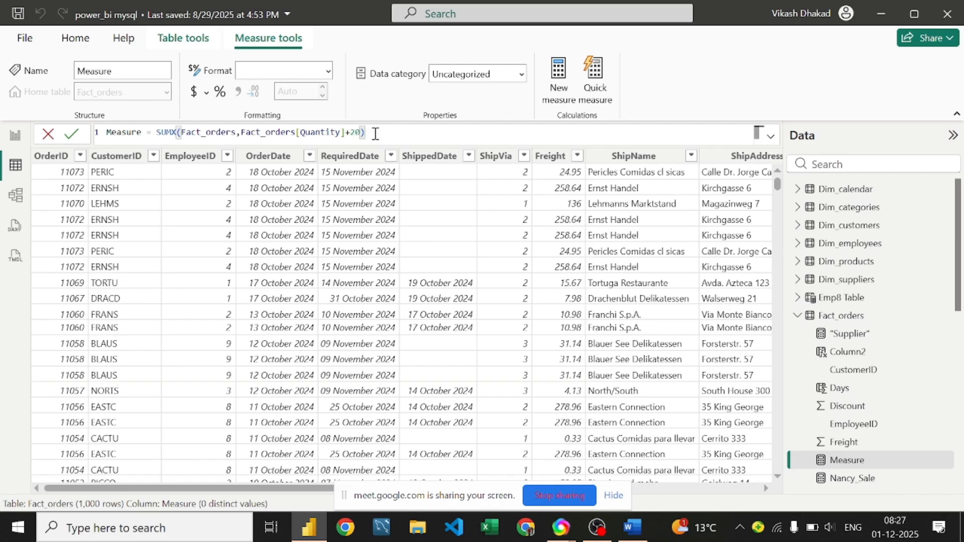
drag(226, 488, 552, 479)
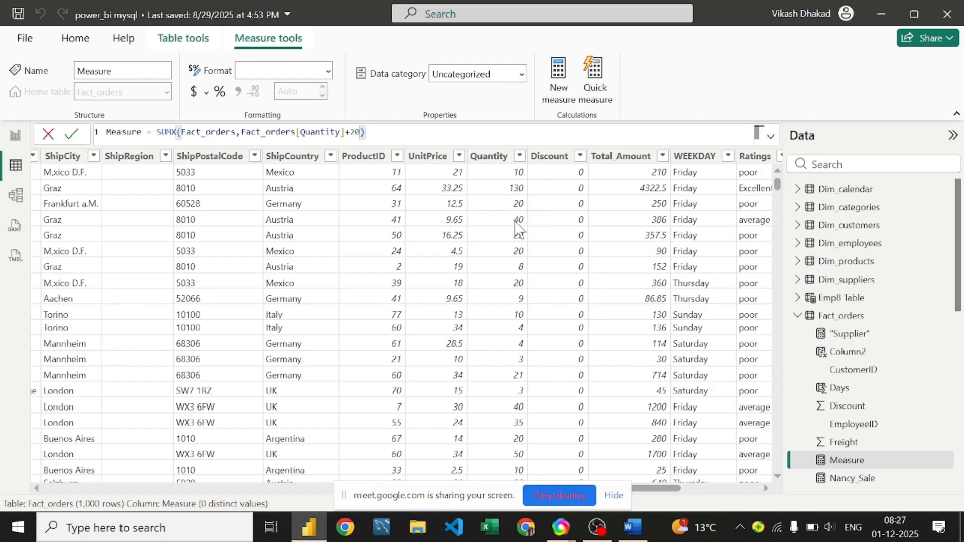
scroll(506, 281, down, 5)
scroll(506, 281, up, 5)
key(Return)
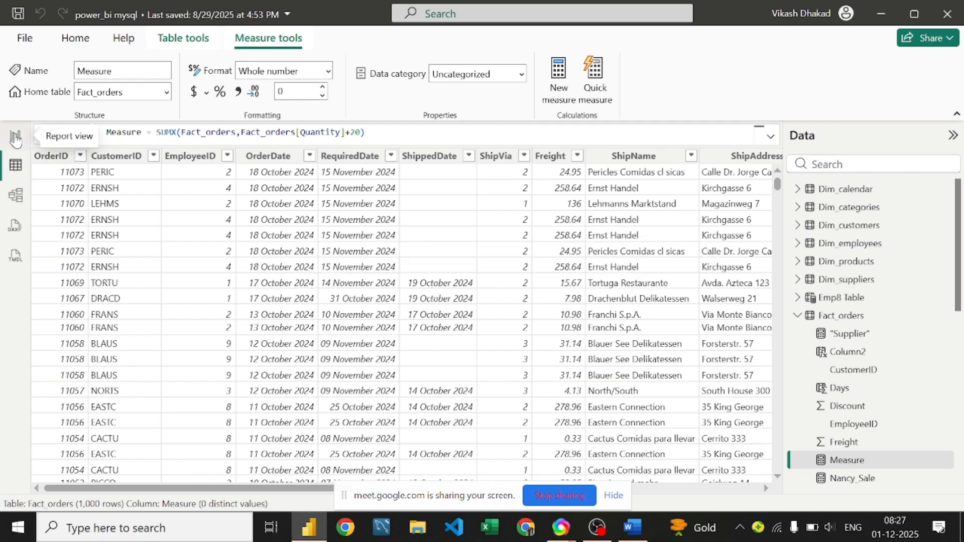
Step: Add a card with the Quantity field to Page 4, showing Sum of Quantity 23K top-left
click(15, 136)
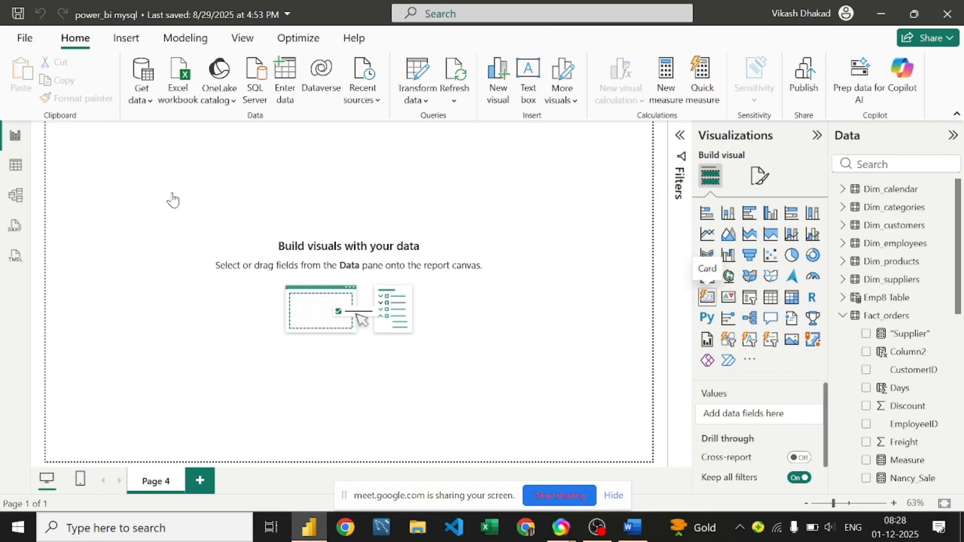
click(707, 301)
drag(111, 176, 171, 253)
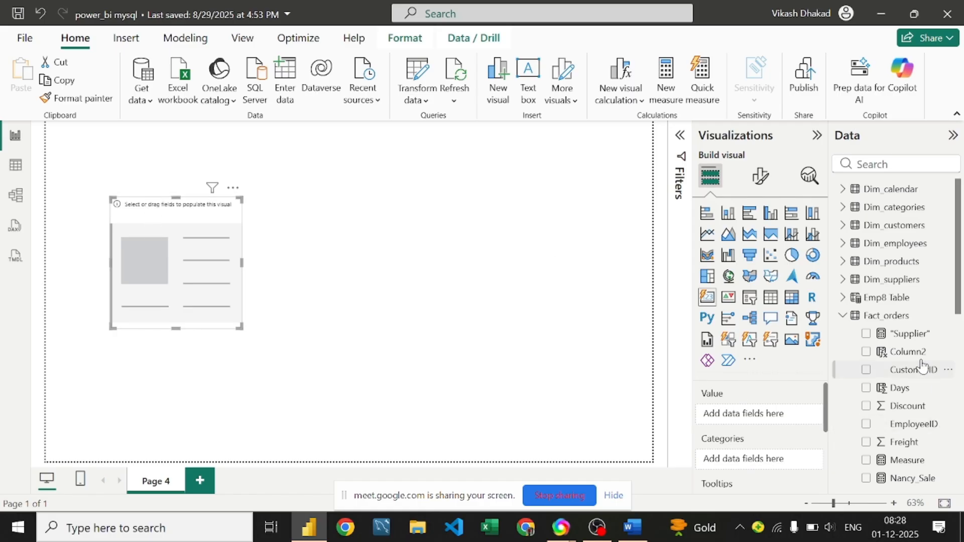
scroll(925, 368, down, 10)
scroll(921, 364, down, 1)
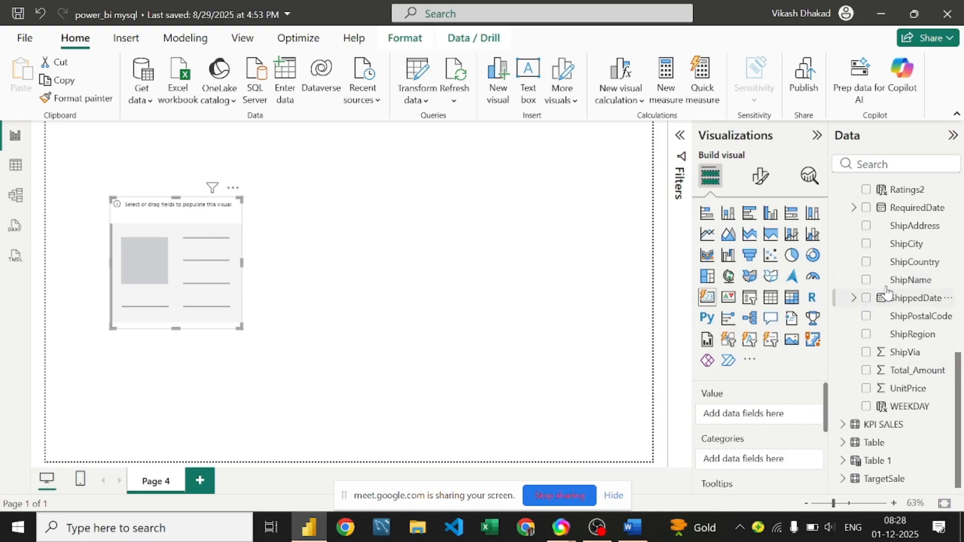
scroll(889, 291, up, 3)
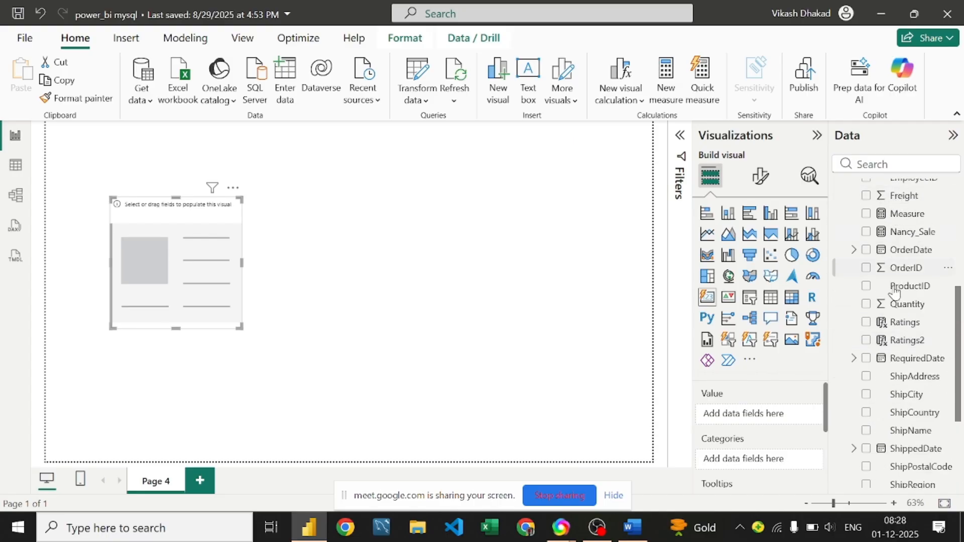
drag(898, 307, 764, 420)
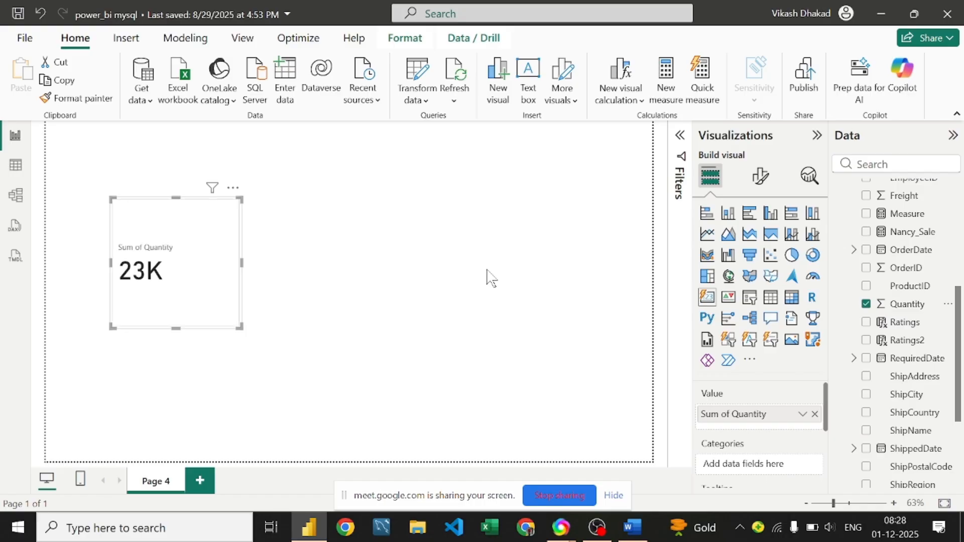
drag(156, 250, 145, 195)
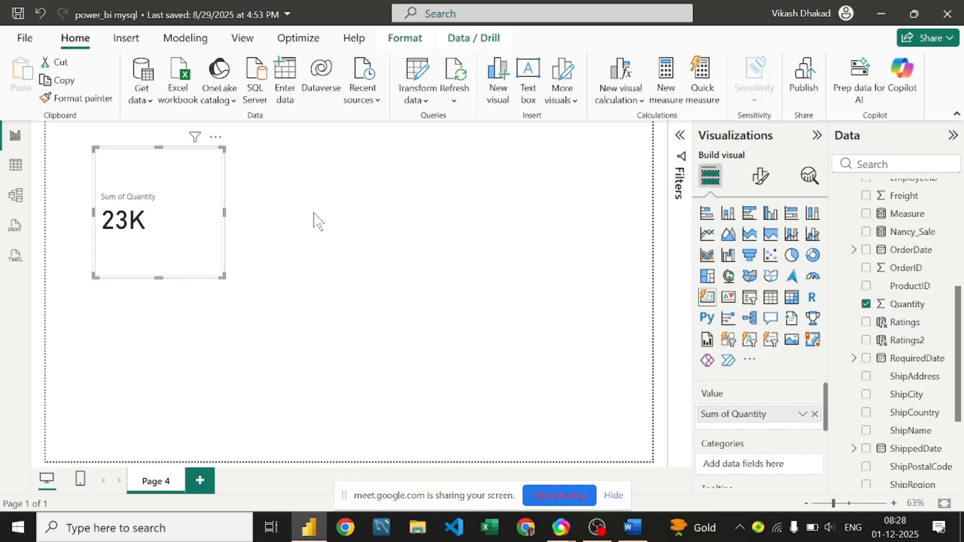
click(409, 237)
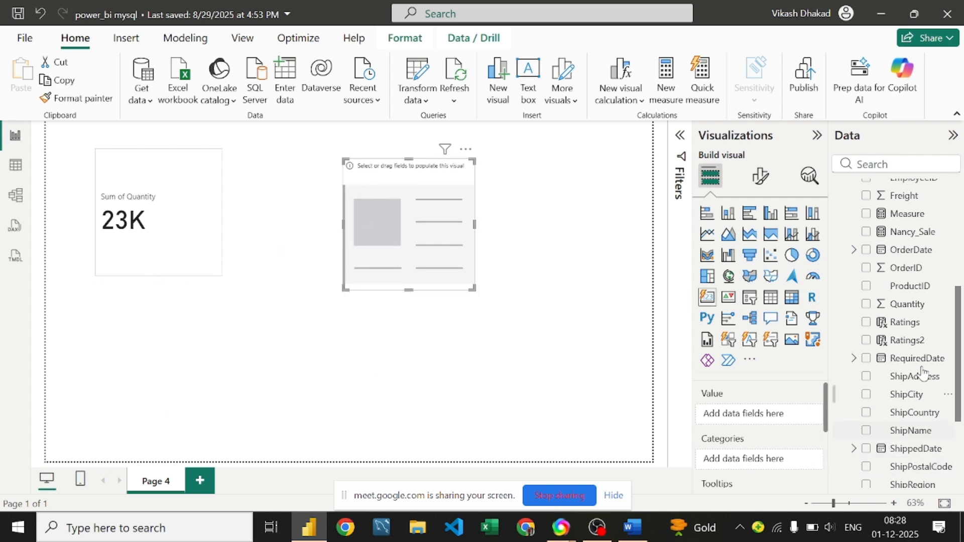
Step: Put Measure into a second card (43K), compare it with the 23K card, then select Measure
scroll(922, 322, down, 3)
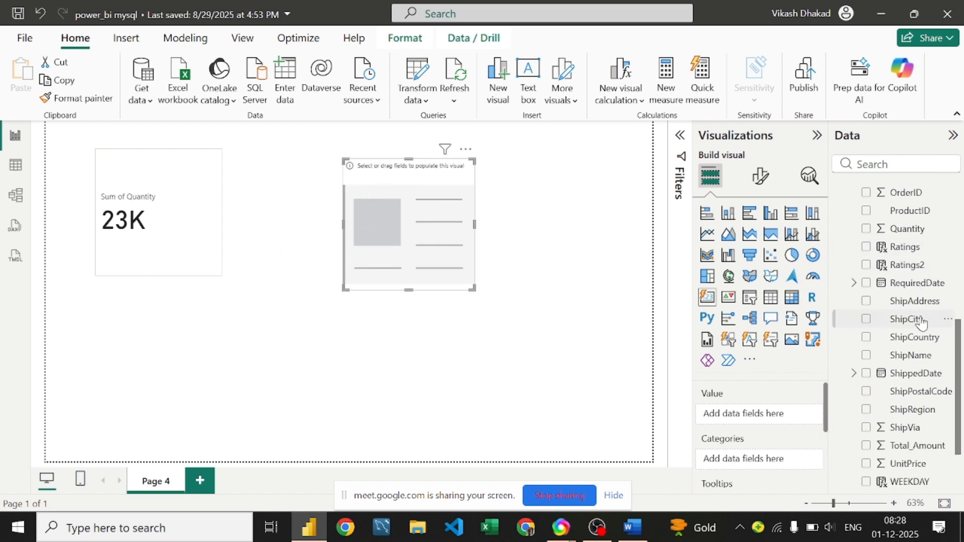
scroll(922, 322, down, 3)
scroll(922, 322, up, 6)
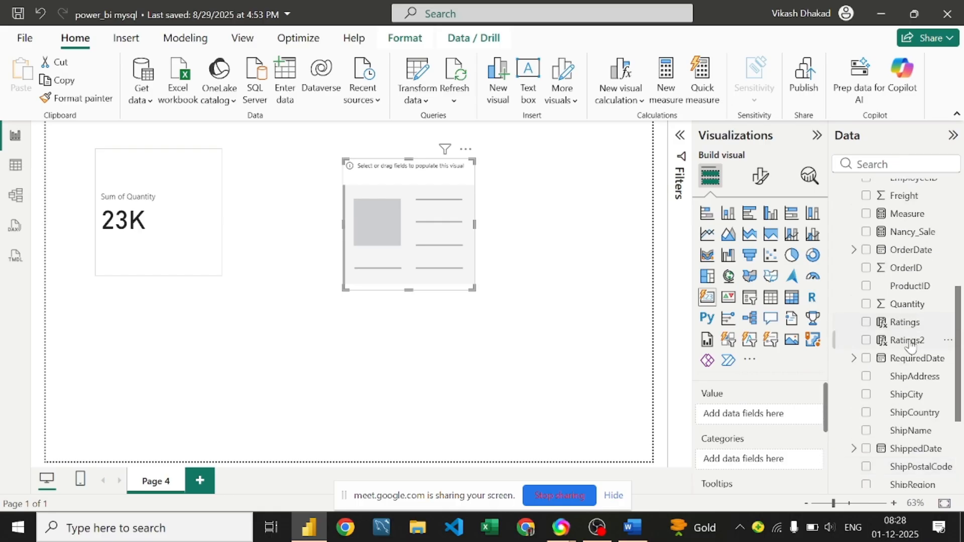
drag(899, 213, 412, 227)
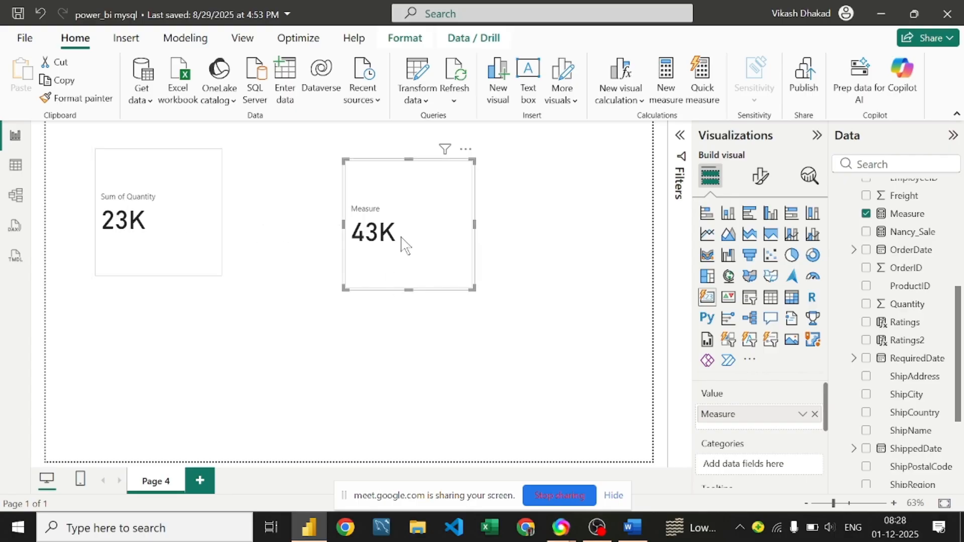
click(149, 213)
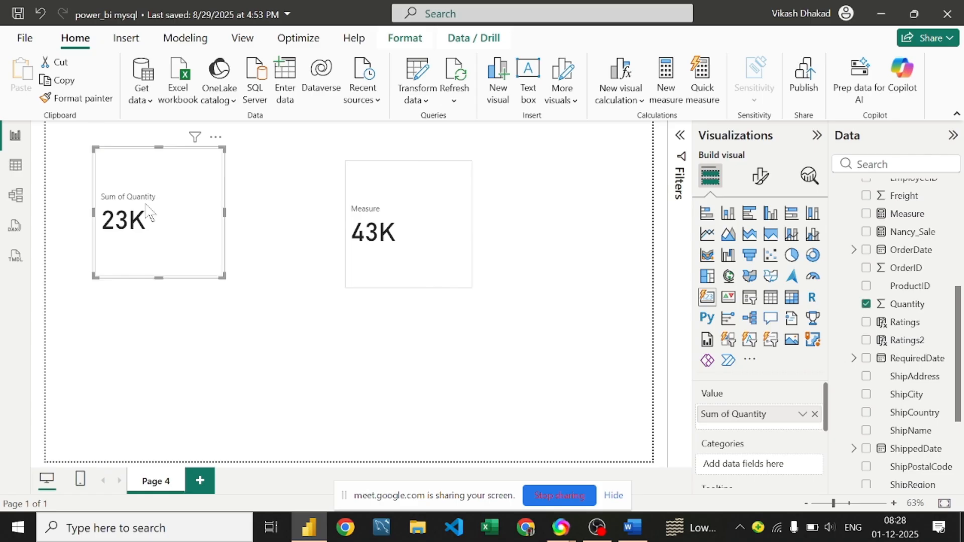
click(405, 247)
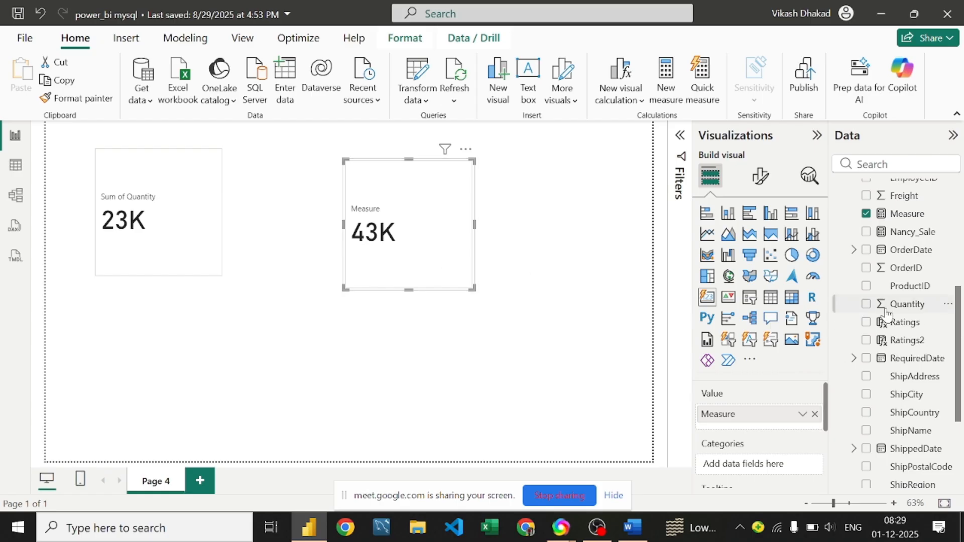
click(905, 215)
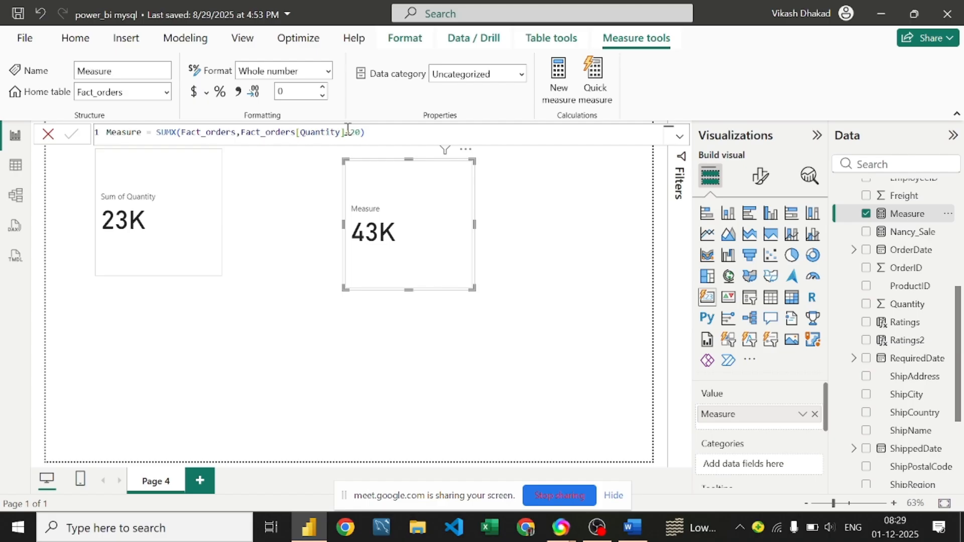
Step: Change the Measure formula to SUMX(Fact_orders,Fact_orders[Quantity]-20) so the card shows 3K
click(347, 132)
text(+)
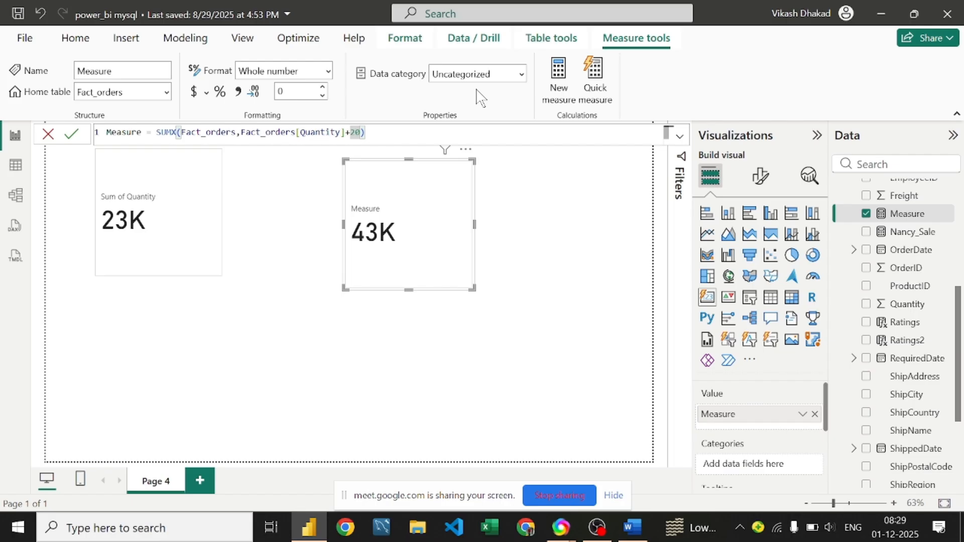
key(Delete)
text(-)
key(Return)
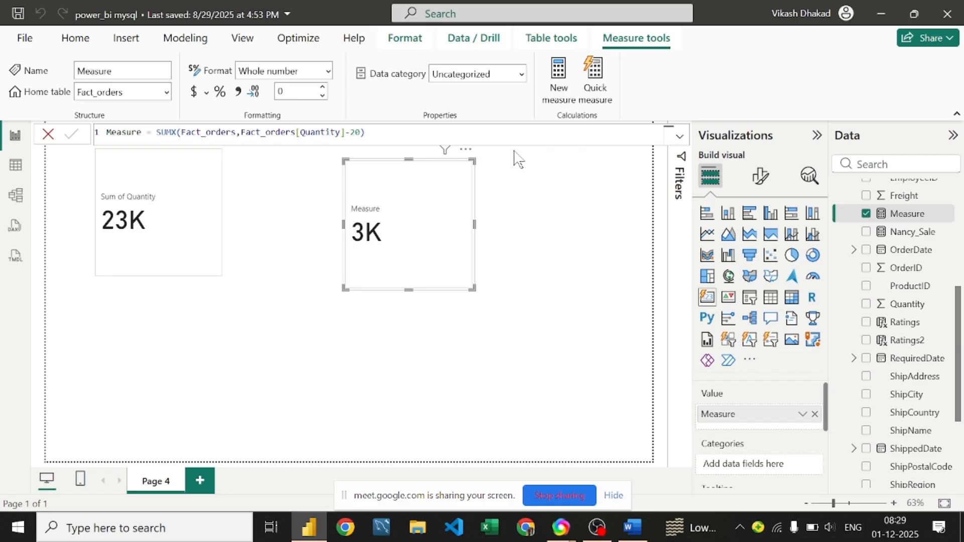
Step: Switch to Table view and scroll through the Fact_orders rows
click(19, 171)
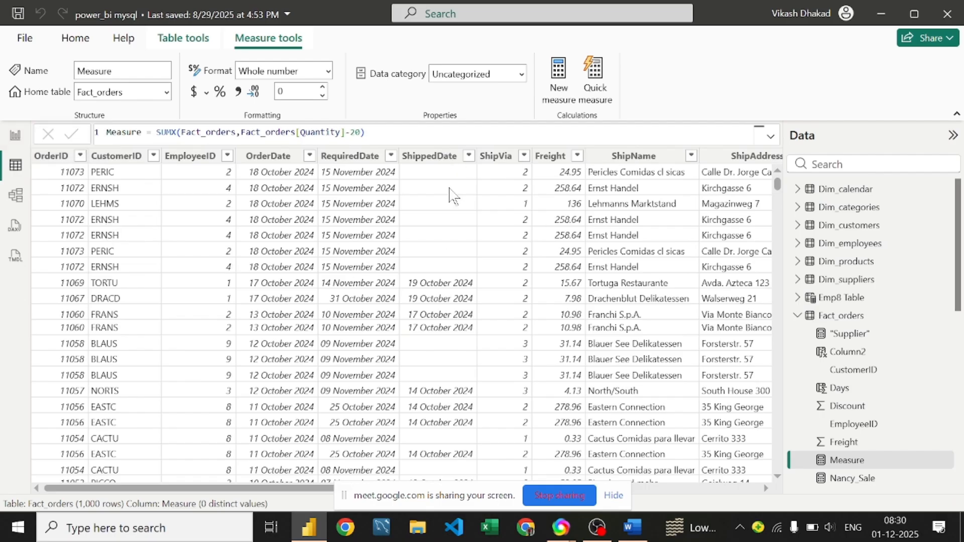
drag(266, 488, 613, 495)
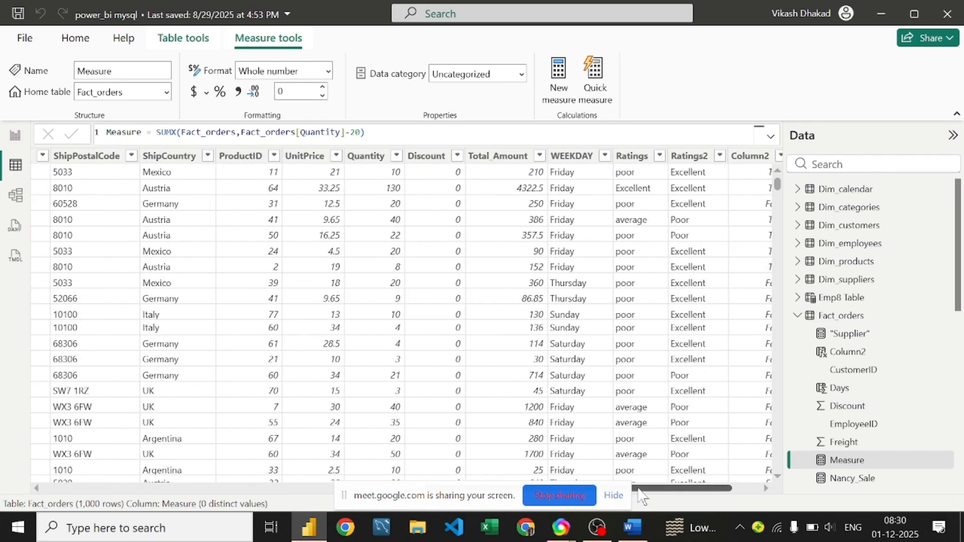
scroll(458, 241, down, 3)
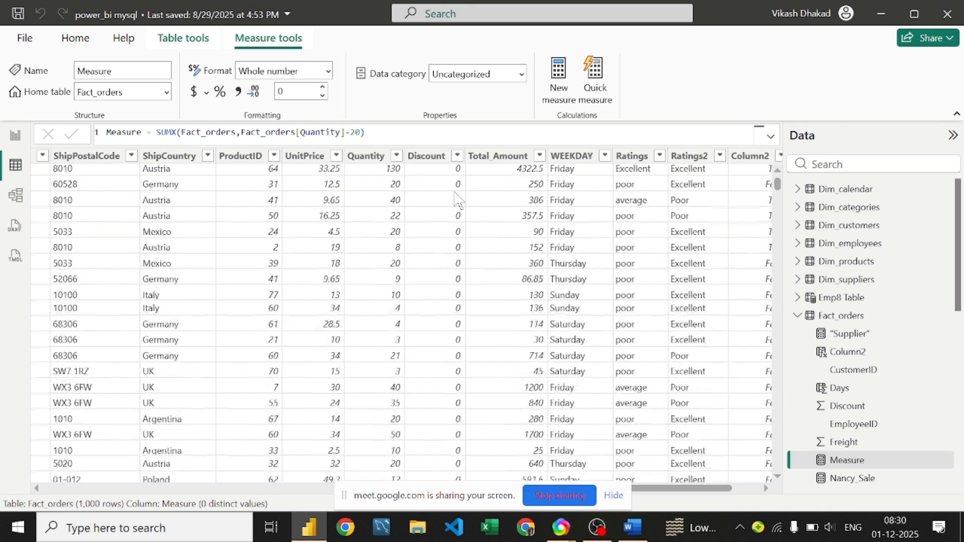
scroll(459, 251, up, 2)
scroll(472, 224, down, 7)
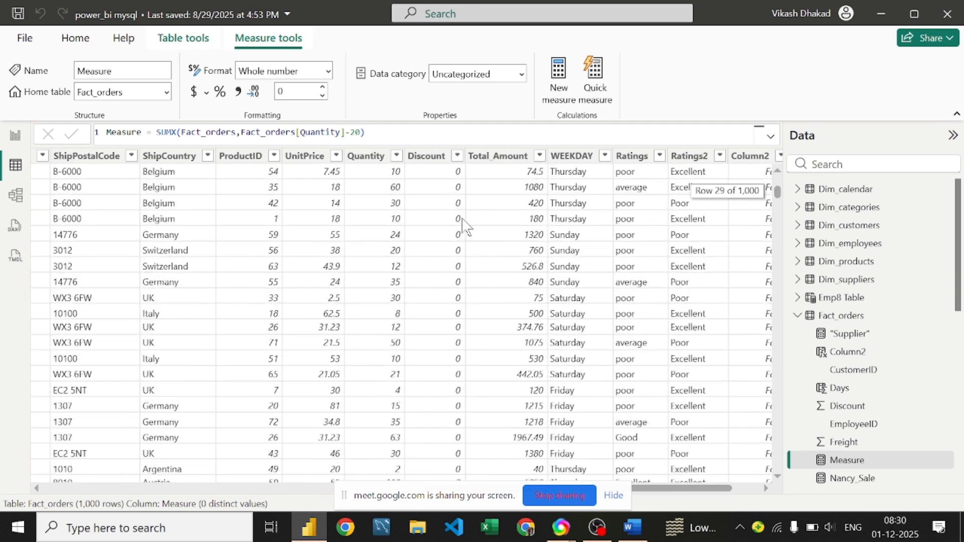
scroll(466, 228, down, 20)
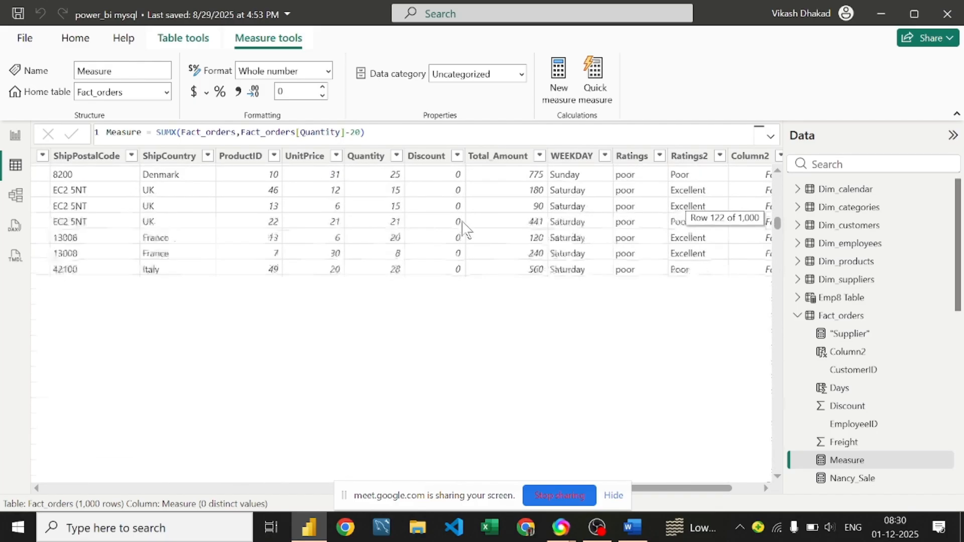
scroll(466, 230, down, 20)
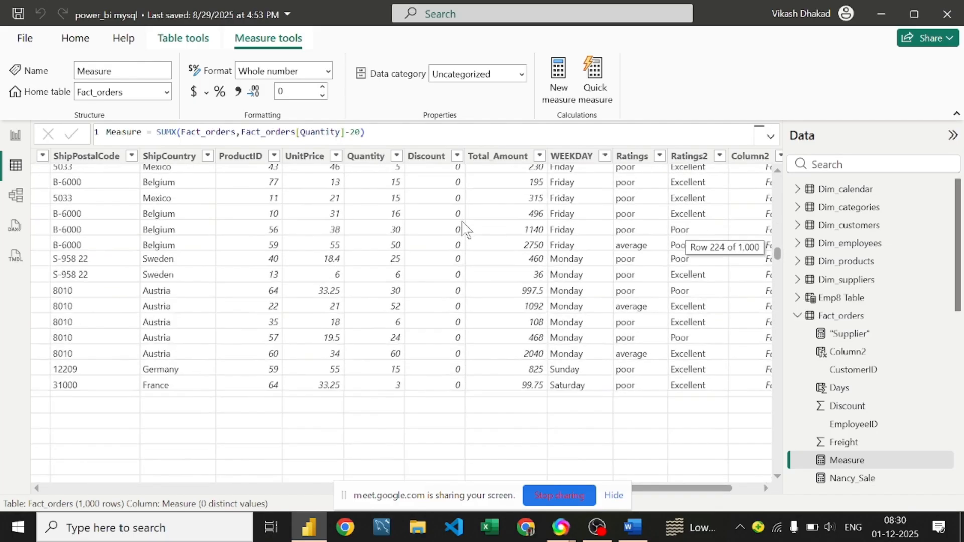
scroll(462, 229, down, 20)
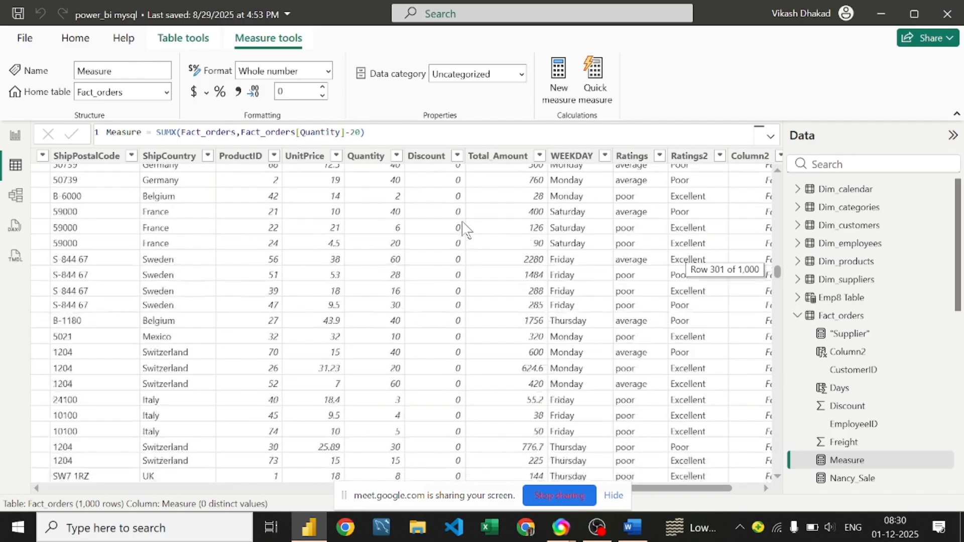
scroll(462, 230, down, 20)
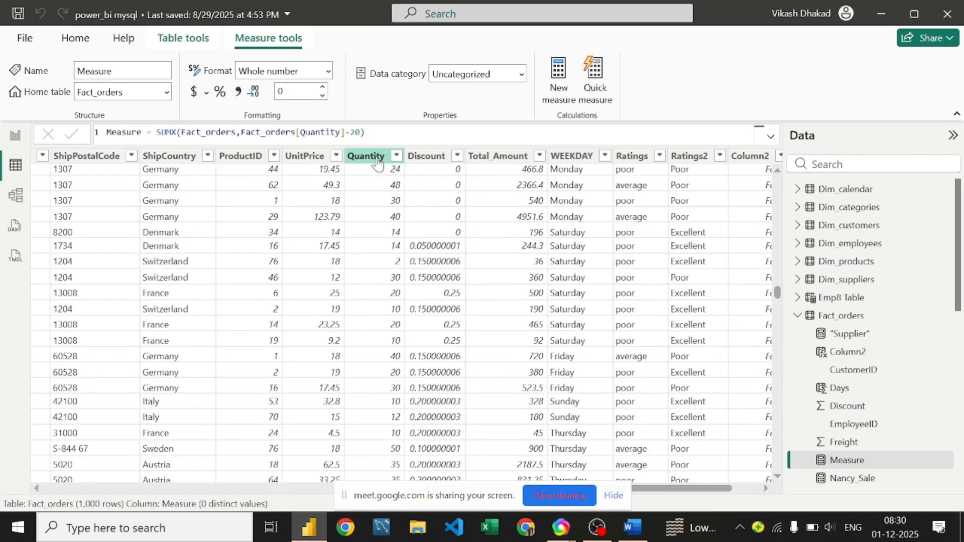
Step: Select the Quantity column to see its 52 distinct values across 1,000 rows
click(374, 177)
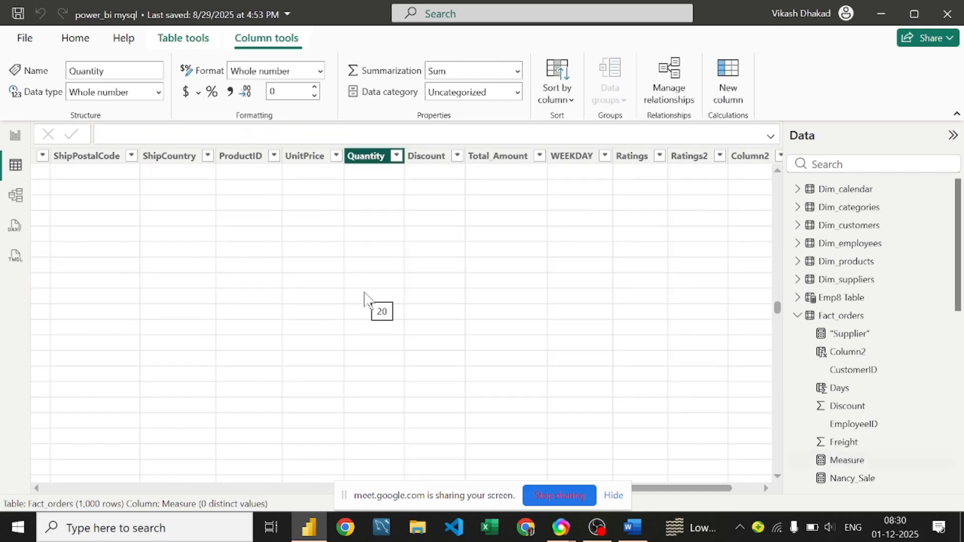
scroll(364, 300, up, 10)
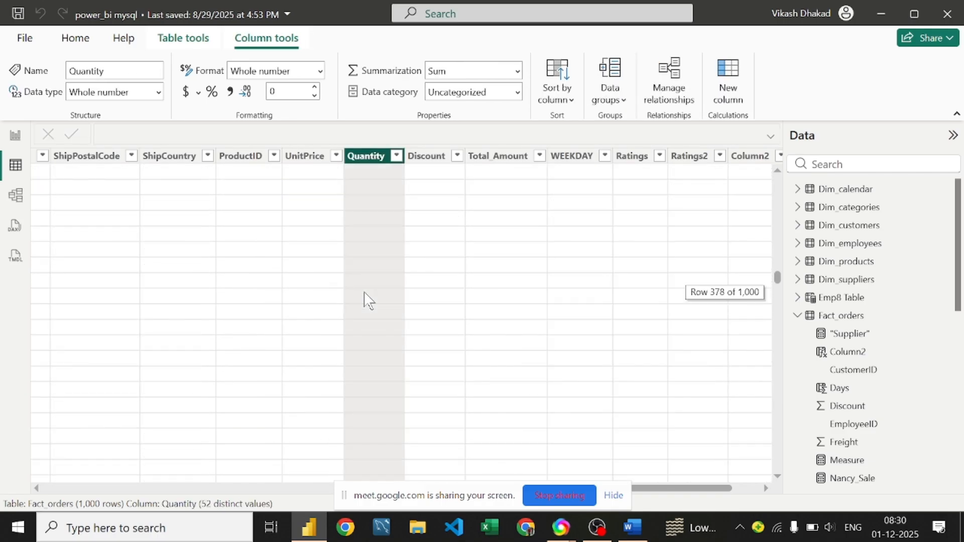
scroll(371, 316, up, 10)
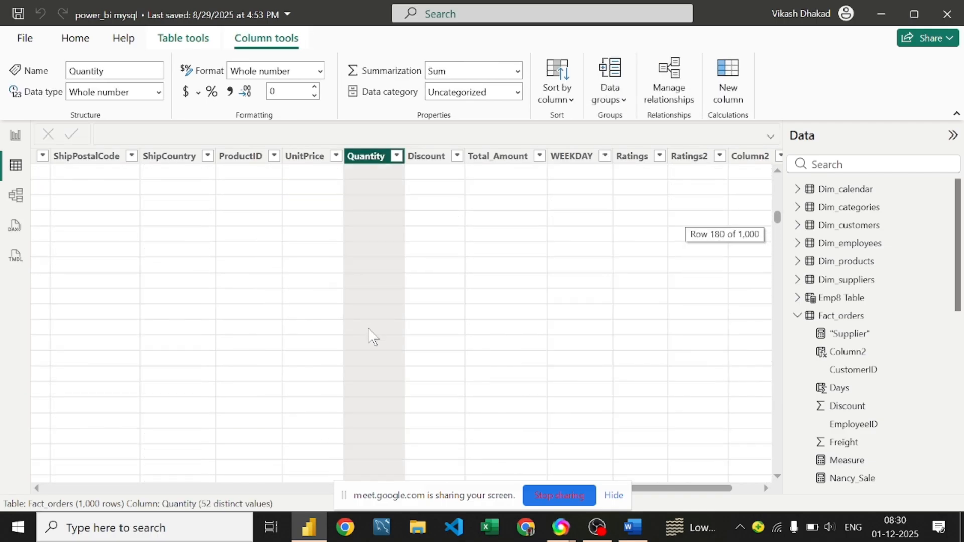
scroll(371, 337, up, 8)
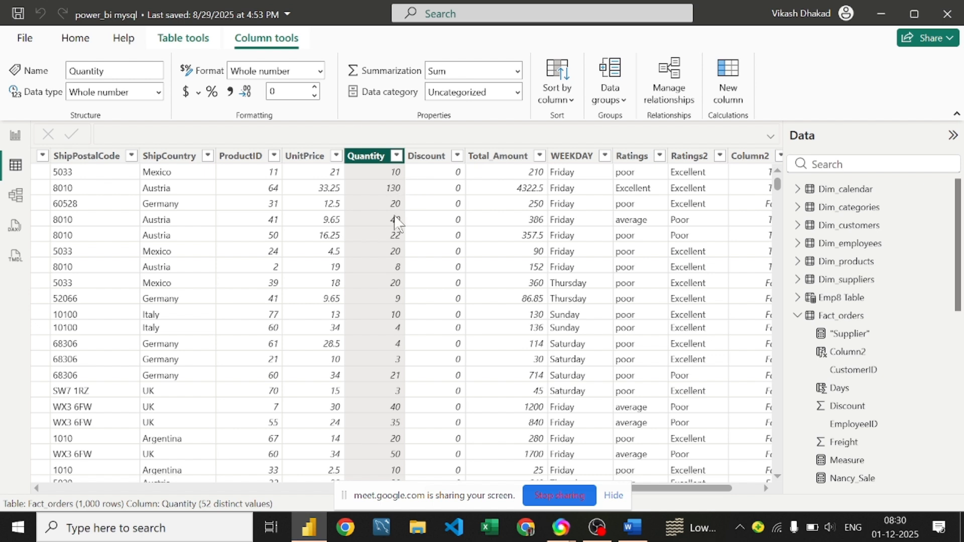
Step: On Page 4, change the Measure back to [Quantity]+20 so its card shows 43K
click(15, 135)
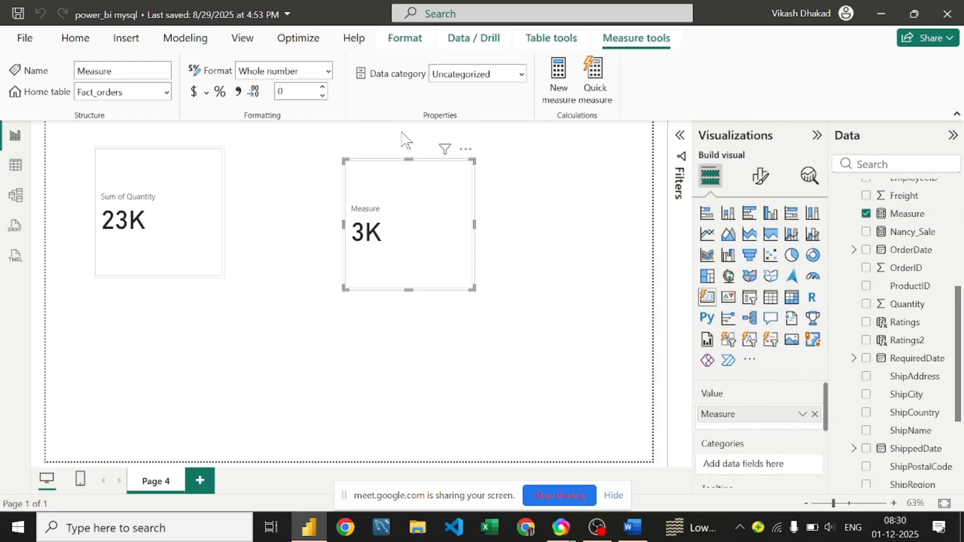
click(180, 203)
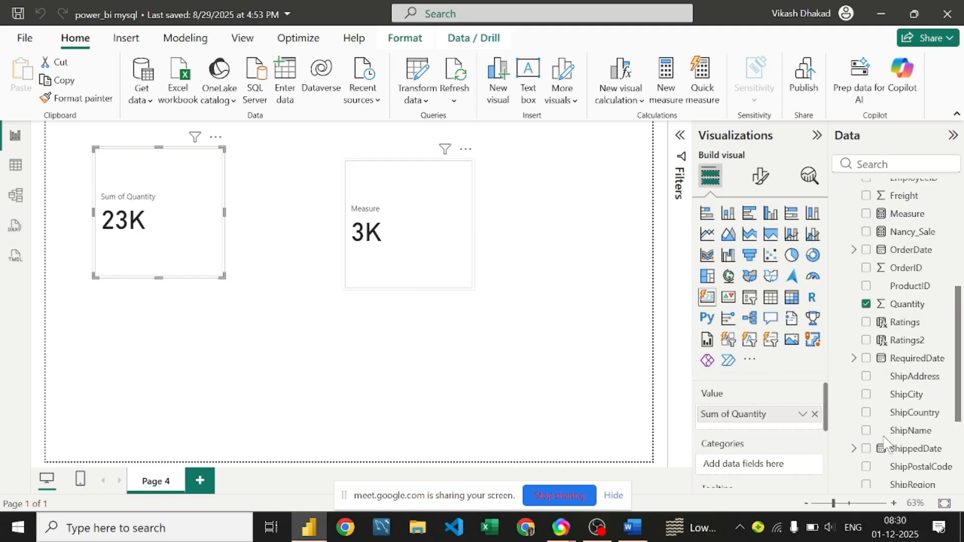
click(398, 215)
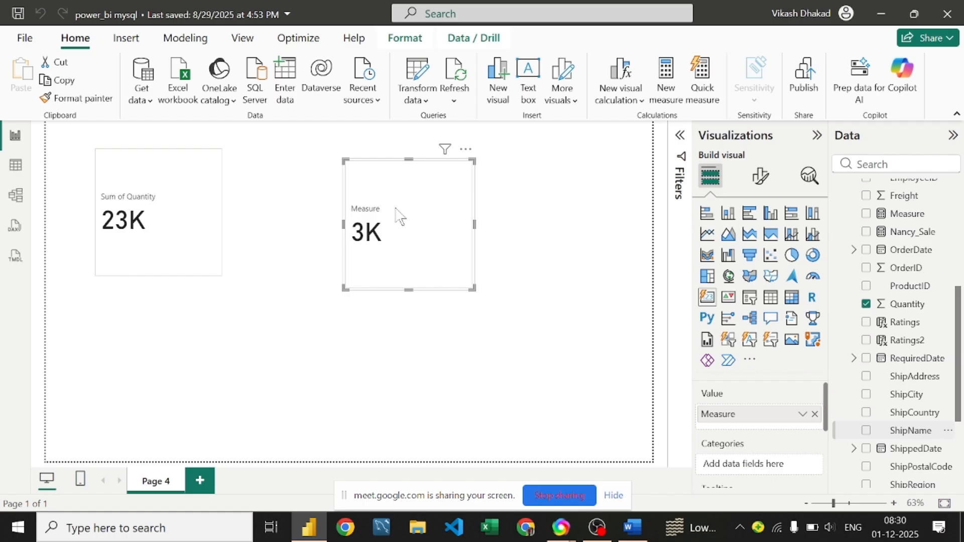
click(908, 215)
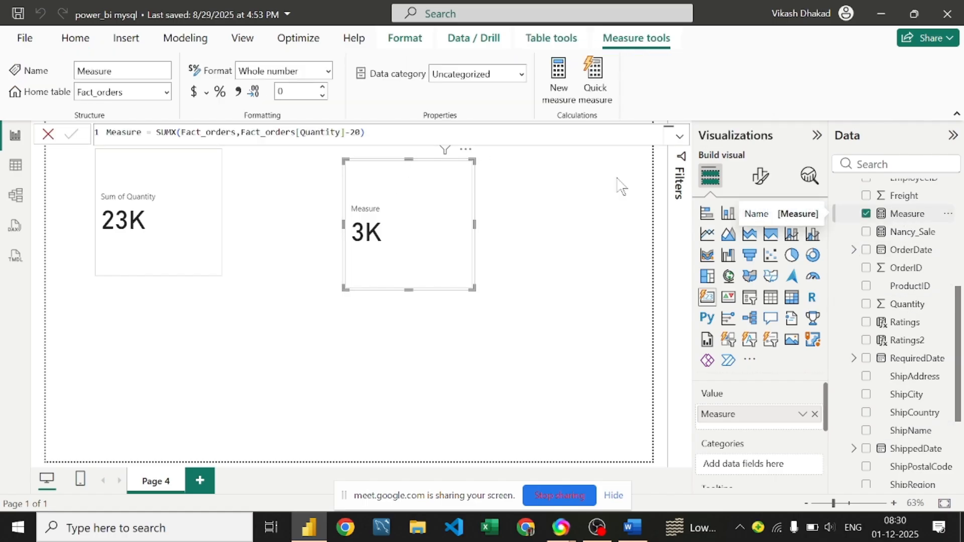
click(345, 132)
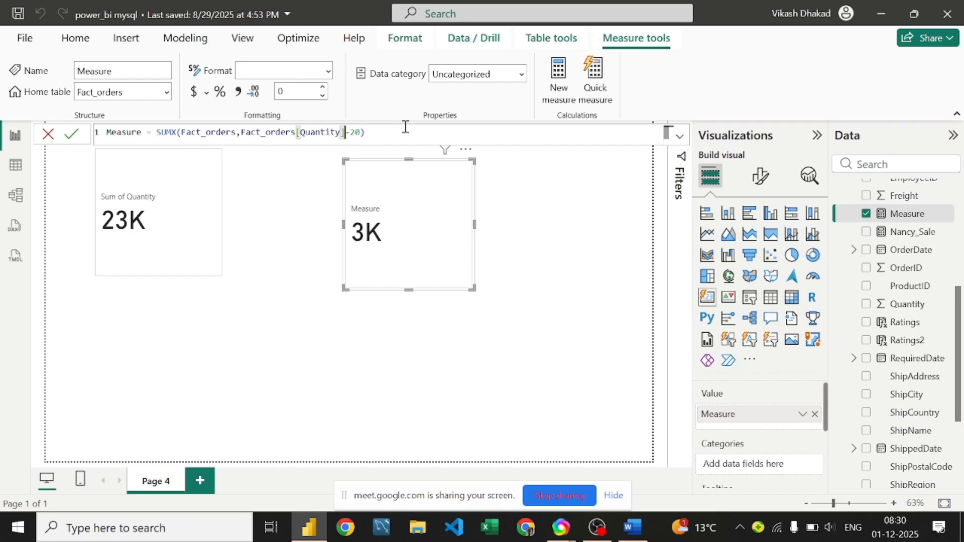
key(Delete)
text(+)
key(Return)
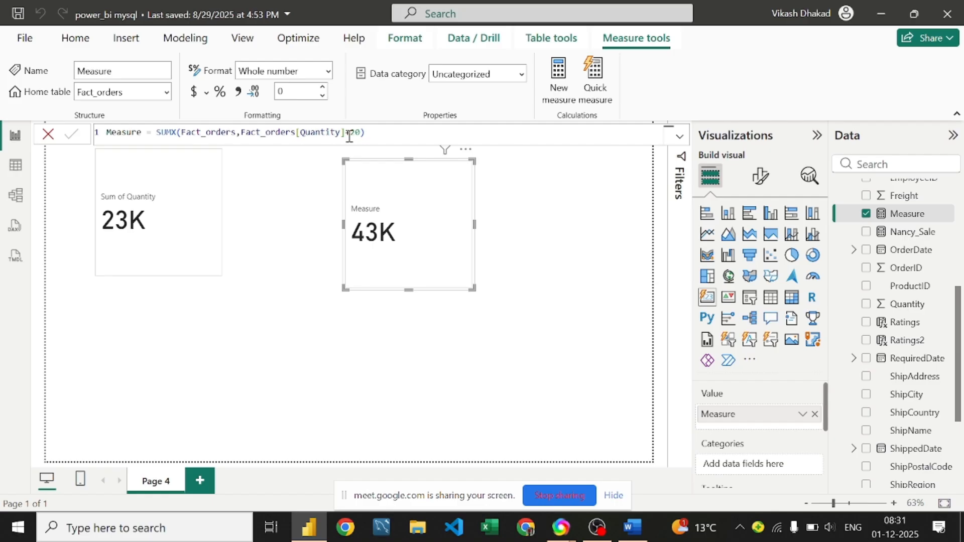
Step: Highlight SUMX in the Measure formula, then deselect and reselect the Measure card
click(177, 136)
double_click(176, 135)
click(296, 194)
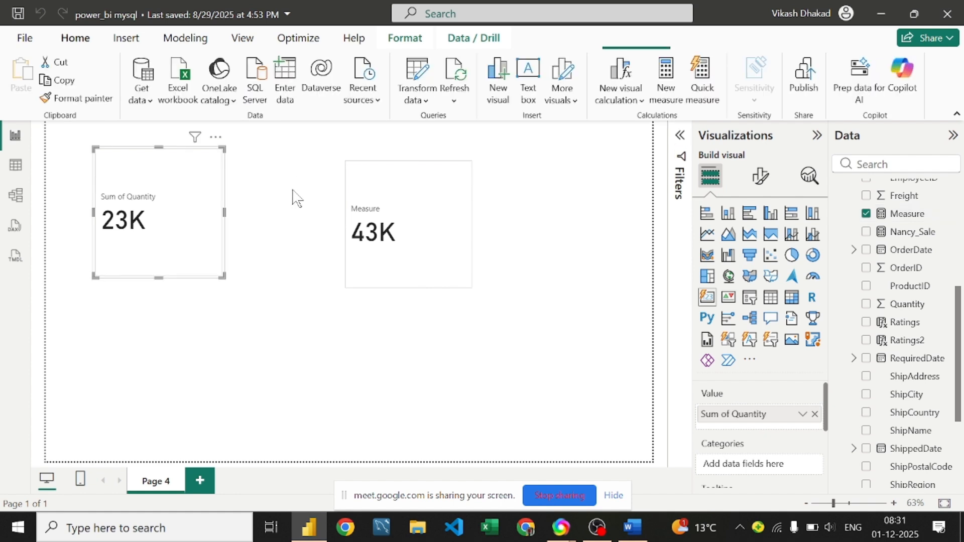
click(403, 193)
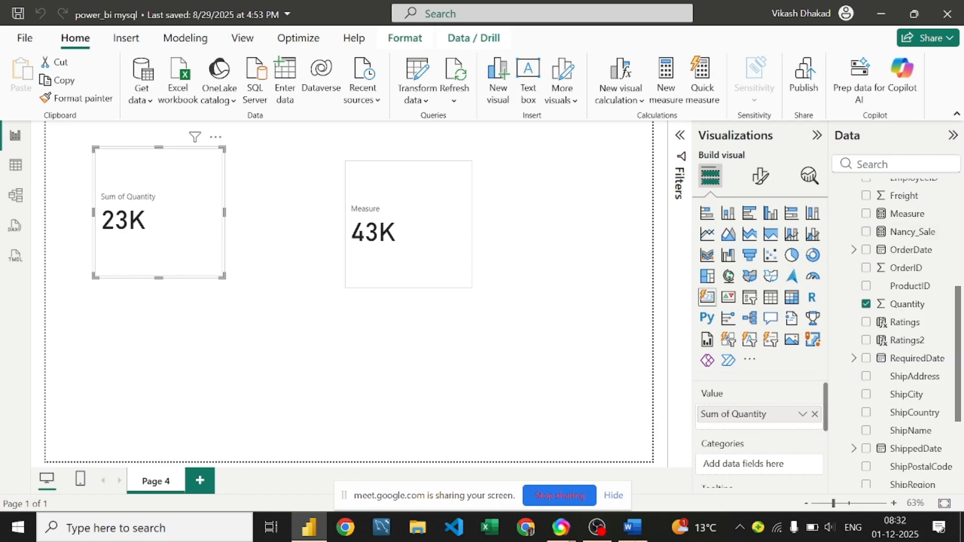
click(633, 527)
scroll(320, 237, down, 5)
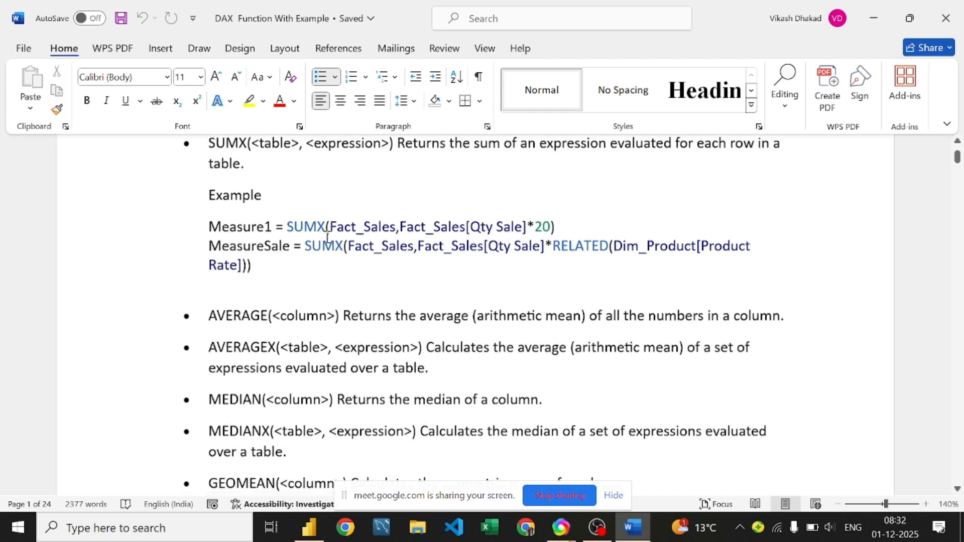
scroll(325, 235, up, 2)
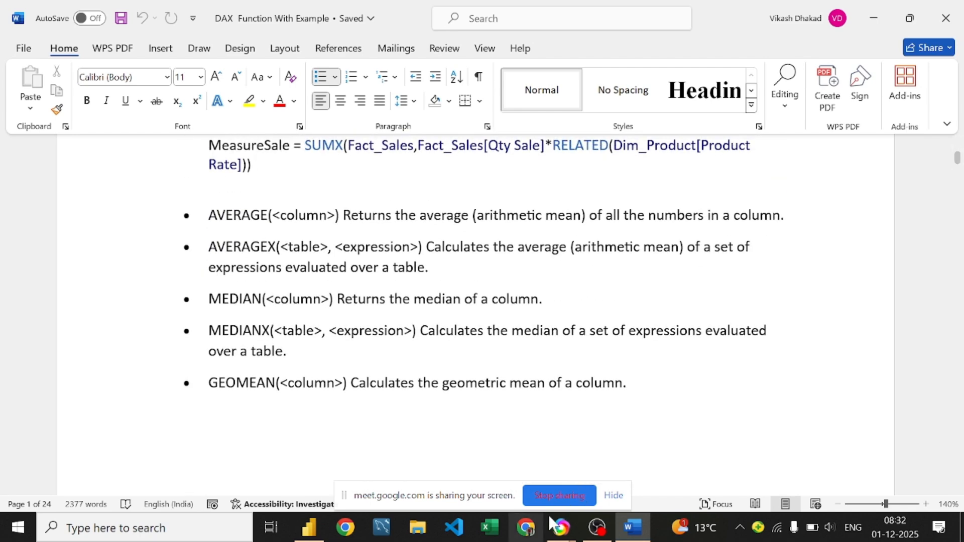
click(301, 527)
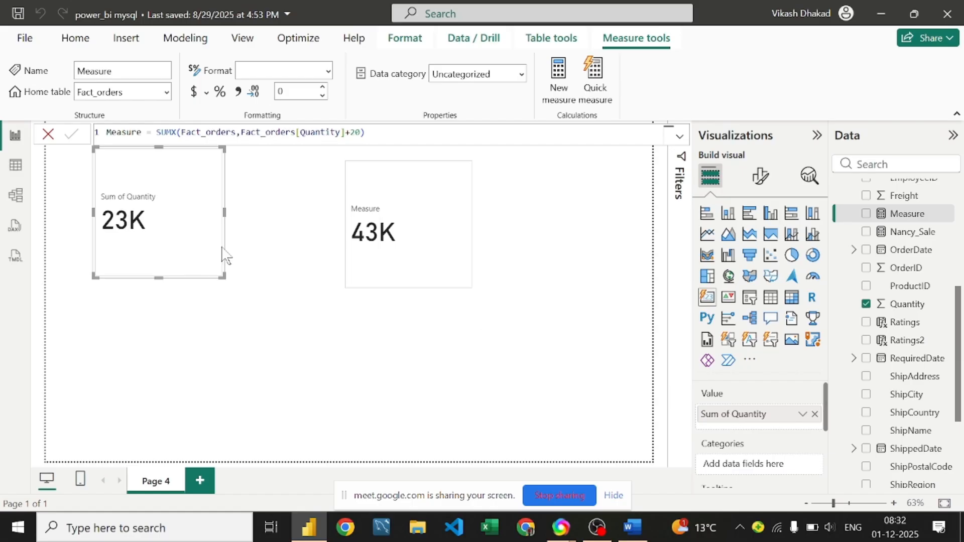
Step: Switch Sum of Quantity to Average in the Value well, showing 23.46
click(802, 415)
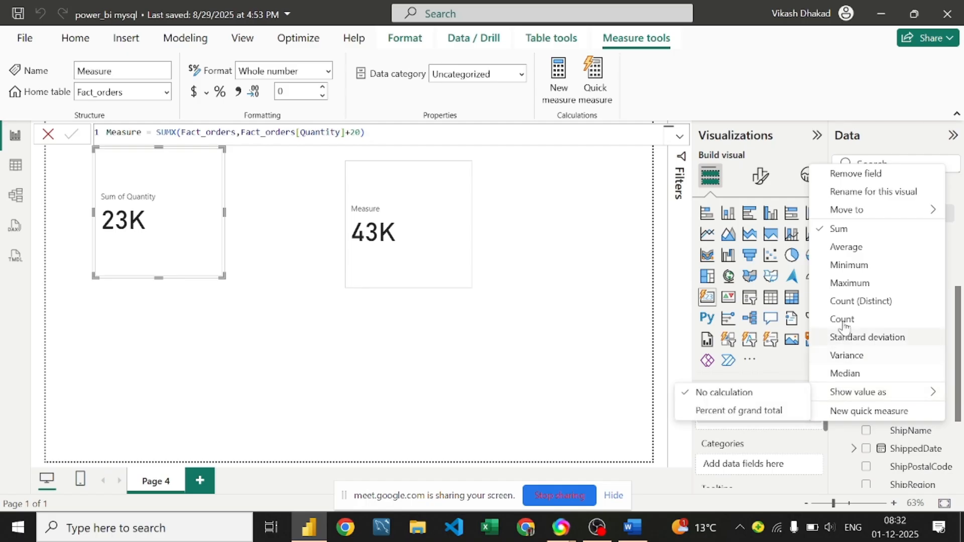
click(844, 251)
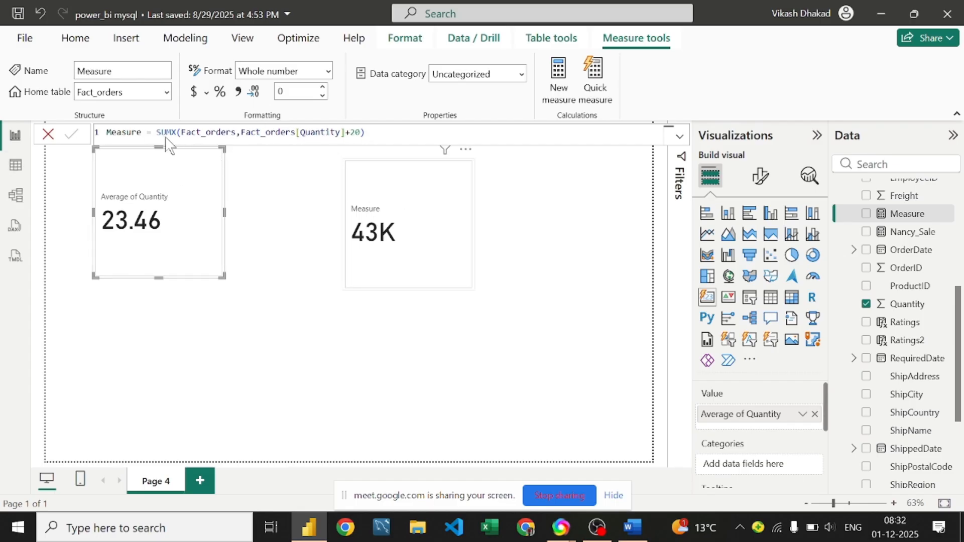
Step: Open the Measure formula and erase the existing SUMX expression
click(380, 142)
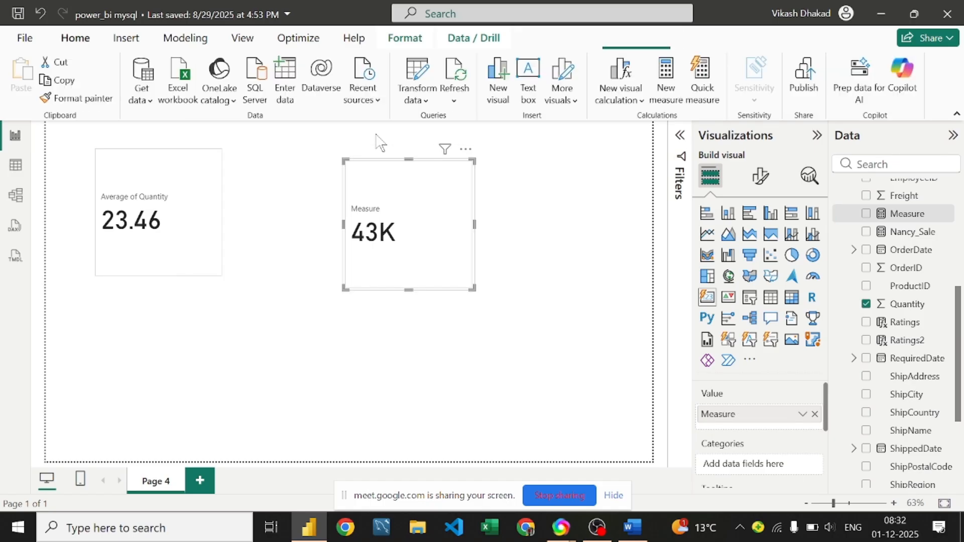
click(393, 188)
click(923, 219)
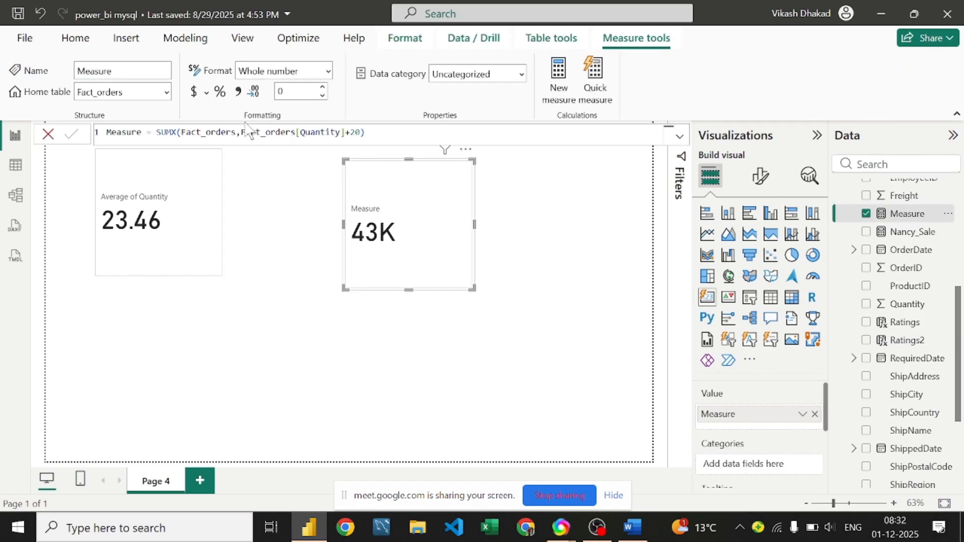
click(367, 131)
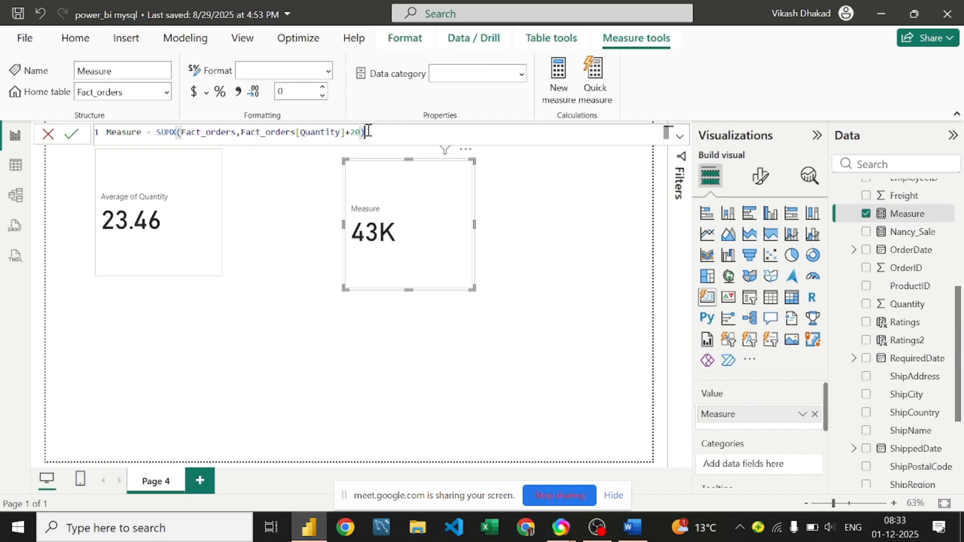
key(BackSpace)
key(BackSpace)
key(BackSpace)
key(BackSpace)
key(BackSpace)
key(BackSpace)
key(BackSpace)
key(BackSpace)
key(BackSpace)
key(BackSpace)
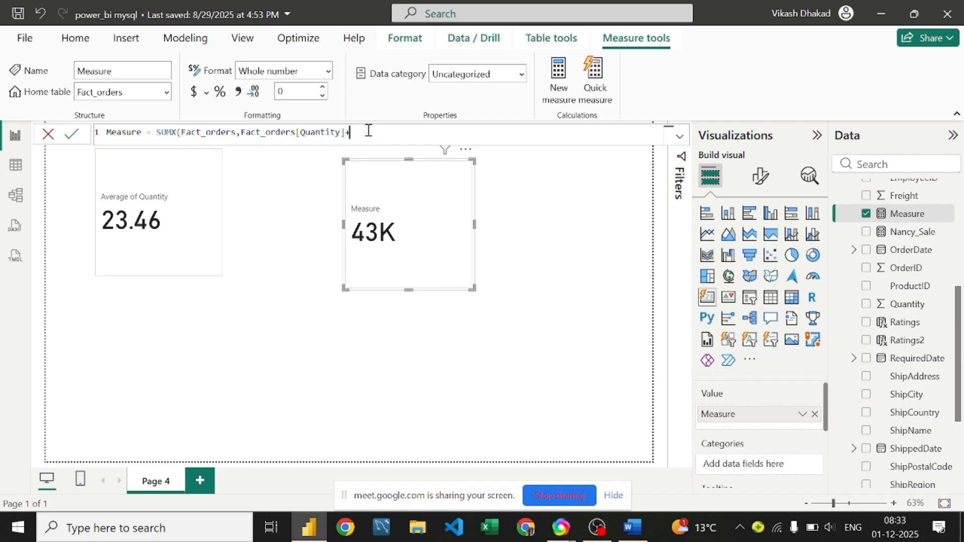
key(BackSpace)
key(BackSpace)
key(BackSpace)
key(BackSpace)
key(BackSpace)
key(BackSpace)
key(BackSpace)
key(BackSpace)
key(BackSpace)
key(BackSpace)
key(BackSpace)
key(BackSpace)
key(BackSpace)
key(BackSpace)
key(BackSpace)
key(BackSpace)
key(BackSpace)
key(BackSpace)
key(BackSpace)
key(BackSpace)
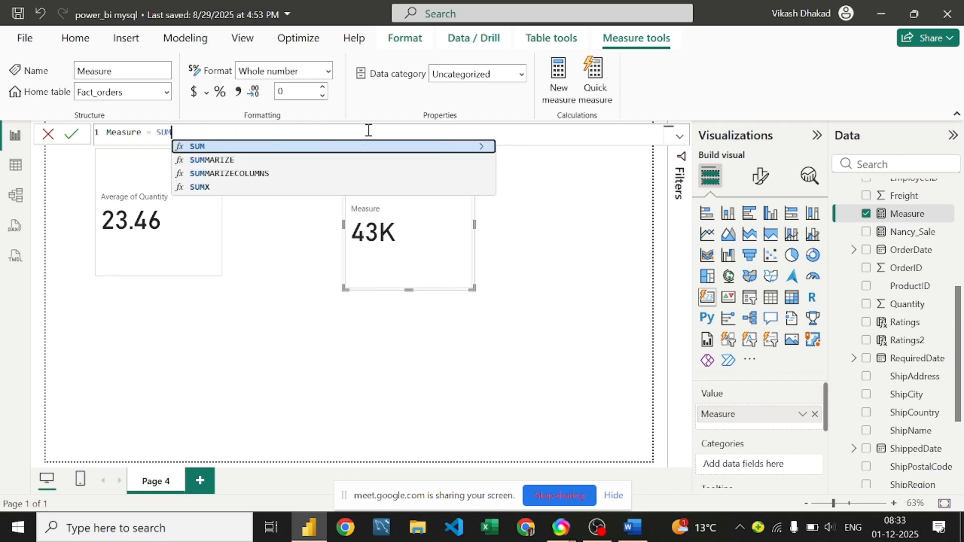
key(BackSpace)
Step: Enter averagex(Fact_orders,[Quantity]+20) as the Measure formula so its card shows 43
text(a)
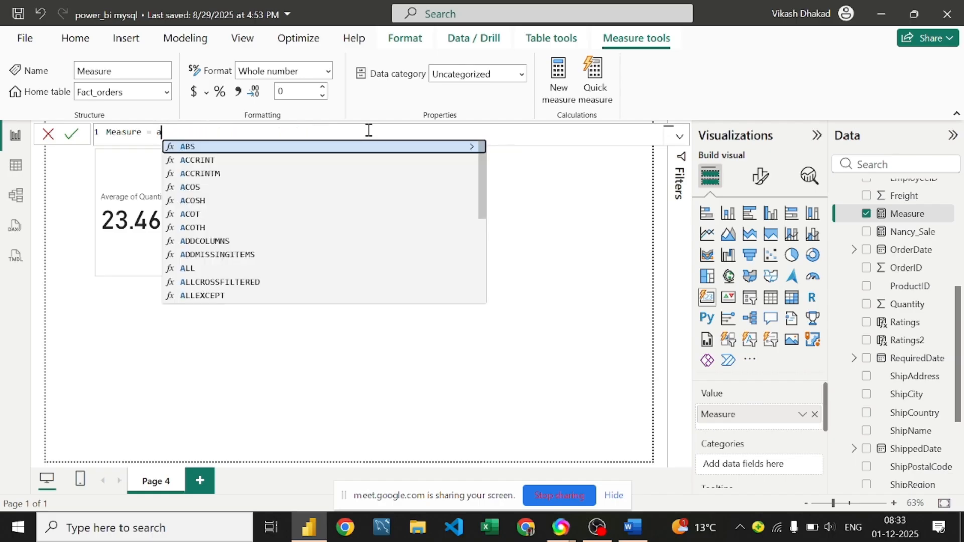
text(verage)
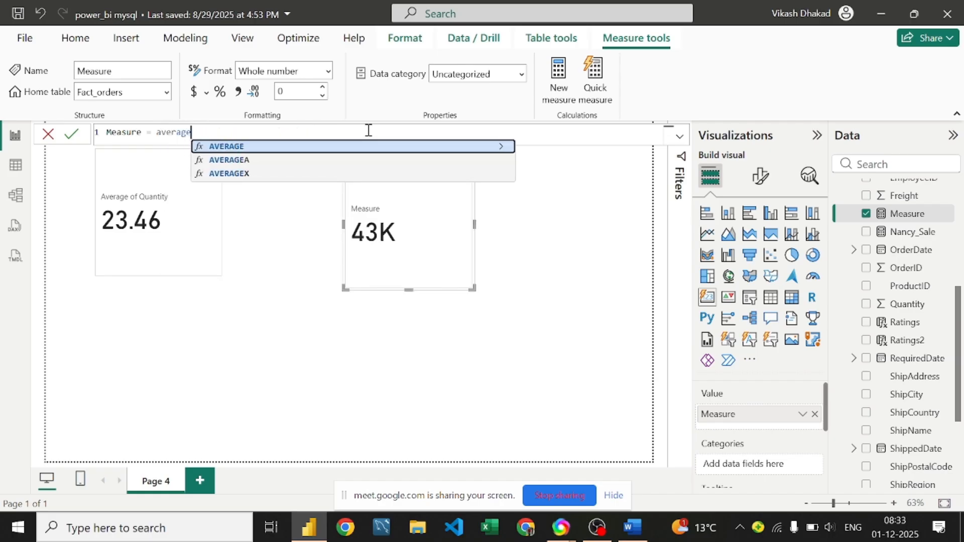
text(()
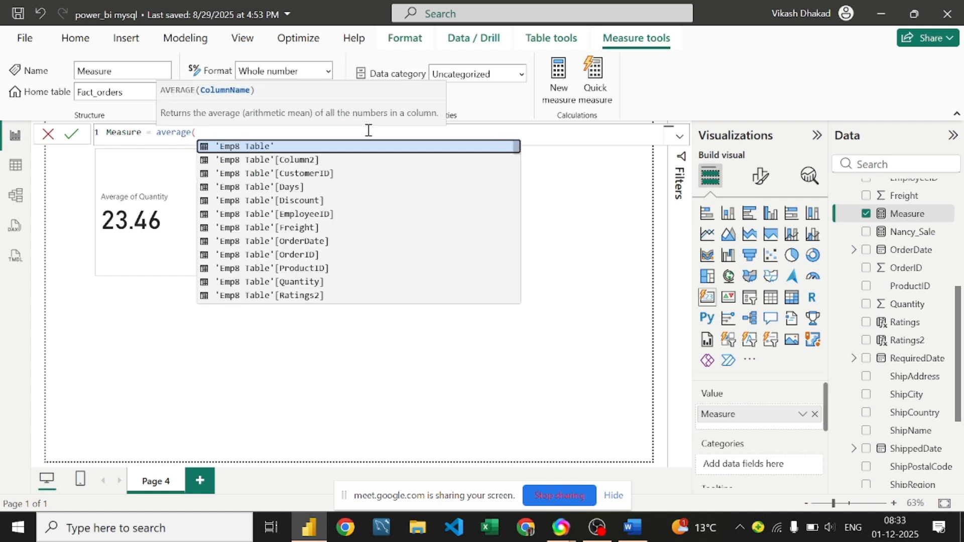
key(BackSpace)
text(x)
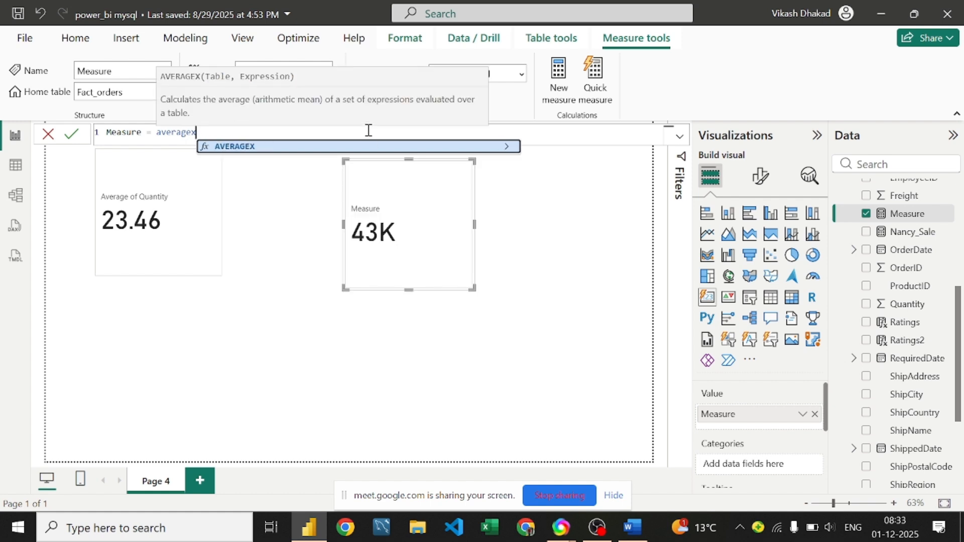
text(fa)
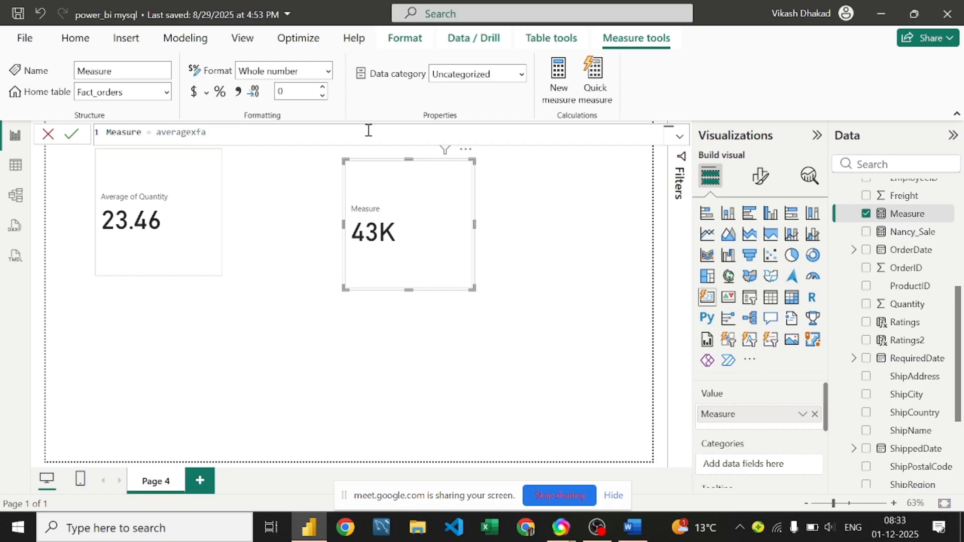
key(BackSpace)
key(BackSpace)
text((fa)
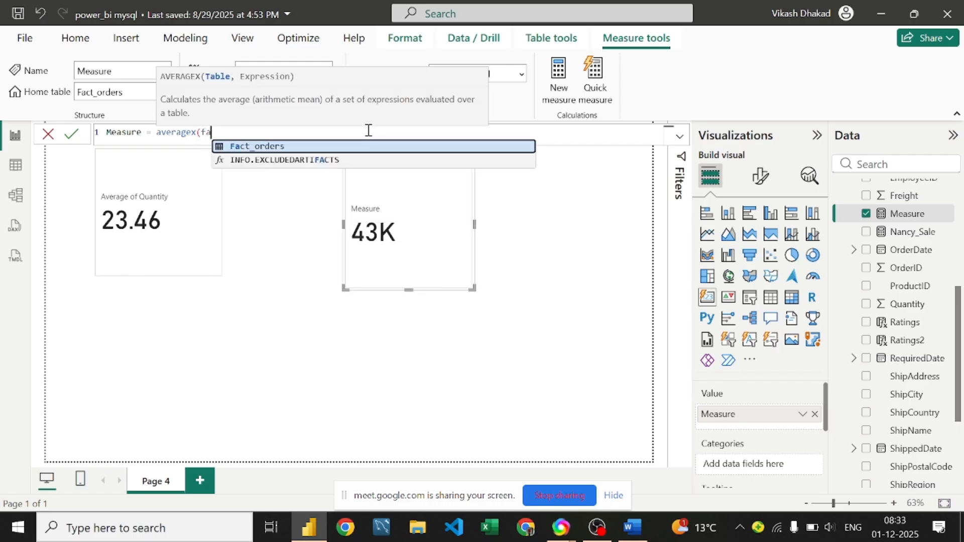
key(Tab)
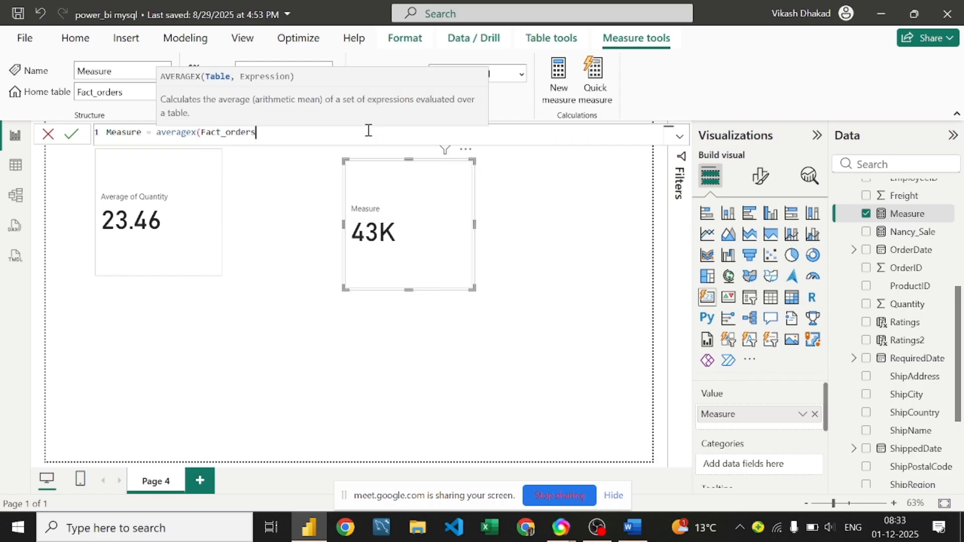
text(,fa)
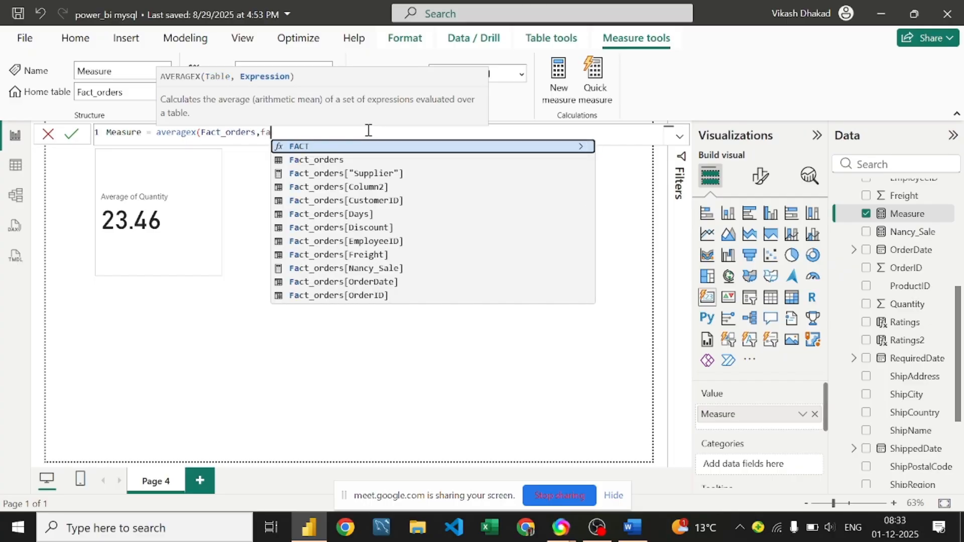
key(Down)
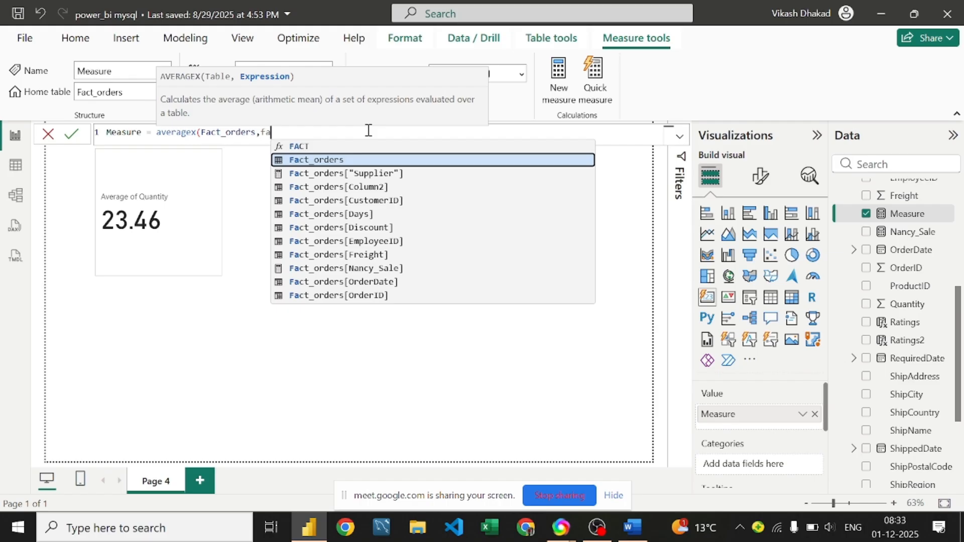
key(BackSpace)
key(BackSpace)
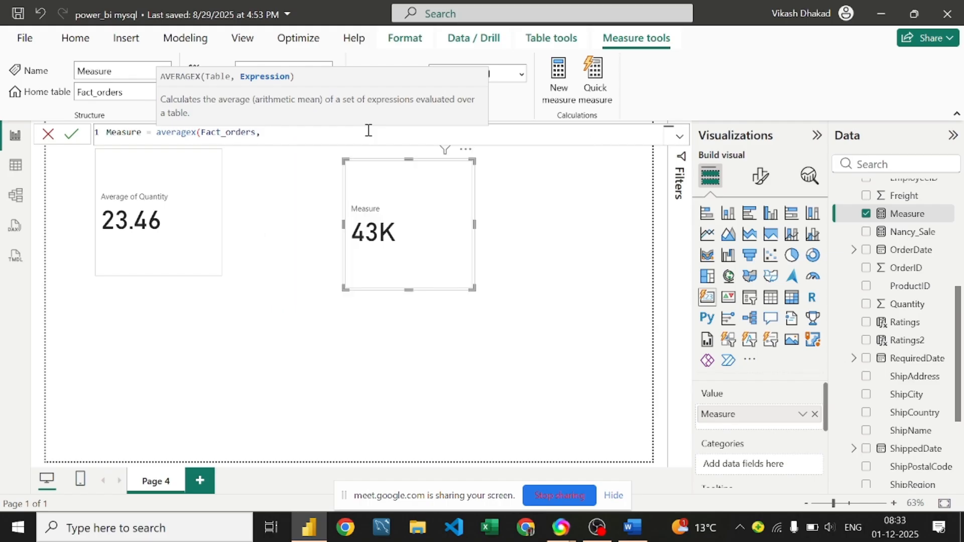
text([q)
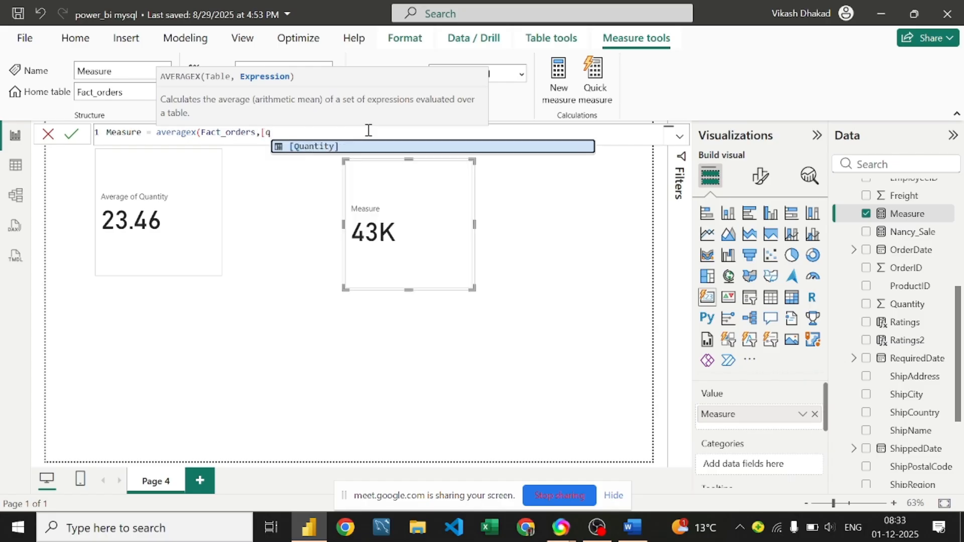
key(Tab)
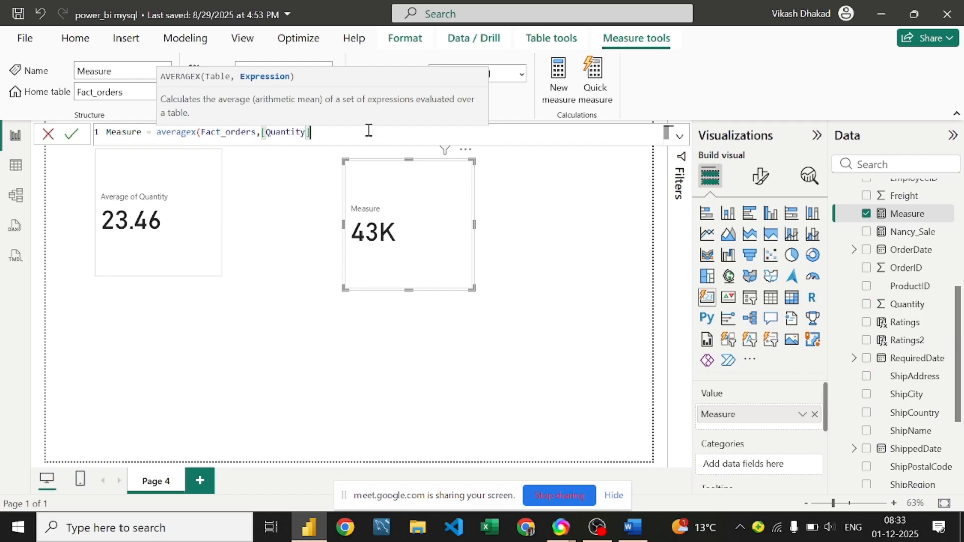
text(+20)
text())
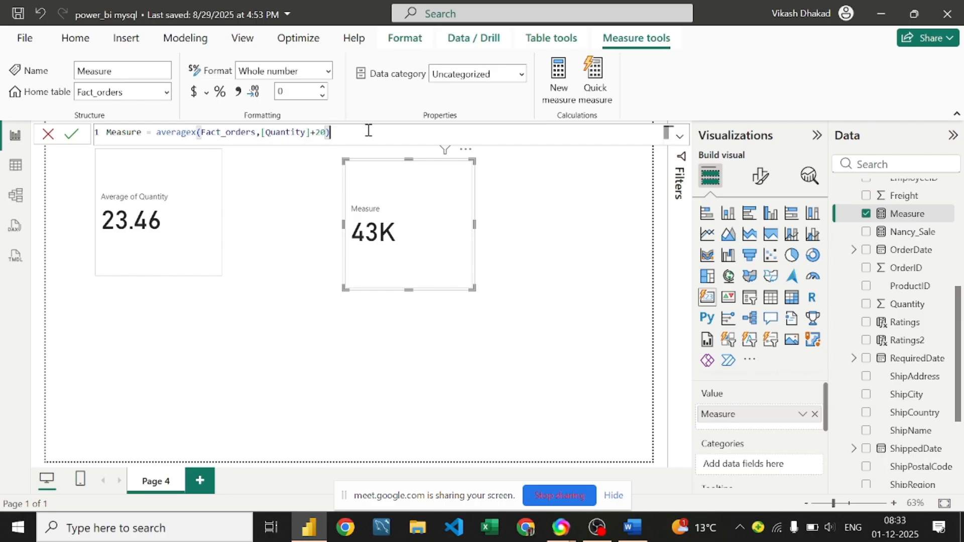
key(Return)
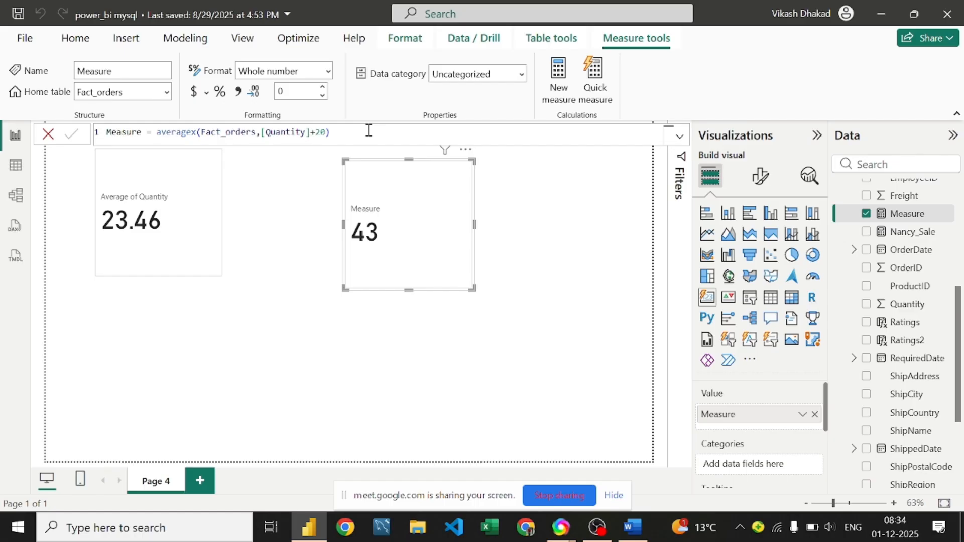
Step: Remove the Measure card from Page 4, then select Measure in the Data pane
click(15, 166)
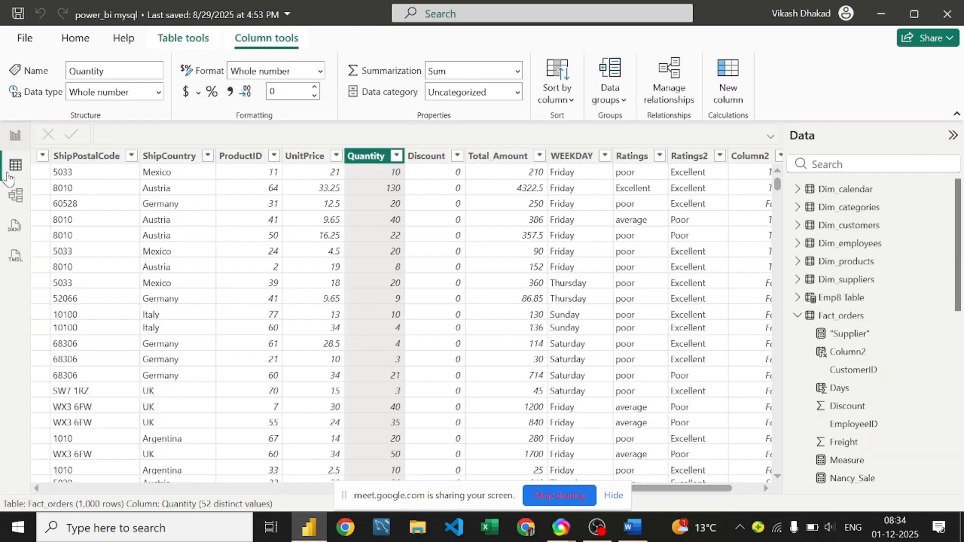
click(15, 136)
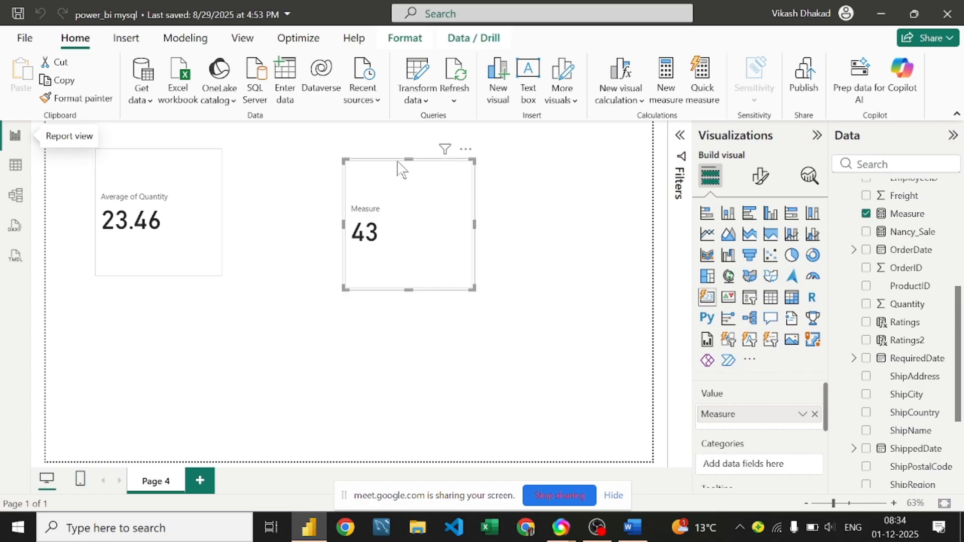
click(189, 234)
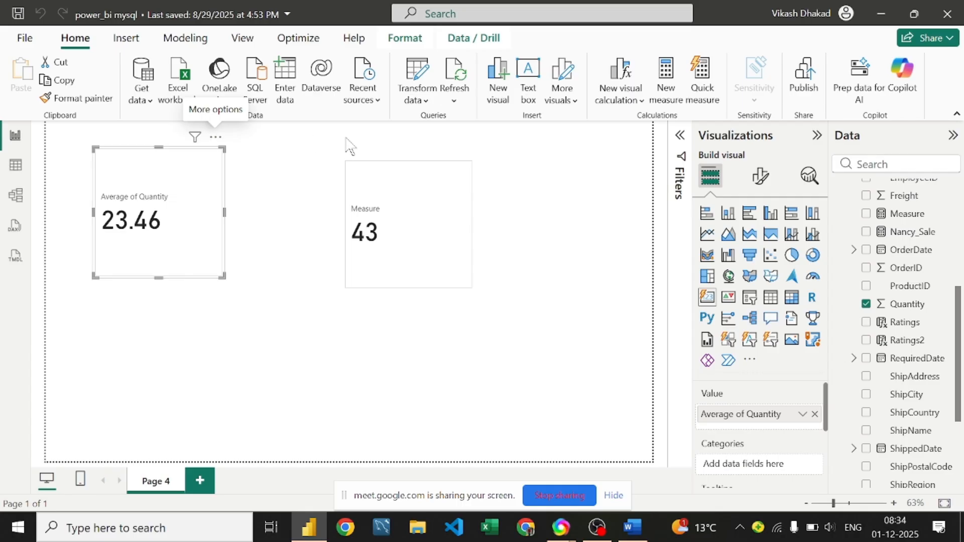
click(462, 185)
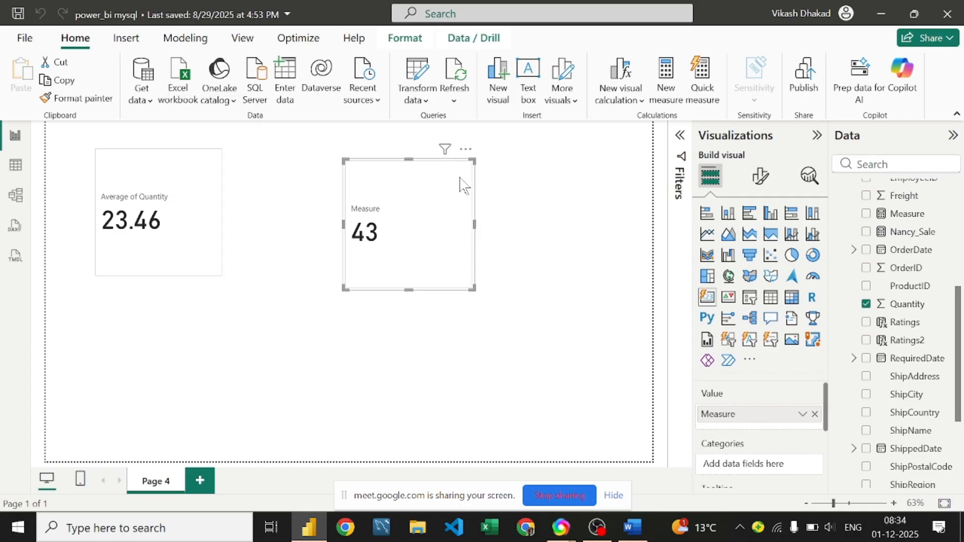
click(466, 152)
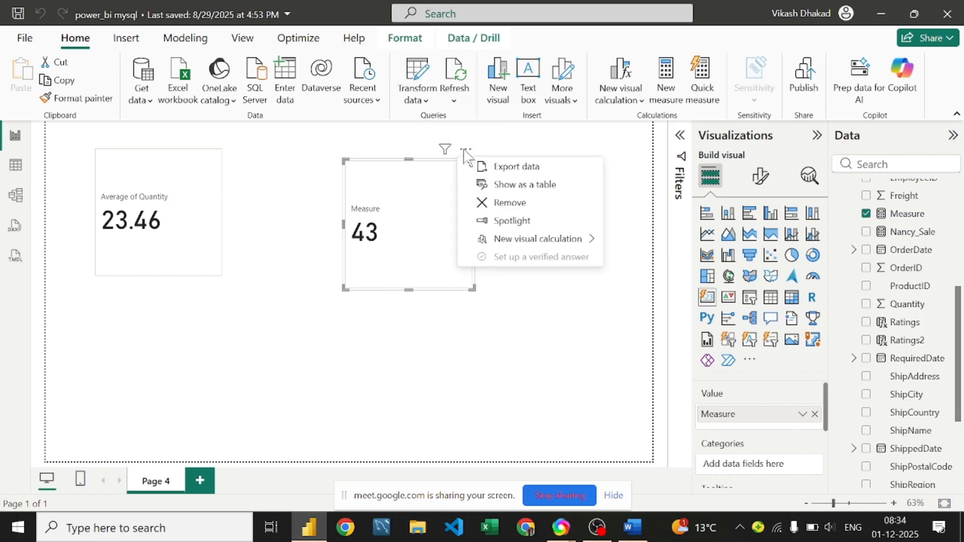
click(504, 206)
scroll(901, 201, up, 4)
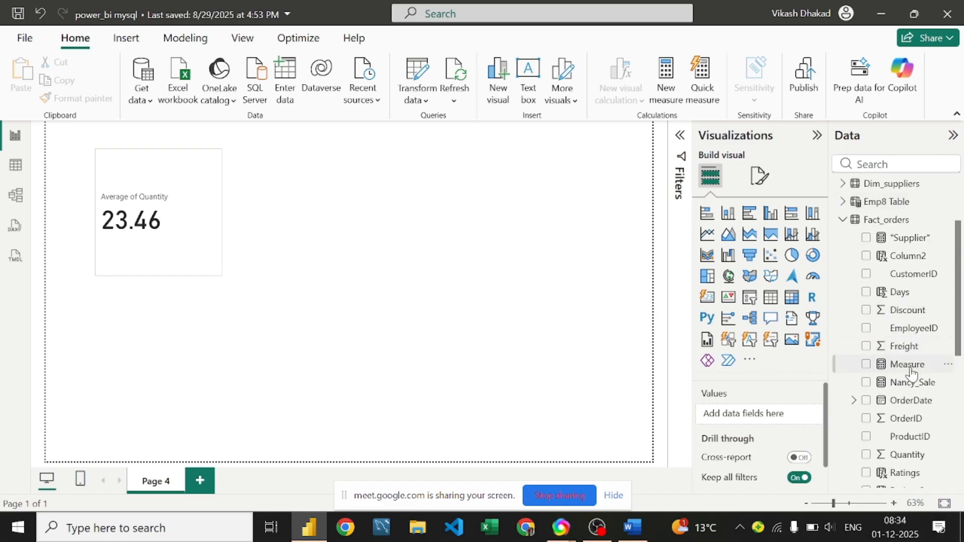
click(910, 365)
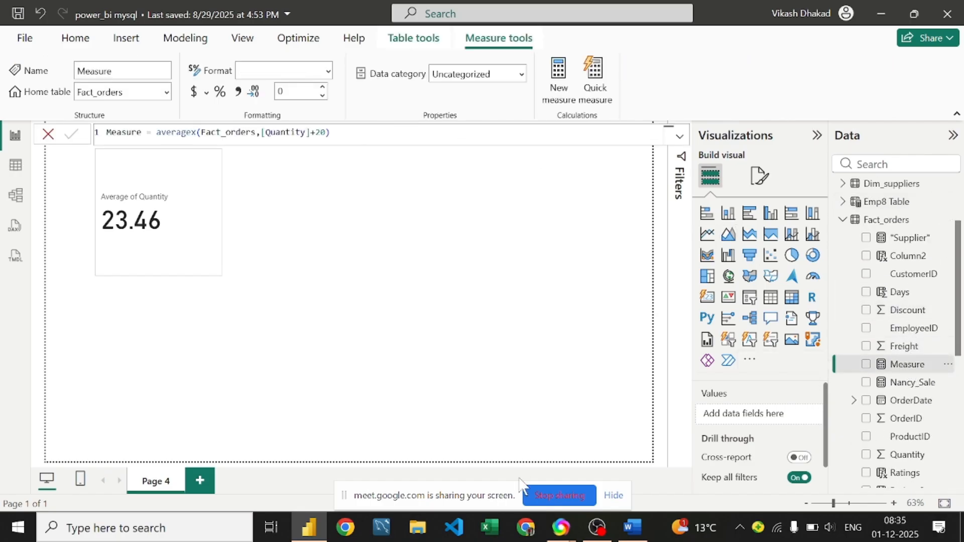
Step: In the Word DAX notes, place the caret after the AVERAGEX description, then switch to Chrome
click(630, 527)
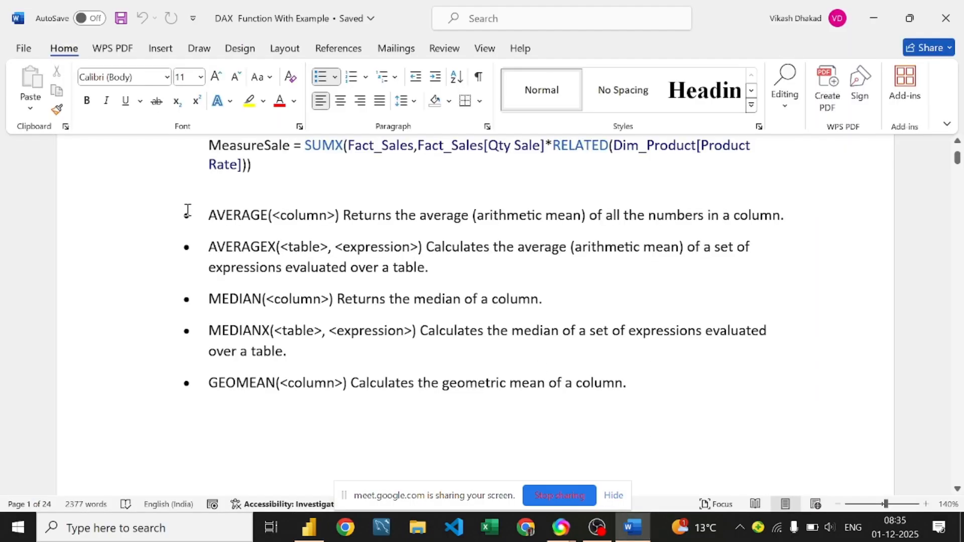
scroll(239, 223, down, 1)
scroll(238, 224, down, 10)
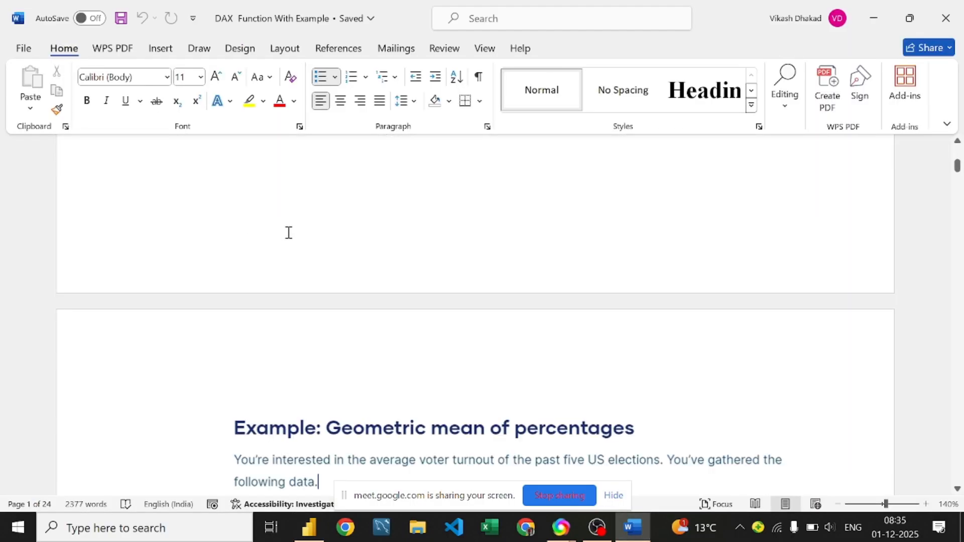
scroll(287, 232, down, 8)
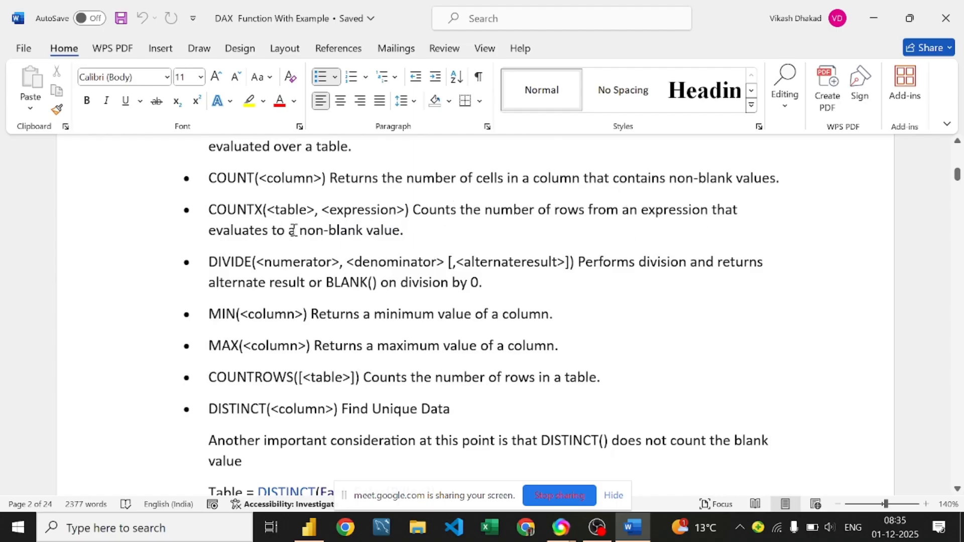
click(401, 230)
scroll(260, 176, up, 1)
scroll(259, 178, up, 15)
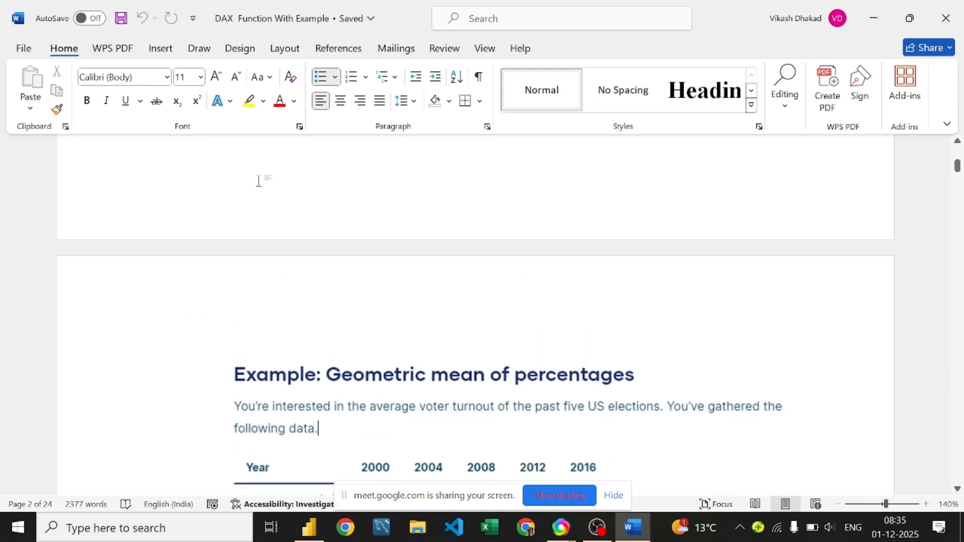
scroll(259, 180, up, 12)
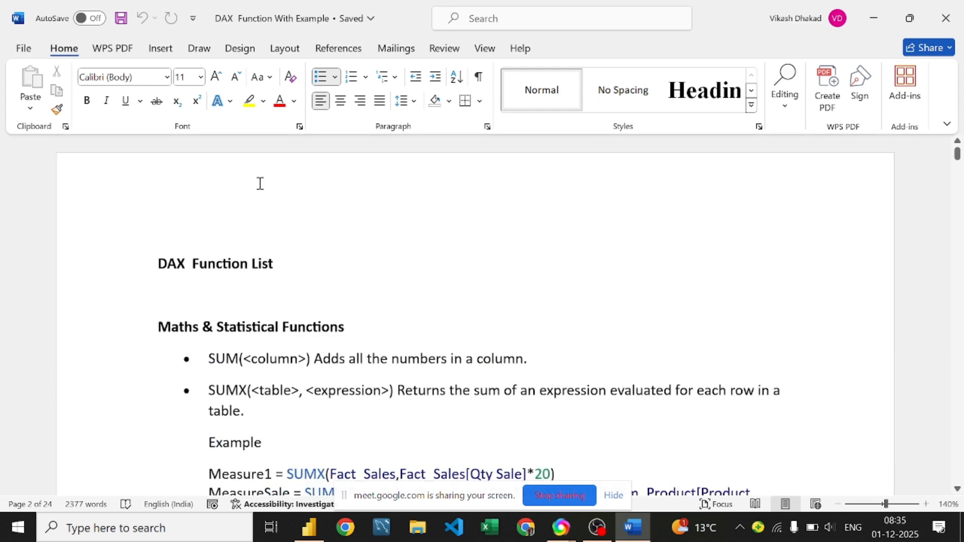
scroll(259, 181, down, 12)
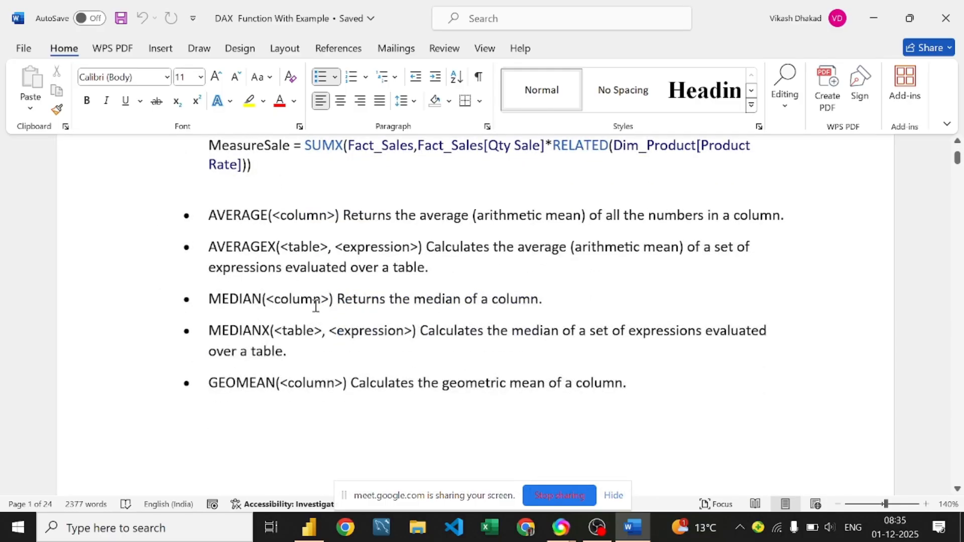
click(468, 261)
click(532, 530)
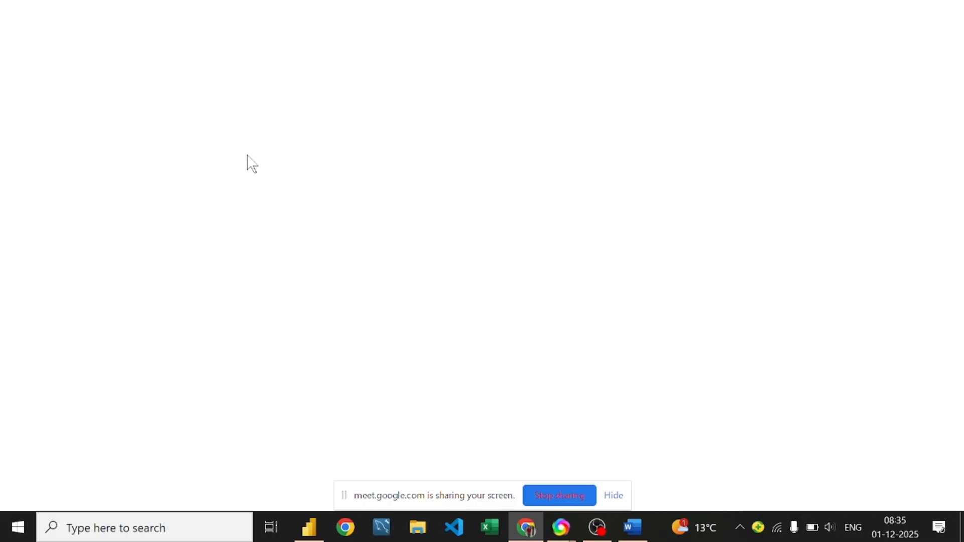
Step: Search Google for 'median', read the result, and minimise Chrome
click(380, 307)
text(md)
key(BackSpace)
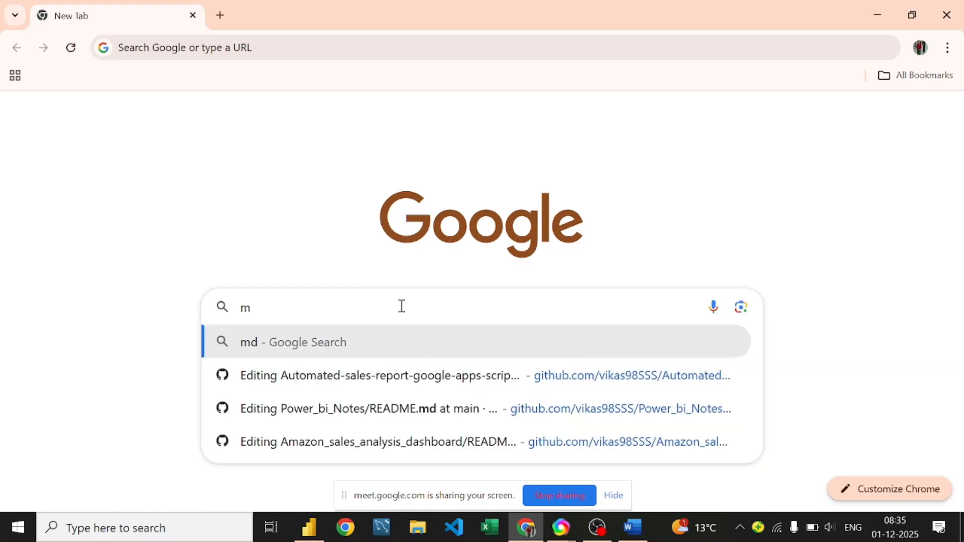
text(edian)
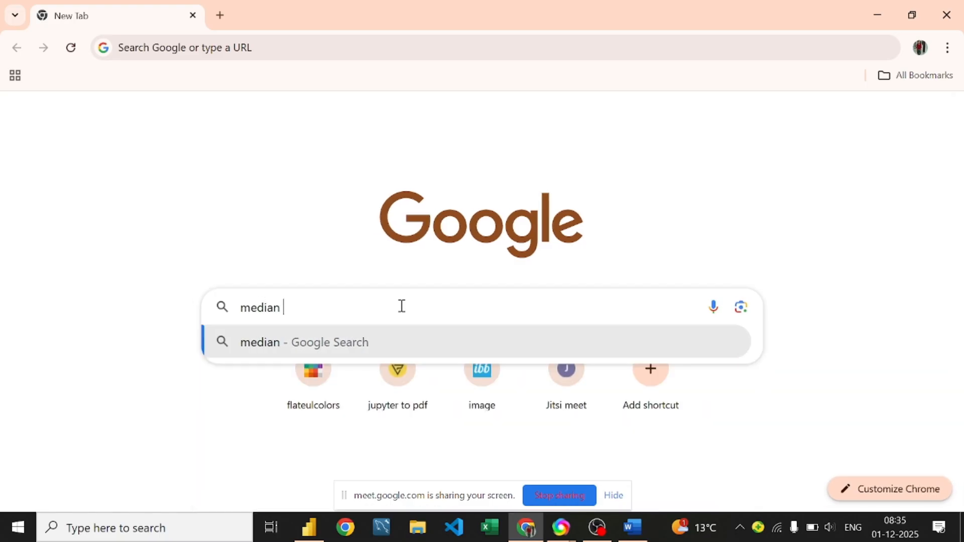
key(Return)
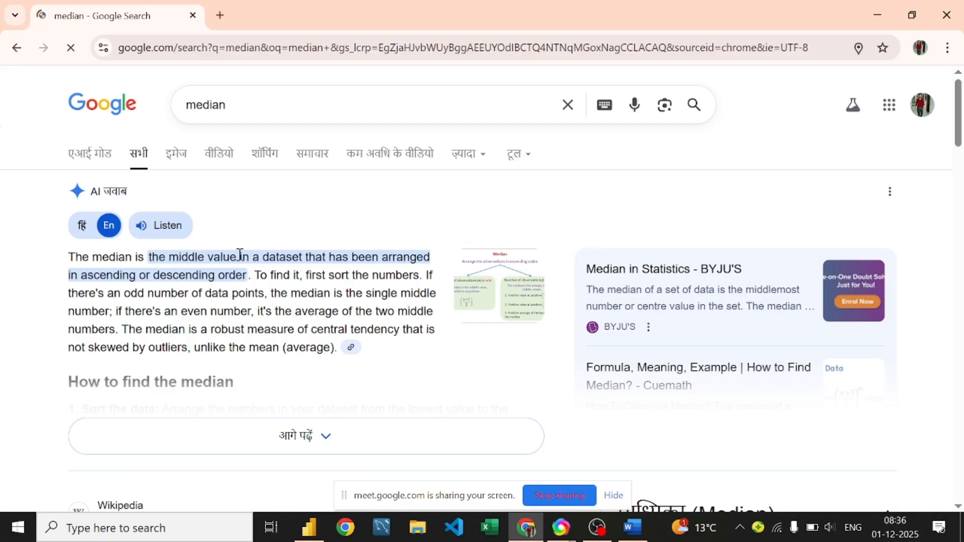
click(876, 16)
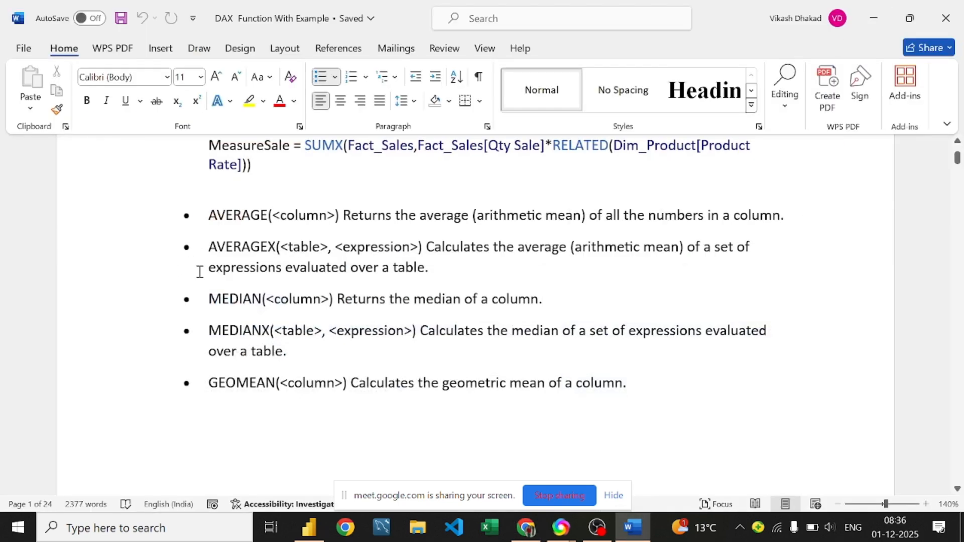
Step: In Power BI, erase the AVERAGEX formula from the Measure
click(309, 527)
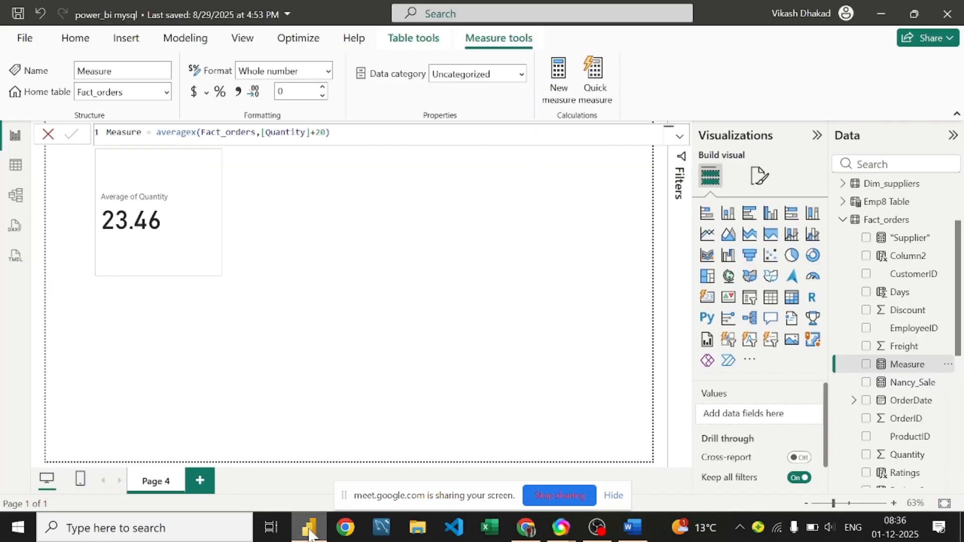
click(198, 133)
click(400, 138)
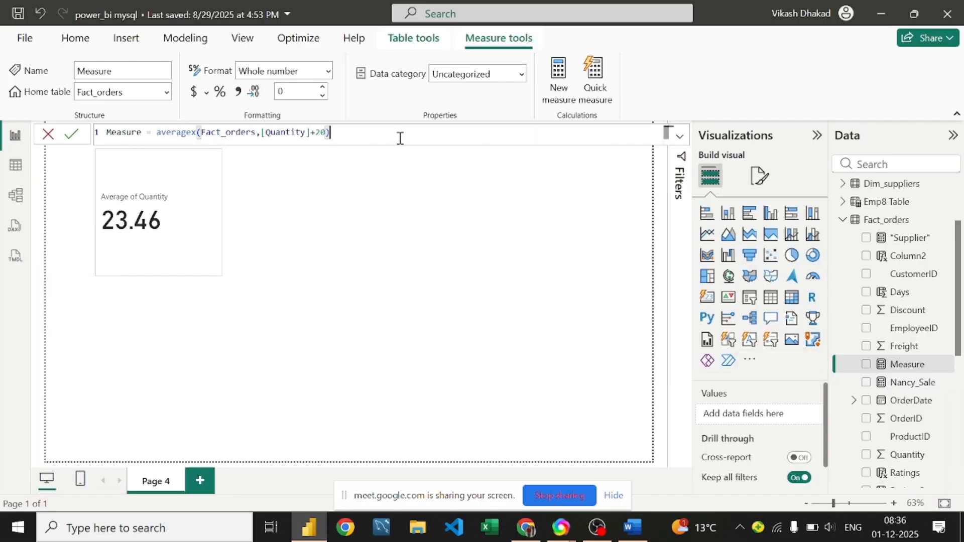
key(BackSpace)
key(BackSpace)
key(BackSpace)
key(BackSpace)
key(BackSpace)
key(BackSpace)
key(BackSpace)
key(BackSpace)
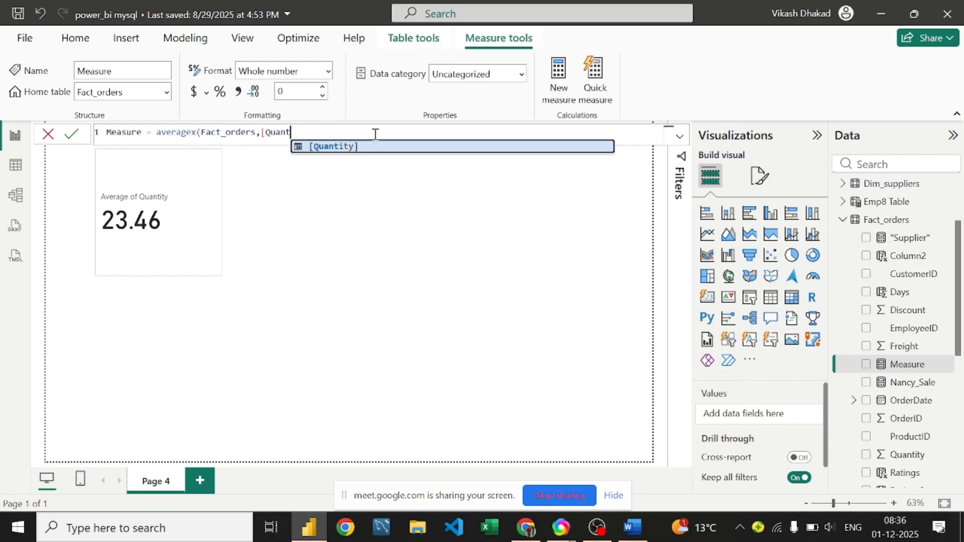
key(BackSpace)
key(BackSpace)
key(BackSpace)
key(BackSpace)
key(BackSpace)
key(BackSpace)
key(BackSpace)
key(BackSpace)
key(BackSpace)
key(BackSpace)
key(BackSpace)
key(BackSpace)
key(BackSpace)
key(BackSpace)
key(BackSpace)
key(BackSpace)
key(BackSpace)
key(BackSpace)
key(BackSpace)
key(BackSpace)
key(BackSpace)
Step: Enter MEDIAN(Fact_orders[Quantity]) as the Measure formula and commit it
text(md)
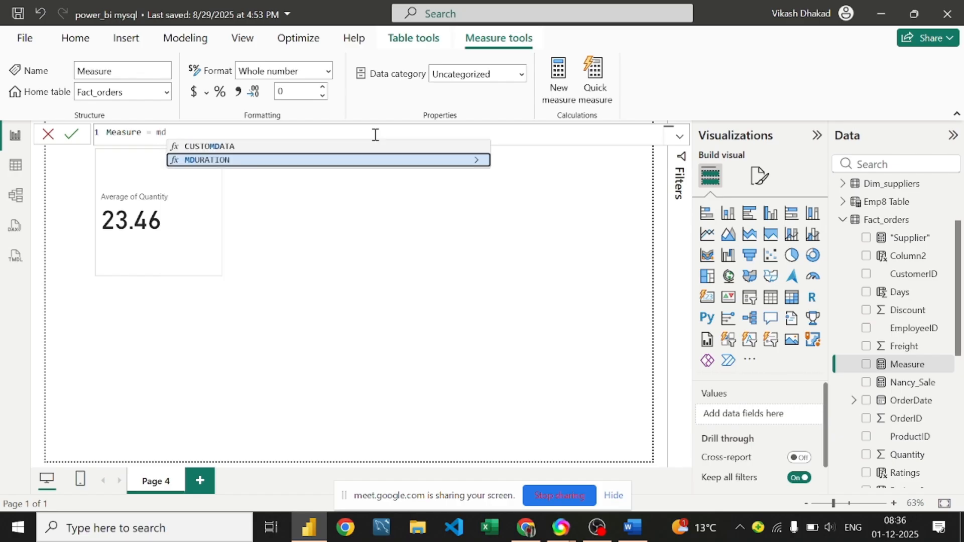
text(eia)
key(BackSpace)
key(BackSpace)
key(BackSpace)
key(BackSpace)
text(edi)
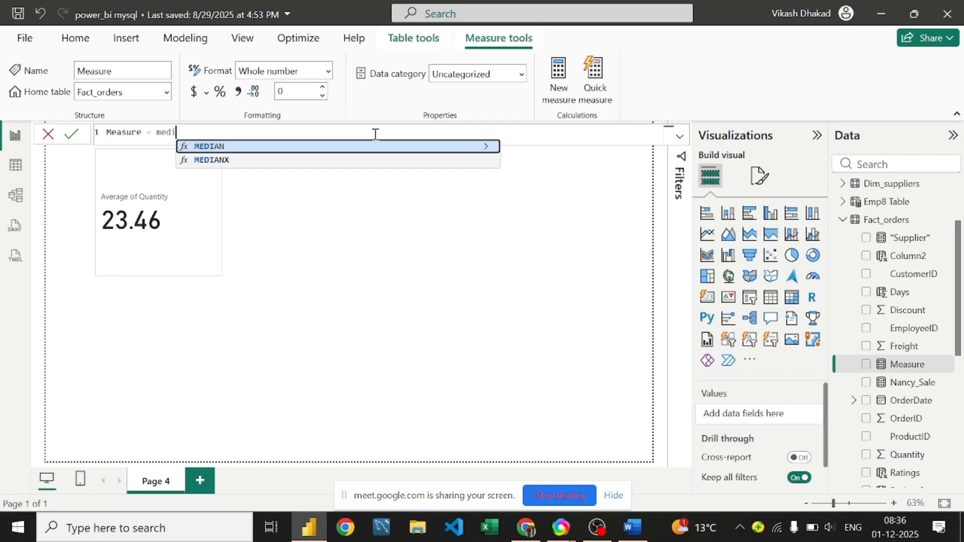
key(Tab)
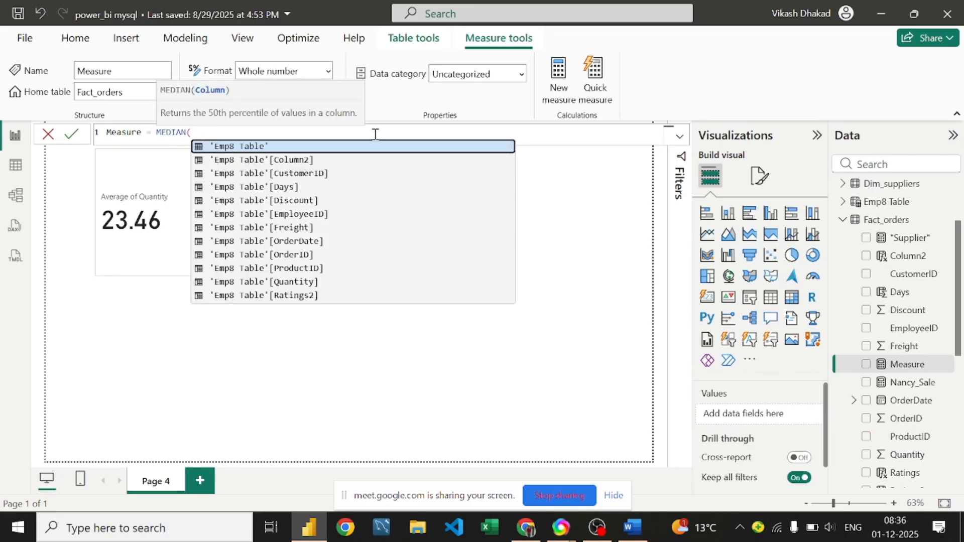
text(f)
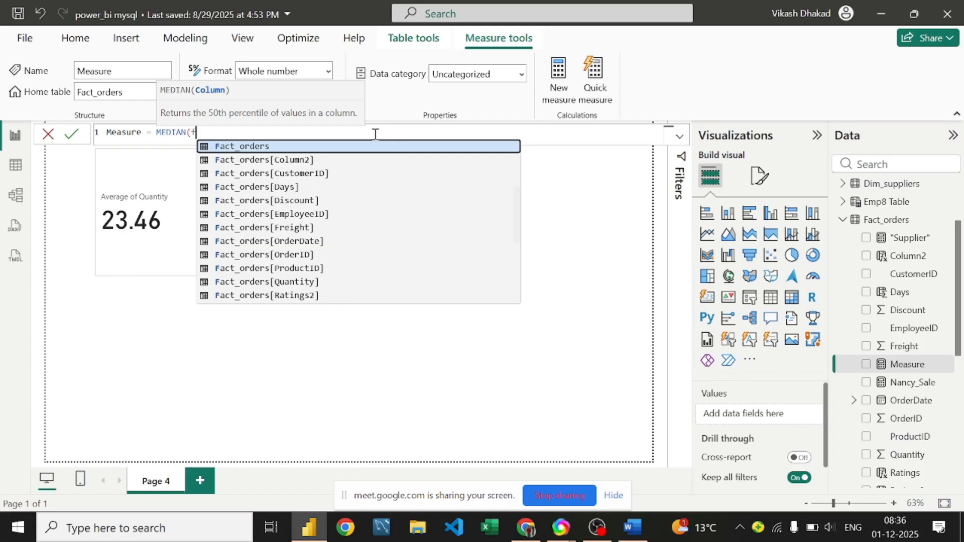
key(Tab)
text(,)
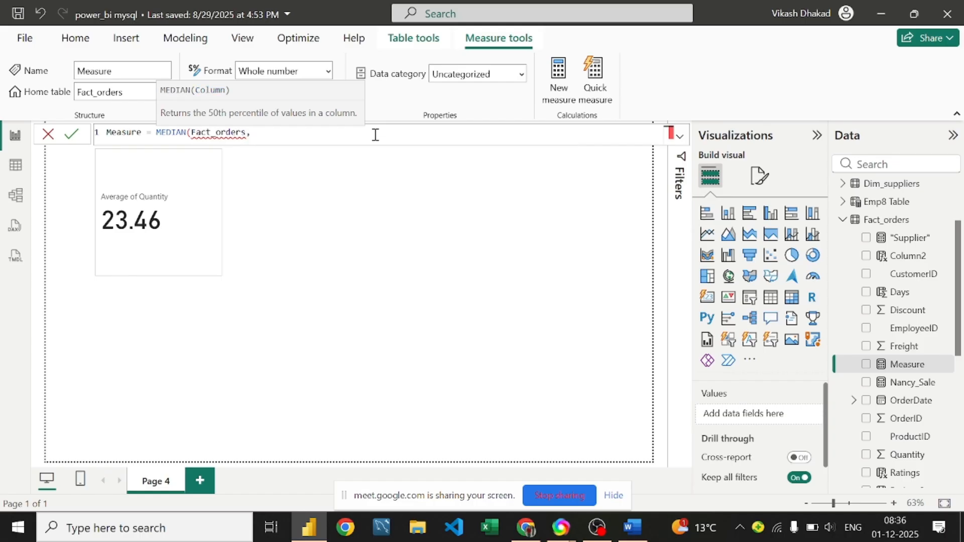
key(BackSpace)
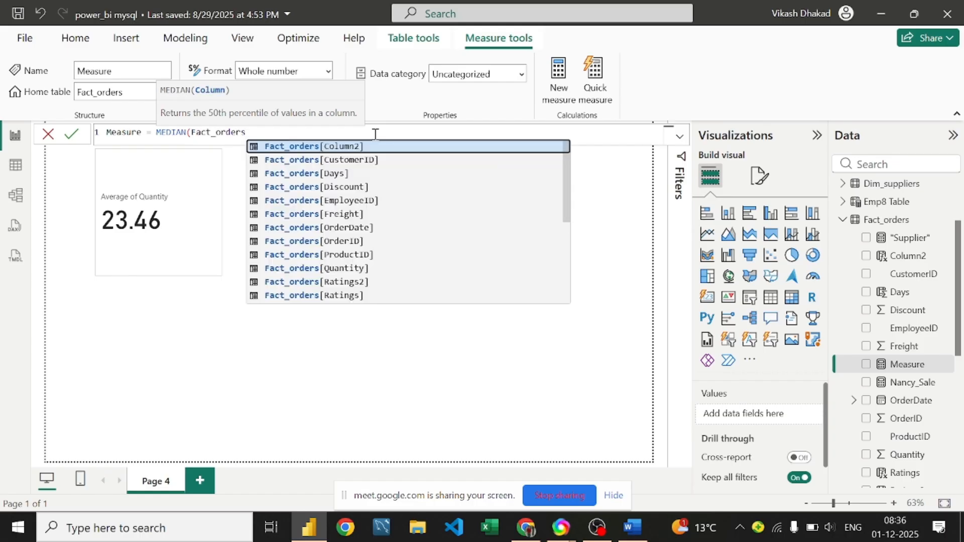
text([)
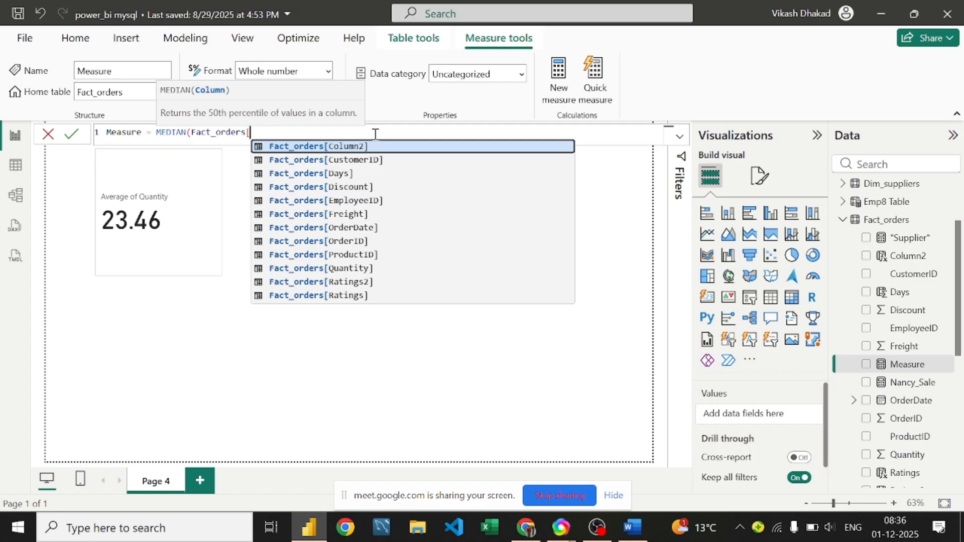
key(Down)
key(Down)
key(Down)
key(Down)
key(Down)
key(Down)
key(Down)
key(Down)
key(Down)
key(Tab)
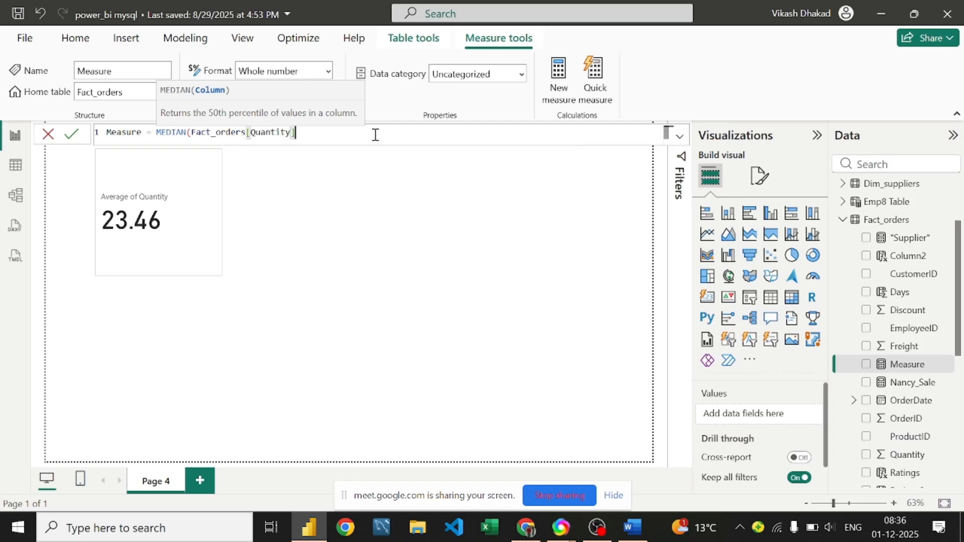
text())
key(Return)
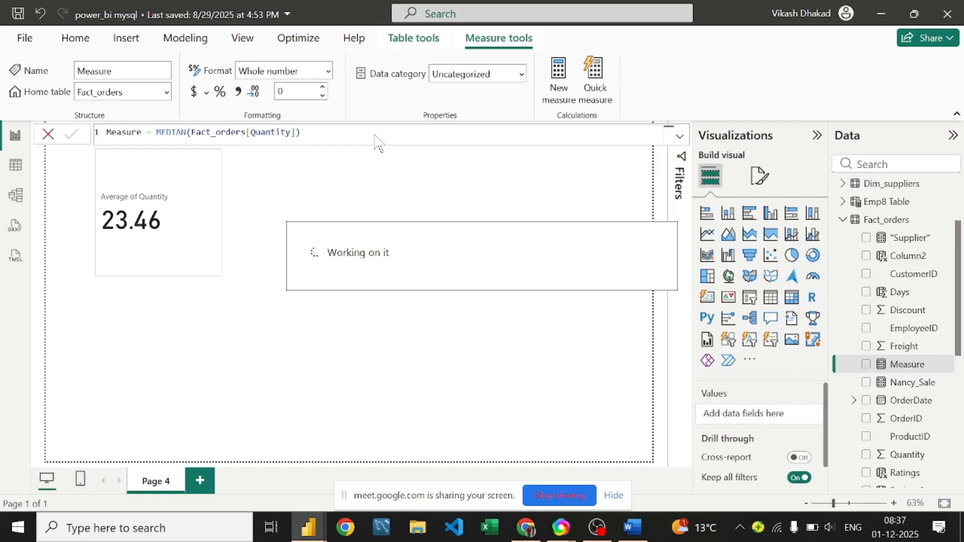
click(633, 528)
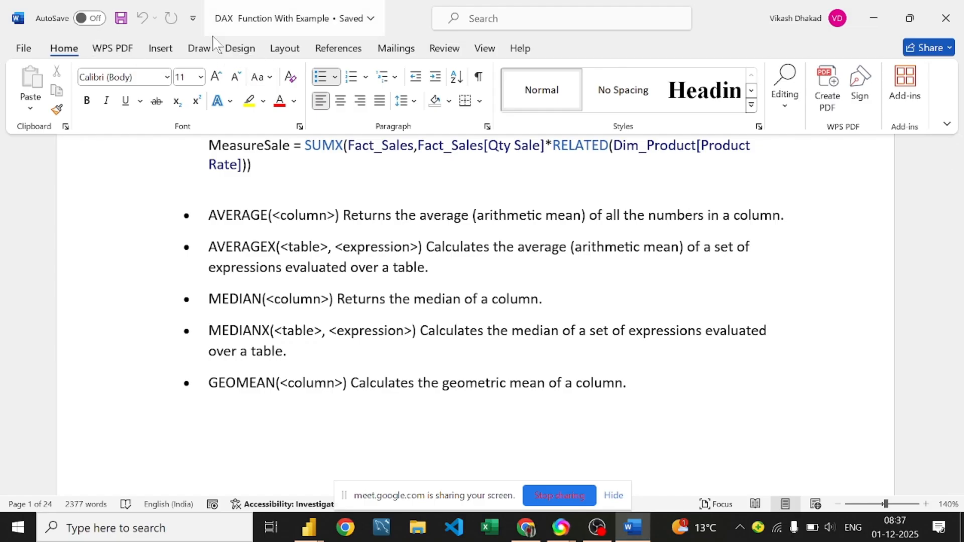
Step: With the yellow highlighter, write numbers beside the function list and box the middle 3
click(200, 50)
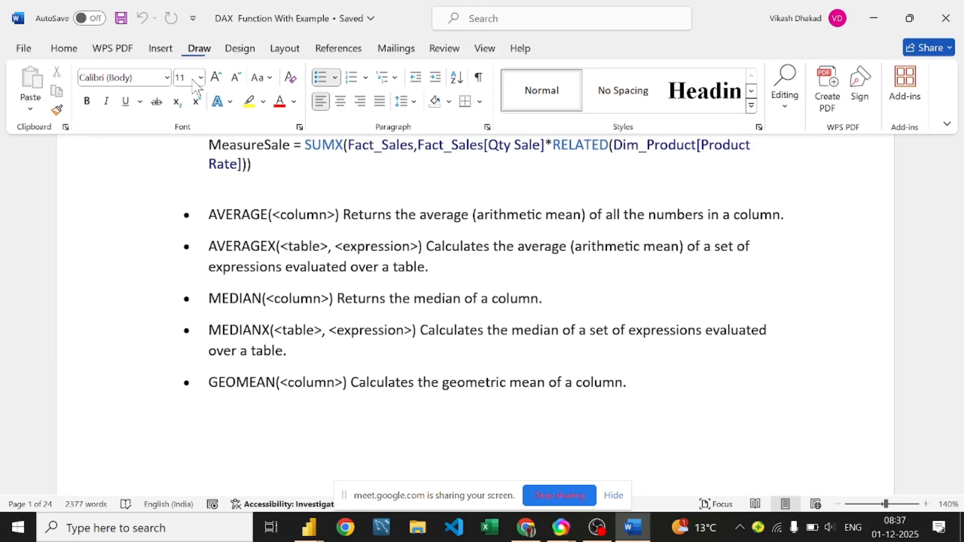
click(178, 91)
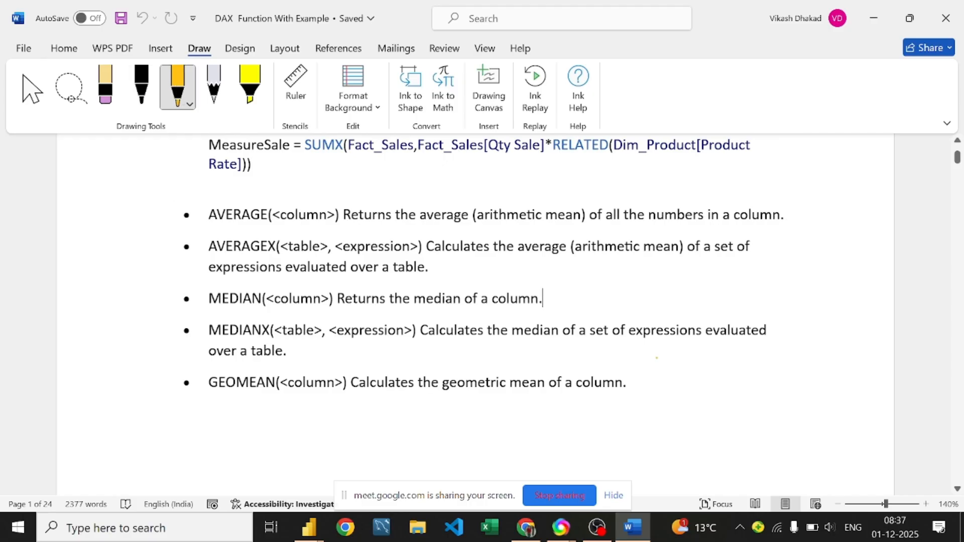
drag(822, 237, 829, 333)
mouse_move(827, 384)
mouse_down()
mouse_move(830, 399)
mouse_move(821, 385)
mouse_move(838, 383)
mouse_move(827, 441)
mouse_move(852, 412)
mouse_up()
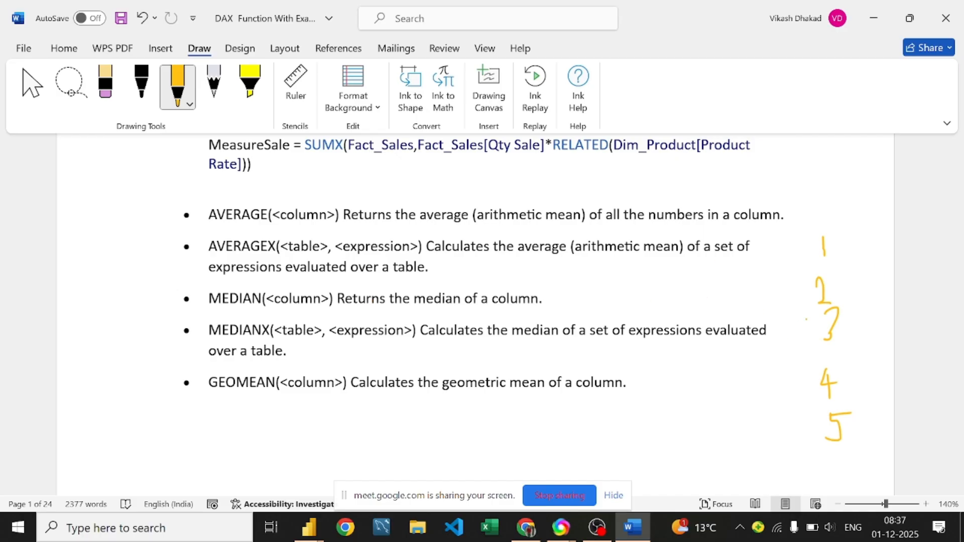
mouse_move(806, 311)
mouse_down()
mouse_move(806, 339)
mouse_move(845, 342)
mouse_move(845, 298)
mouse_move(800, 301)
mouse_move(803, 324)
mouse_up()
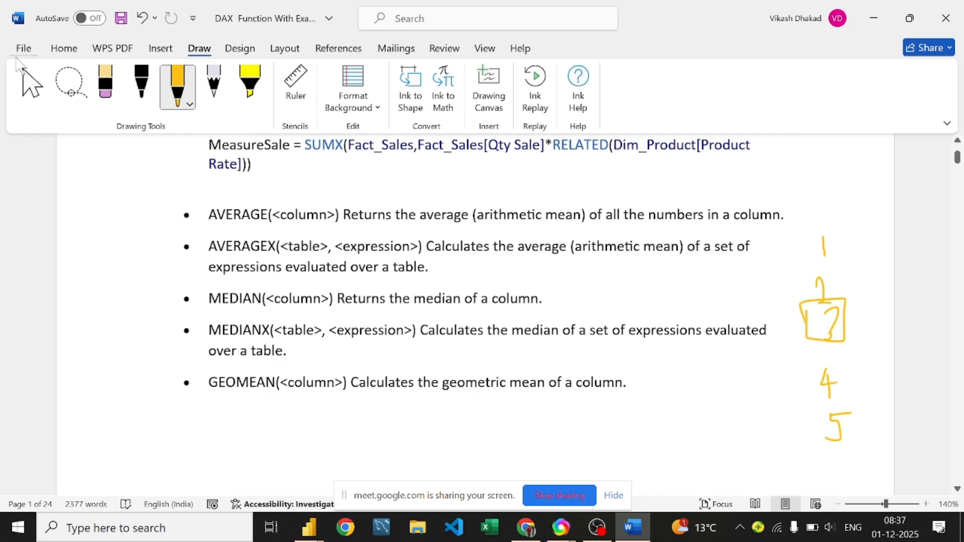
click(26, 86)
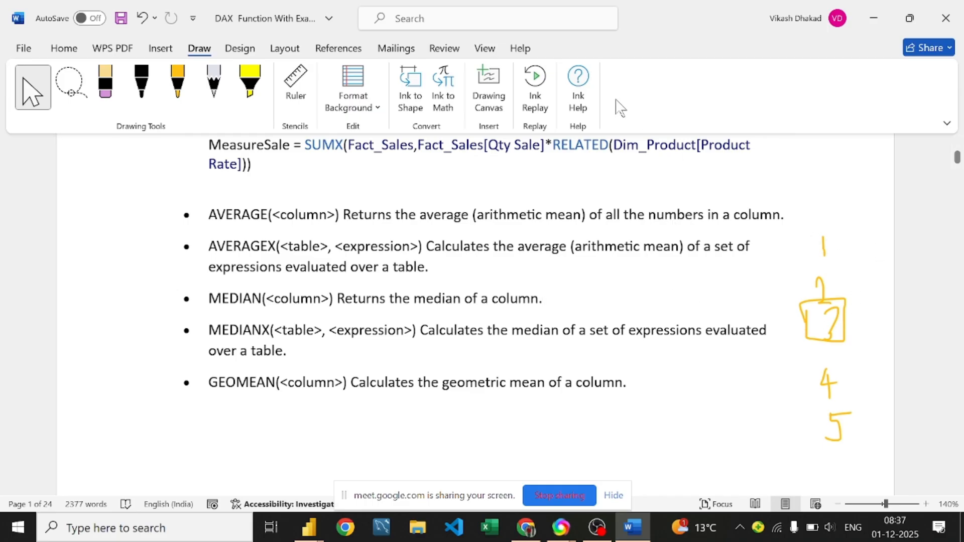
Step: Hide the handwritten ink via Review > Hide Ink and scroll through the notes
click(459, 52)
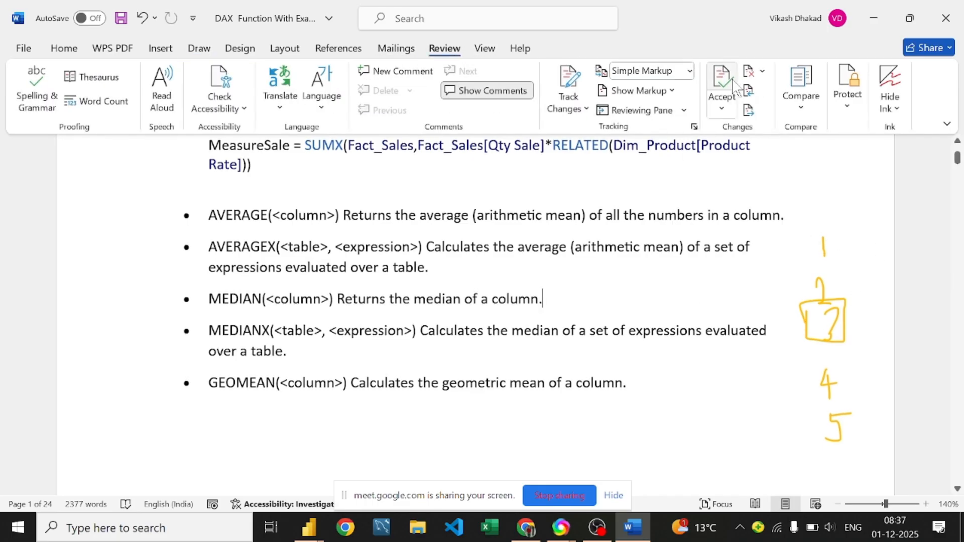
click(890, 84)
scroll(20, 251, up, 4)
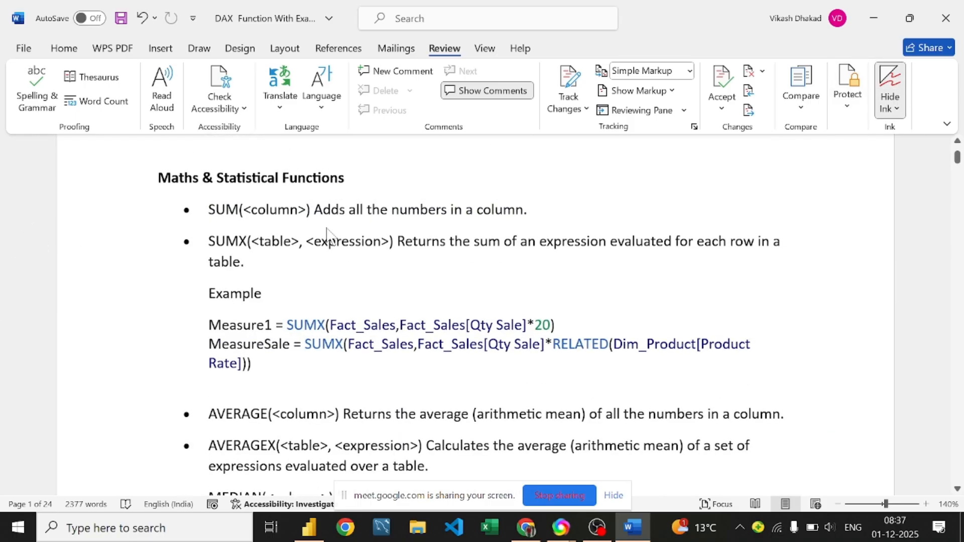
scroll(365, 230, down, 4)
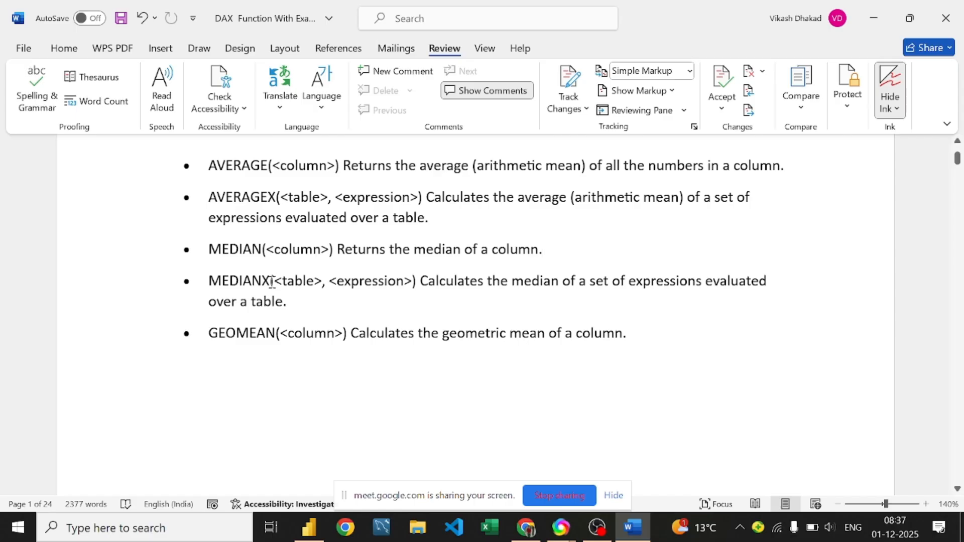
scroll(271, 273, down, 2)
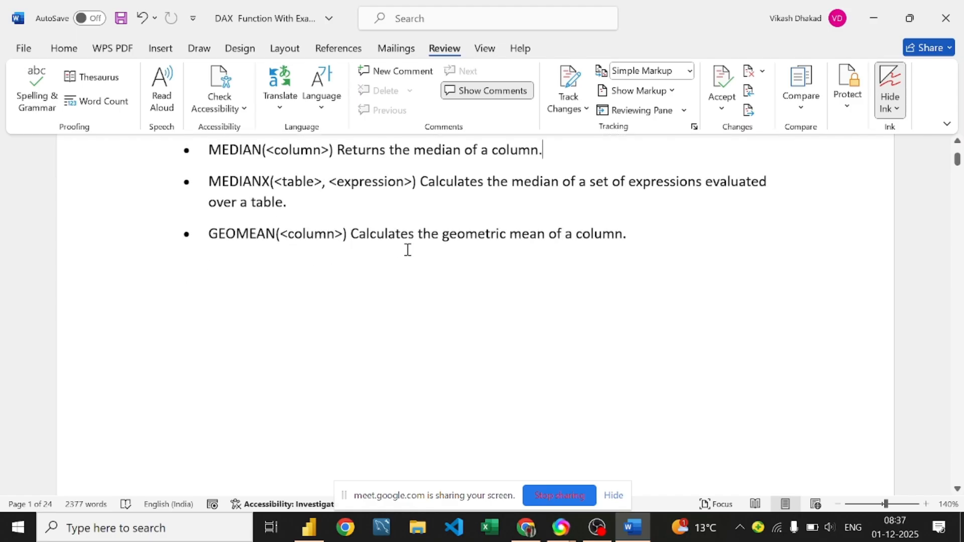
Step: Scroll Word to the geometric-mean voter-turnout table with Steps 1 and 2, and select the picture
scroll(407, 249, down, 3)
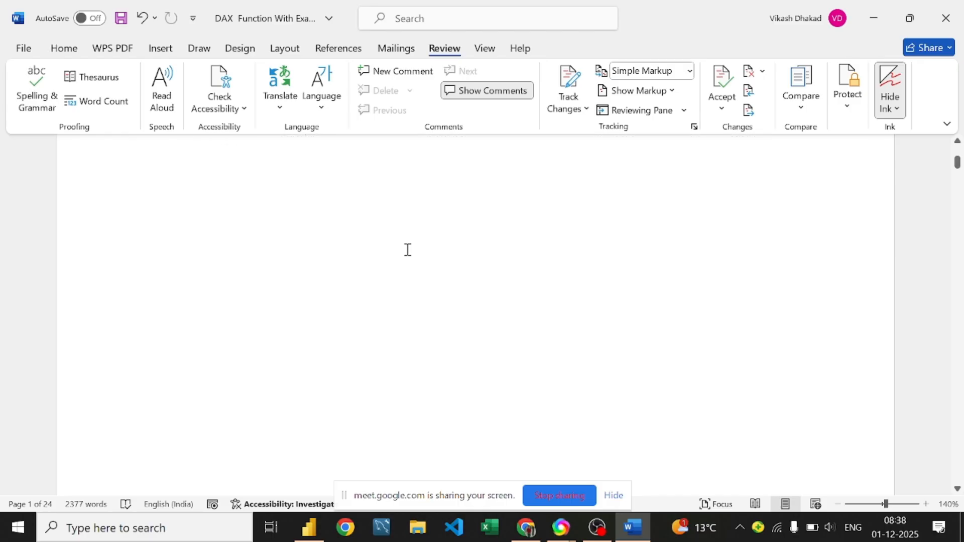
middle_click(408, 249)
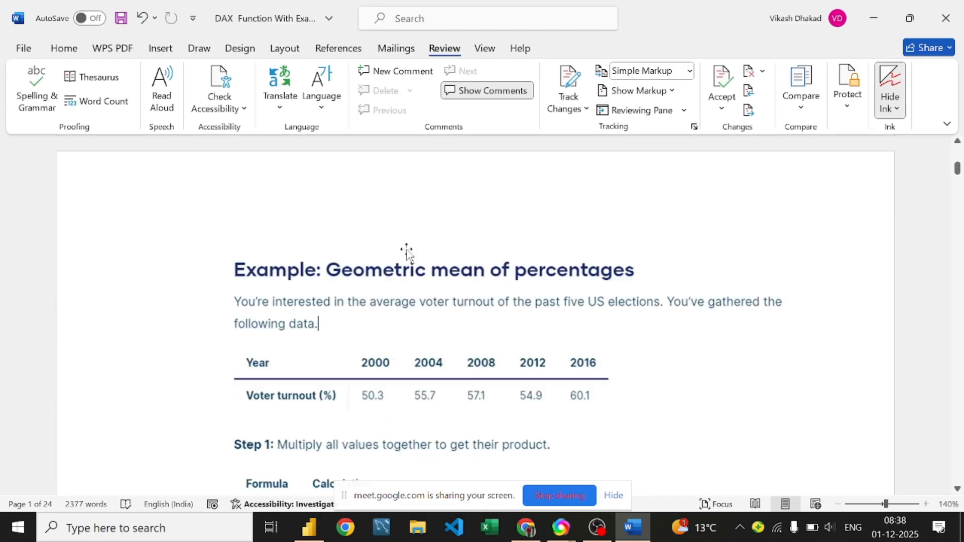
scroll(408, 250, up, 3)
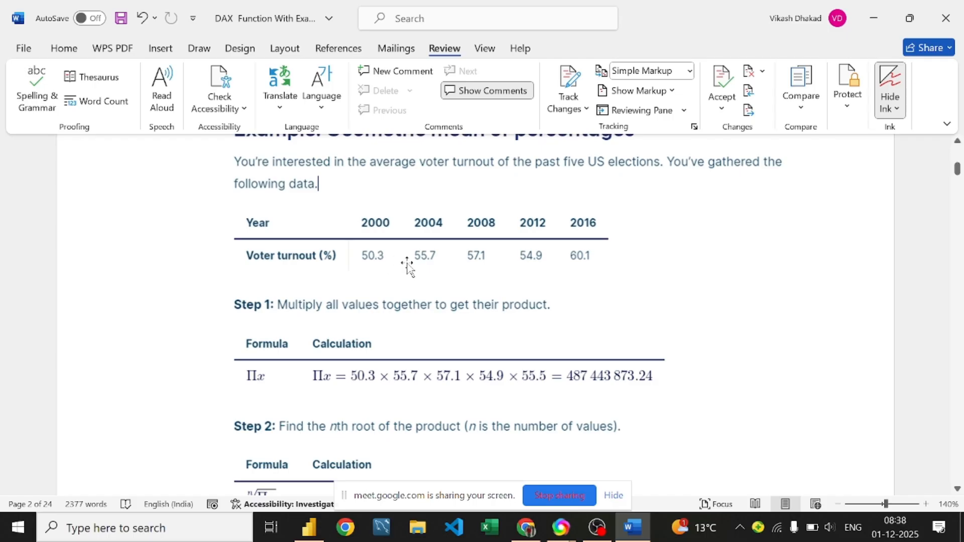
click(387, 224)
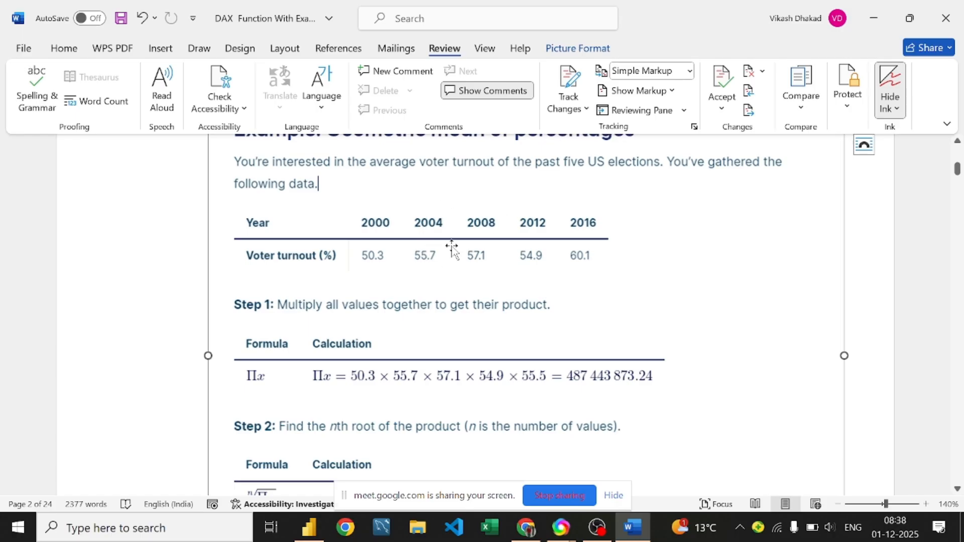
scroll(477, 240, down, 1)
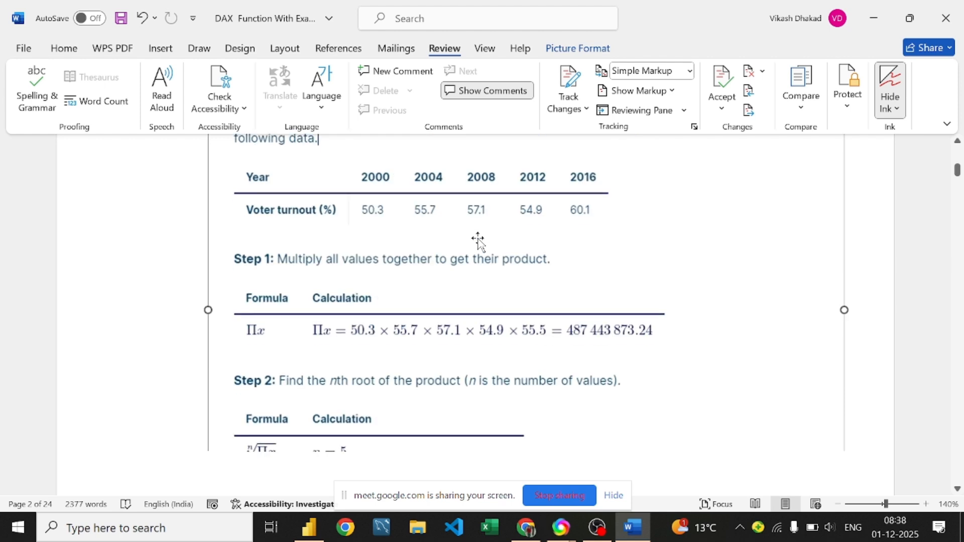
scroll(478, 240, down, 1)
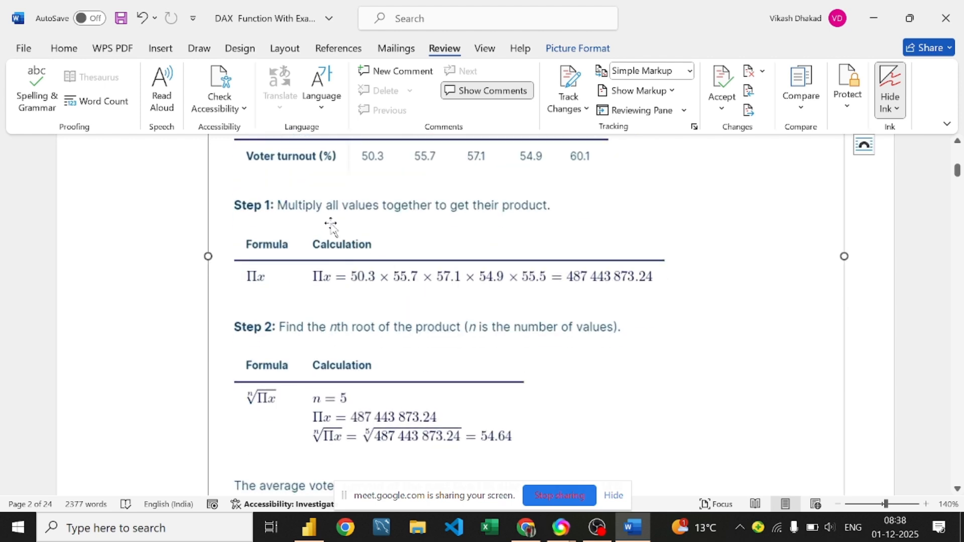
Step: Pick the yellow pen and underline the 55.7 and 60.1 turnout values
click(200, 48)
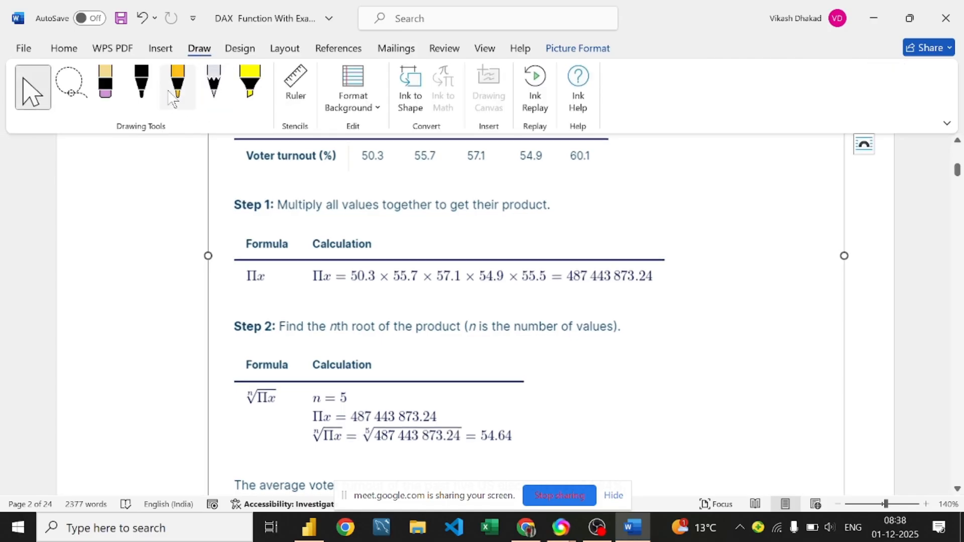
click(176, 88)
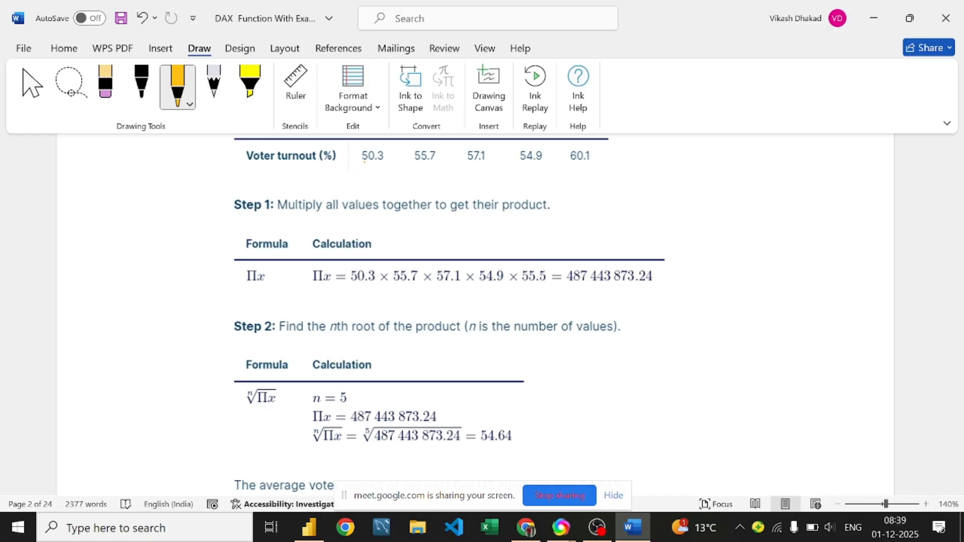
drag(407, 164, 440, 165)
drag(594, 170, 629, 164)
Step: Ink a fifth-root sign over the product of the five values and box the 54.64 result
drag(771, 164, 771, 240)
drag(747, 199, 771, 239)
drag(767, 160, 881, 160)
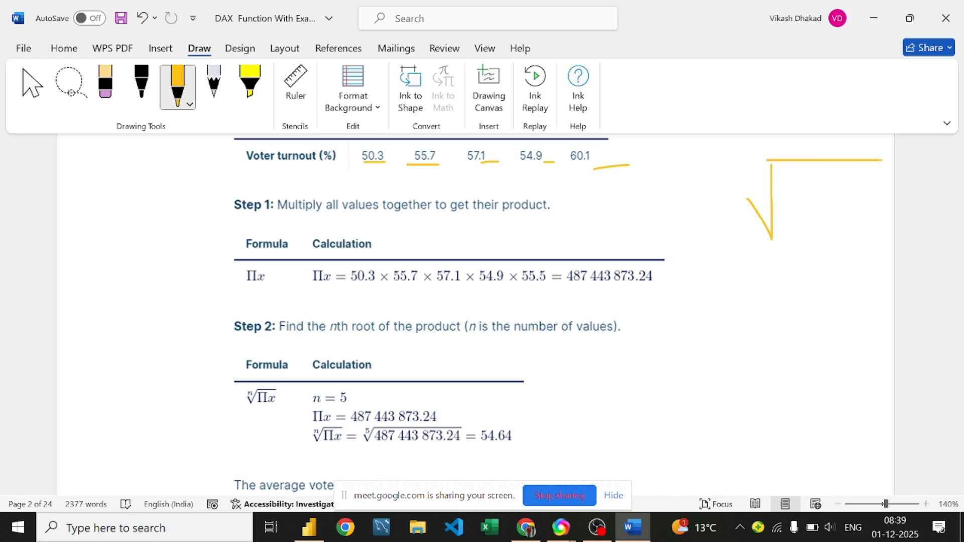
mouse_move(712, 161)
mouse_down()
mouse_move(723, 170)
mouse_move(698, 181)
mouse_move(741, 156)
mouse_up()
mouse_move(342, 265)
mouse_down()
mouse_move(348, 300)
mouse_move(587, 308)
mouse_move(663, 294)
mouse_move(661, 266)
mouse_move(341, 265)
mouse_up()
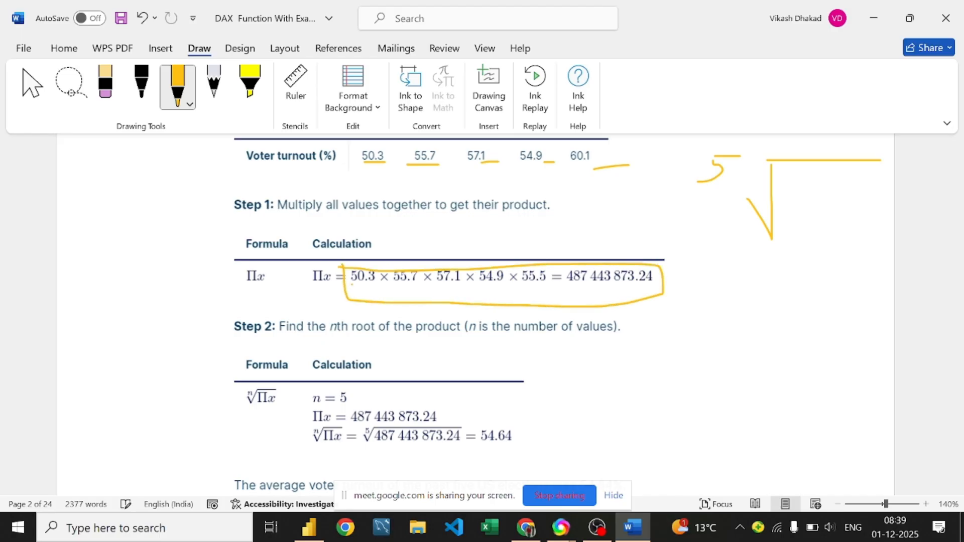
mouse_move(803, 178)
mouse_down()
mouse_move(802, 193)
mouse_move(822, 178)
mouse_move(858, 191)
mouse_up()
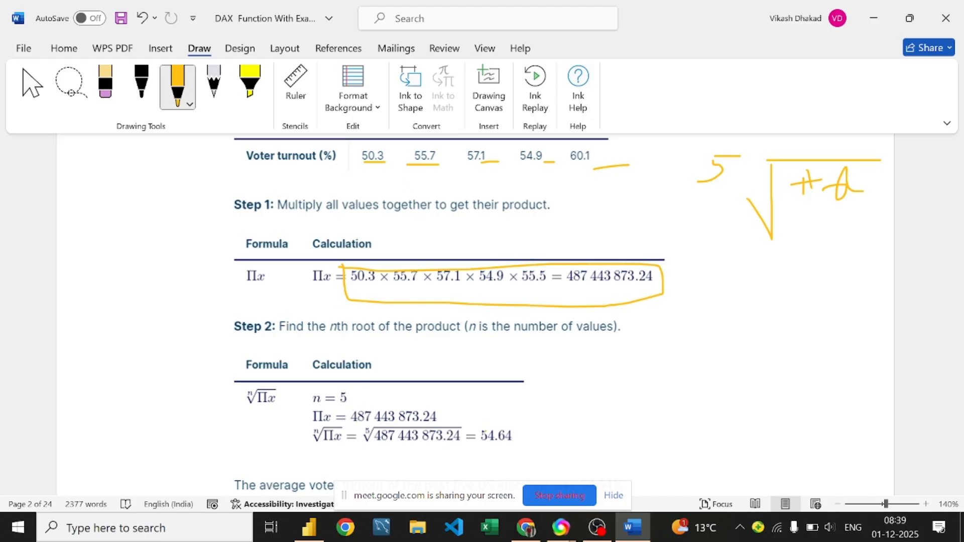
mouse_move(481, 420)
mouse_down()
mouse_move(482, 447)
mouse_move(520, 448)
mouse_move(519, 425)
mouse_move(481, 420)
mouse_up()
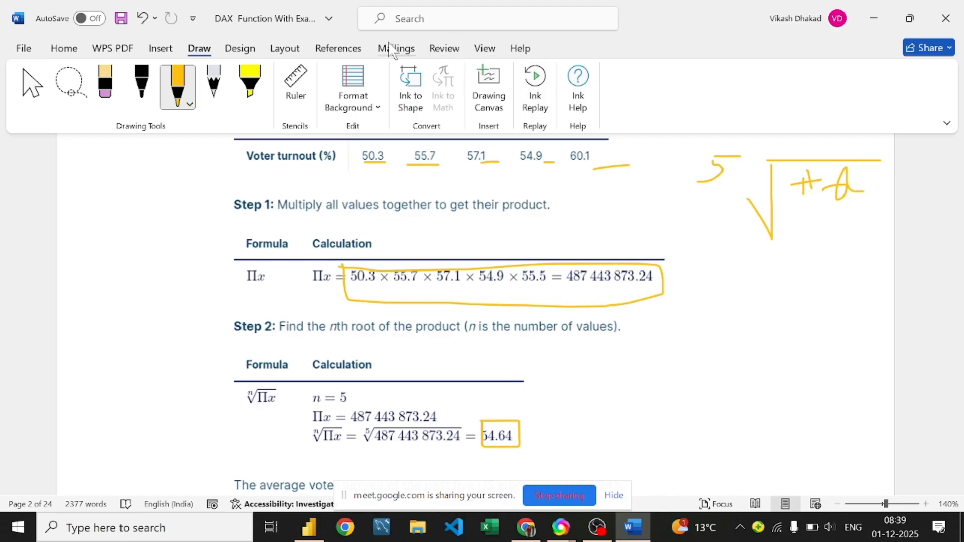
Step: Hide all ink annotations from the Review tab and scroll on toward the function list
click(442, 49)
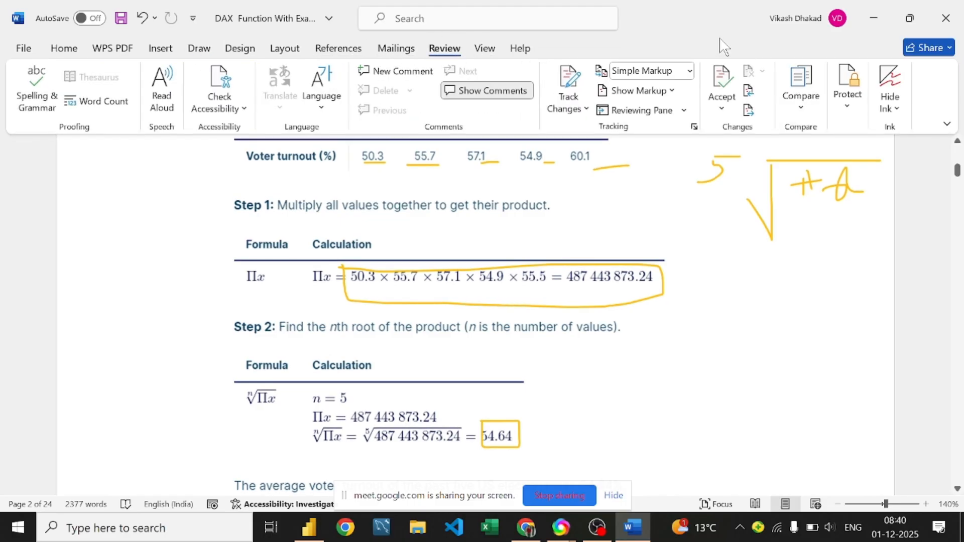
click(889, 83)
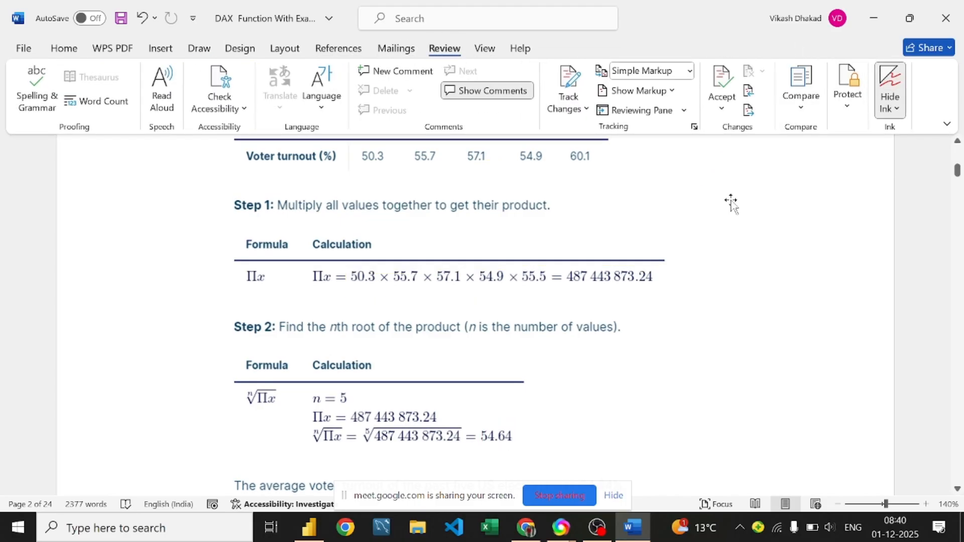
scroll(237, 211, down, 5)
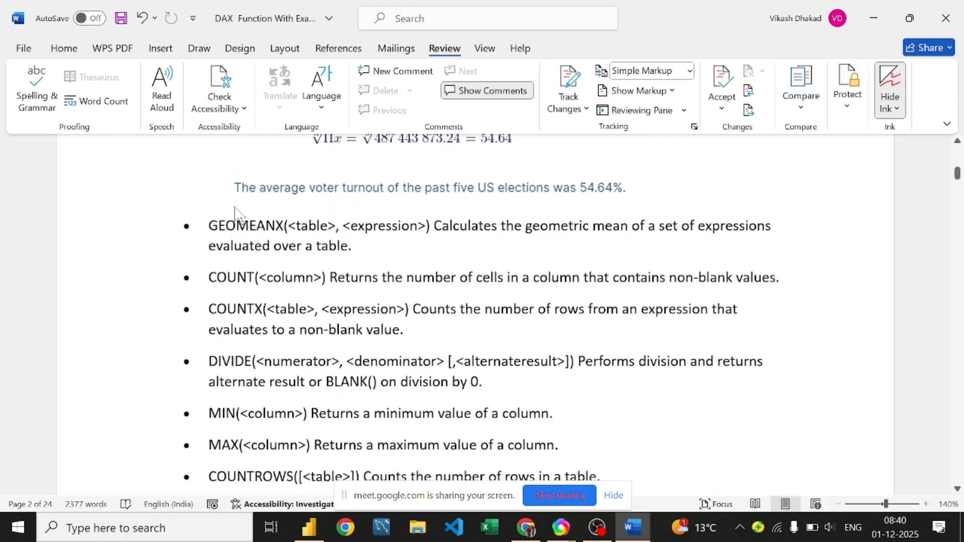
scroll(237, 211, down, 2)
scroll(325, 222, up, 2)
Step: In Power BI, replace MEDIAN with GEOMEAN so the measure reads GEOMEAN(Fact_orders[Quantity]), then select the card
click(310, 530)
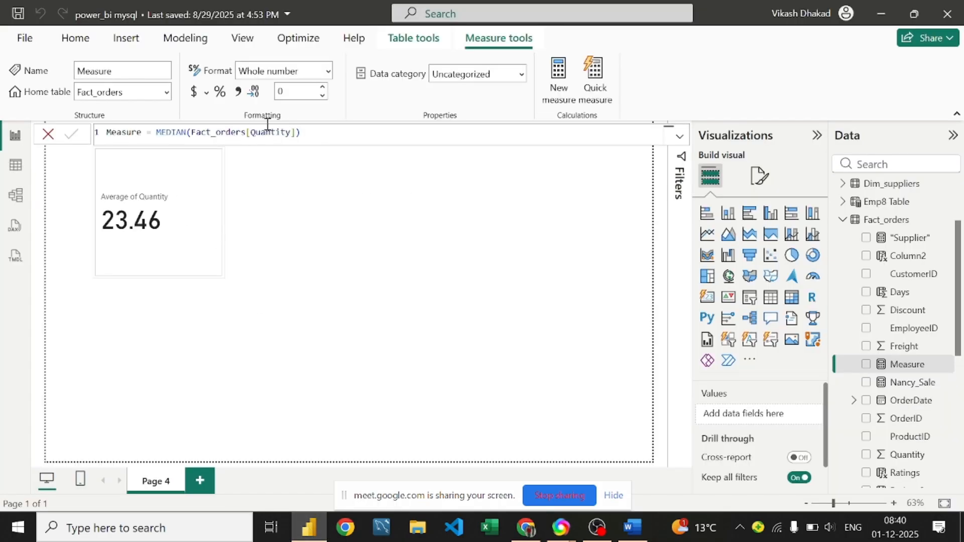
double_click(182, 132)
key(BackSpace)
key(BackSpace)
key(BackSpace)
key(BackSpace)
key(BackSpace)
key(BackSpace)
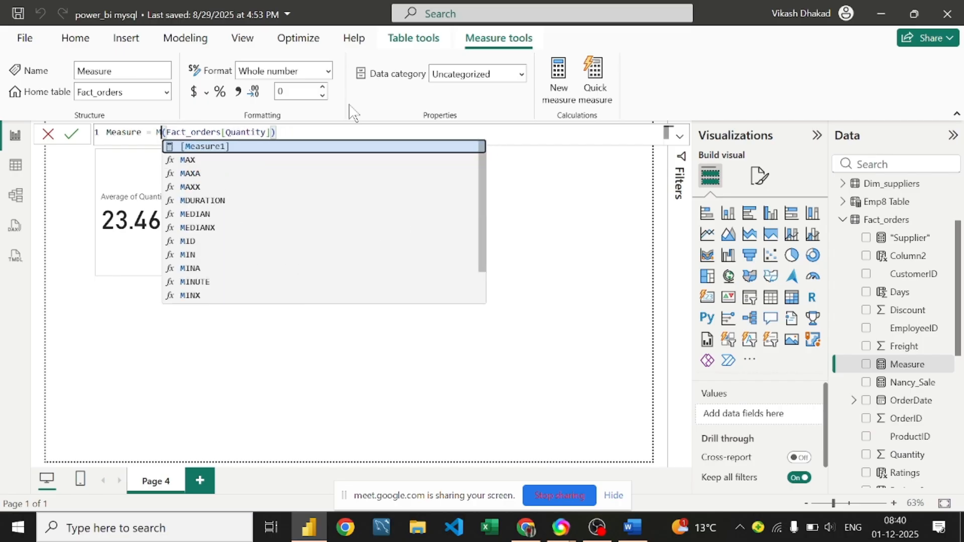
text(Geo)
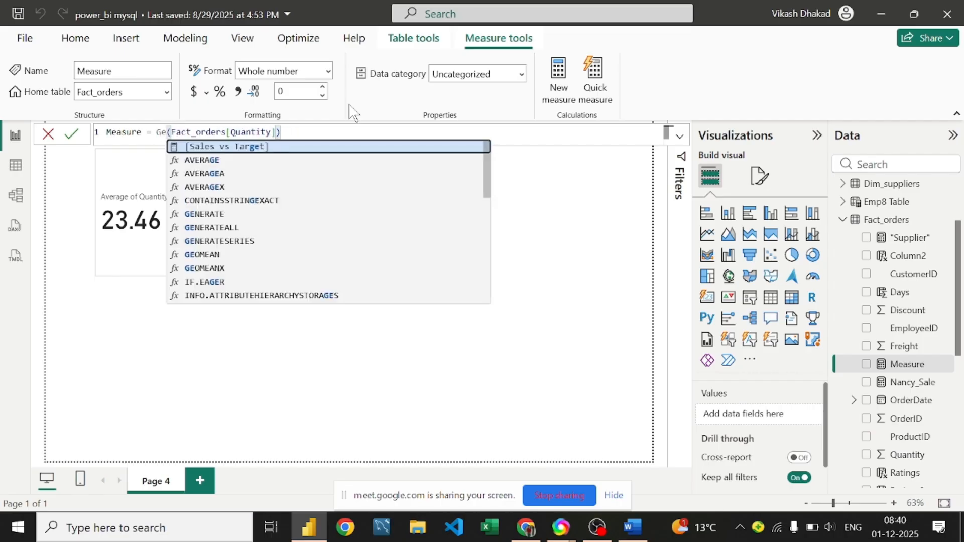
text(mean)
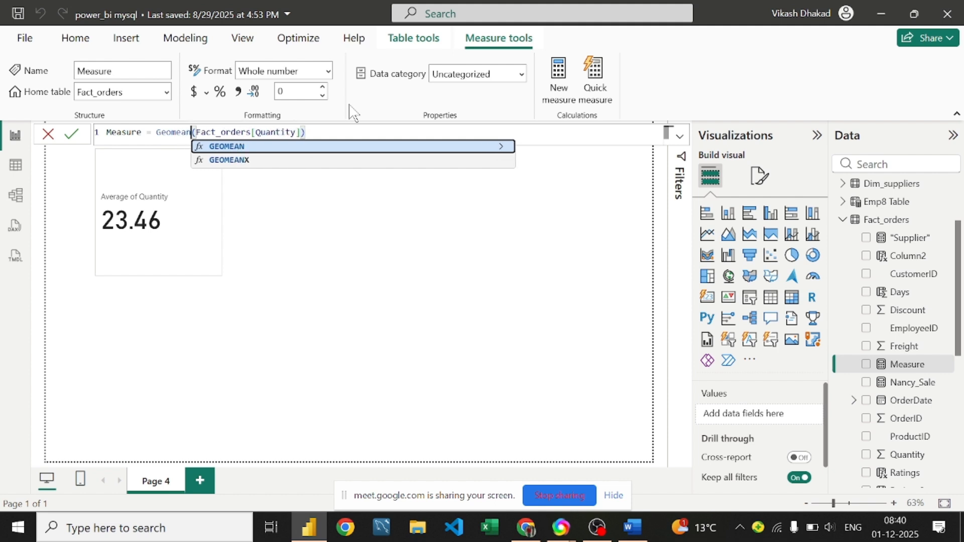
key(Tab)
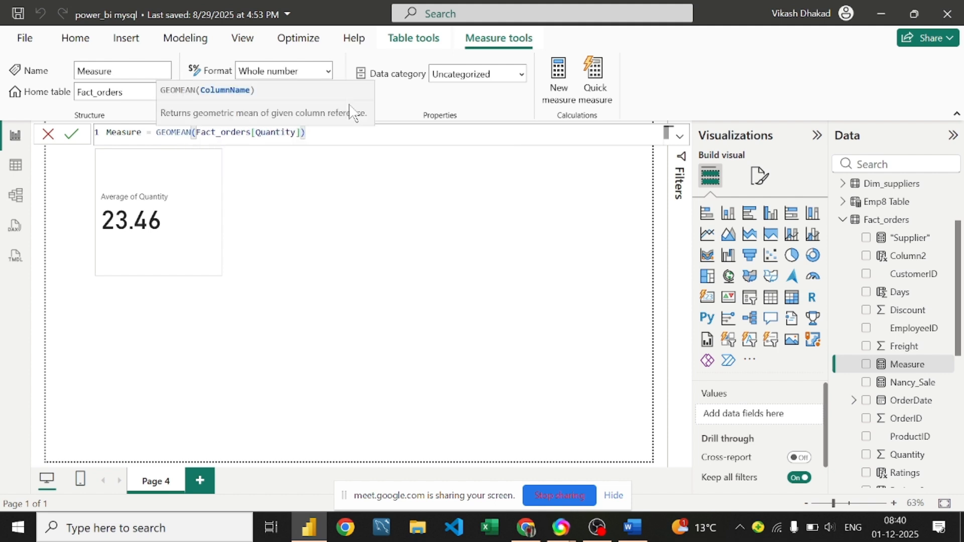
key(Return)
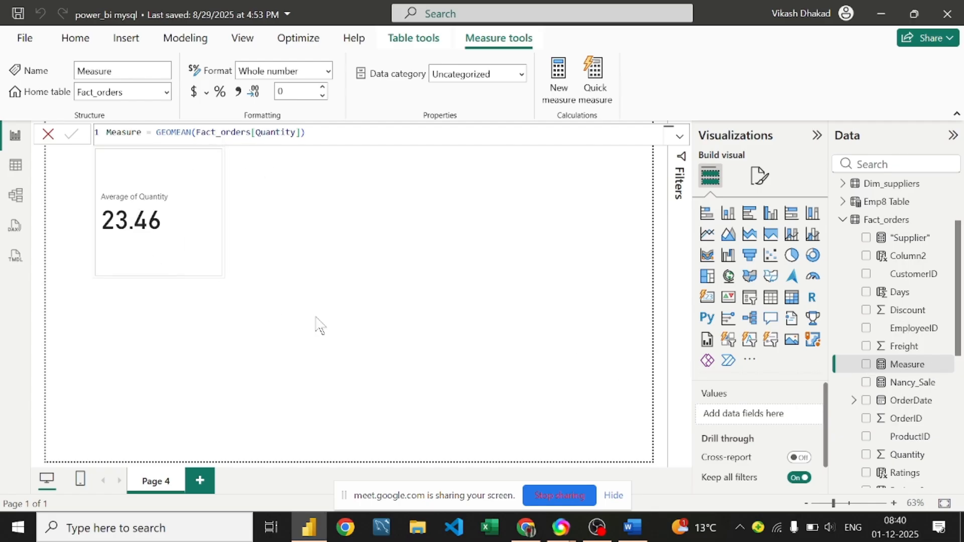
click(189, 235)
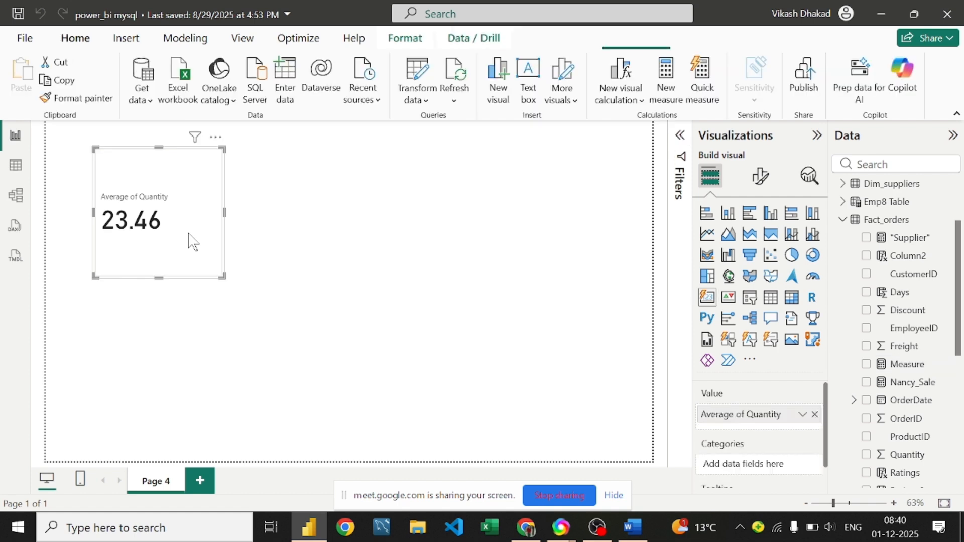
Step: Browse the card value's Move to and Show value as options, keep Average of Quantity, and return to Word
click(803, 414)
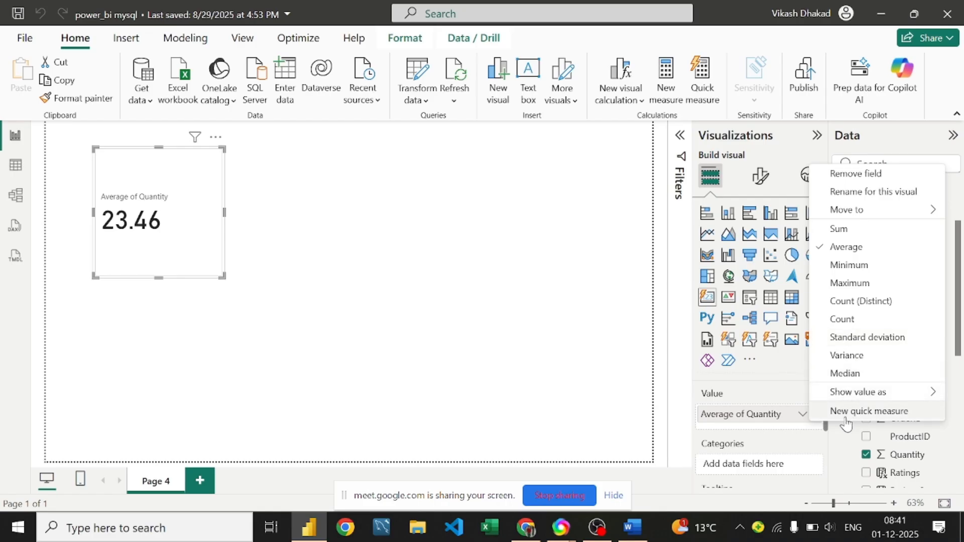
mouse_move(861, 218)
mouse_move(871, 392)
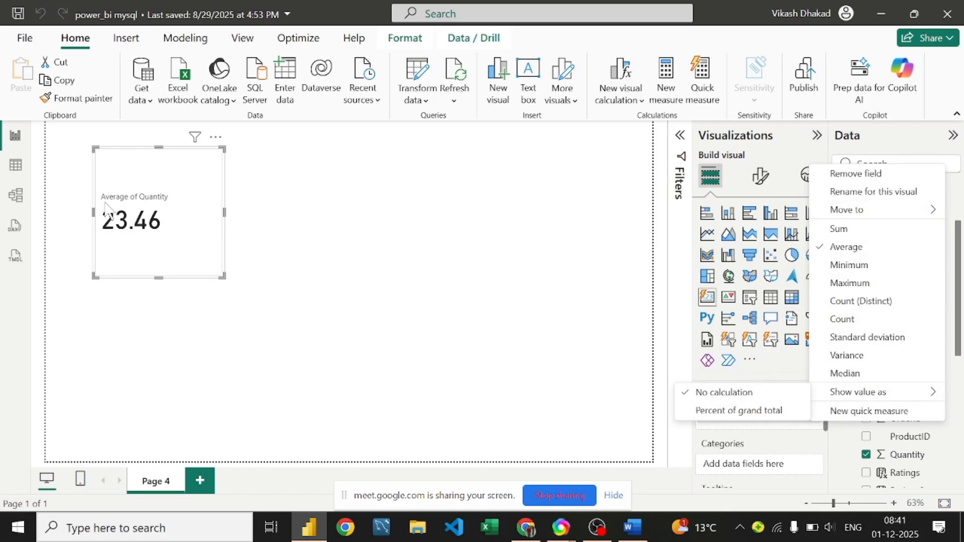
click(124, 238)
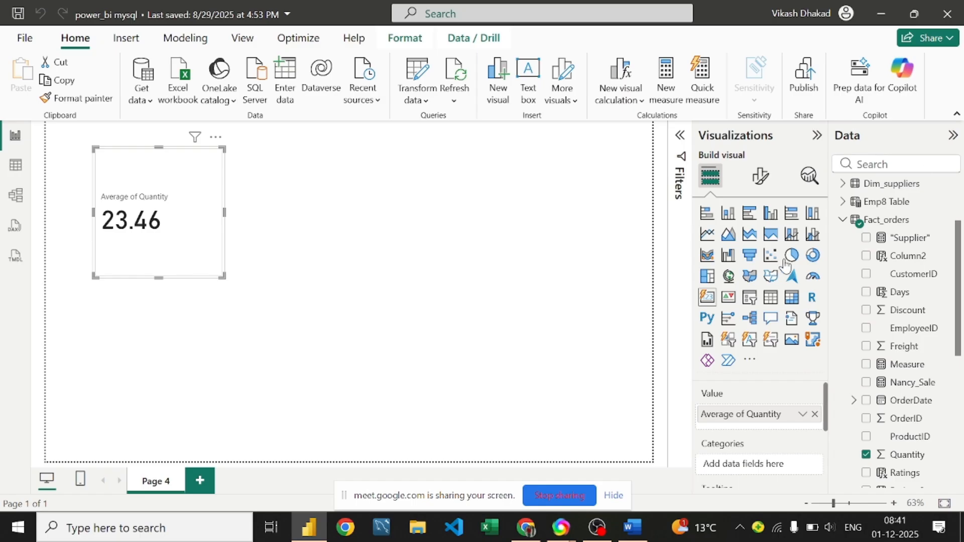
click(632, 527)
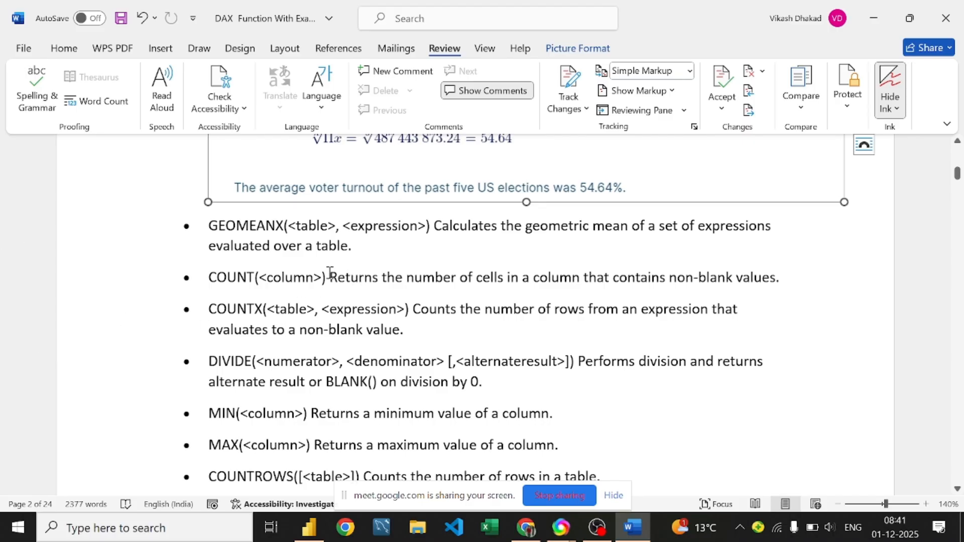
Step: Scroll to the COUNT entry in the Word notes, then go back to Power BI
scroll(374, 241, down, 1)
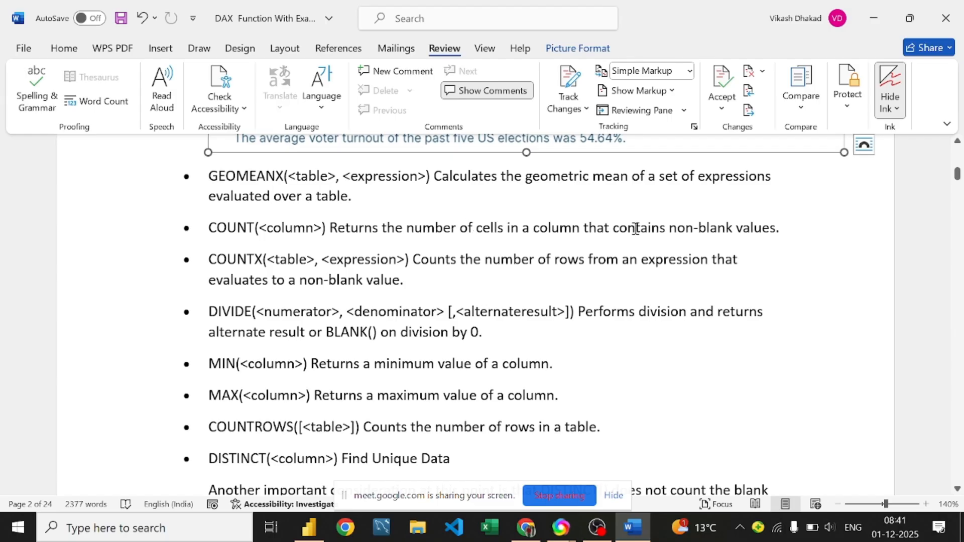
click(787, 225)
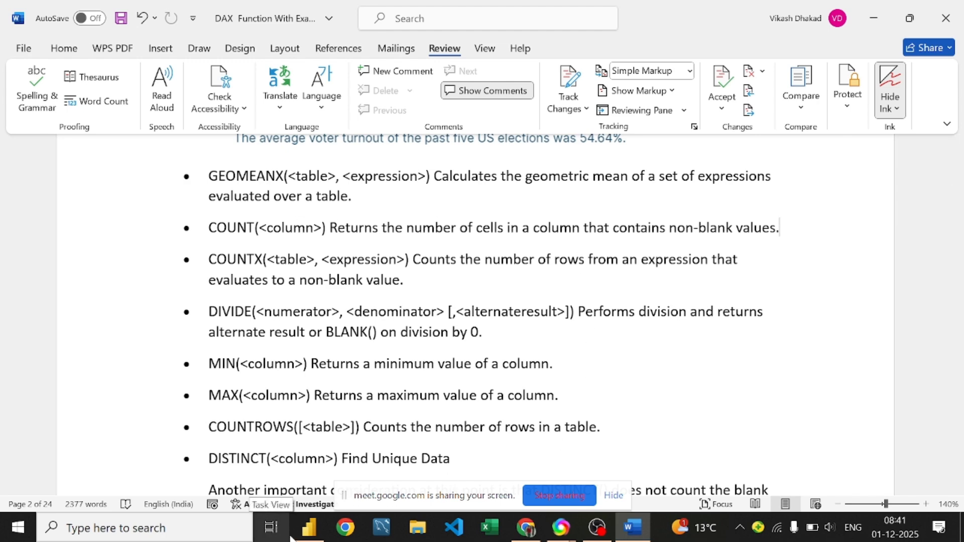
click(308, 528)
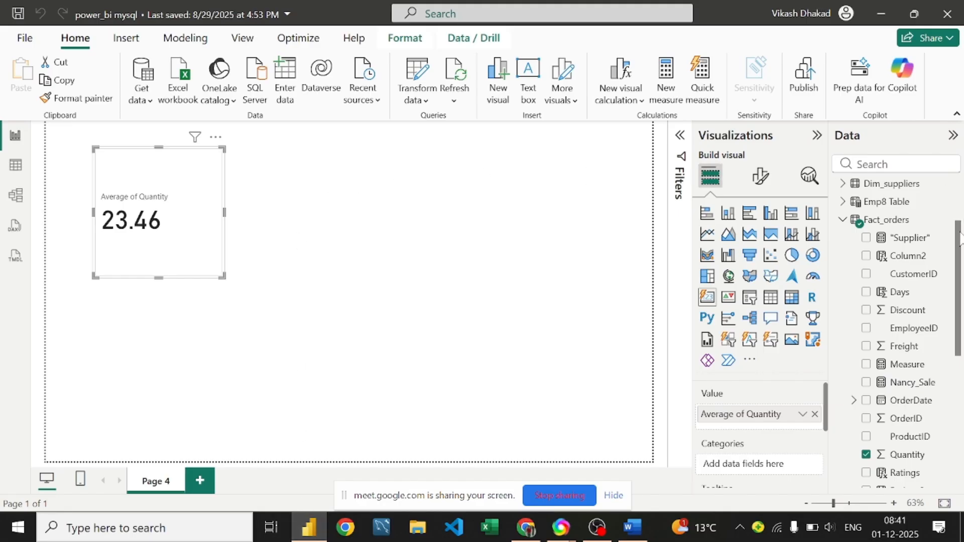
Step: Select Measure in the Data pane and erase the old GEOMEAN formula text
scroll(899, 240, down, 5)
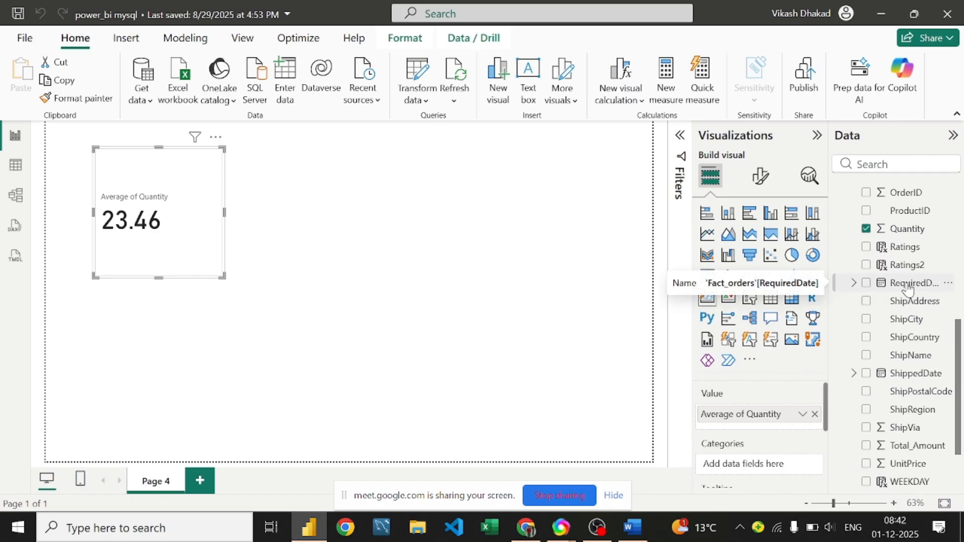
scroll(901, 241, up, 5)
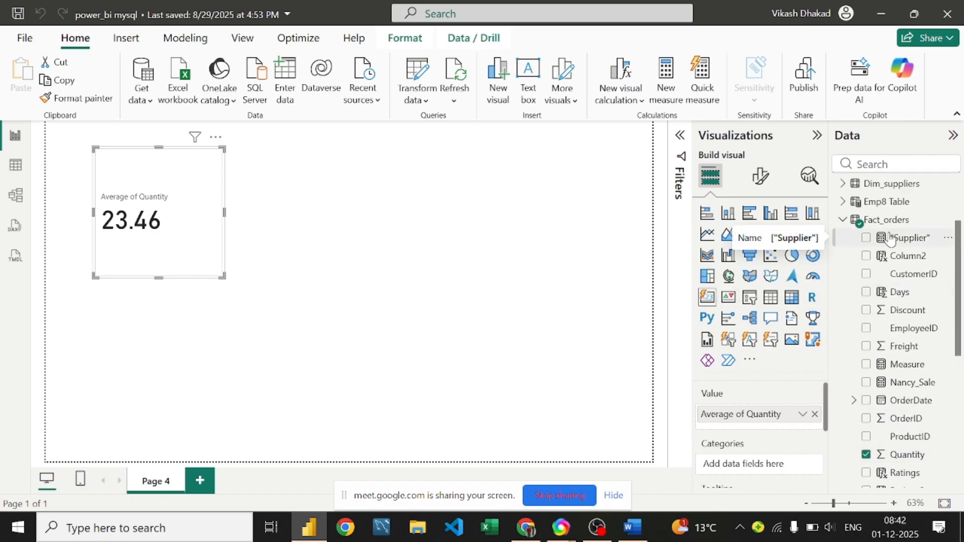
scroll(896, 240, up, 2)
scroll(890, 240, down, 10)
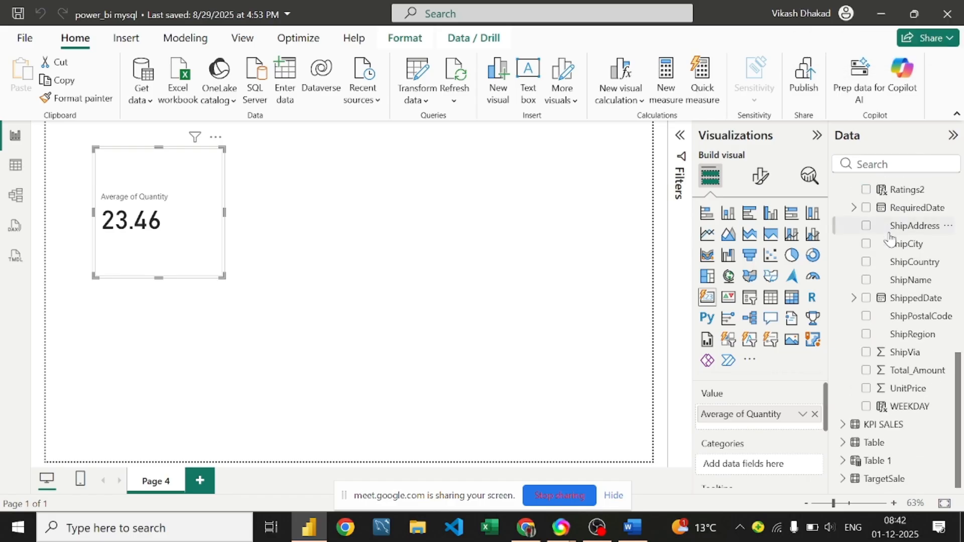
scroll(886, 219, up, 7)
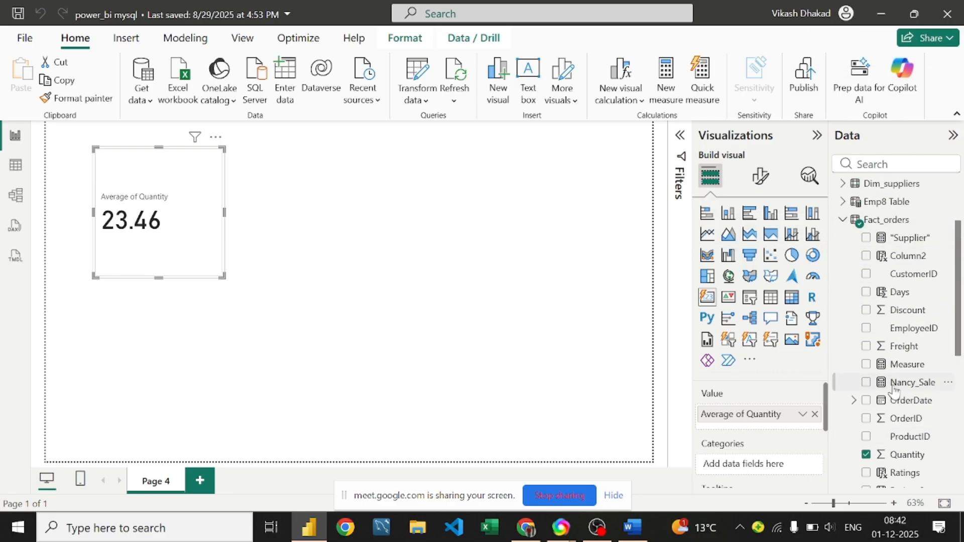
click(900, 366)
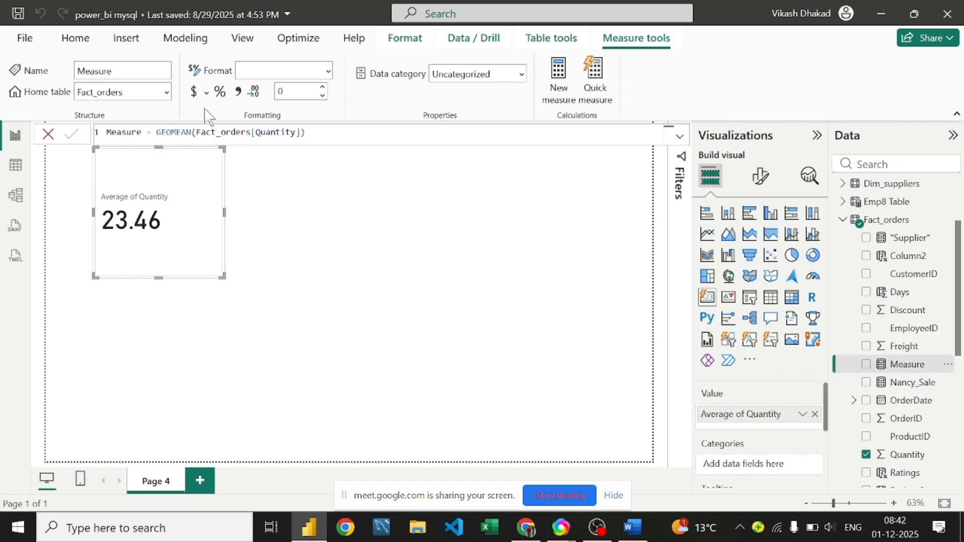
click(316, 136)
key(BackSpace)
key(BackSpace)
key(BackSpace)
key(BackSpace)
key(BackSpace)
key(BackSpace)
key(BackSpace)
key(BackSpace)
key(BackSpace)
key(BackSpace)
key(BackSpace)
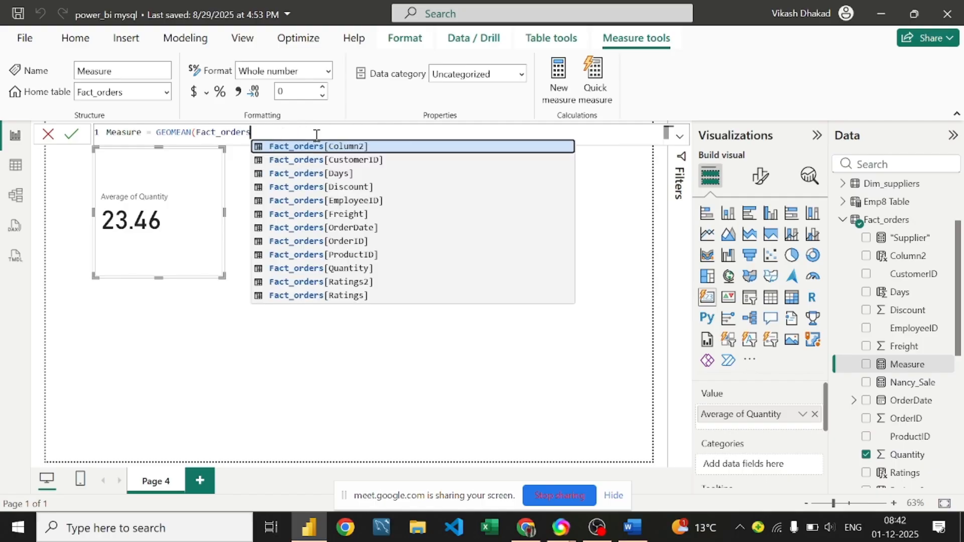
key(BackSpace)
key(BackSpace)
key(BackSpace)
key(BackSpace)
key(BackSpace)
key(BackSpace)
key(BackSpace)
key(BackSpace)
key(BackSpace)
key(BackSpace)
key(BackSpace)
key(BackSpace)
key(BackSpace)
key(BackSpace)
key(BackSpace)
key(BackSpace)
key(BackSpace)
key(BackSpace)
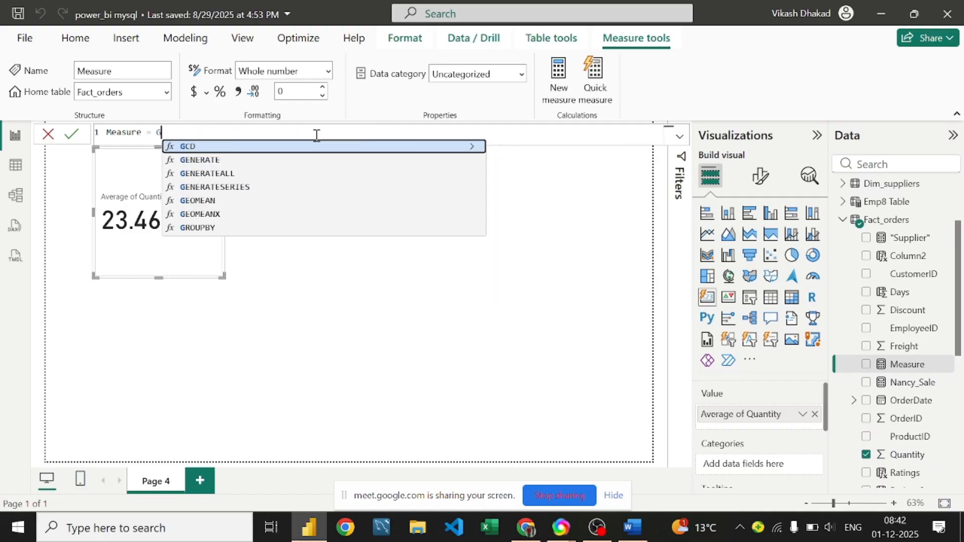
Step: Enter the formula Measure = Count(Fact_orders[CustomerID]) using autocomplete and commit it
text(C)
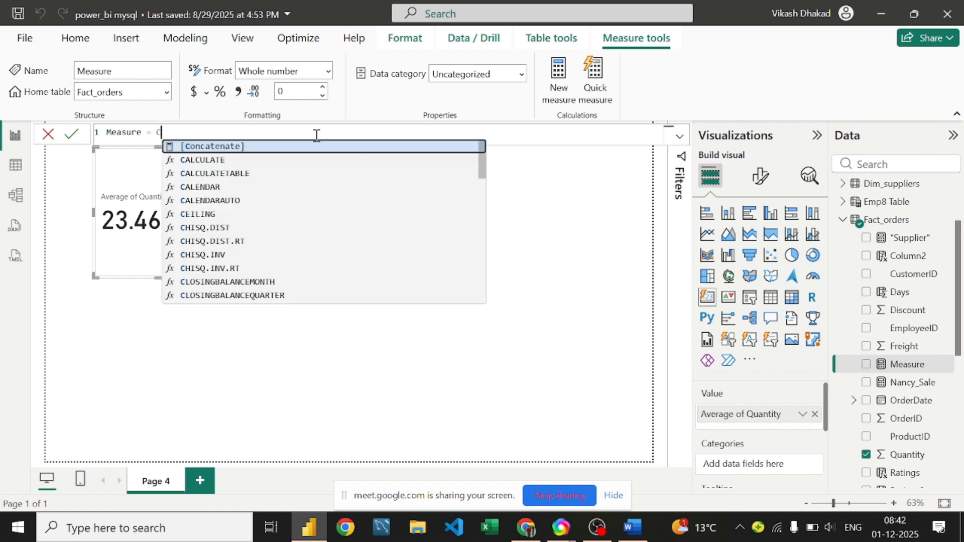
text(ountx)
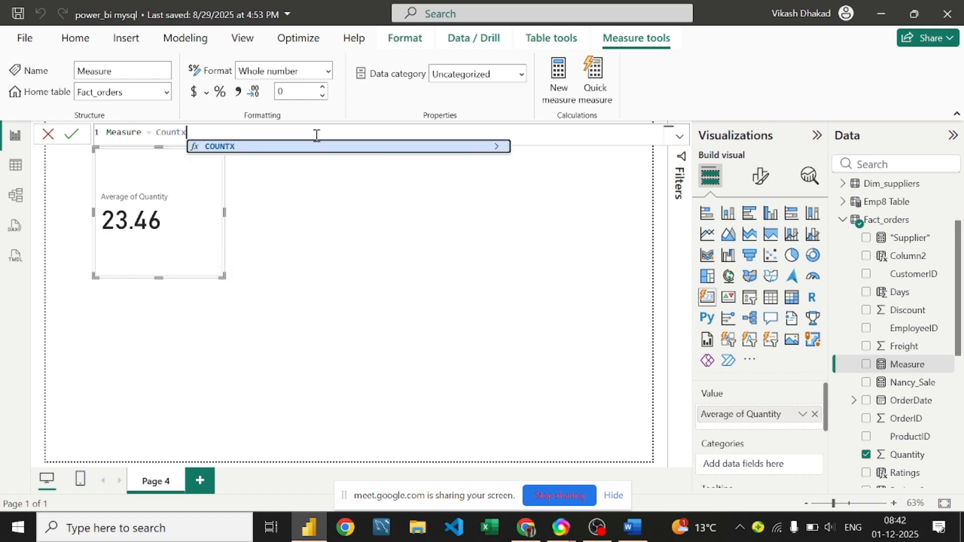
key(BackSpace)
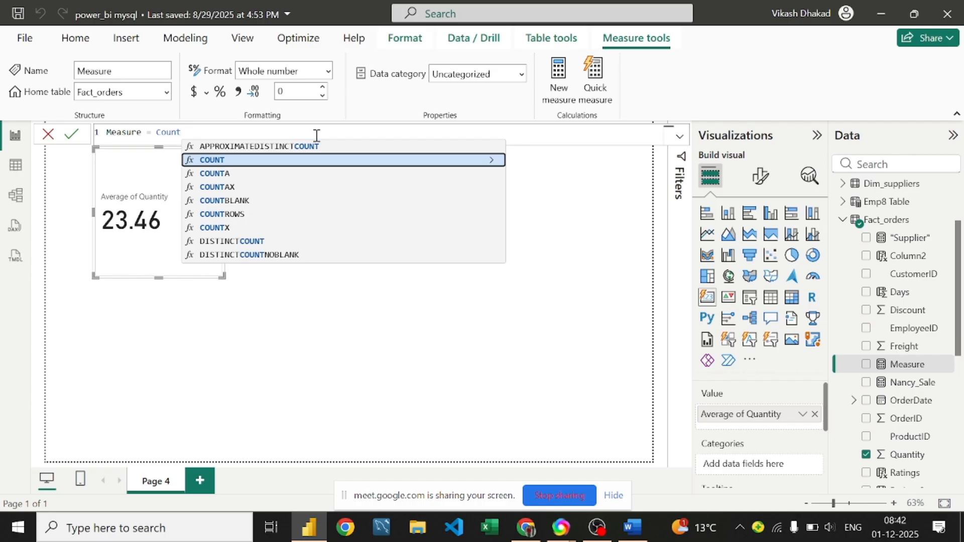
text(()
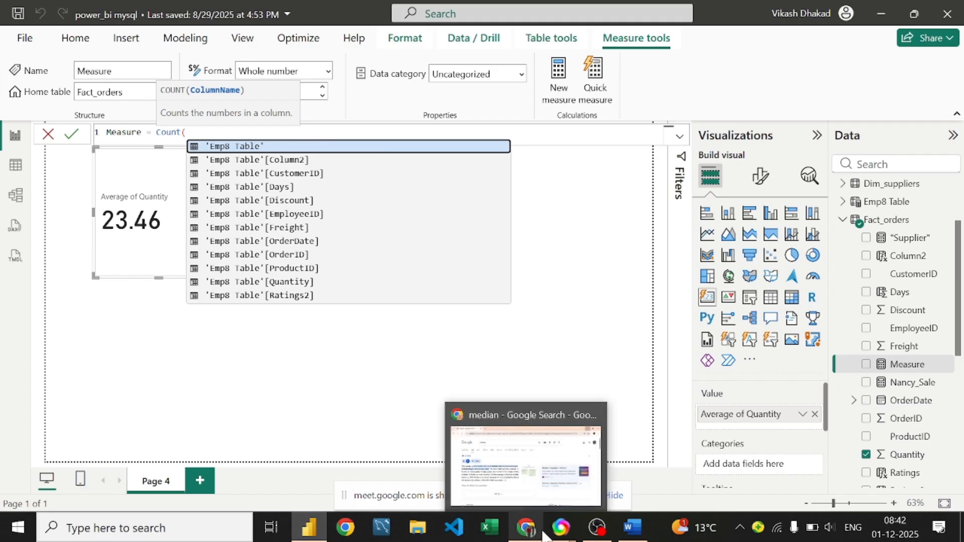
mouse_move(560, 536)
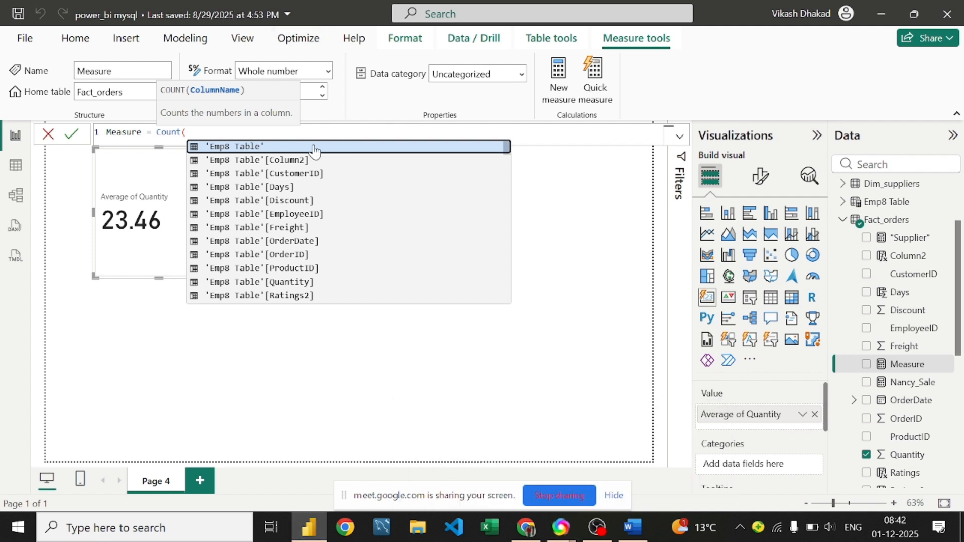
text(f)
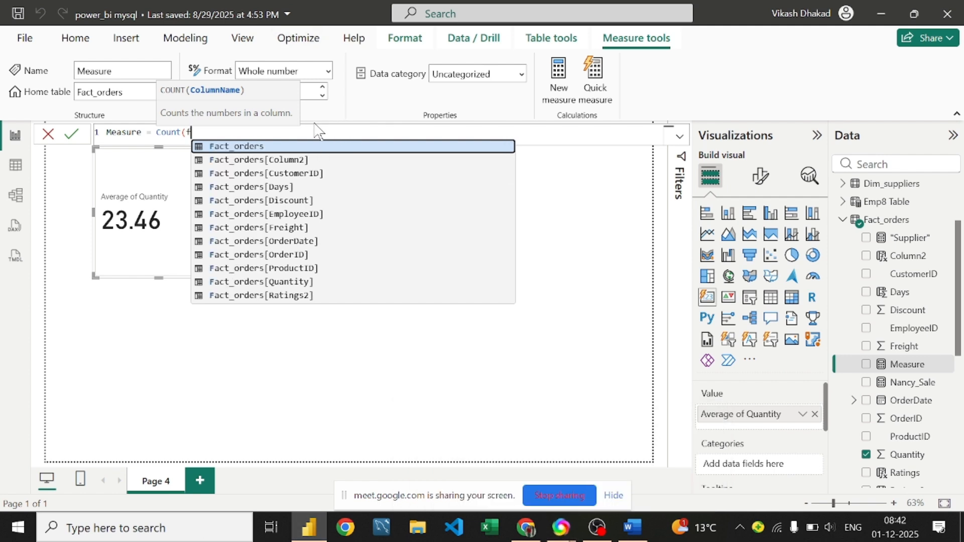
text(ac_)
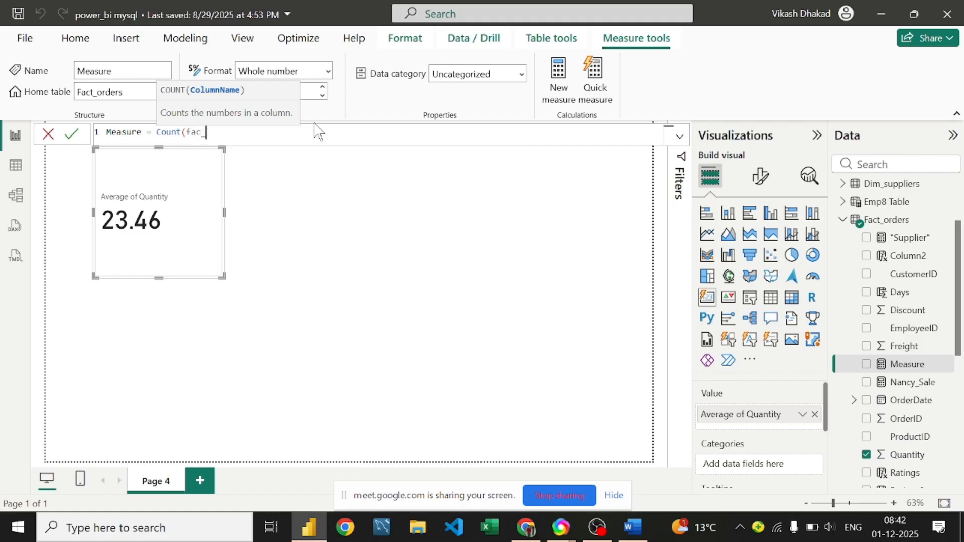
key(BackSpace)
text(t)
key(Tab)
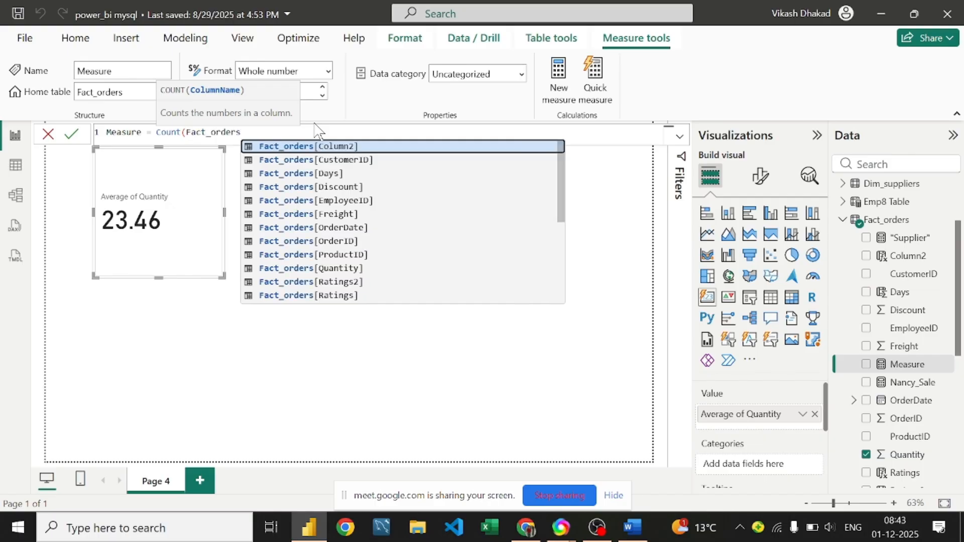
text([)
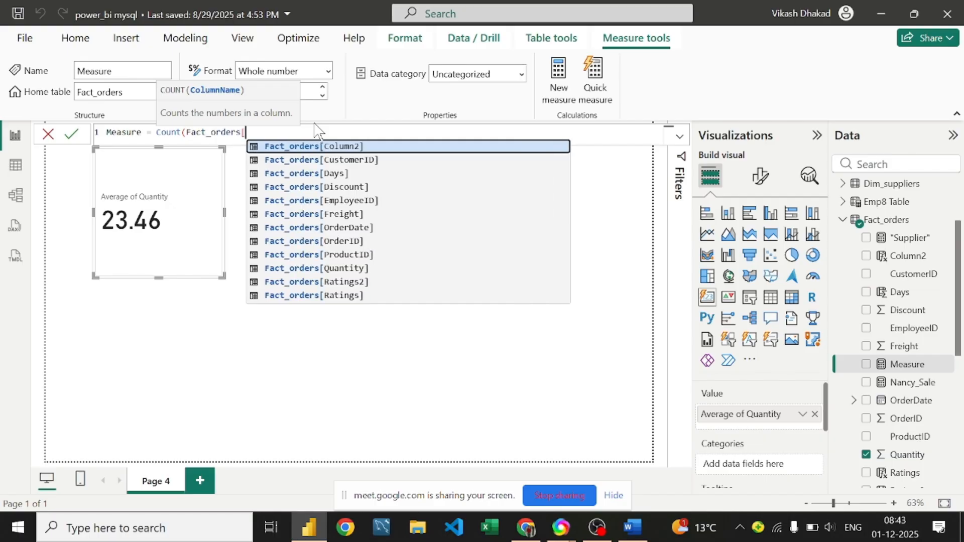
key(Down)
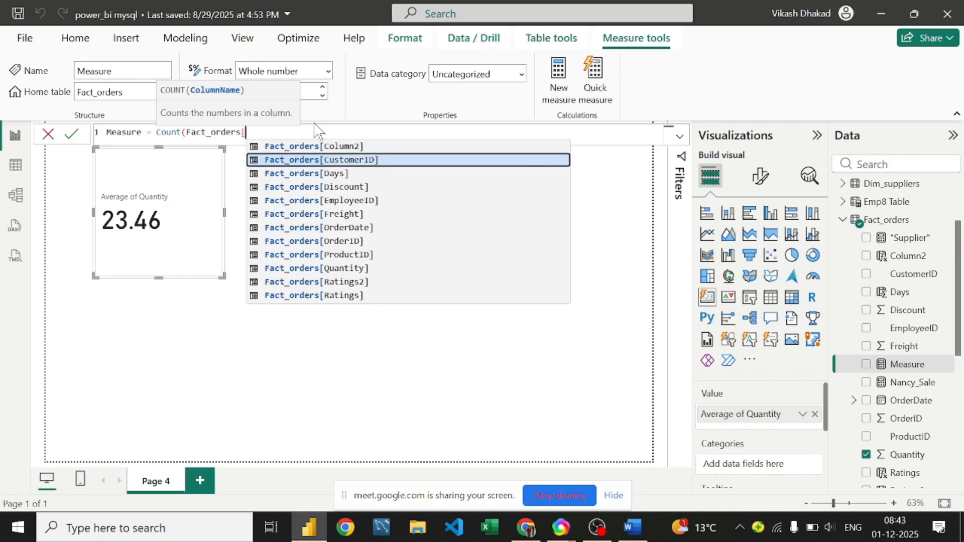
key(Tab)
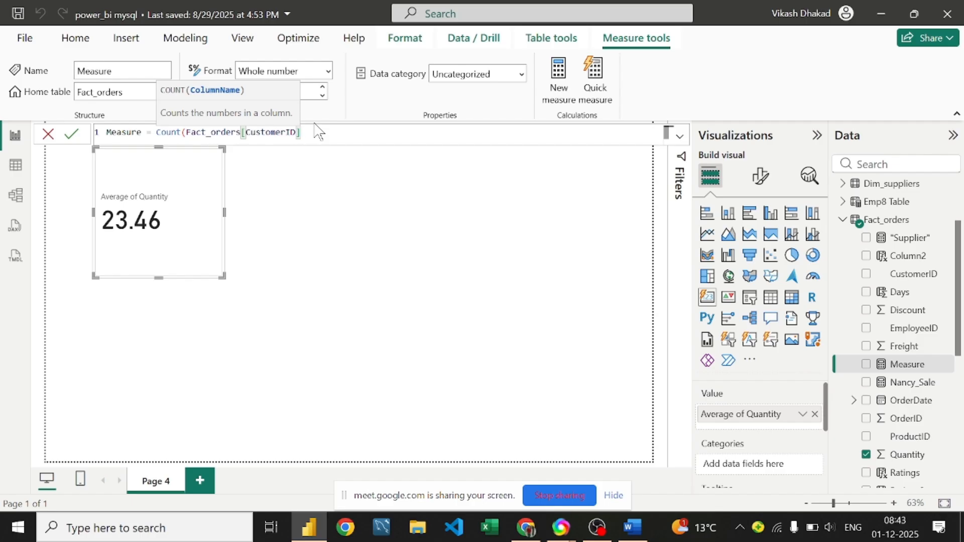
text())
key(Return)
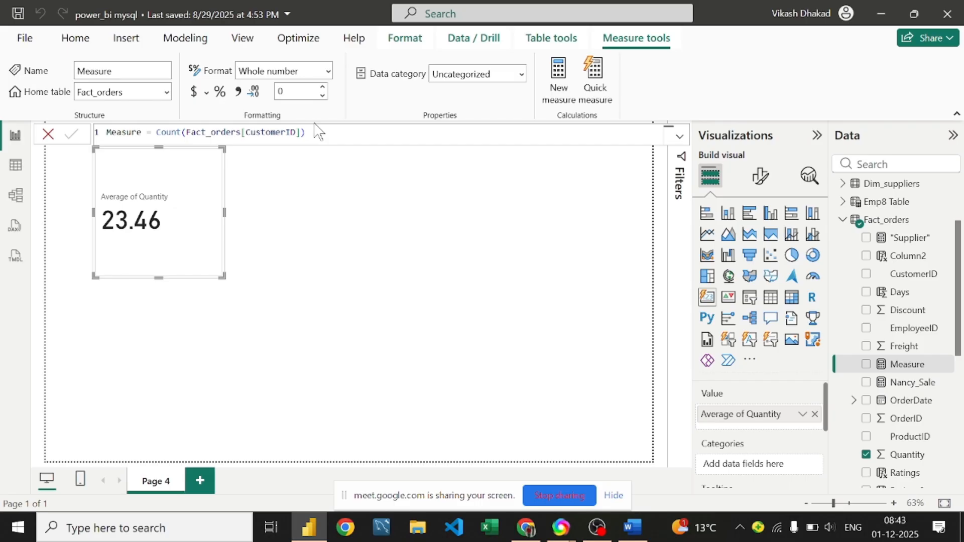
click(314, 136)
Step: In Word, scroll to the DAX function list and delete the DIVIDE bullet
click(632, 527)
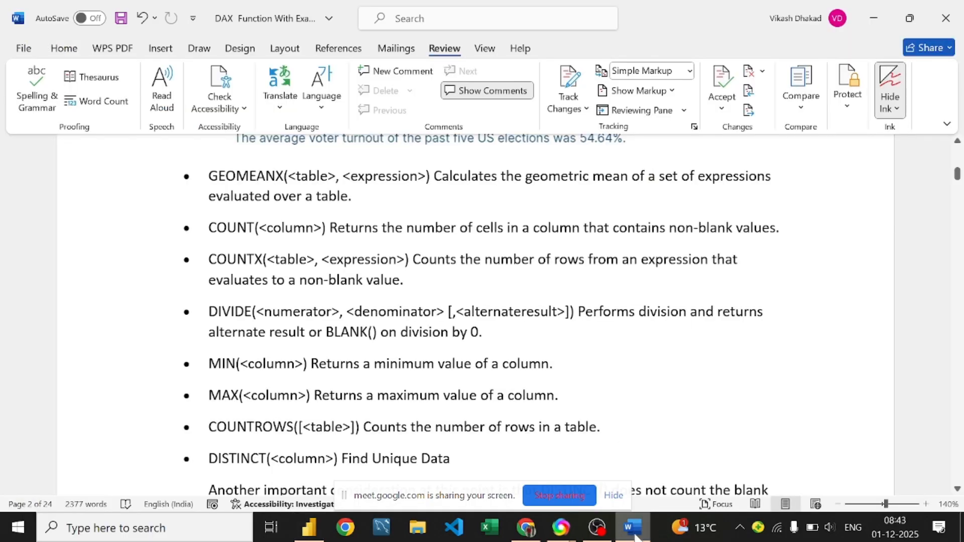
scroll(270, 240, down, 1)
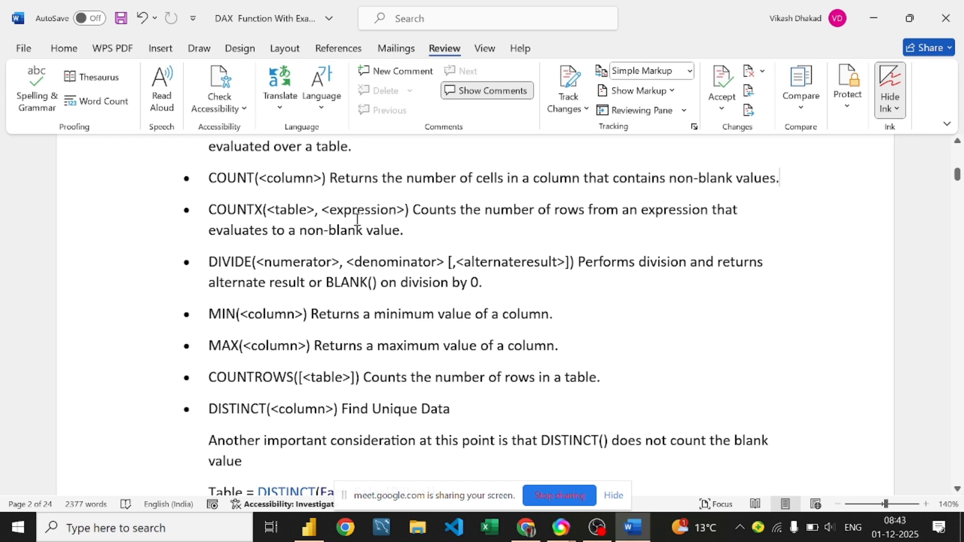
scroll(357, 219, down, 1)
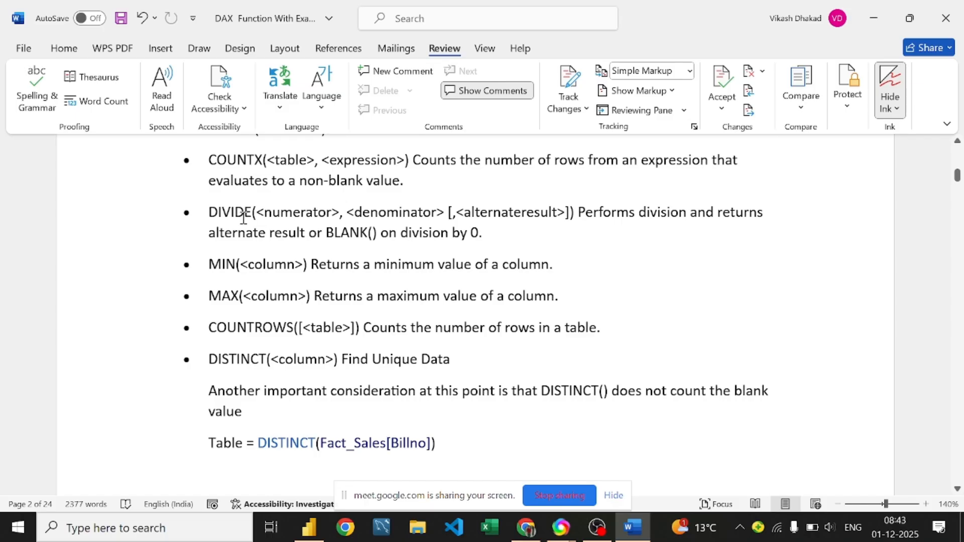
drag(206, 212, 528, 239)
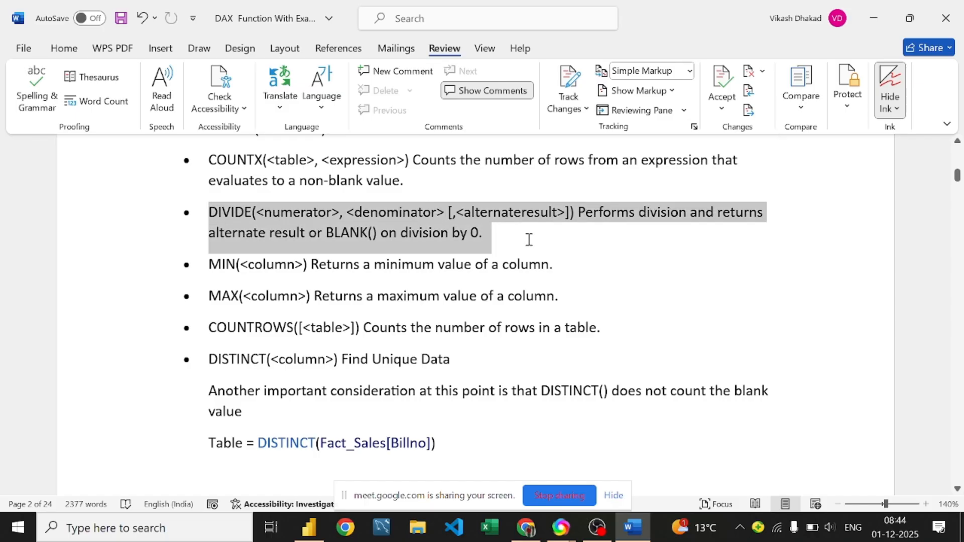
key(Delete)
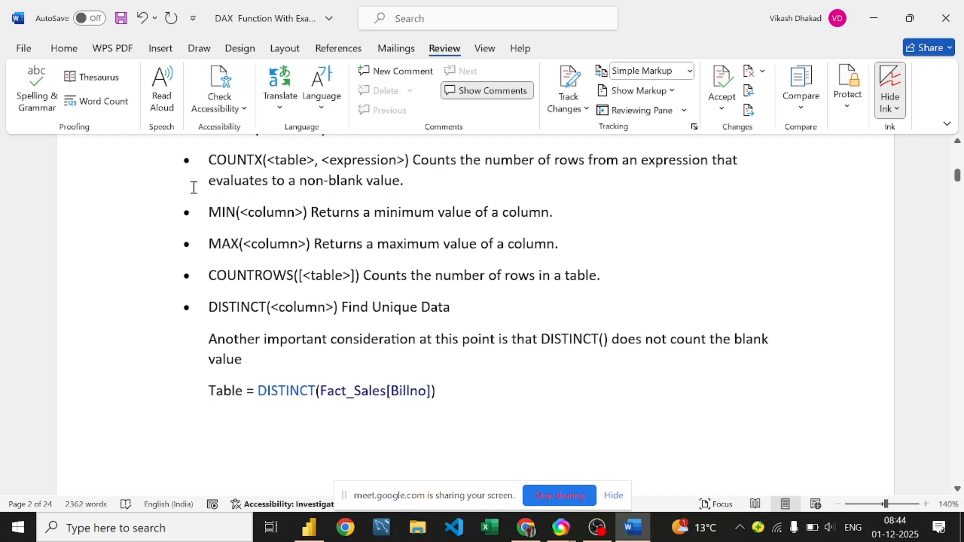
Step: Point out the COUNTX, MIN and MAX descriptions and highlight the whole COUNTROWS line
click(459, 179)
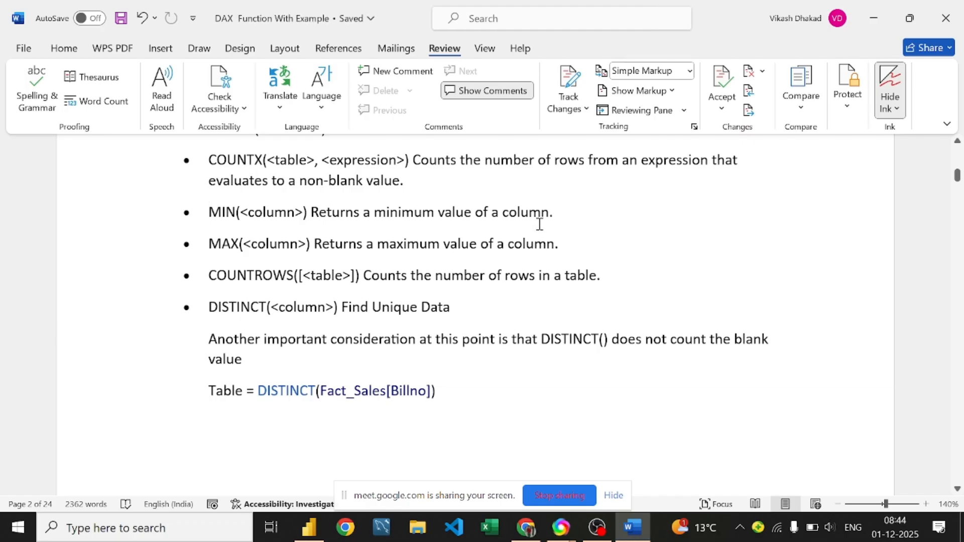
click(558, 217)
click(568, 243)
drag(206, 275, 612, 281)
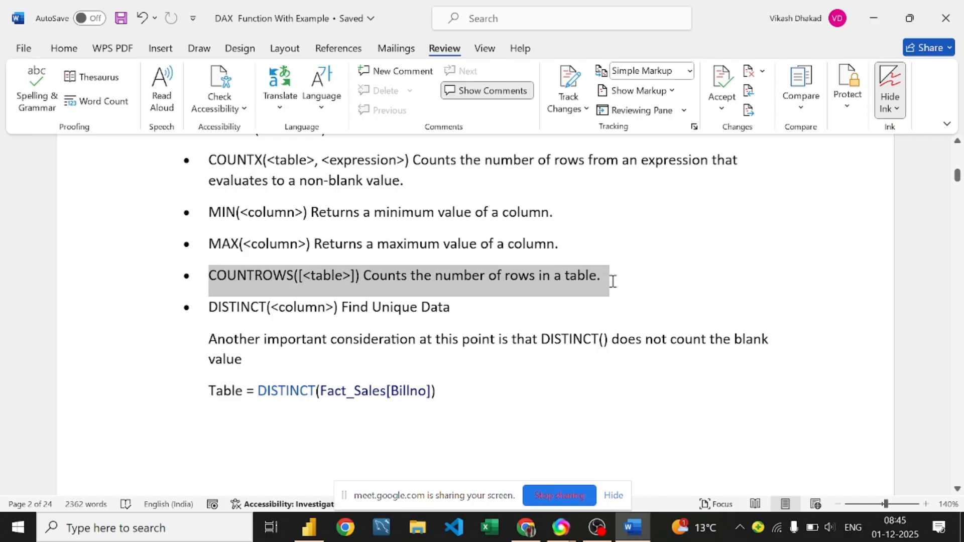
click(601, 279)
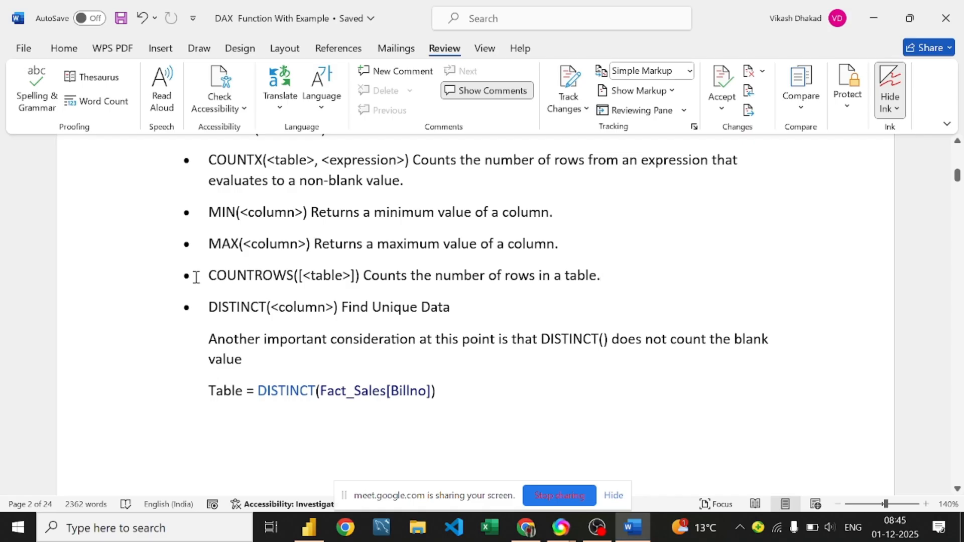
drag(206, 278, 601, 271)
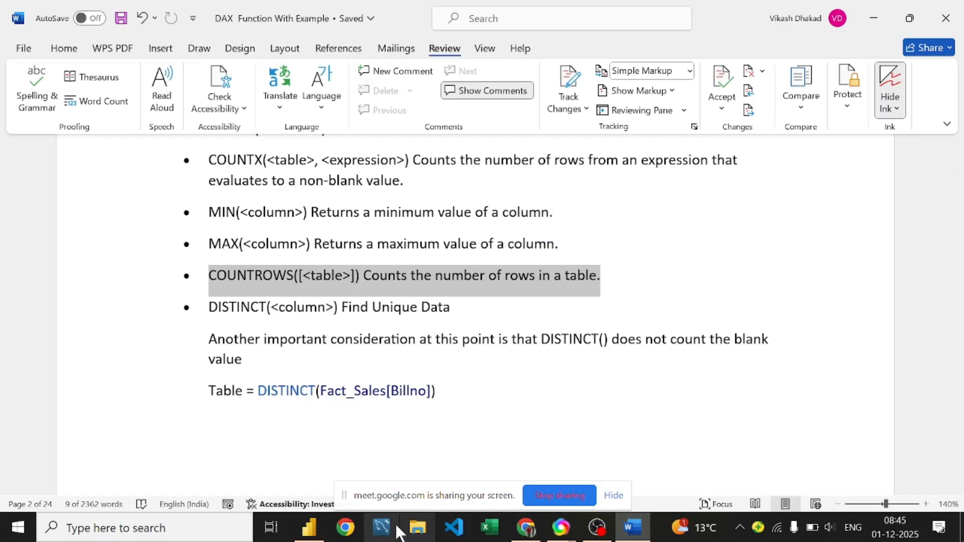
click(307, 528)
Step: Rewrite the measure as COUNTROWS() and remove Average of Quantity from the card's Value well
click(318, 132)
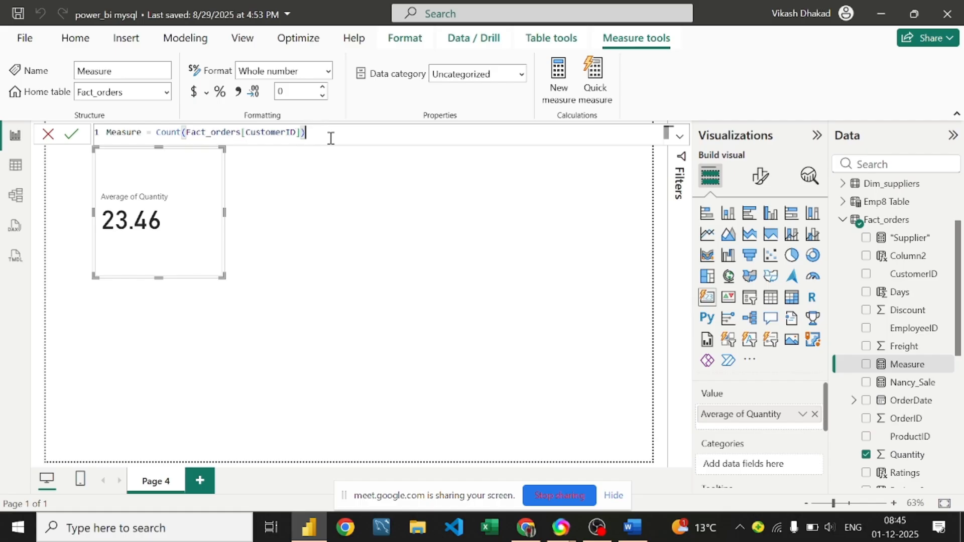
key(BackSpace)
key(BackSpace)
key(BackSpace)
key(BackSpace)
key(BackSpace)
key(BackSpace)
key(BackSpace)
key(BackSpace)
key(BackSpace)
key(BackSpace)
key(BackSpace)
key(BackSpace)
key(BackSpace)
key(BackSpace)
key(BackSpace)
key(BackSpace)
key(BackSpace)
key(BackSpace)
key(BackSpace)
key(BackSpace)
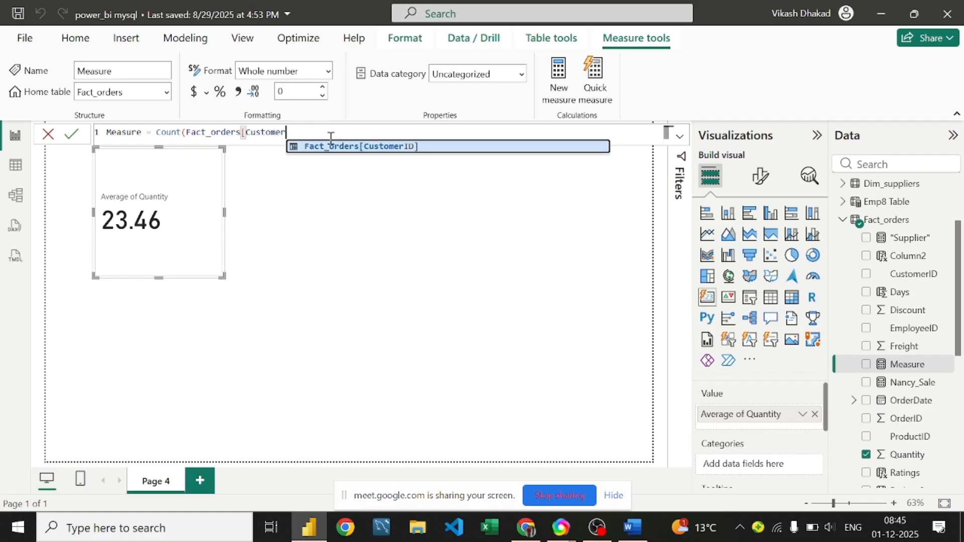
key(BackSpace)
key(BackSpace)
key(BackSpace)
key(BackSpace)
key(BackSpace)
key(BackSpace)
key(BackSpace)
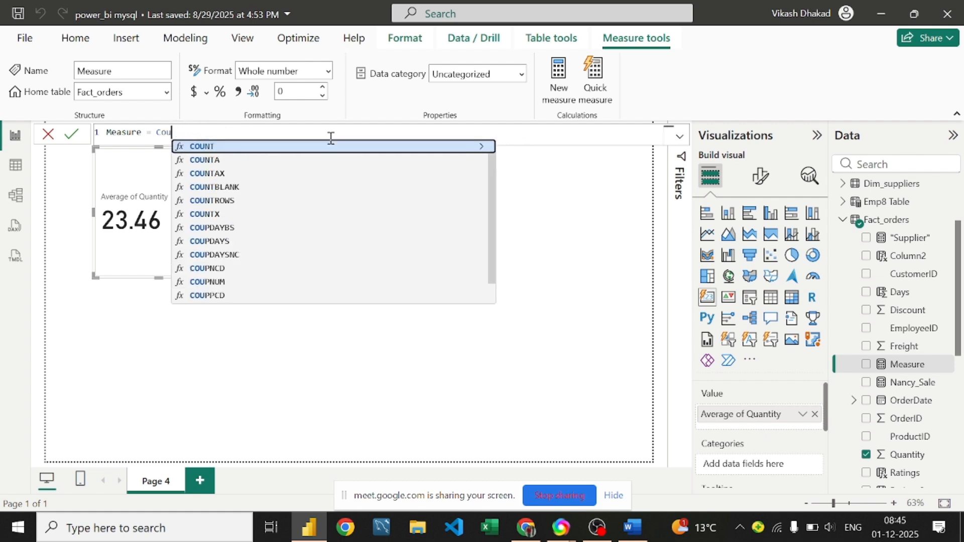
text(f)
key(BackSpace)
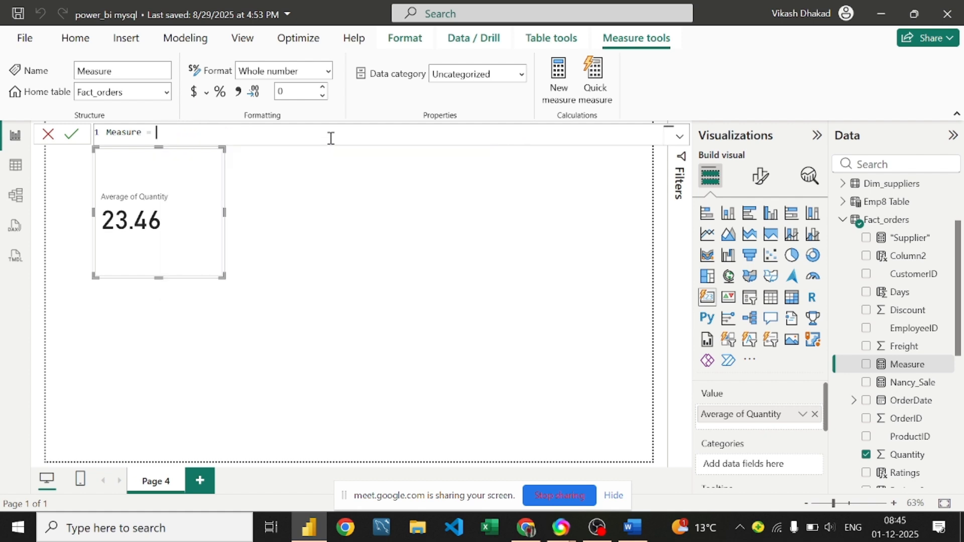
text(fa)
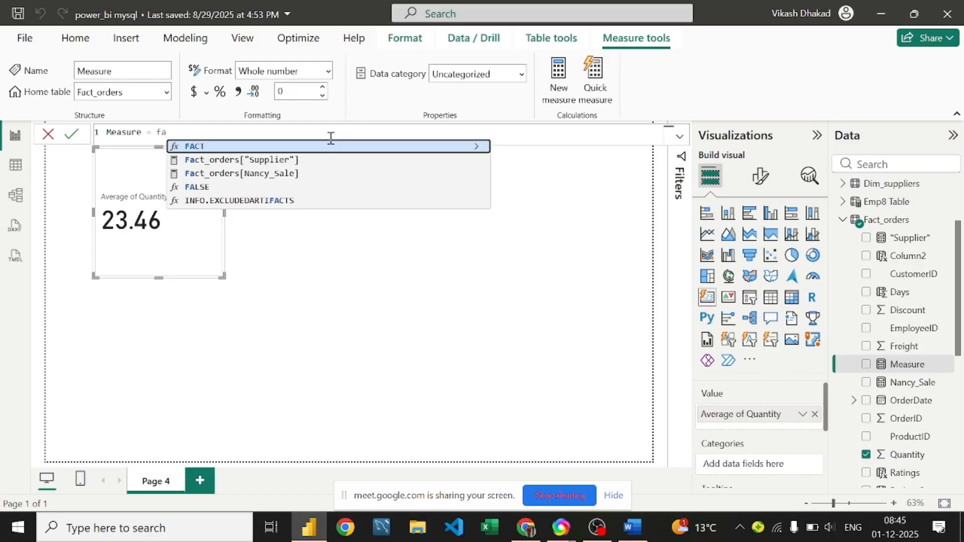
key(BackSpace)
key(BackSpace)
text(c)
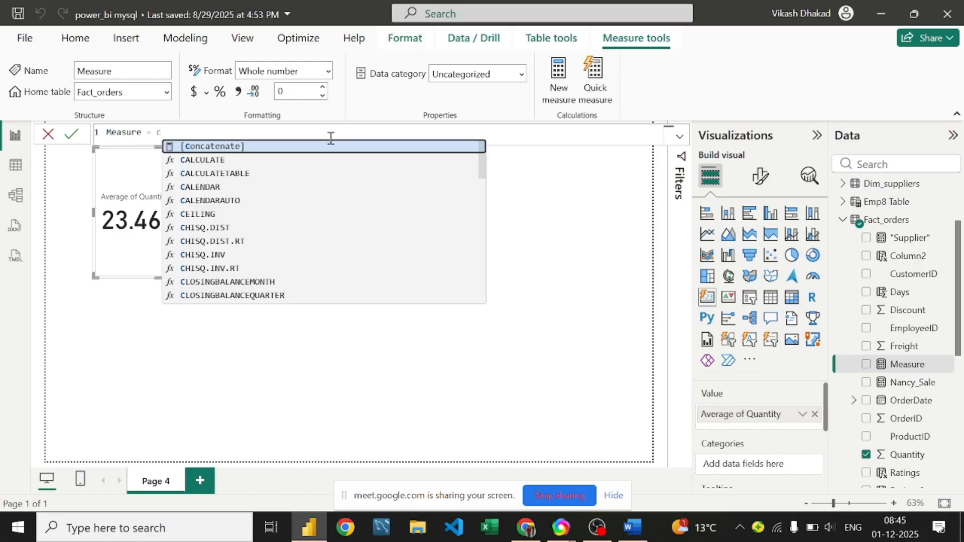
text(ountrow)
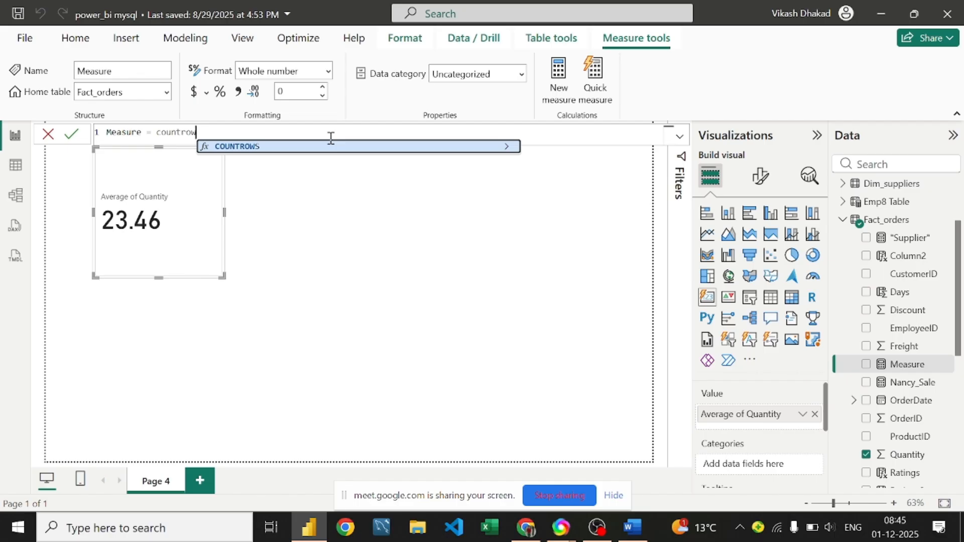
key(Tab)
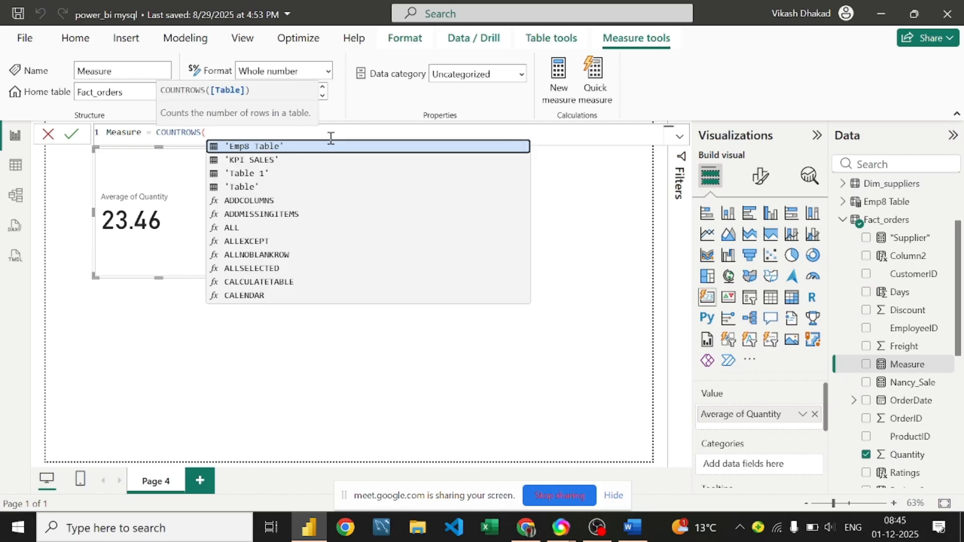
text(f)
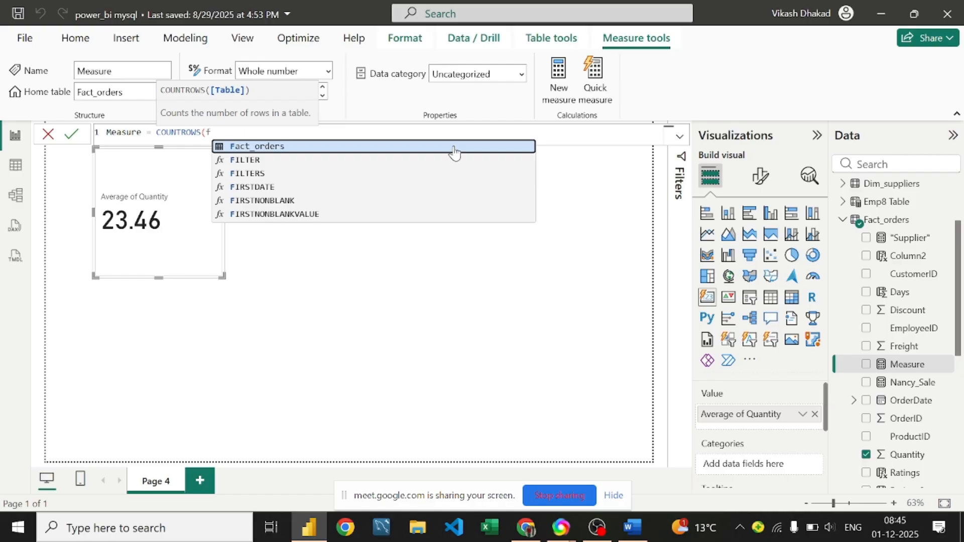
key(BackSpace)
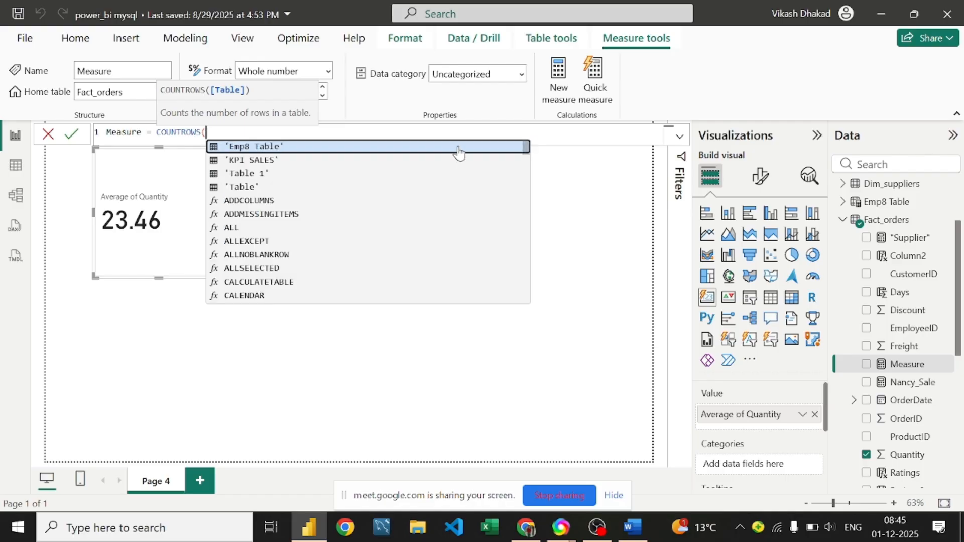
text())
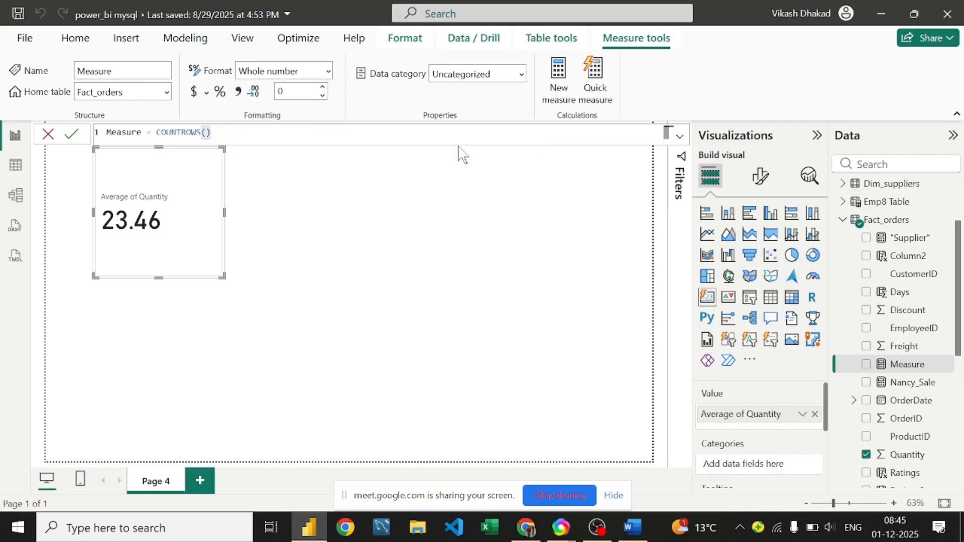
key(Return)
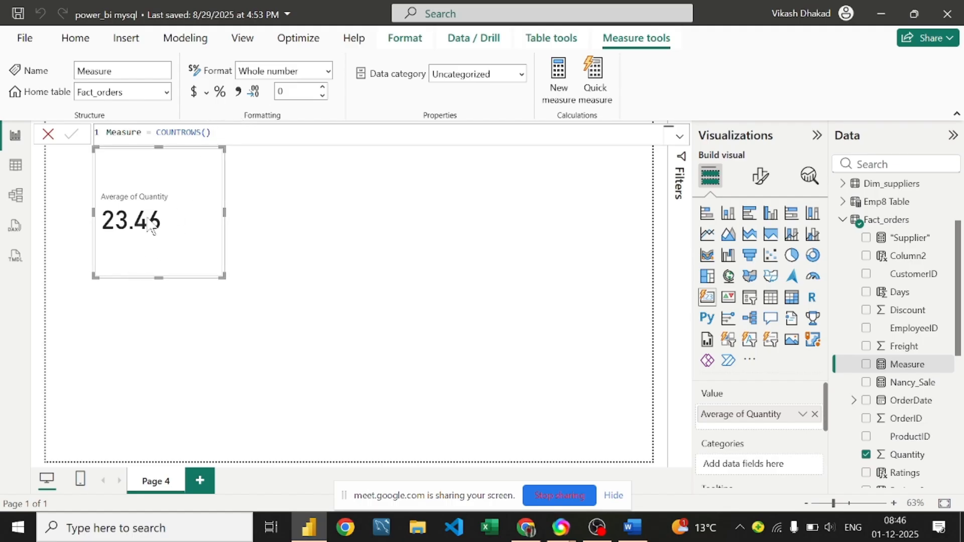
click(814, 417)
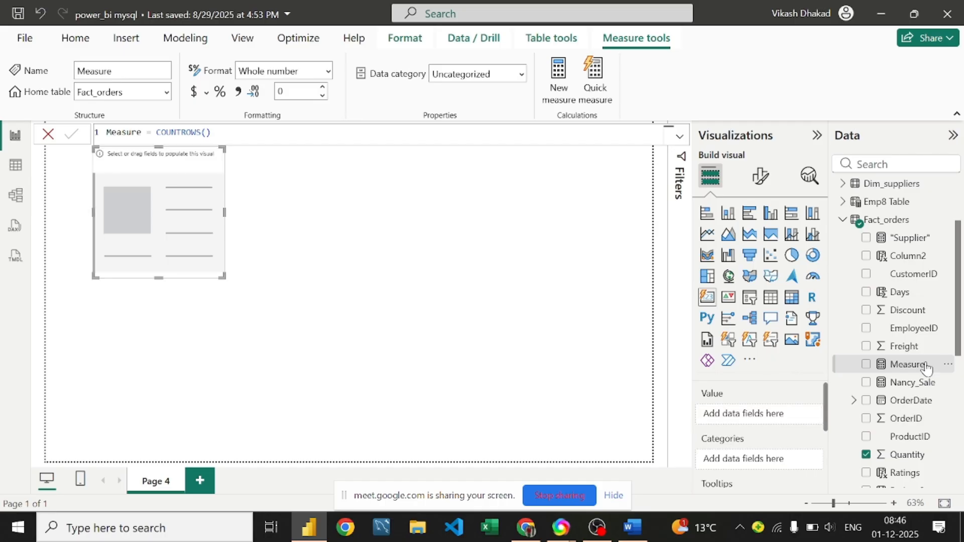
Step: Drag Measure onto the card and complete it as COUNTROWS(Dim_customers), so the card shows 91
drag(920, 374, 838, 445)
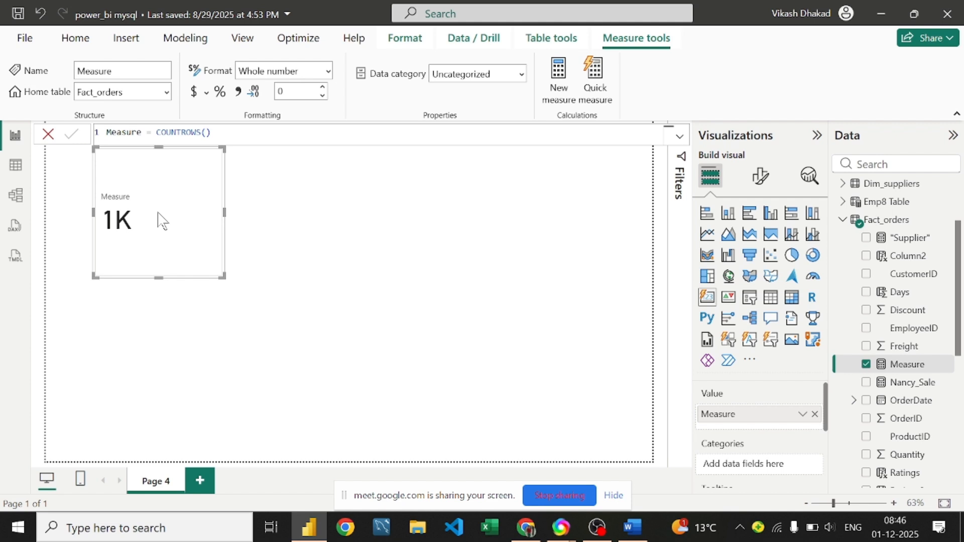
click(205, 132)
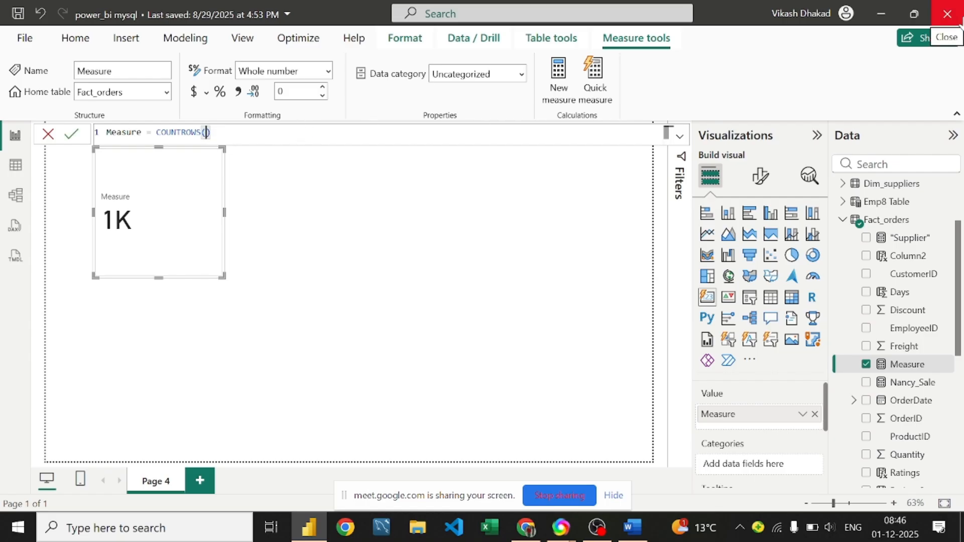
text(dim)
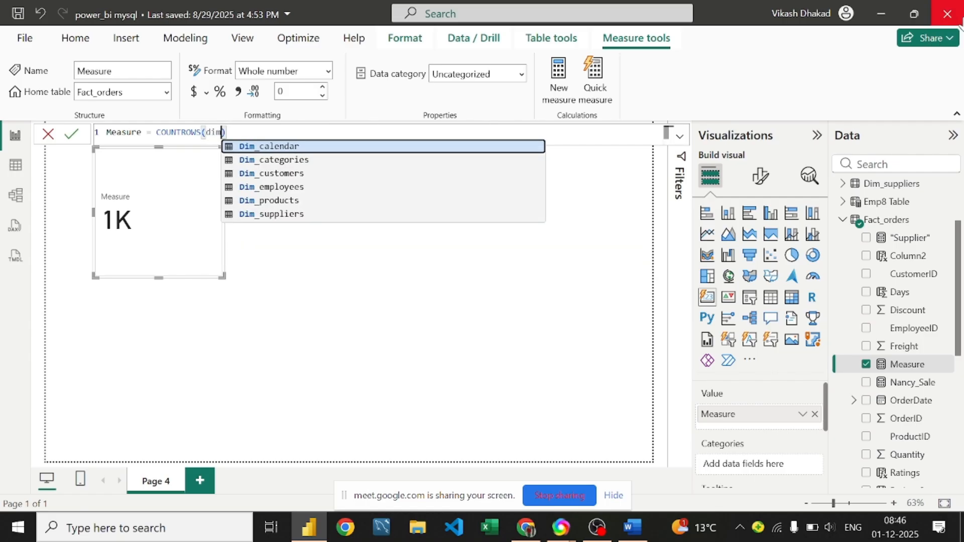
key(Down)
key(Down)
key(Tab)
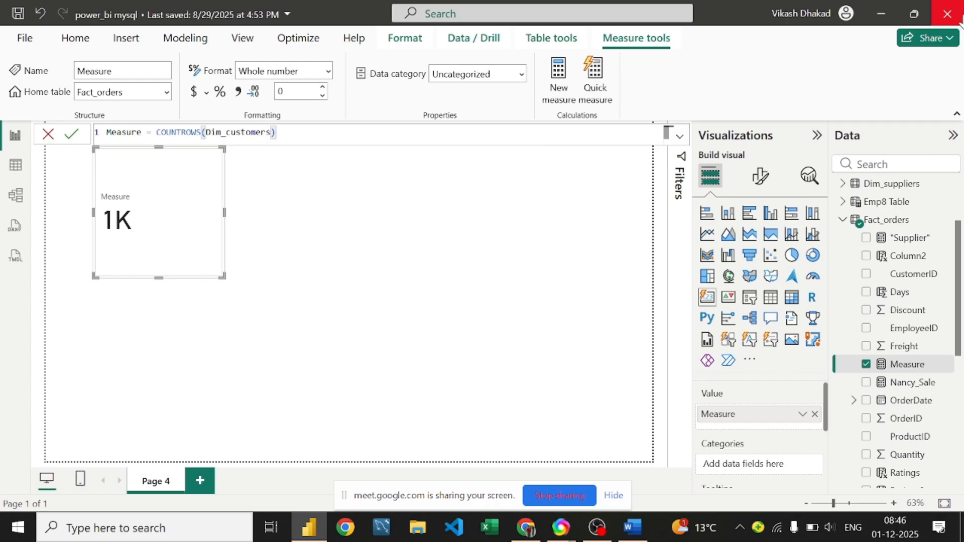
key(Return)
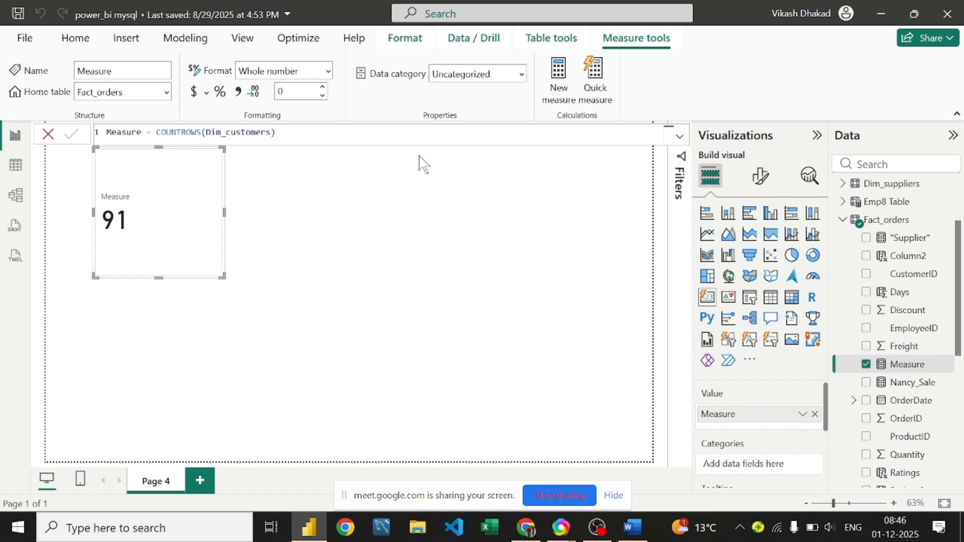
click(301, 133)
click(642, 538)
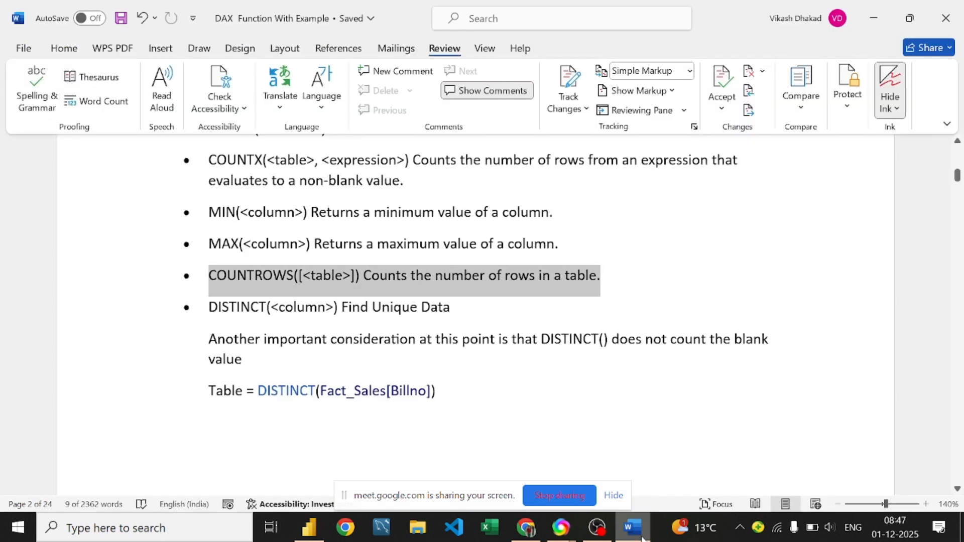
click(497, 300)
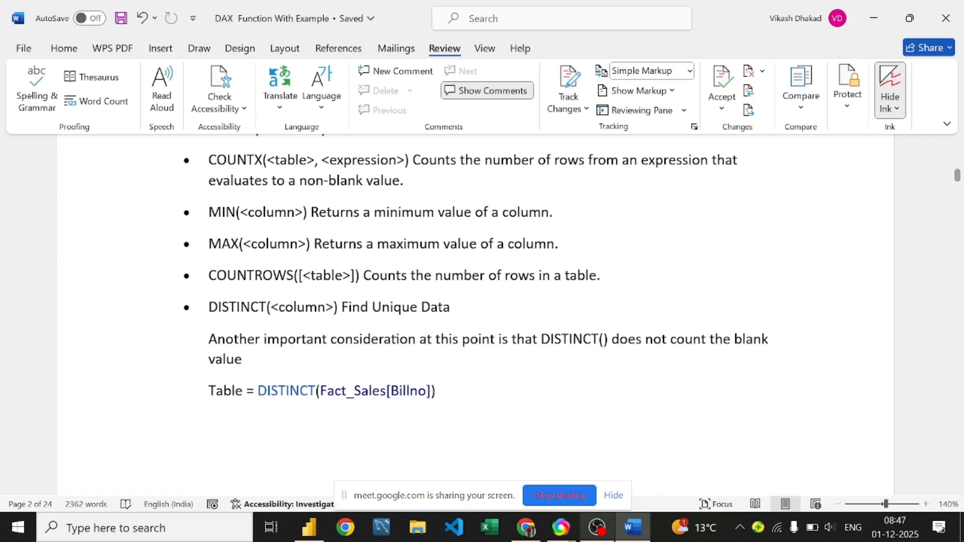
click(301, 533)
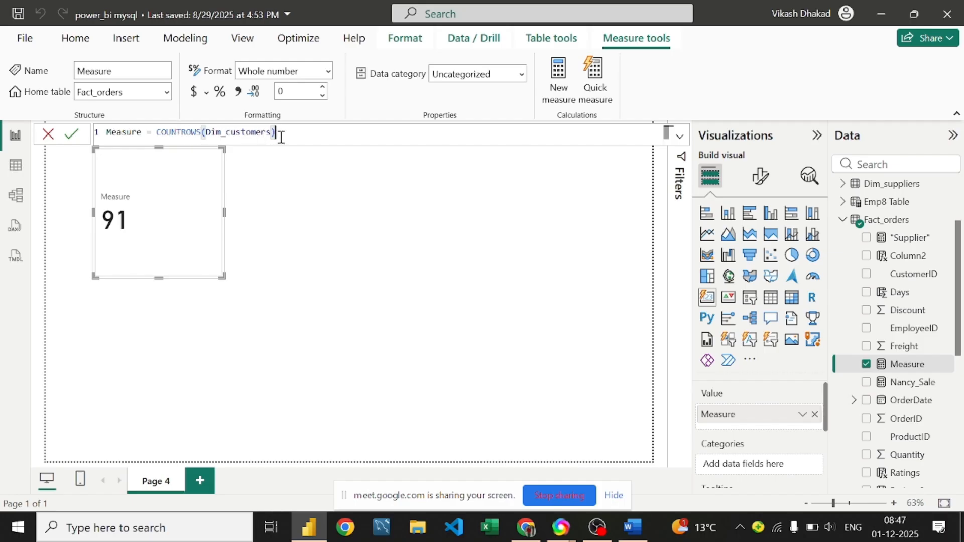
key(BackSpace)
key(BackSpace)
key(BackSpace)
key(BackSpace)
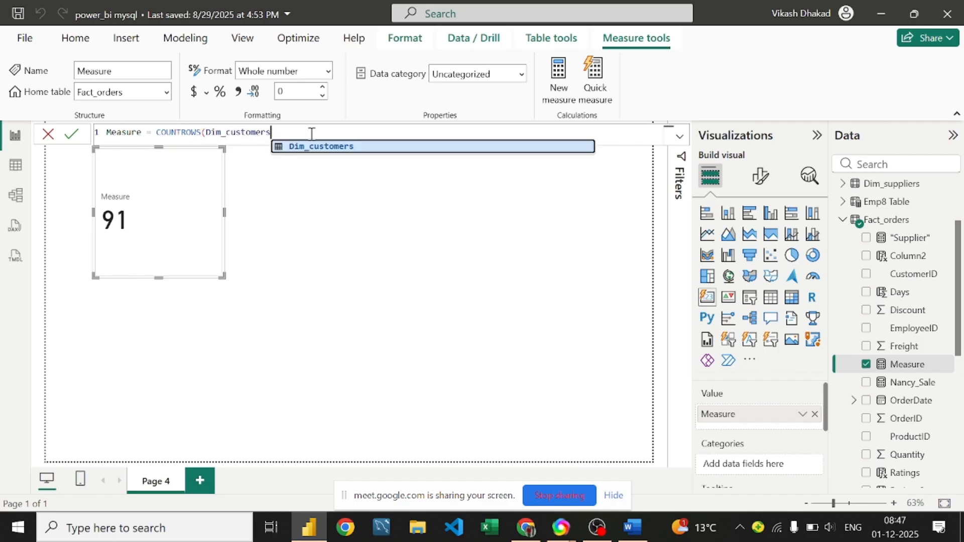
key(BackSpace)
key(BackSpace)
key(BackSpace)
key(BackSpace)
key(BackSpace)
key(BackSpace)
key(BackSpace)
key(BackSpace)
key(BackSpace)
key(BackSpace)
key(BackSpace)
key(BackSpace)
key(BackSpace)
key(BackSpace)
key(BackSpace)
key(BackSpace)
key(BackSpace)
key(BackSpace)
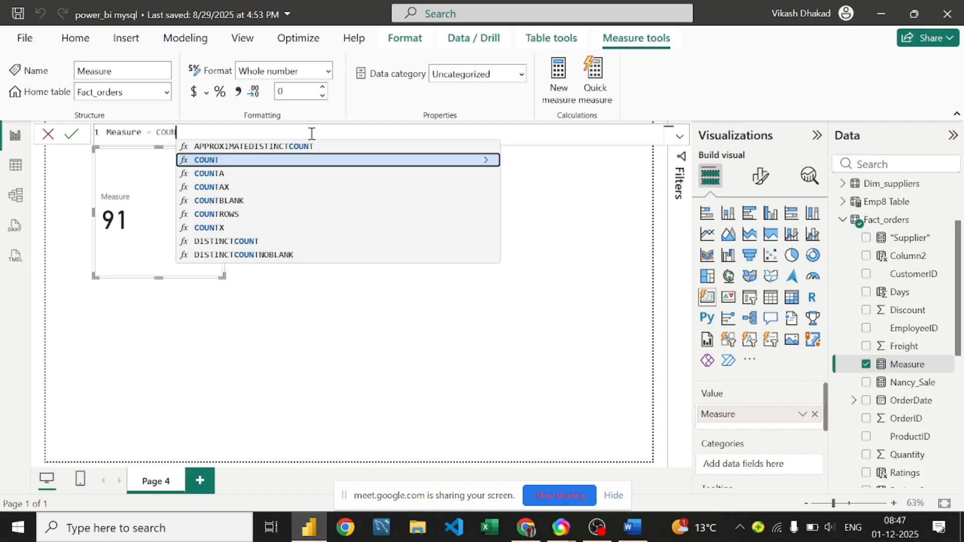
key(BackSpace)
key(BackSpace)
key(BackSpace)
key(BackSpace)
key(BackSpace)
key(BackSpace)
key(BackSpace)
key(BackSpace)
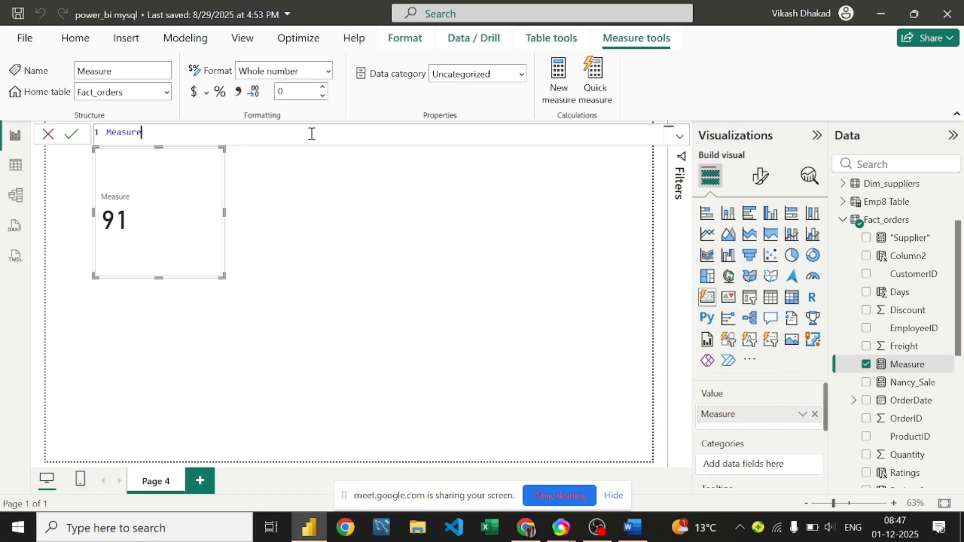
key(BackSpace)
key(BackSpace)
key(BackSpace)
key(BackSpace)
key(ctrl+z)
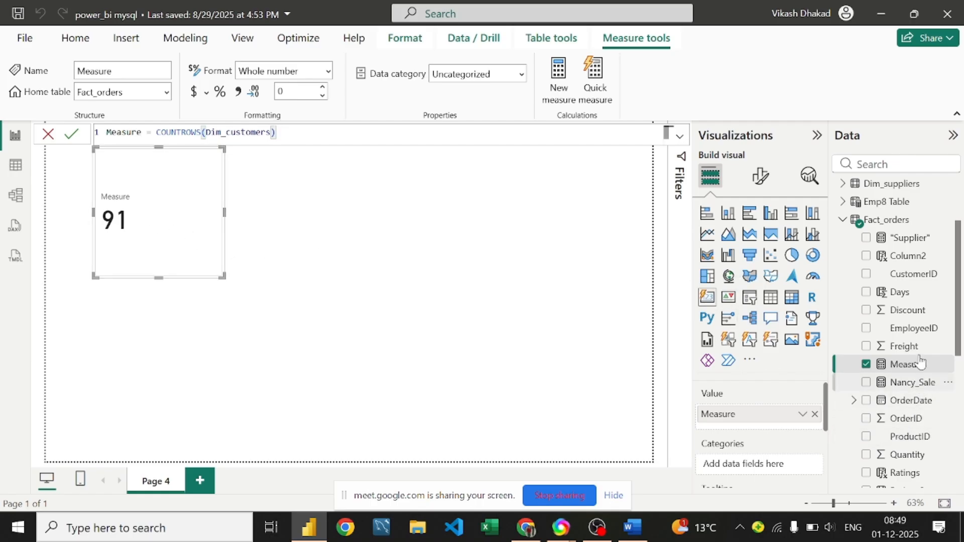
Step: Open the Fact_orders table's 1,000 rows in the Table view data grid
scroll(900, 231, down, 5)
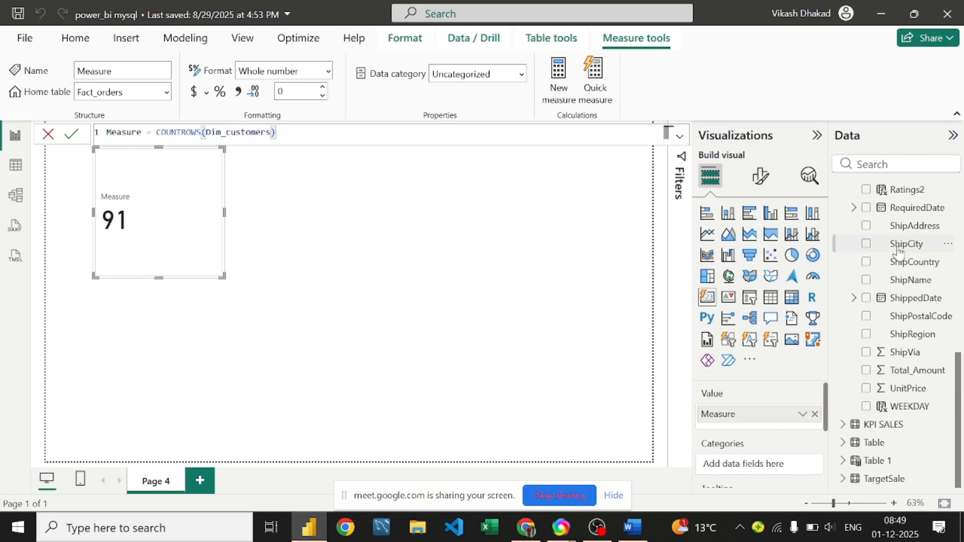
click(13, 166)
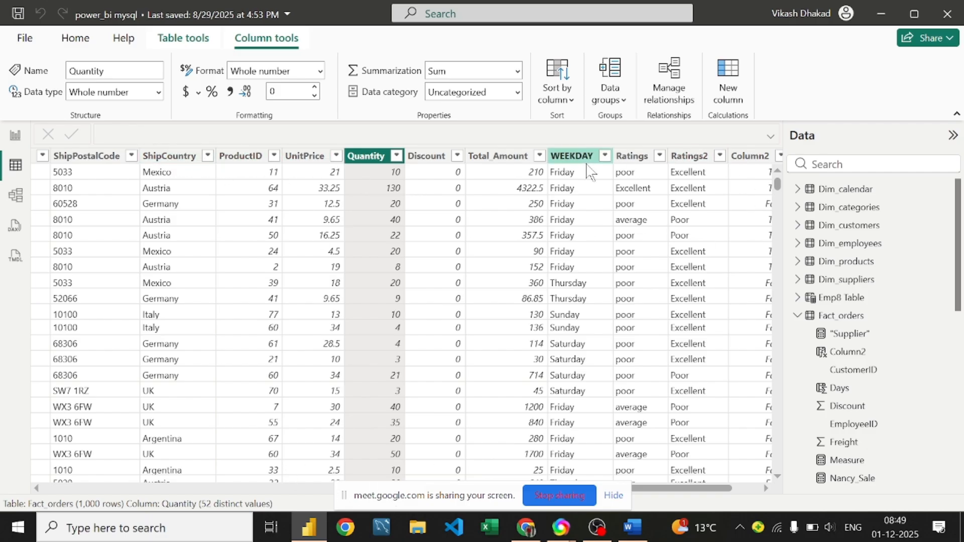
click(694, 156)
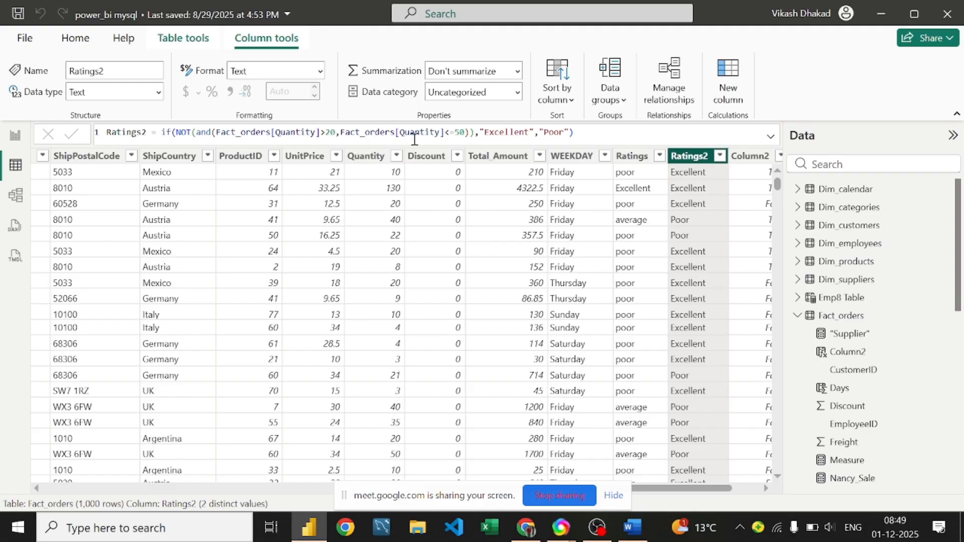
click(739, 159)
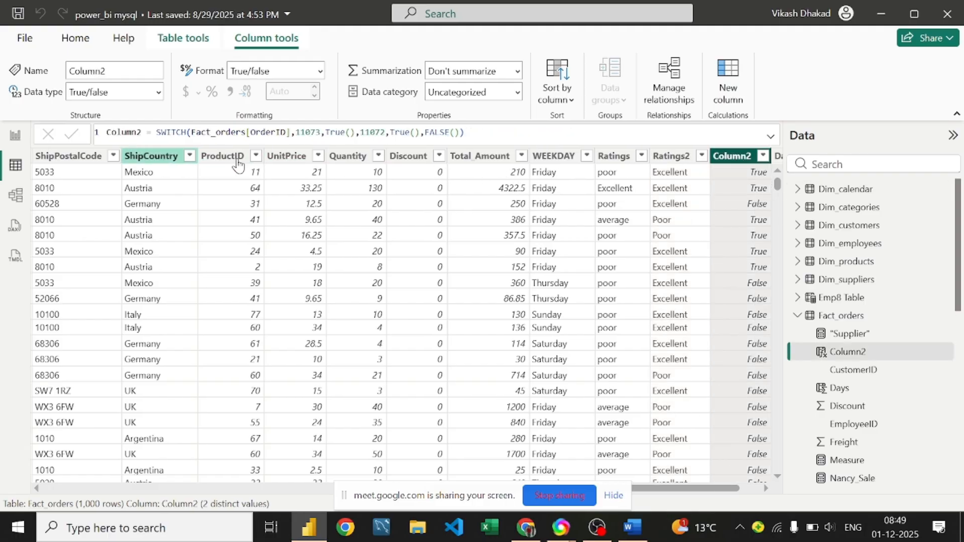
click(143, 159)
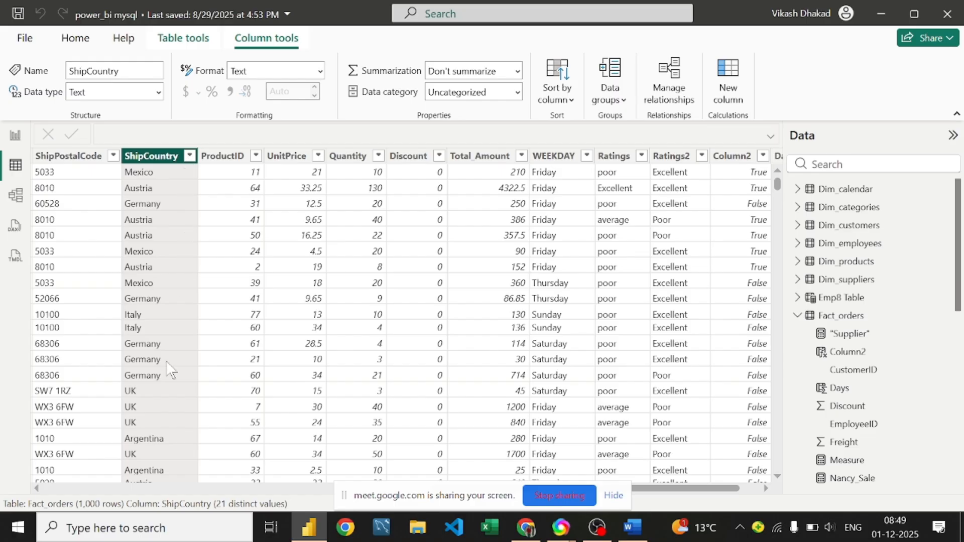
click(216, 488)
drag(303, 488, 751, 488)
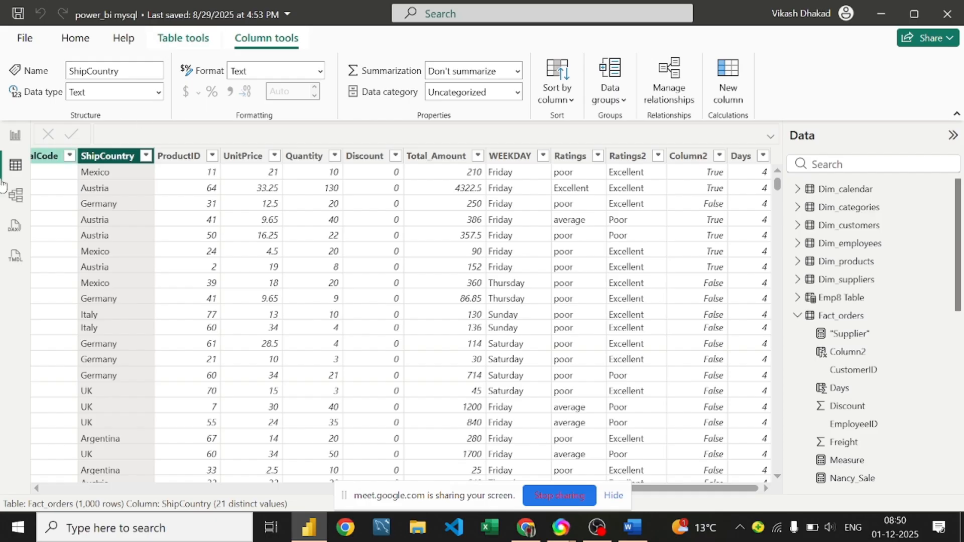
click(41, 161)
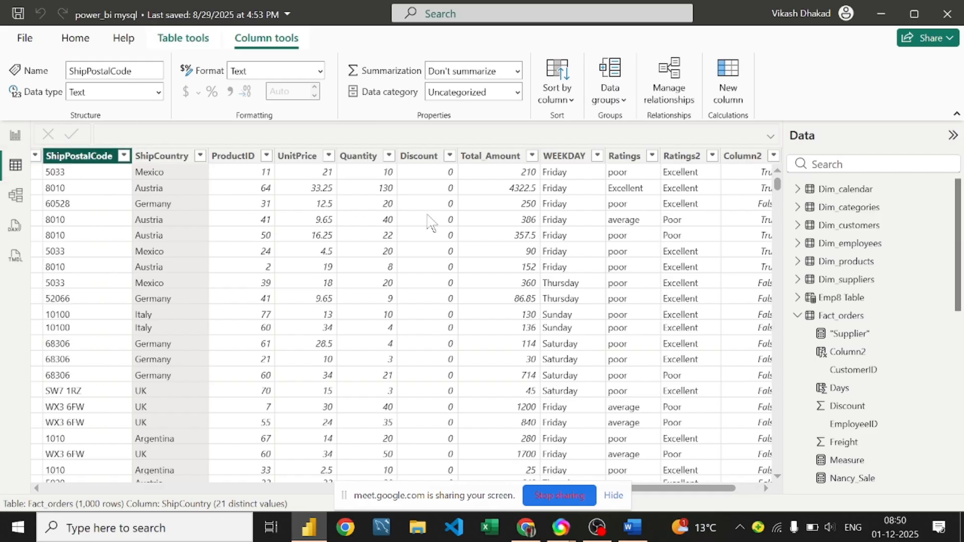
drag(720, 490, 6, 469)
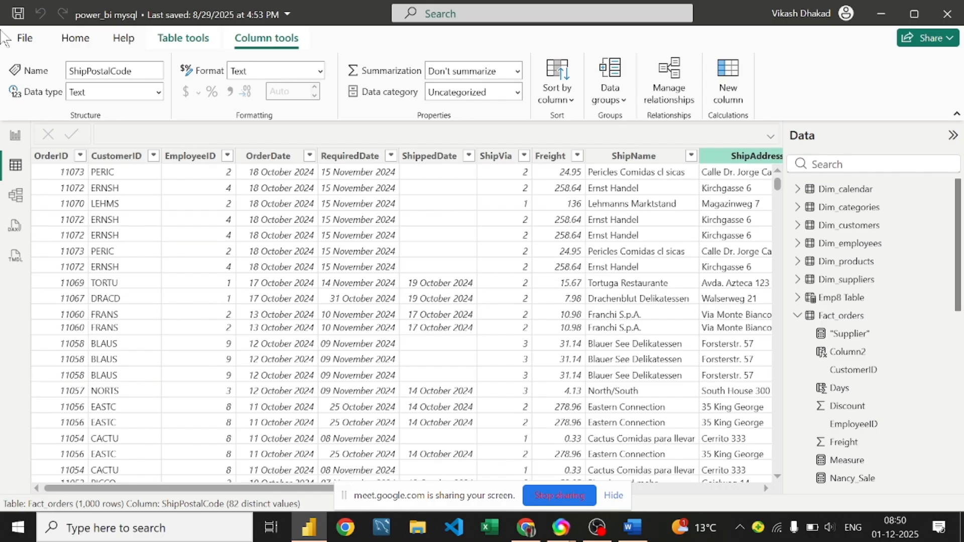
Step: Create a new measure in Fact_orders and start its formula with DISTINCT
click(187, 38)
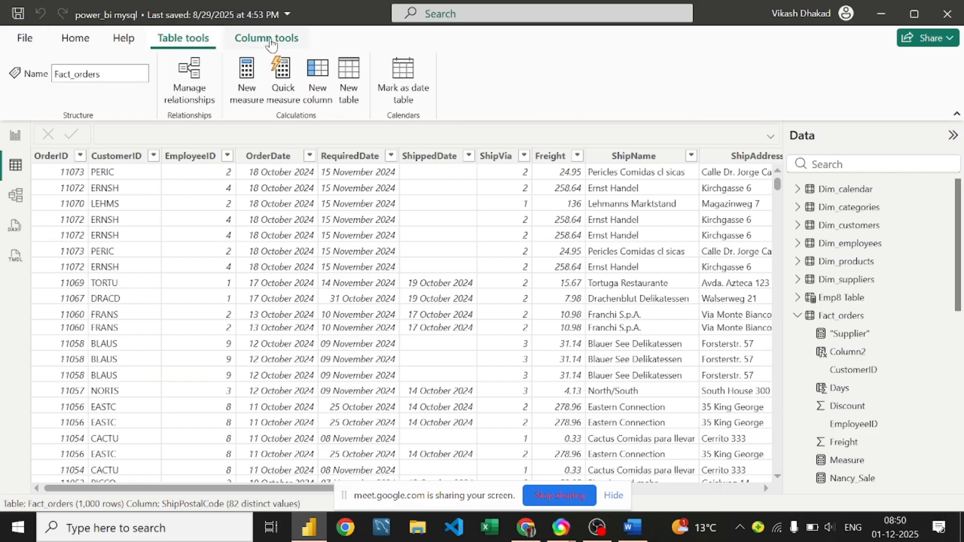
click(245, 92)
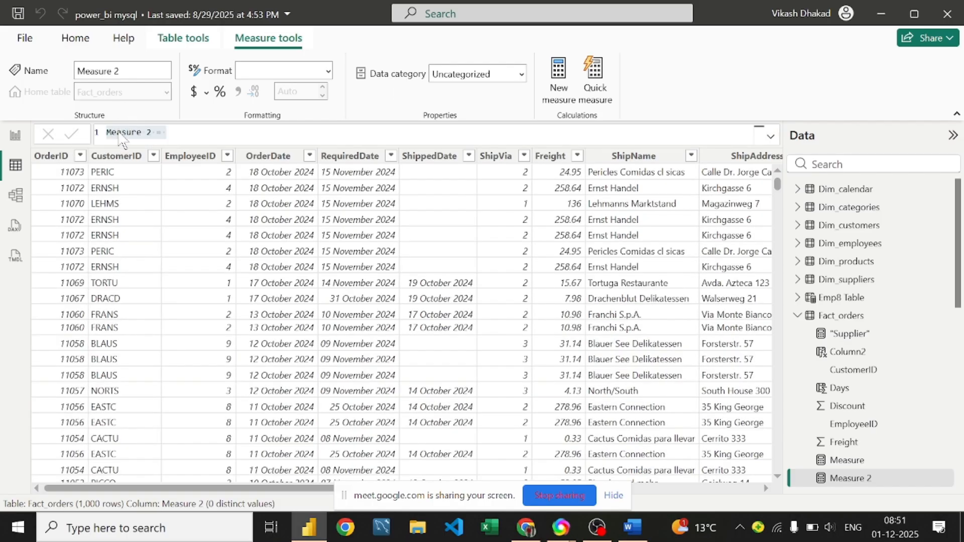
click(190, 130)
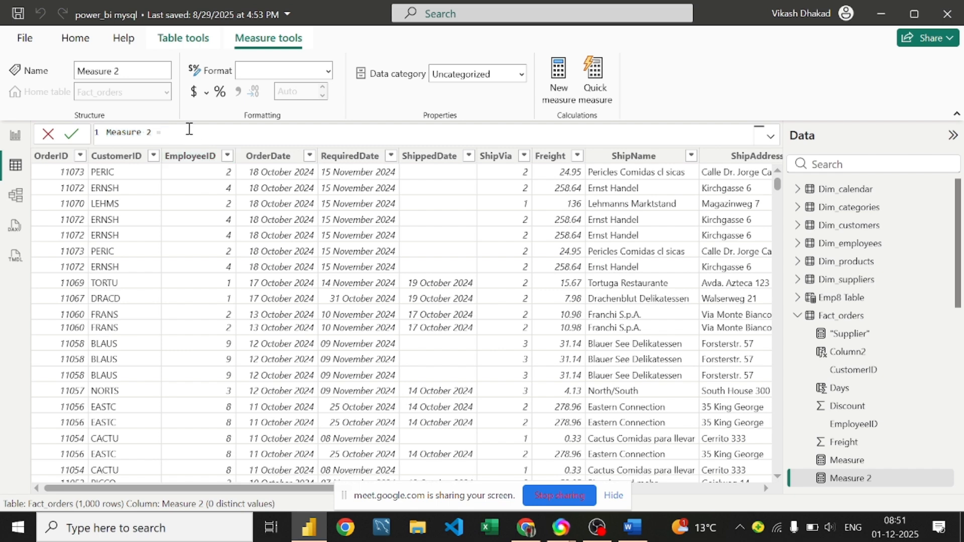
text(dist)
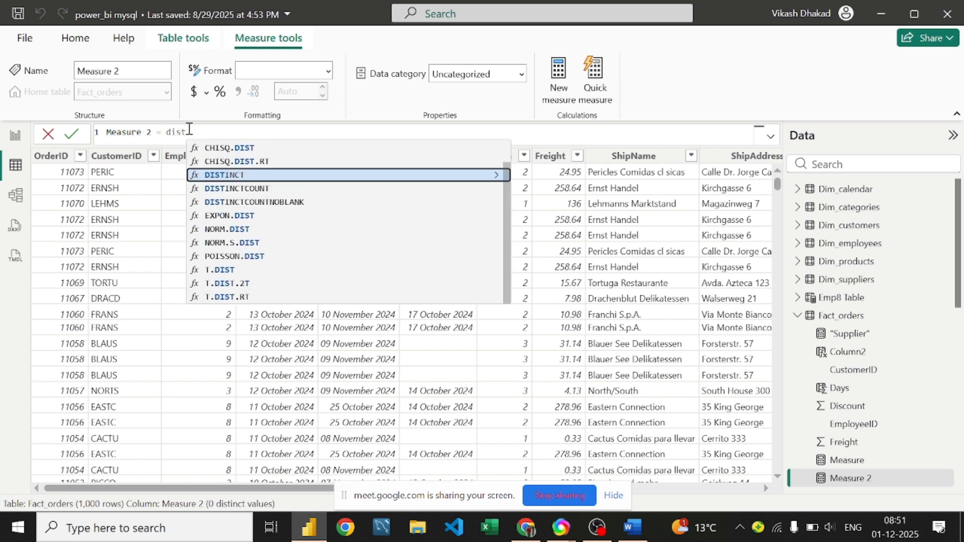
text(inct)
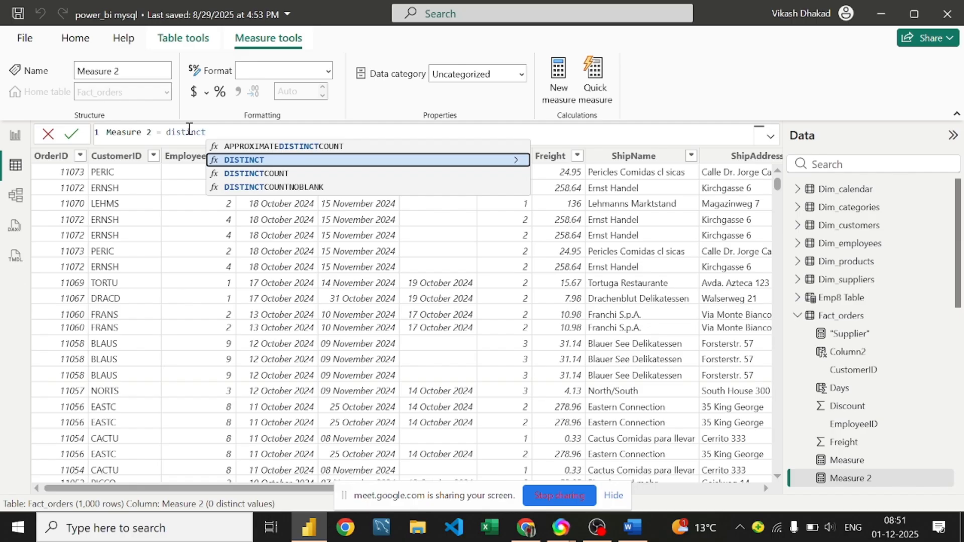
key(Tab)
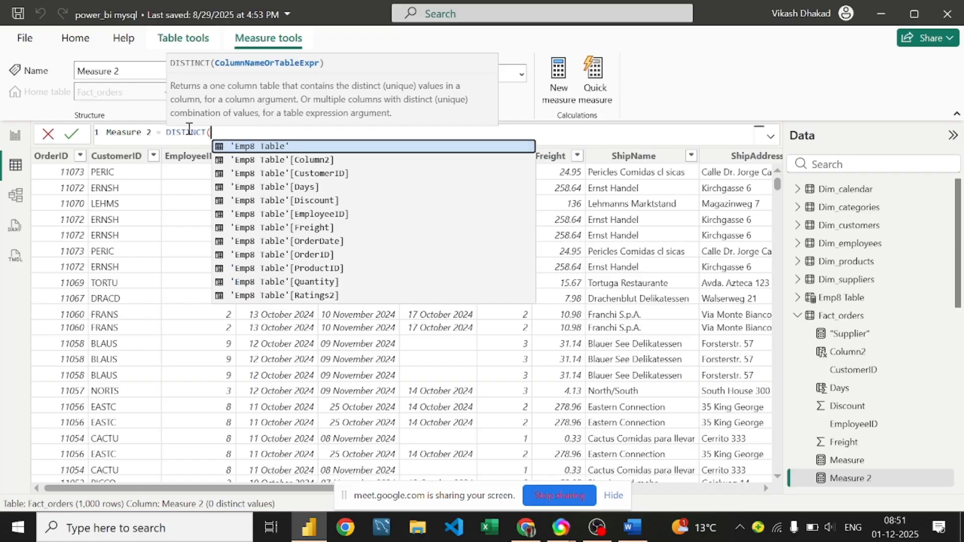
Step: Complete and commit Measure 2 = DISTINCT(Fact_orders[ShipCountry])
text(factt)
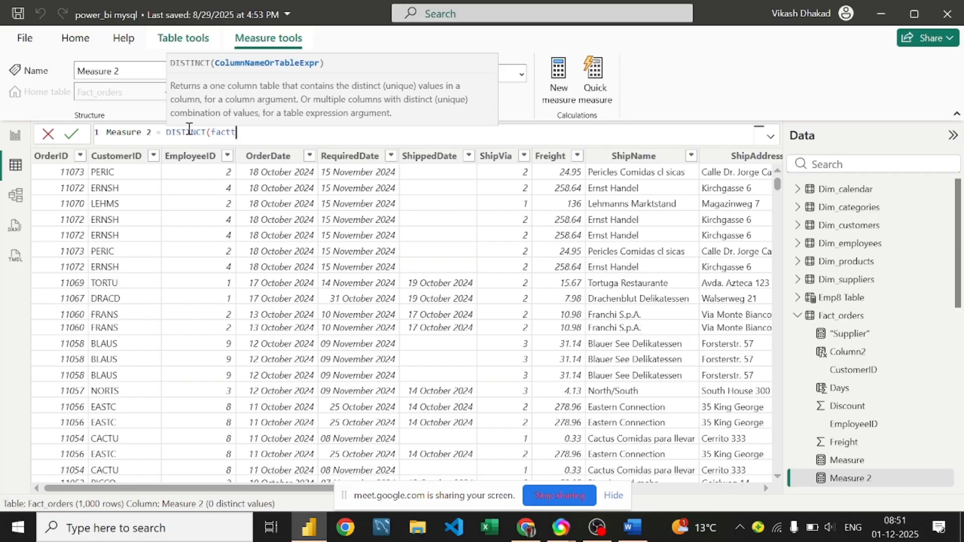
key(BackSpace)
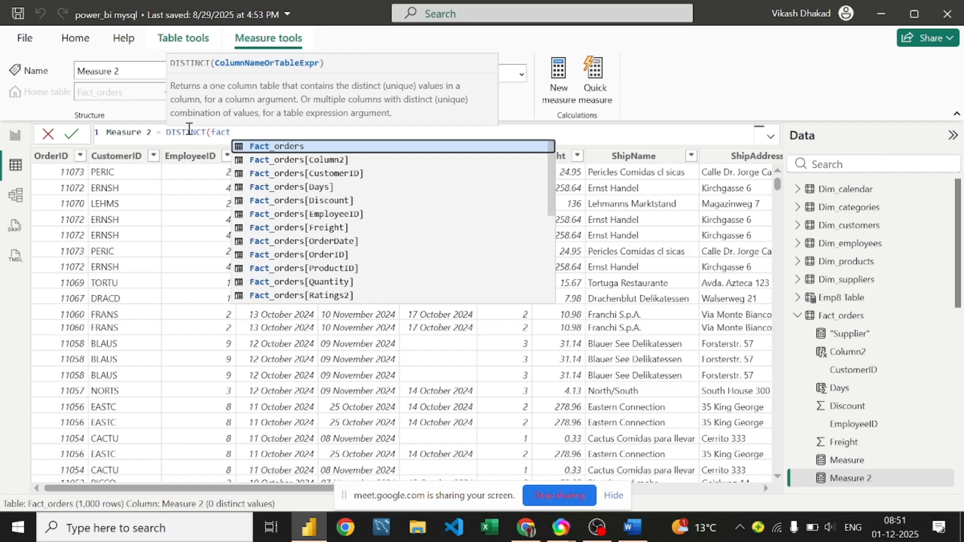
text(_ord)
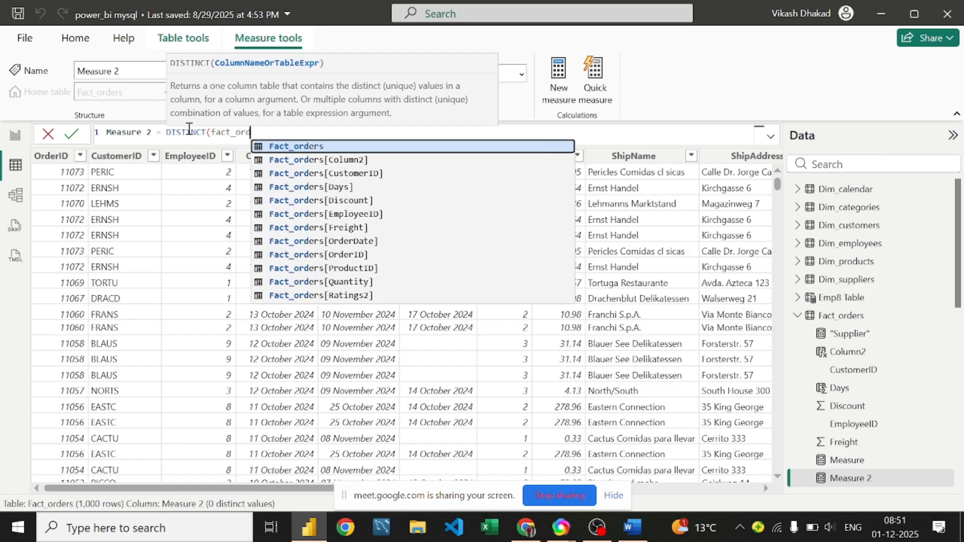
text(ers)
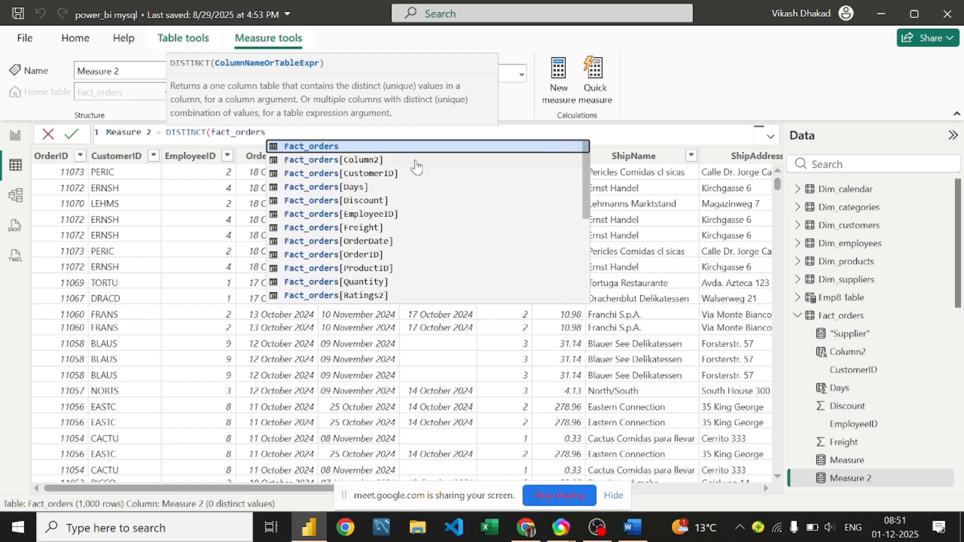
key(Tab)
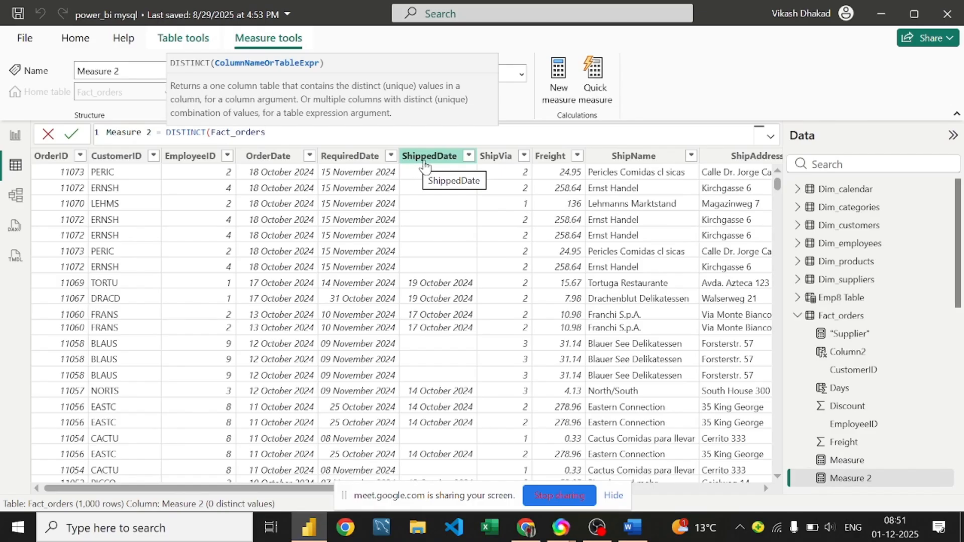
text([co)
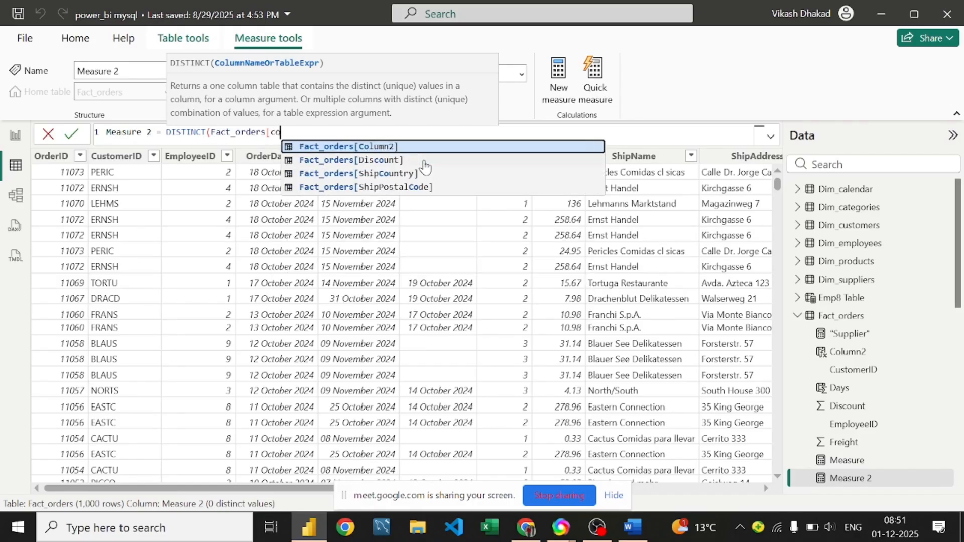
key(BackSpace)
key(BackSpace)
text(s)
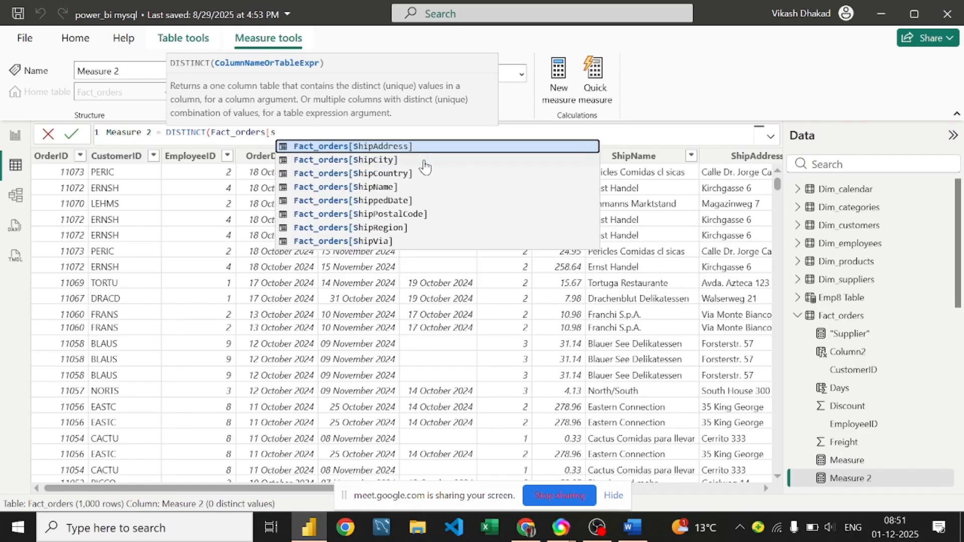
text(hipco)
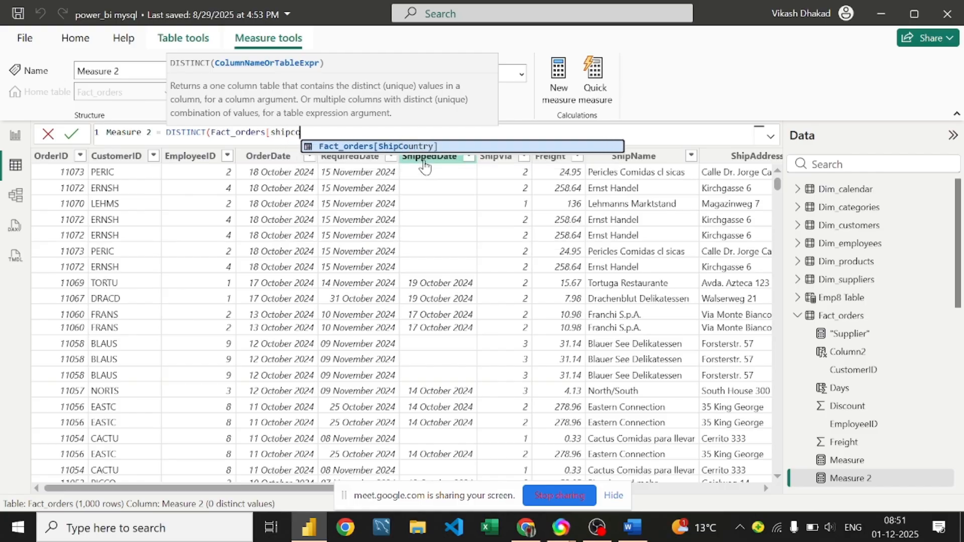
key(Tab)
text())
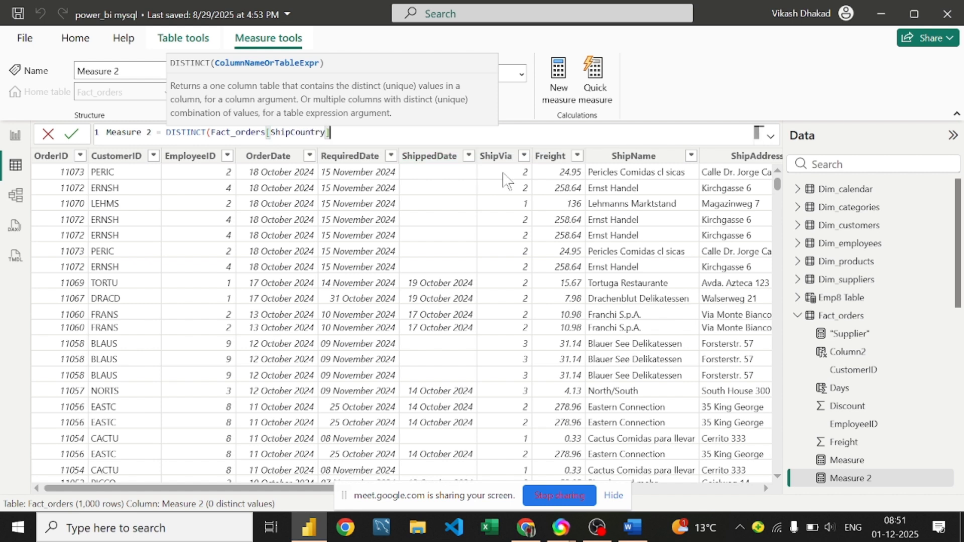
text())
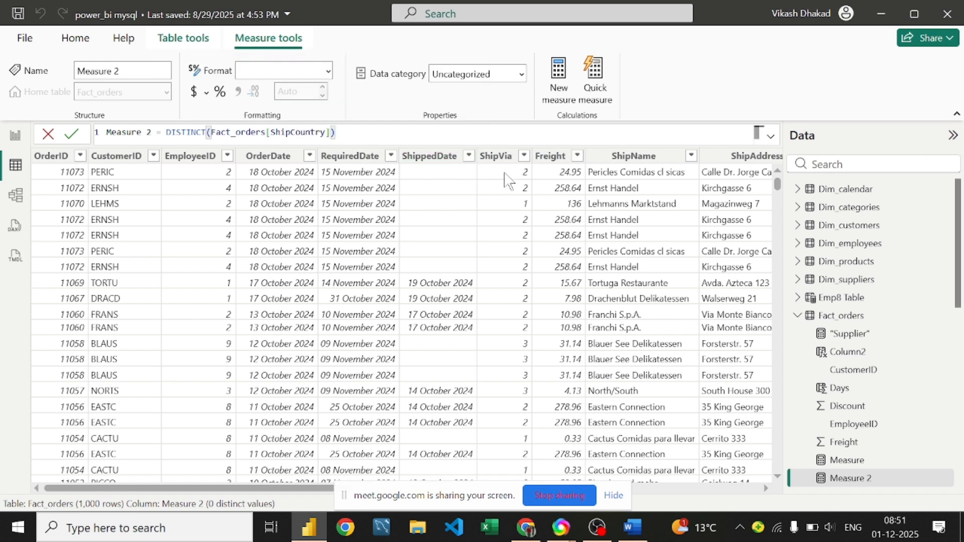
key(Return)
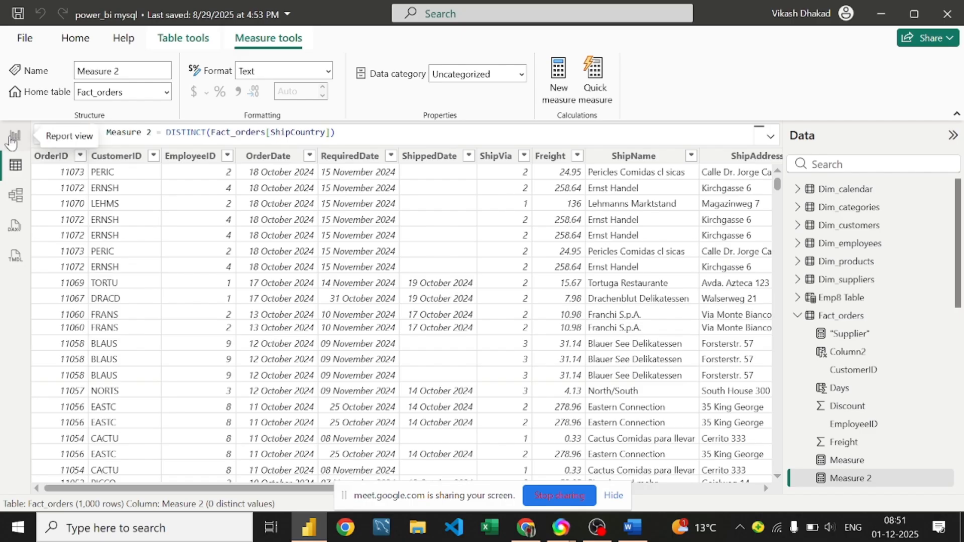
Step: Remove Measure and then Measure 2 from the card's Value well, and return to the Fact_orders grid
click(13, 141)
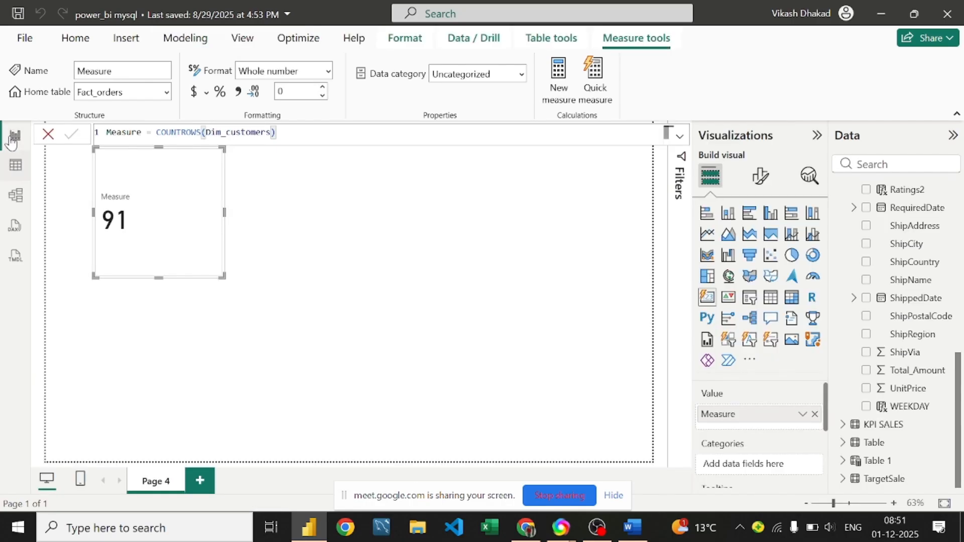
click(194, 222)
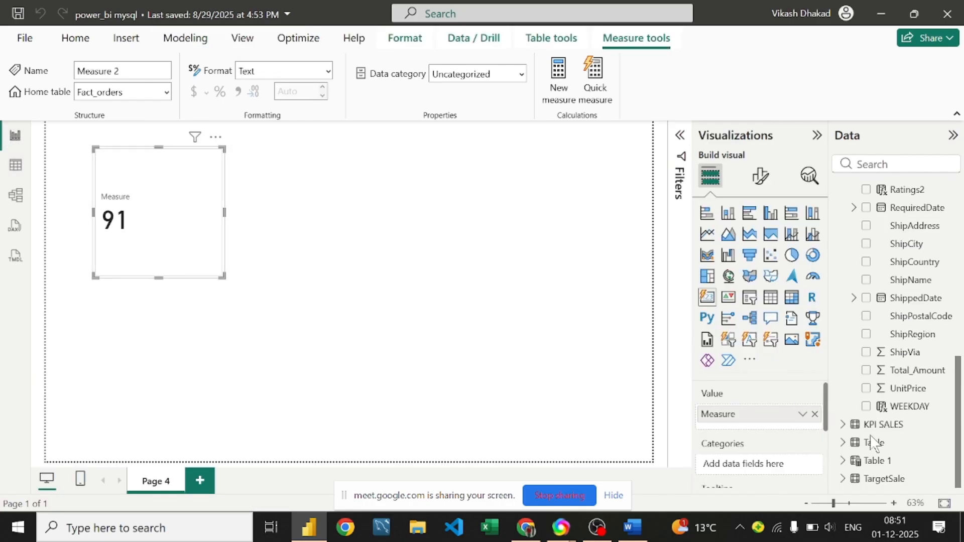
scroll(911, 284, up, 5)
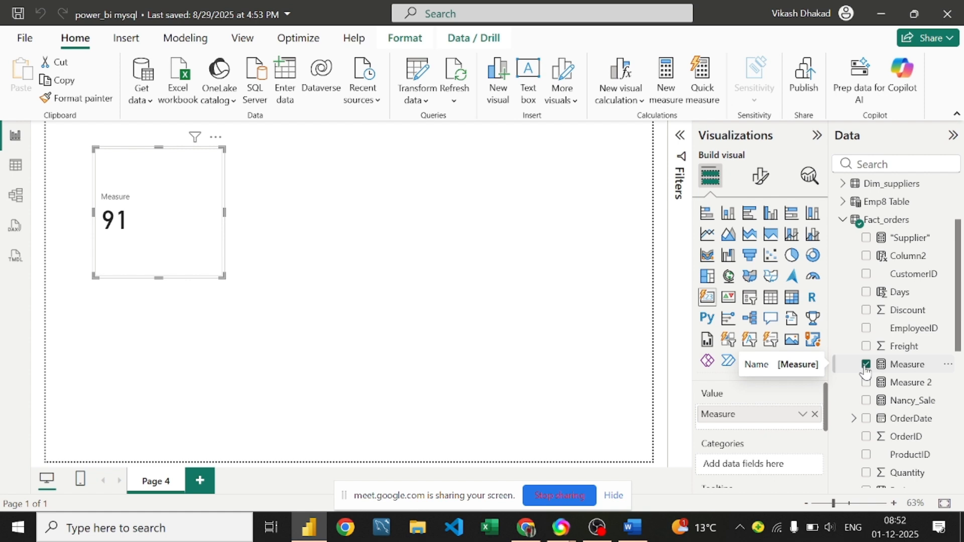
click(814, 415)
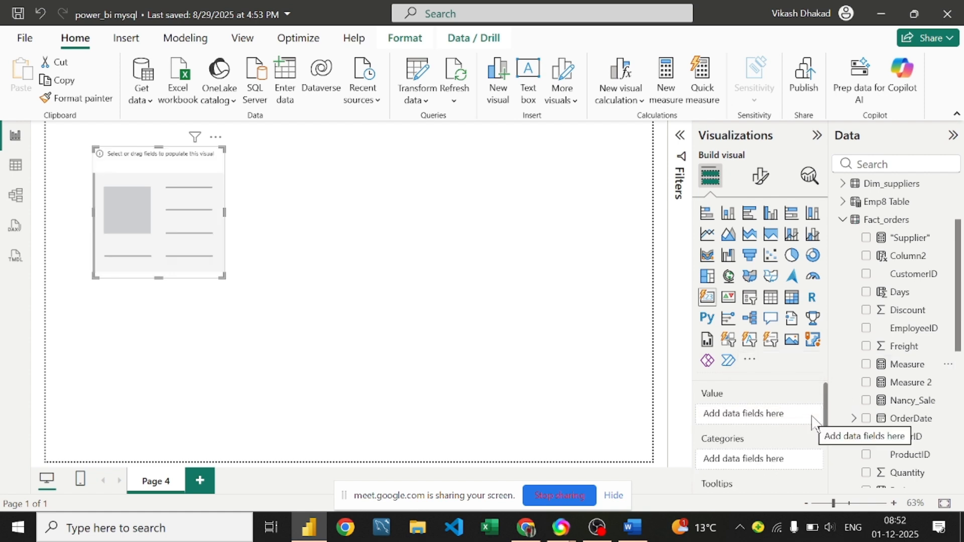
drag(906, 384, 828, 414)
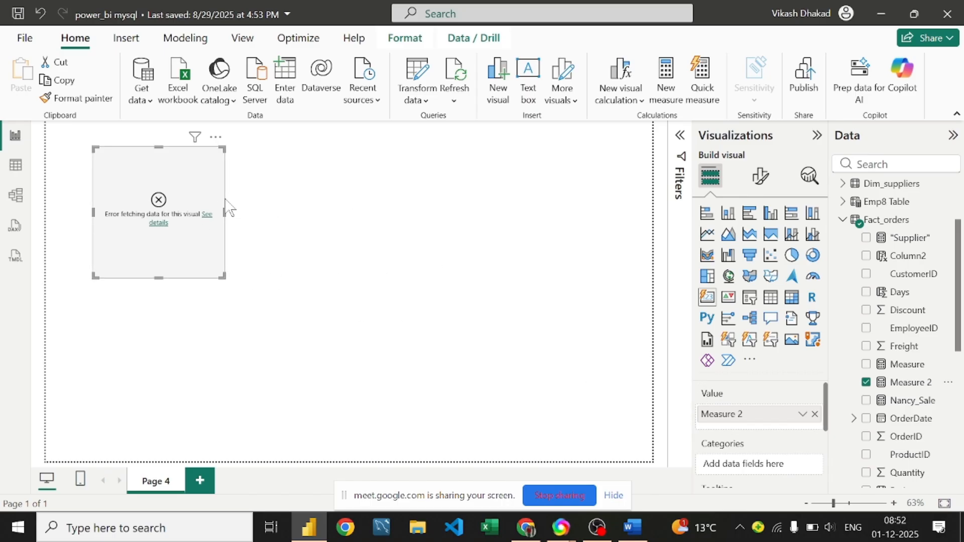
click(814, 414)
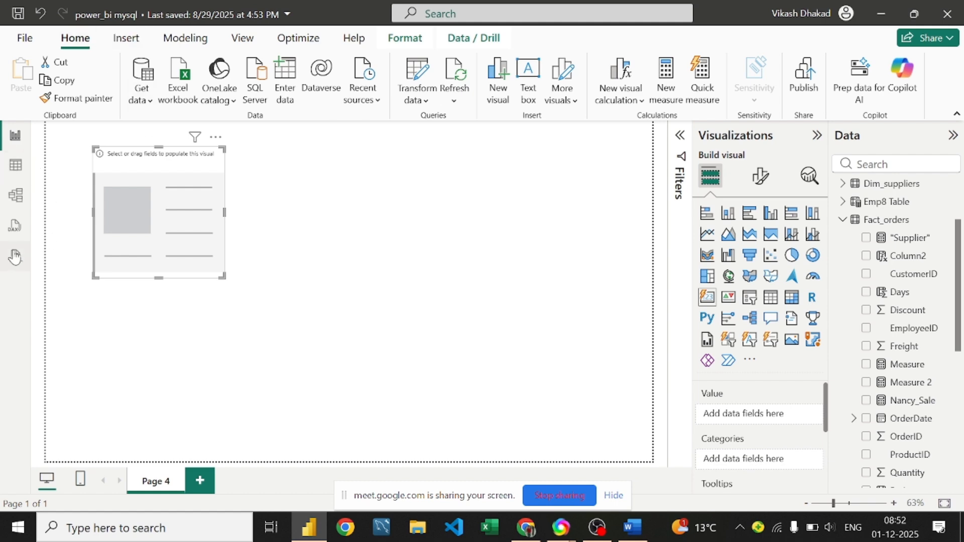
click(15, 167)
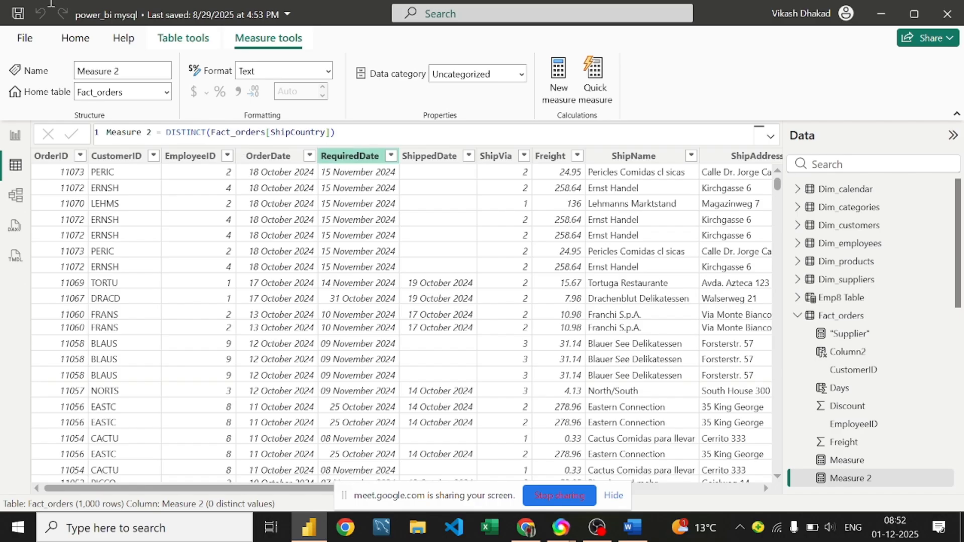
Step: Begin a new Fact_orders calculated column whose formula starts with DISTINCT
click(195, 46)
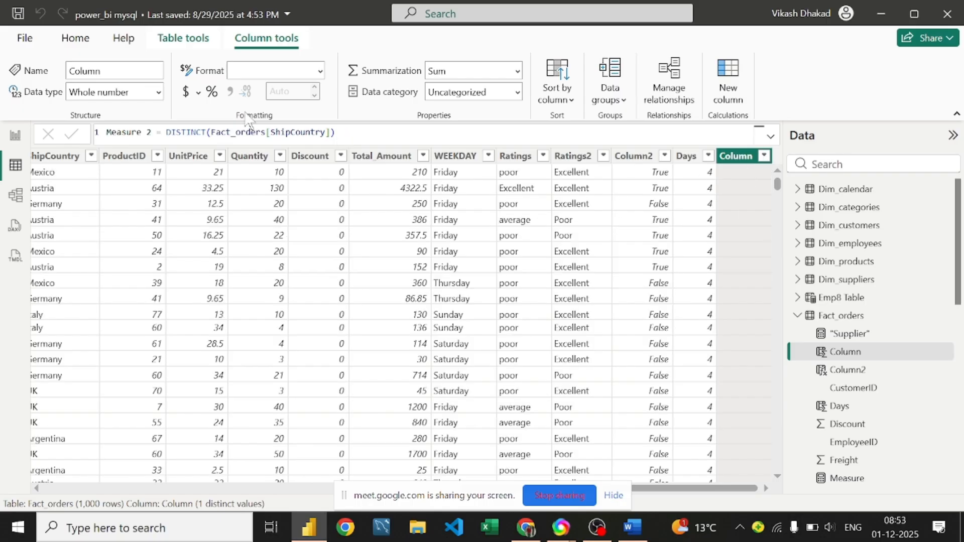
click(170, 132)
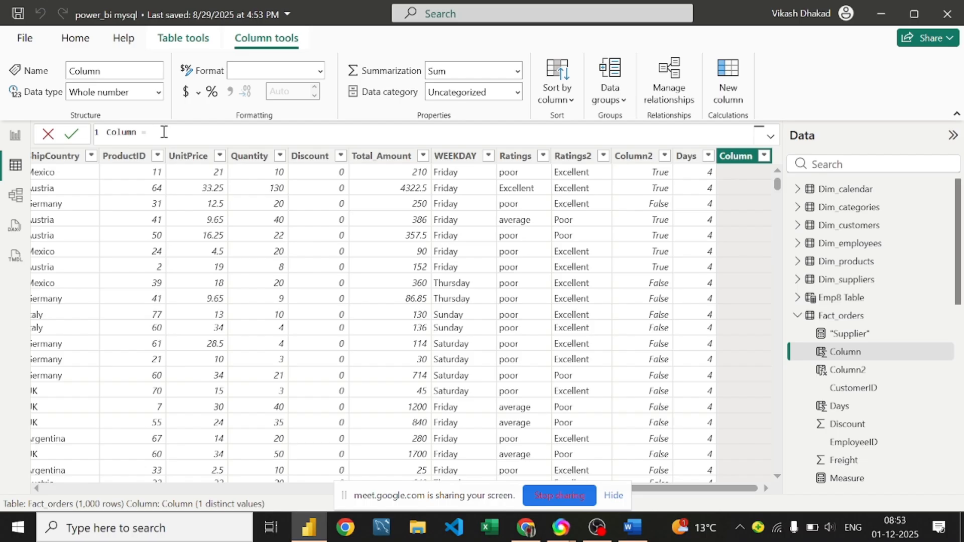
text(disti)
text(c)
key(BackSpace)
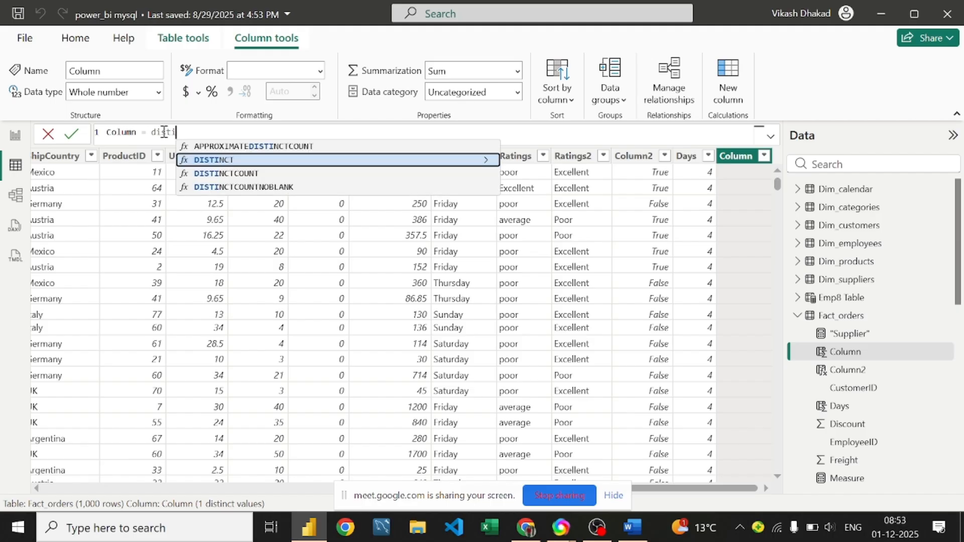
key(Tab)
Step: Finish Column = DISTINCT(Fact_orders[ShipCountry]), which fills the column with #ERROR
text(emp)
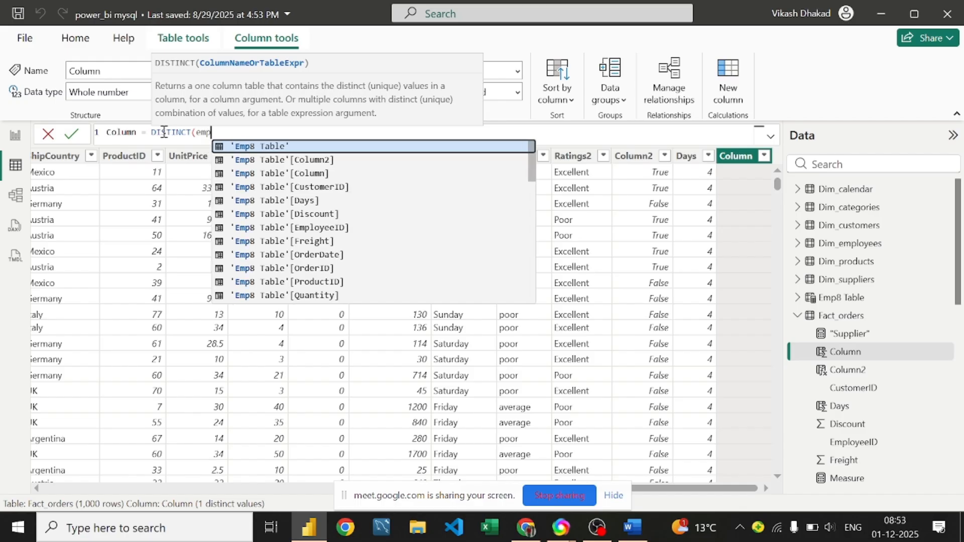
key(BackSpace)
key(BackSpace)
key(BackSpace)
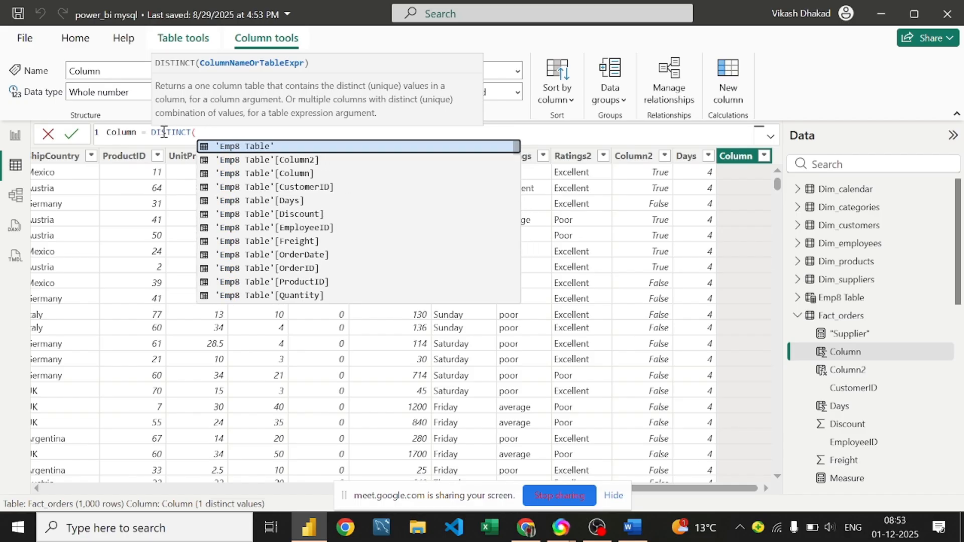
text(Fa)
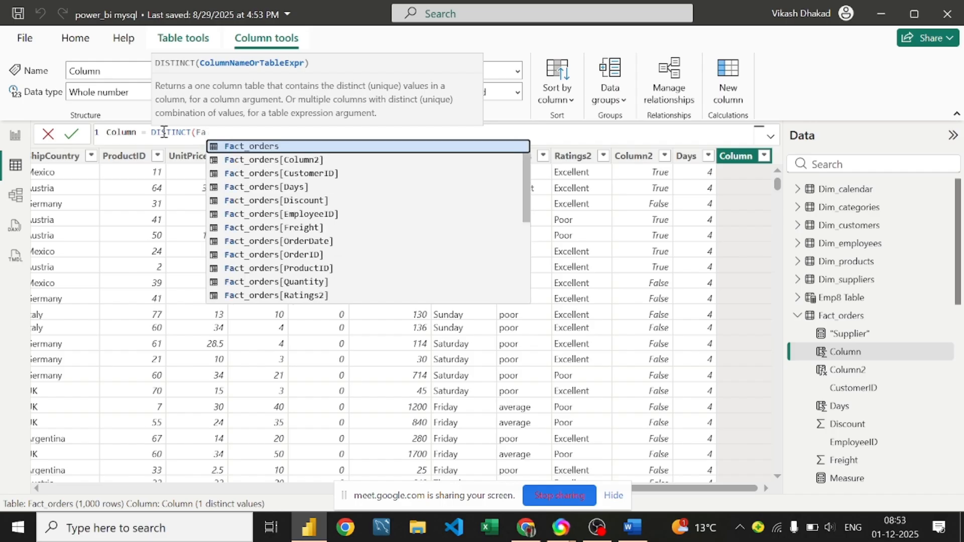
key(Tab)
text([sh)
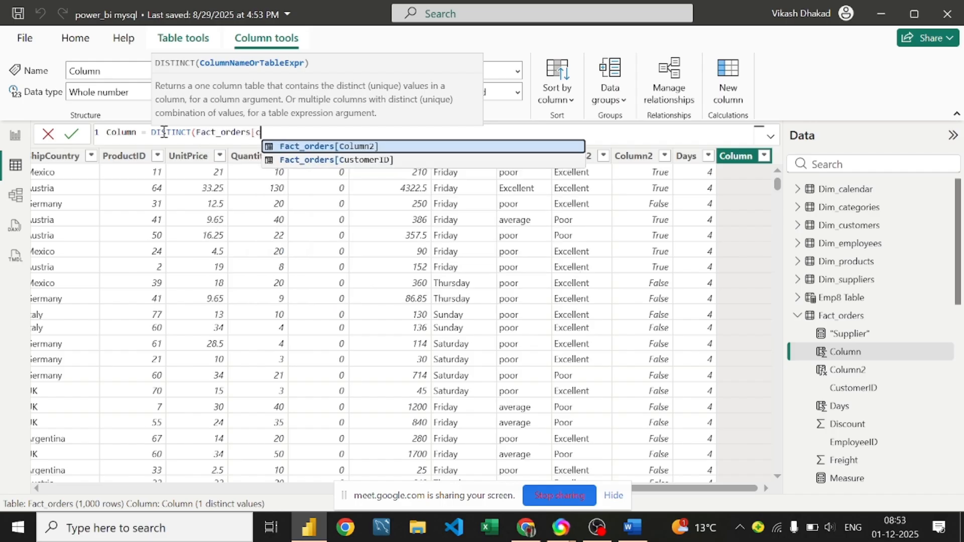
text(ip)
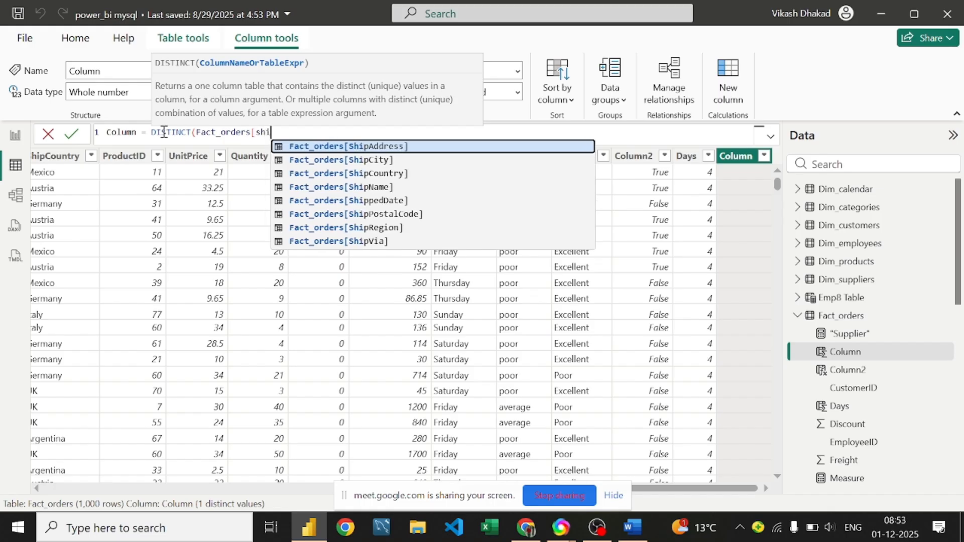
key(Down)
key(Down)
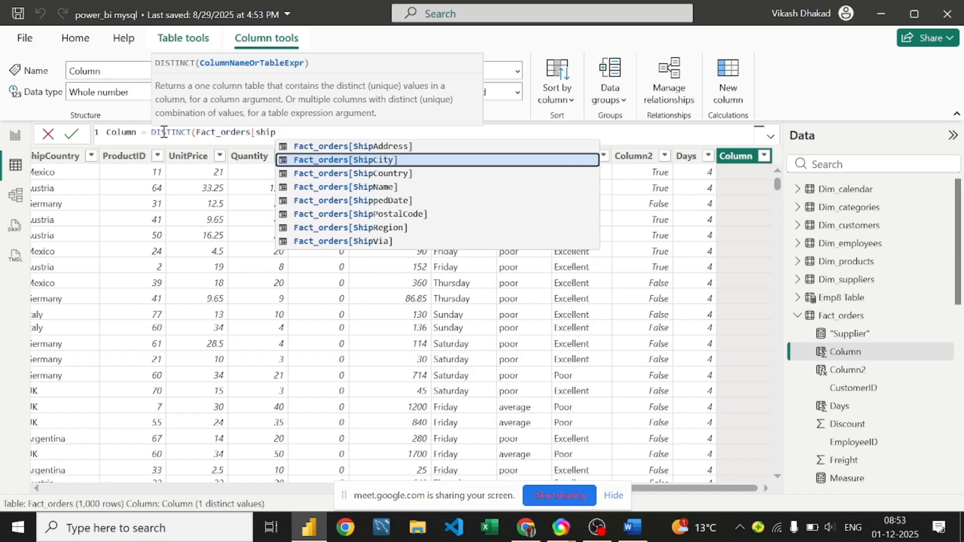
key(Tab)
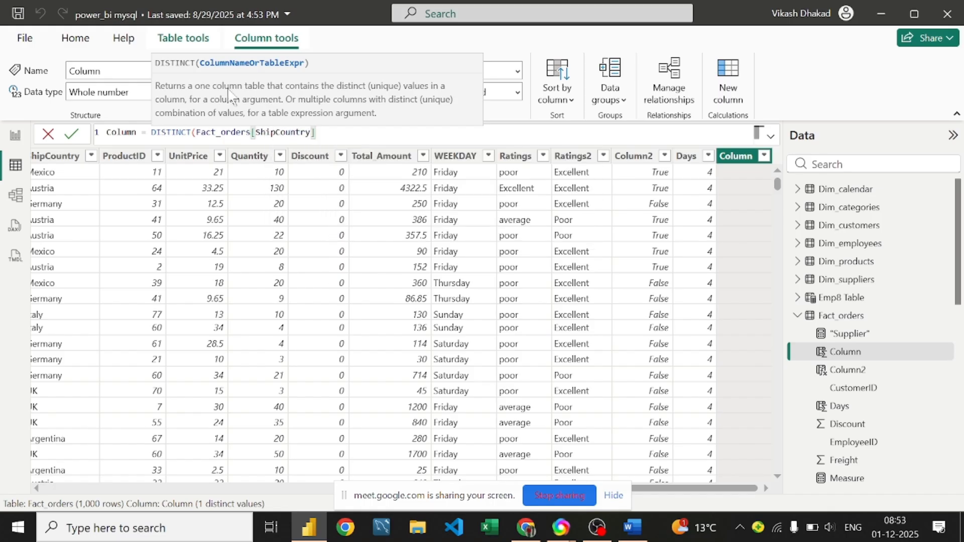
text())
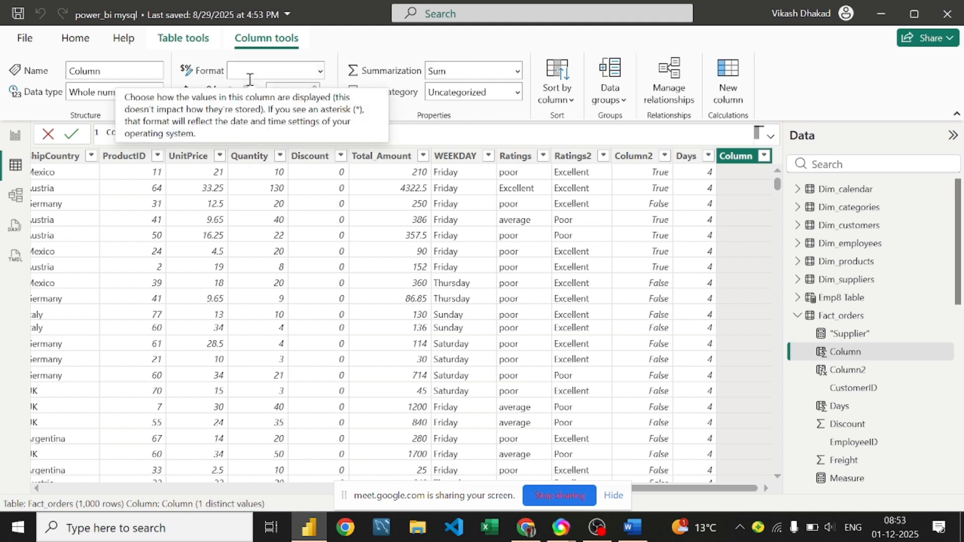
key(Return)
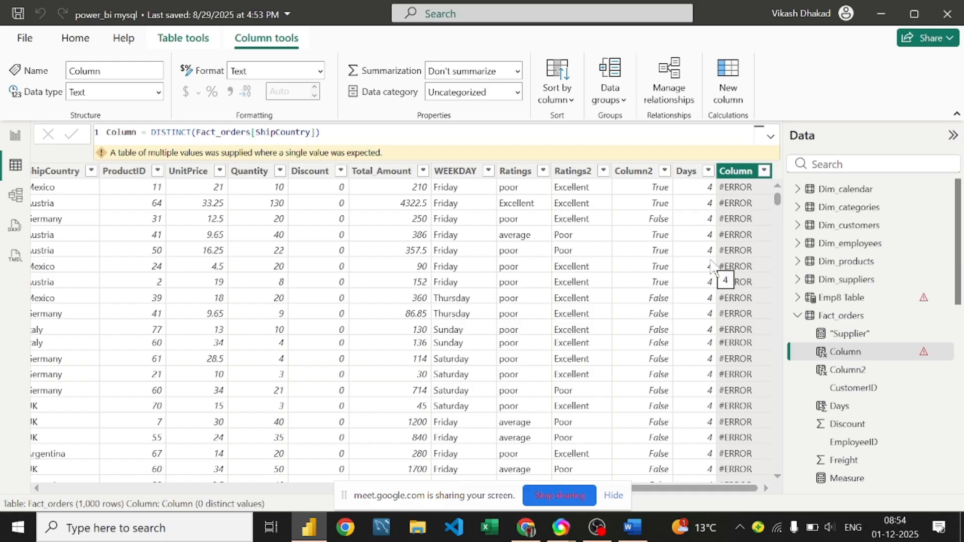
click(175, 46)
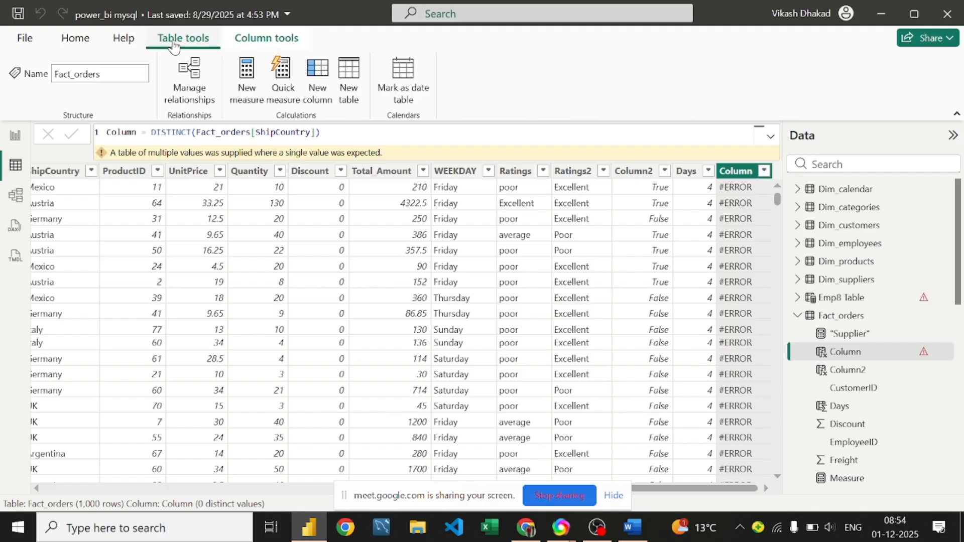
Step: Start a new calculated table as DISTINCT(Fact_orders[OrderID])
click(354, 82)
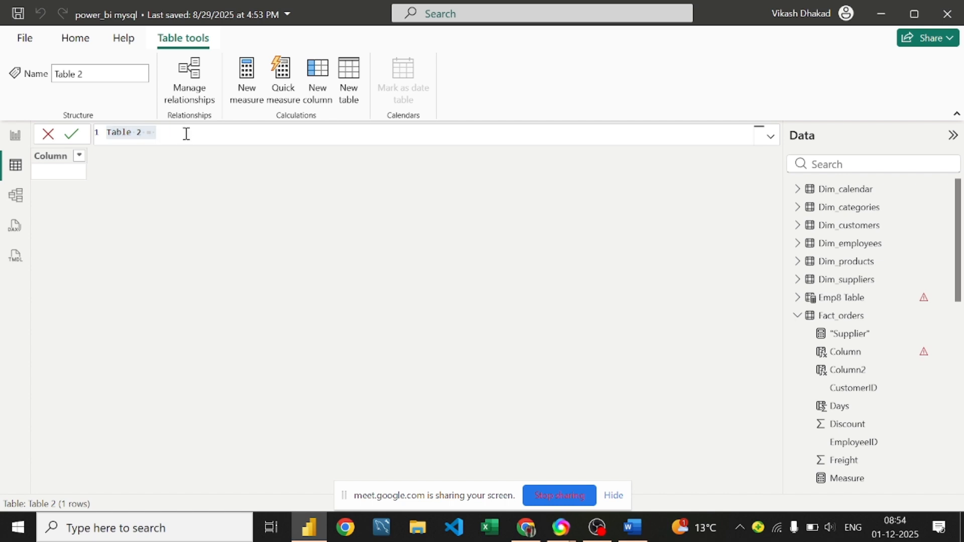
click(172, 136)
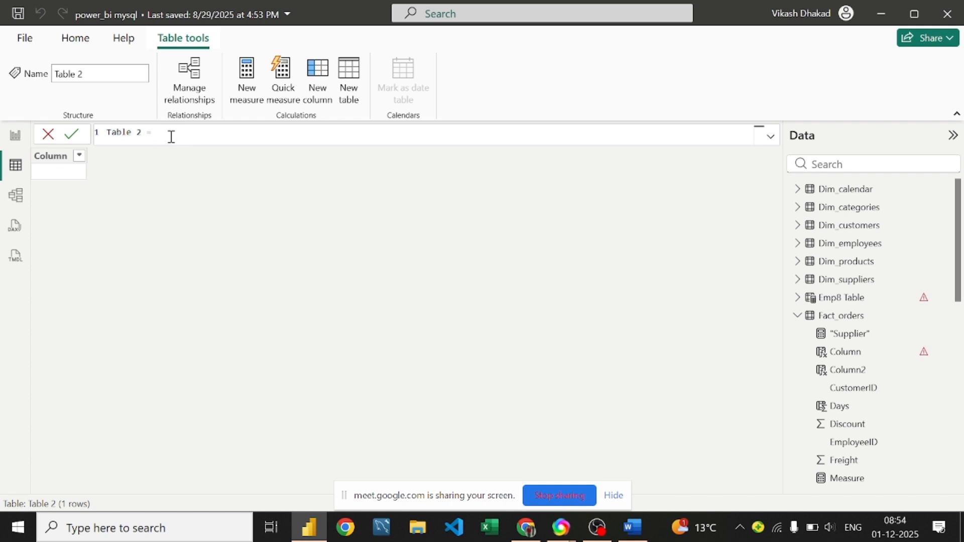
text(dist)
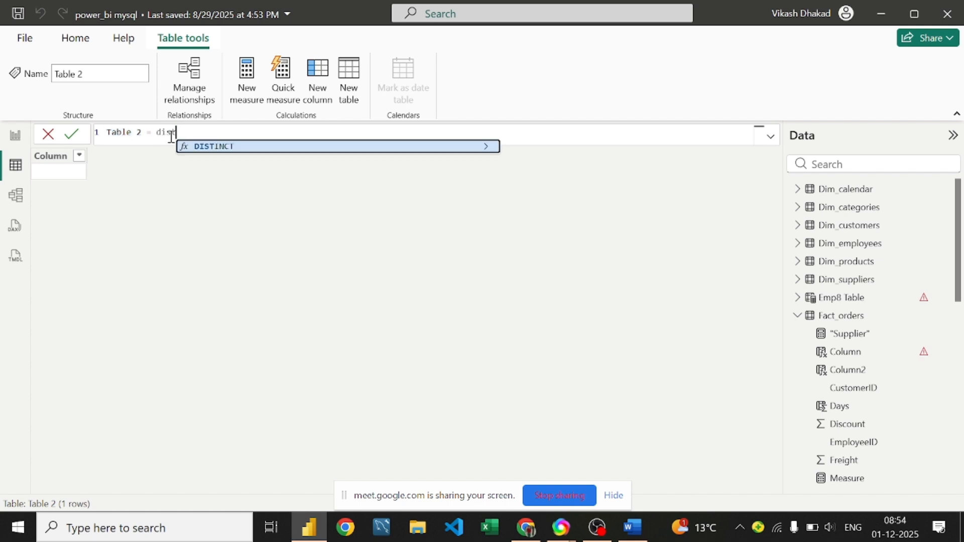
key(Tab)
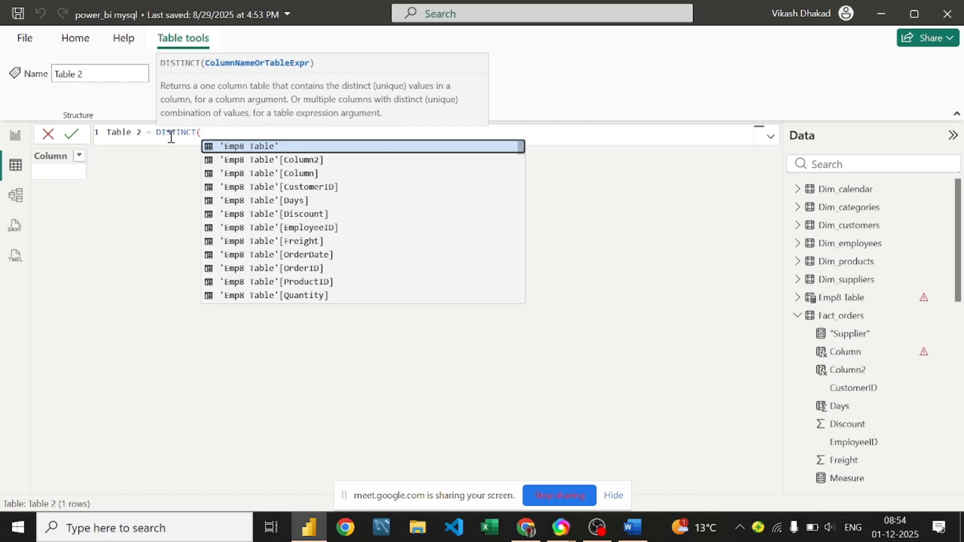
text(f)
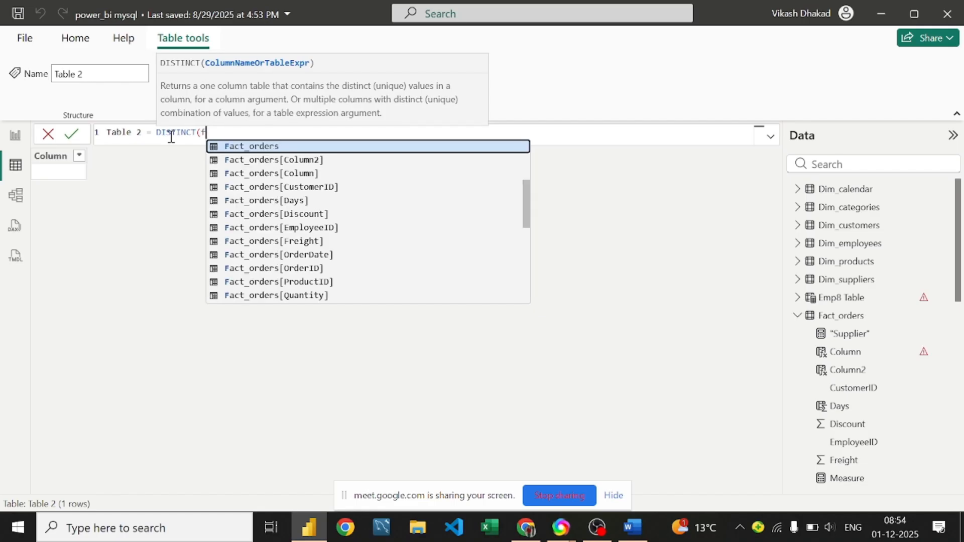
key(Tab)
text([)
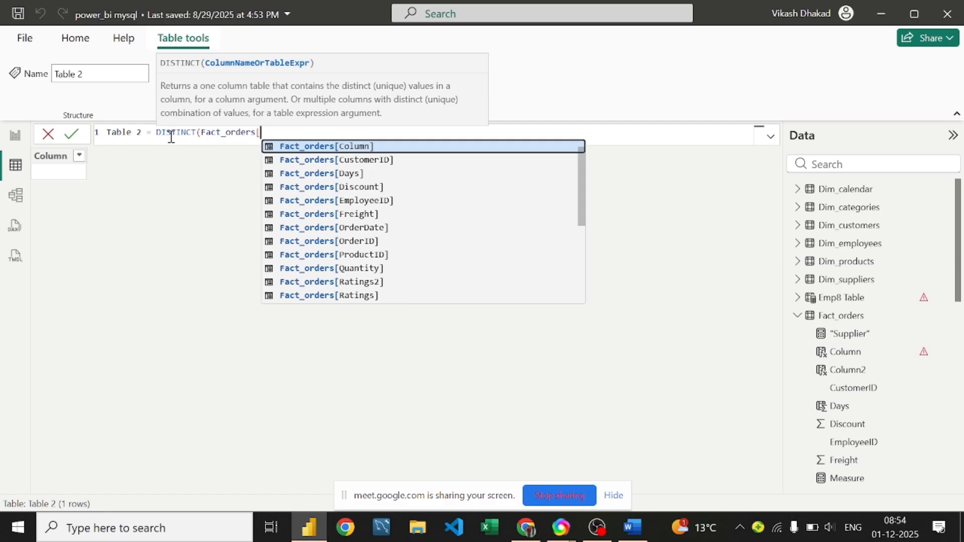
key(Down)
key(Down)
key(Down)
key(Down)
key(Down)
key(Down)
key(Down)
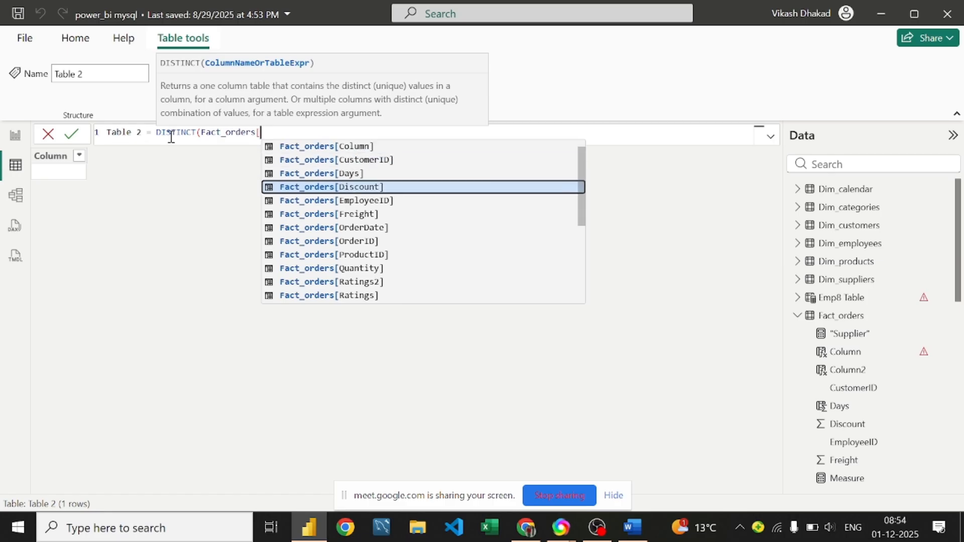
key(Tab)
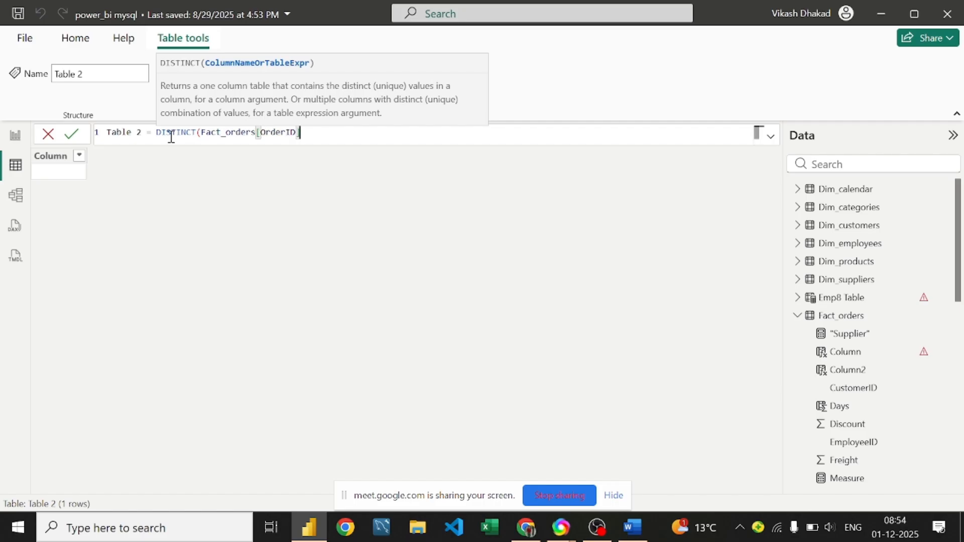
Step: Correct the argument so Table 2 = DISTINCT(Fact_orders[ShipCountry]), listing 21 countries
text(,fa)
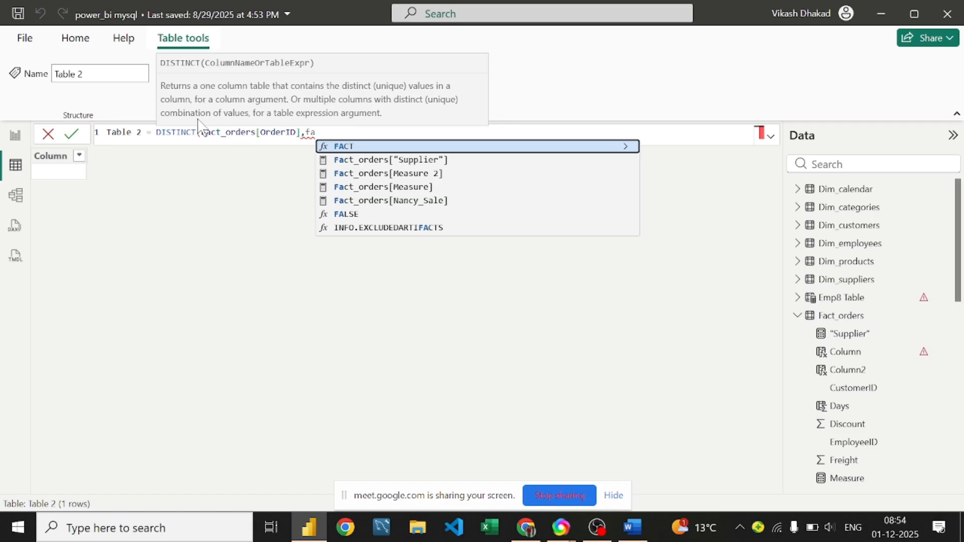
key(BackSpace)
key(BackSpace)
key(BackSpace)
key(BackSpace)
key(BackSpace)
key(BackSpace)
key(BackSpace)
key(BackSpace)
key(BackSpace)
key(BackSpace)
key(BackSpace)
key(BackSpace)
key(BackSpace)
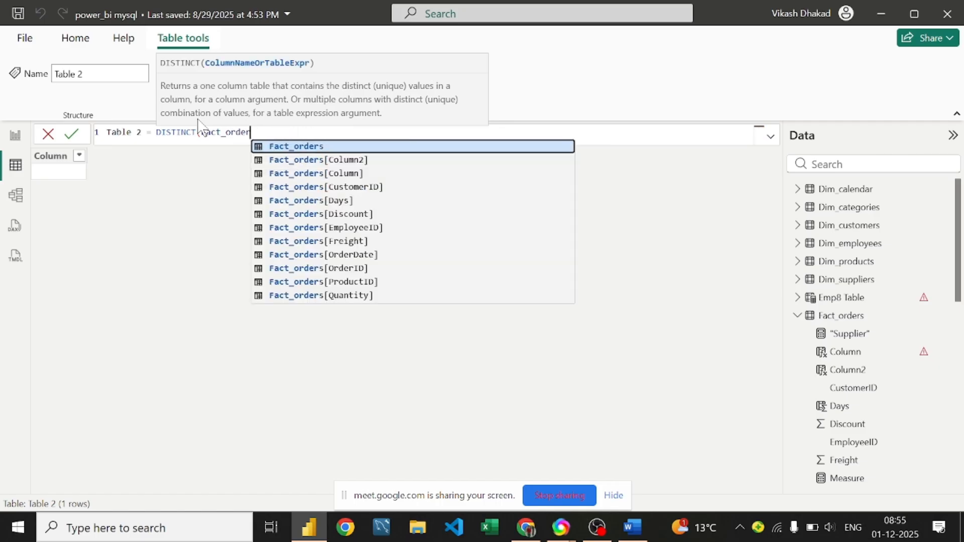
key(BackSpace)
key(BackSpace)
key(BackSpace)
key(BackSpace)
key(BackSpace)
key(BackSpace)
key(BackSpace)
key(BackSpace)
key(BackSpace)
key(BackSpace)
key(BackSpace)
key(BackSpace)
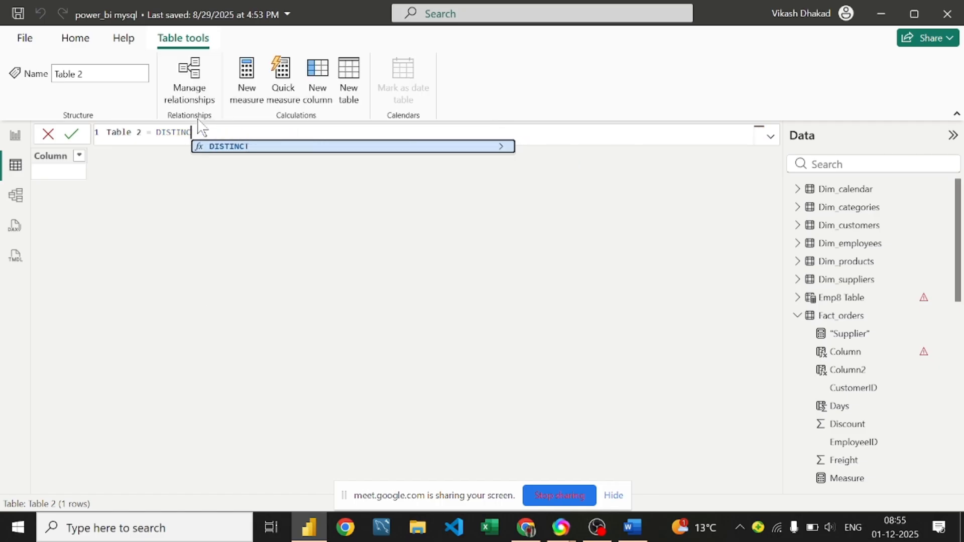
text(T(F)
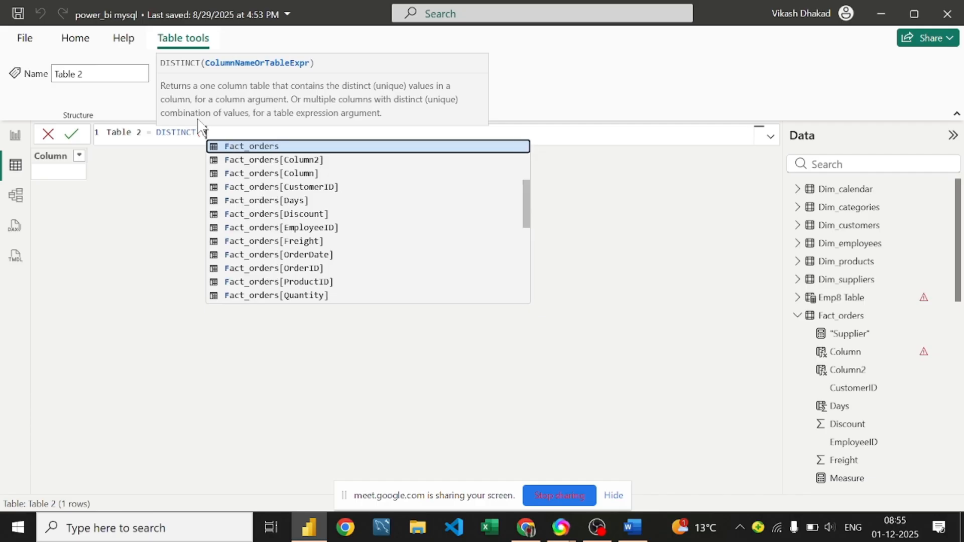
key(Tab)
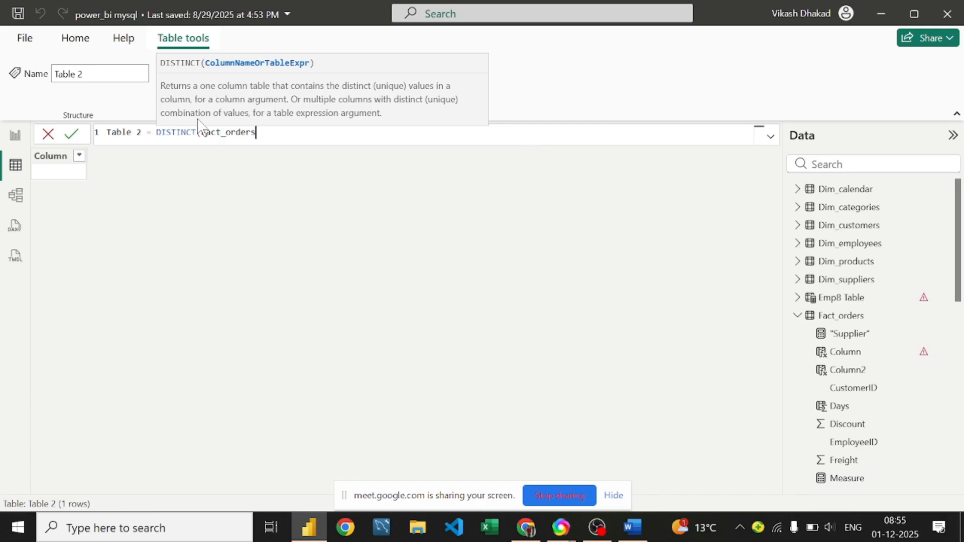
text([ship)
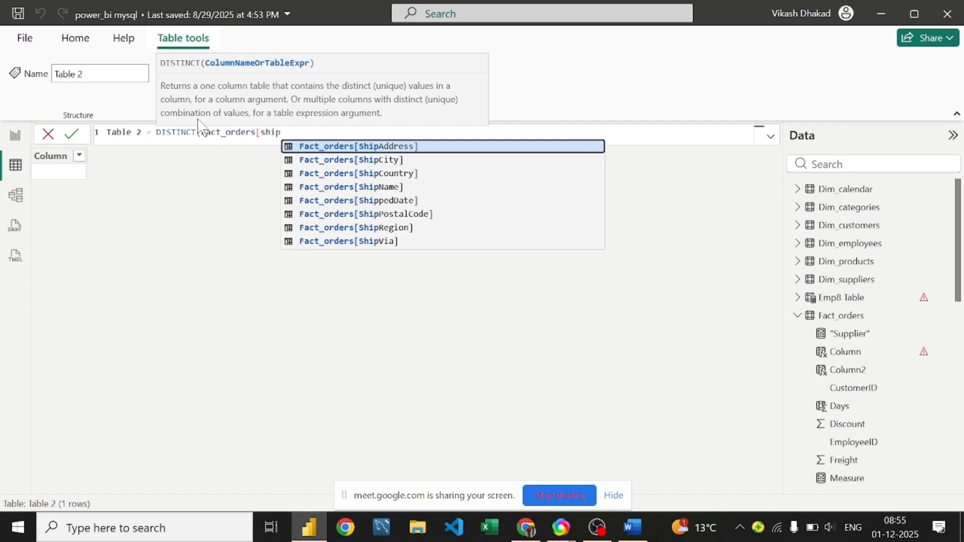
text(cou)
key(Tab)
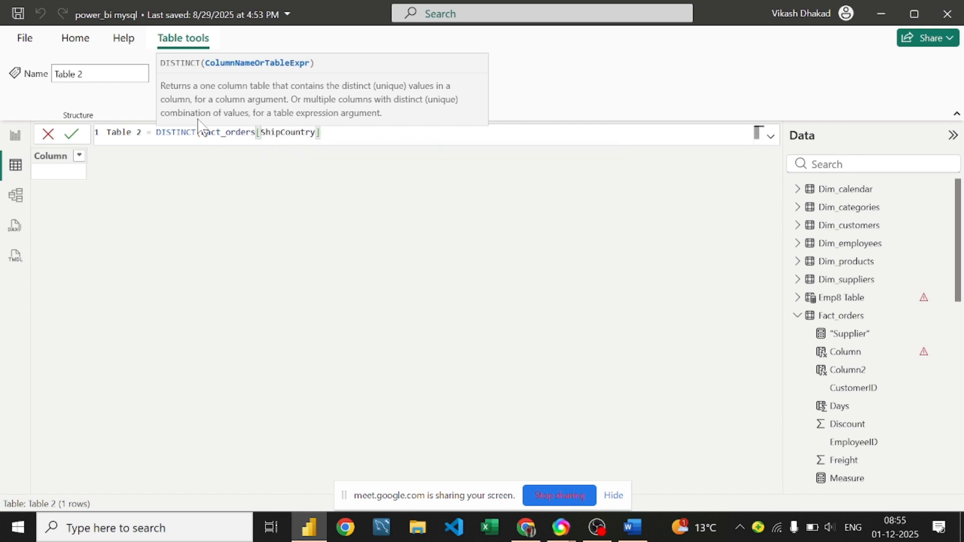
text())
key(Return)
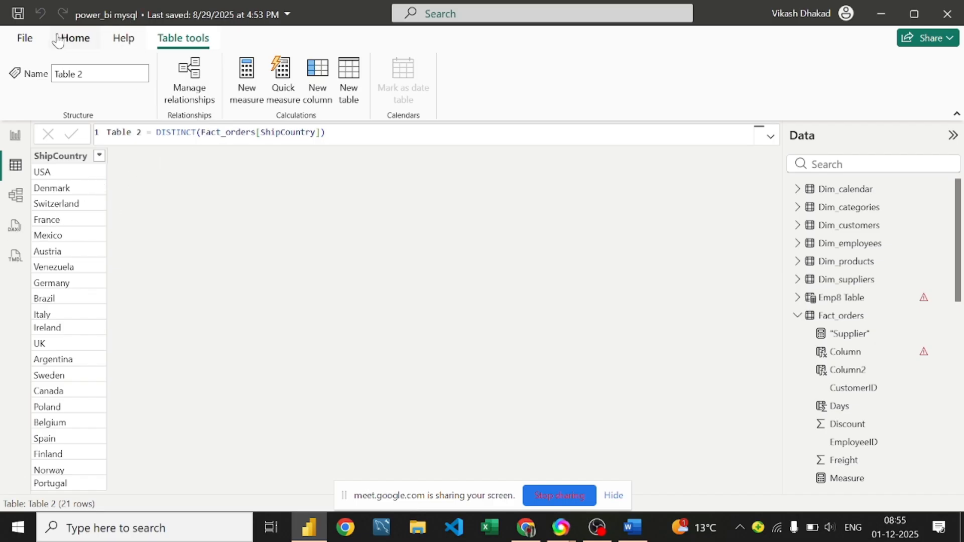
Step: Select Table 2's ShipCountry column and switch to the Home ribbon
click(53, 156)
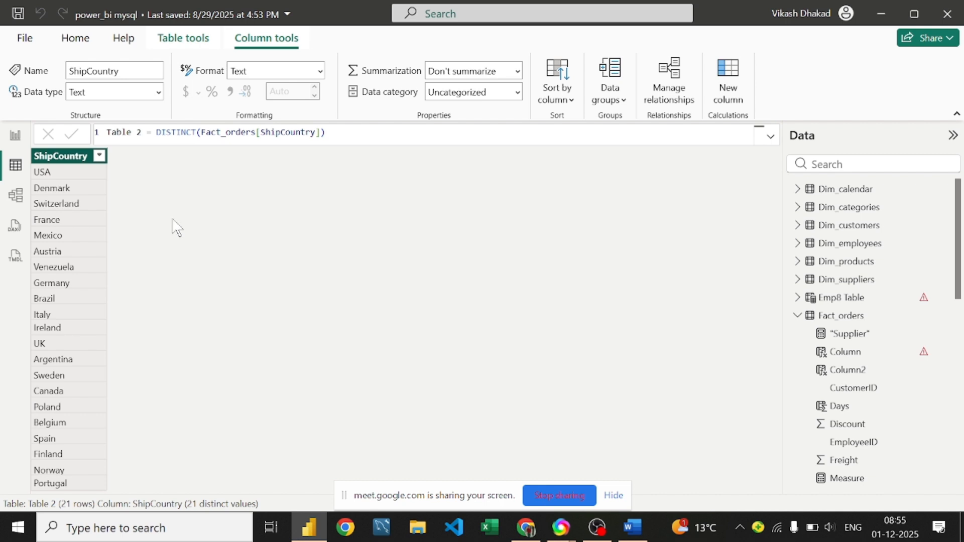
click(68, 45)
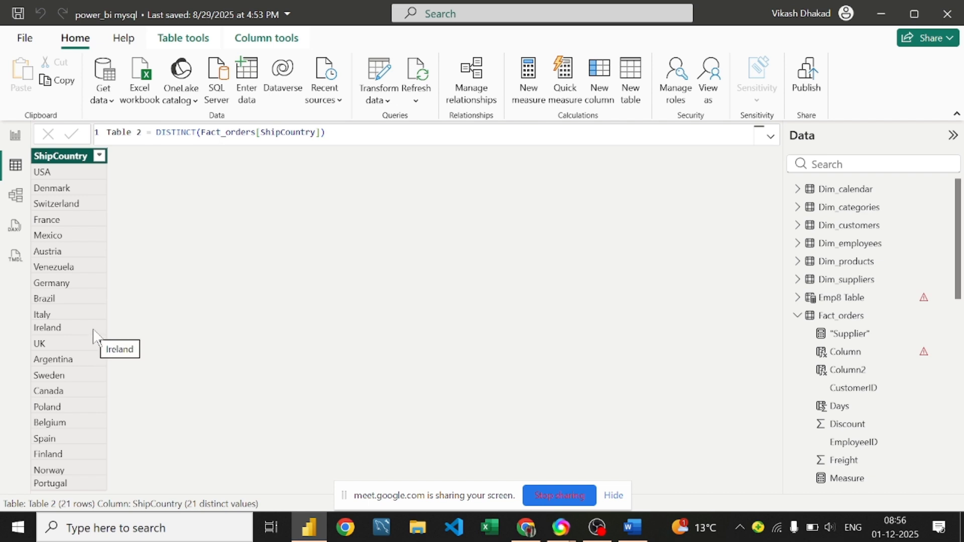
Step: Select the empty visual on Page 4, then bring up the DAX Function With Example Word notes
click(7, 136)
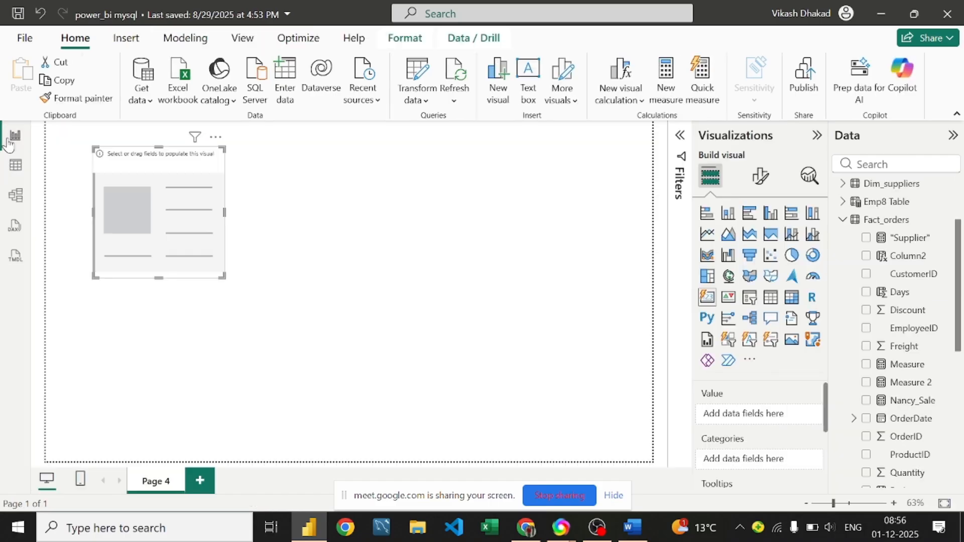
click(170, 196)
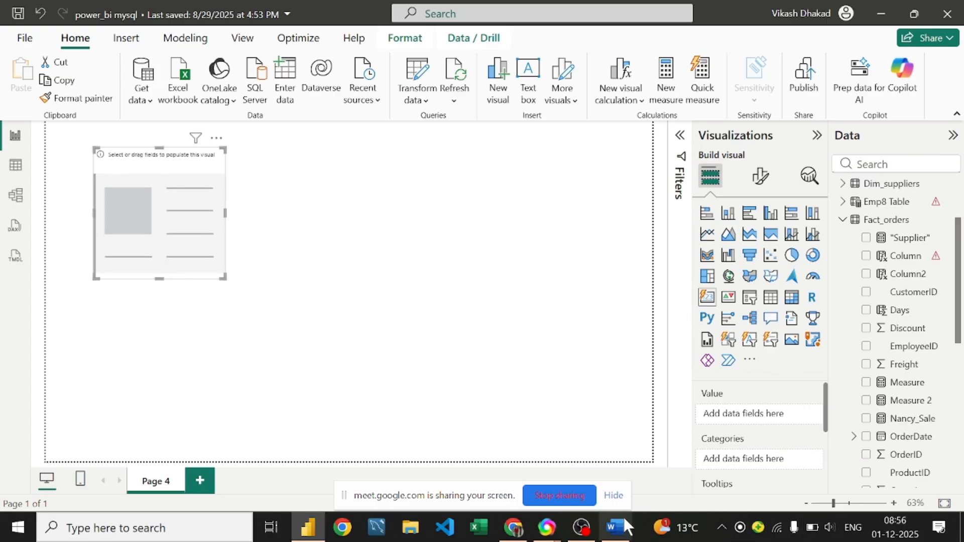
click(615, 527)
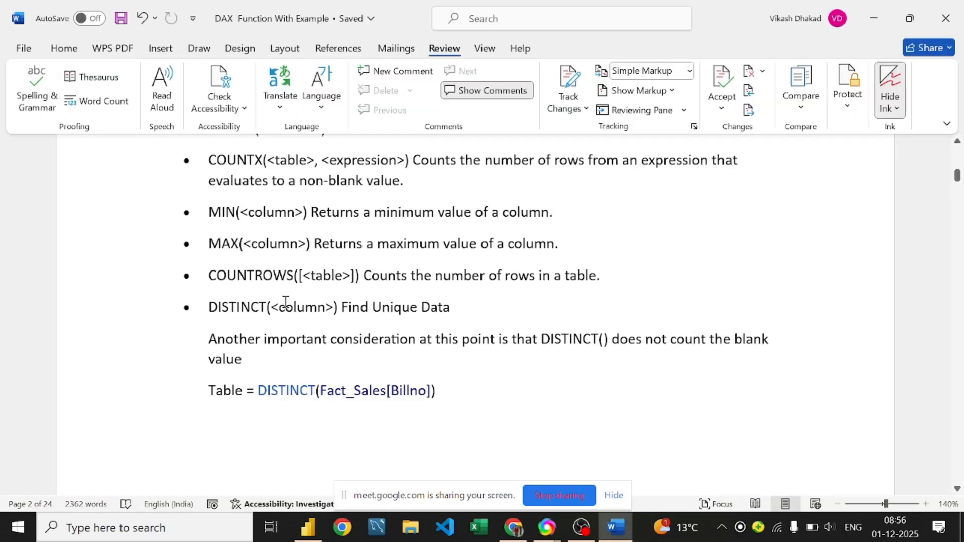
Step: Read down to the RANKX examples, highlighting the DISTINCTCOUNT line, then return to Power BI
scroll(285, 301, down, 3)
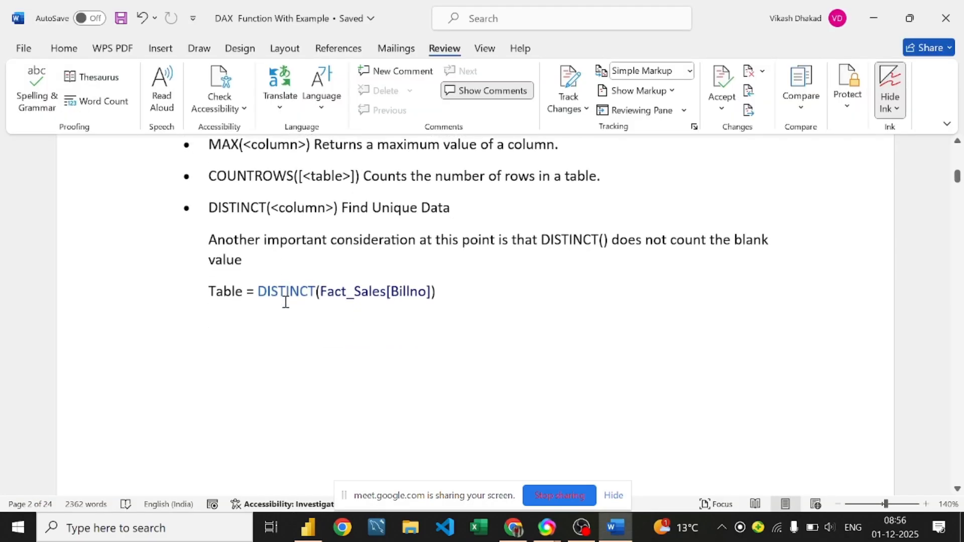
scroll(286, 301, down, 10)
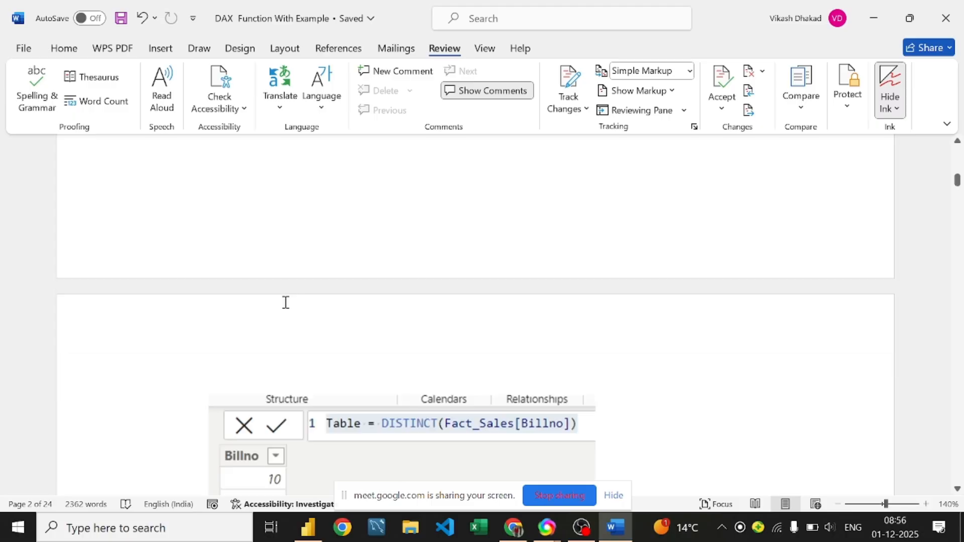
scroll(285, 305, down, 9)
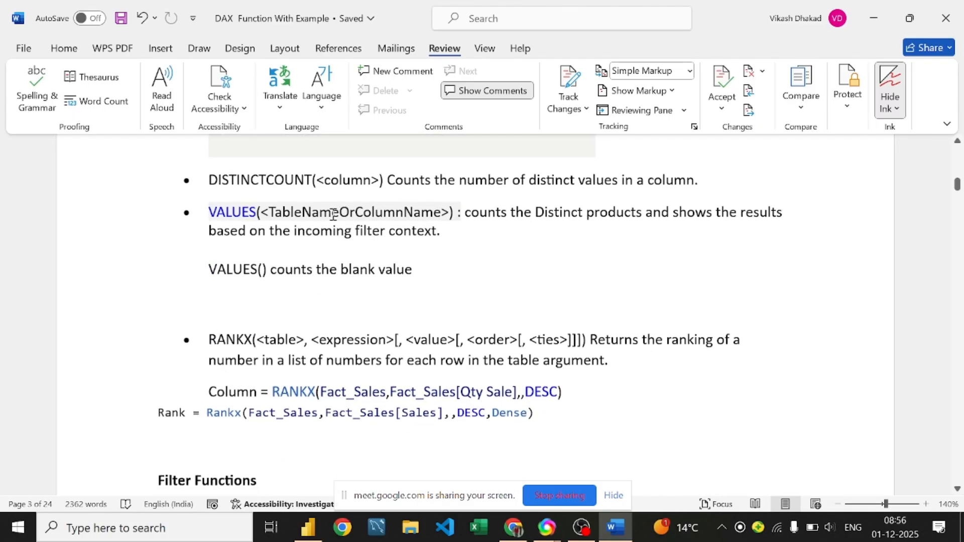
drag(211, 176, 695, 189)
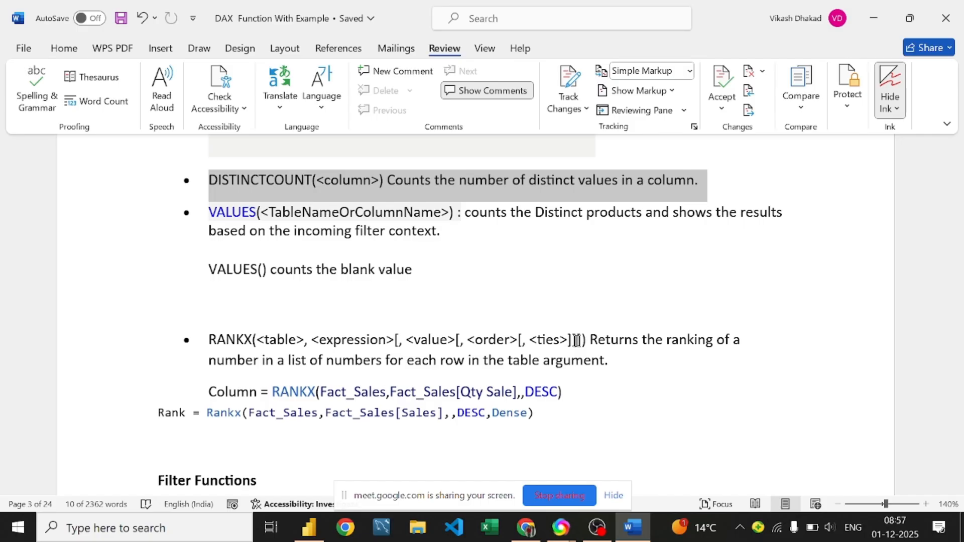
click(306, 532)
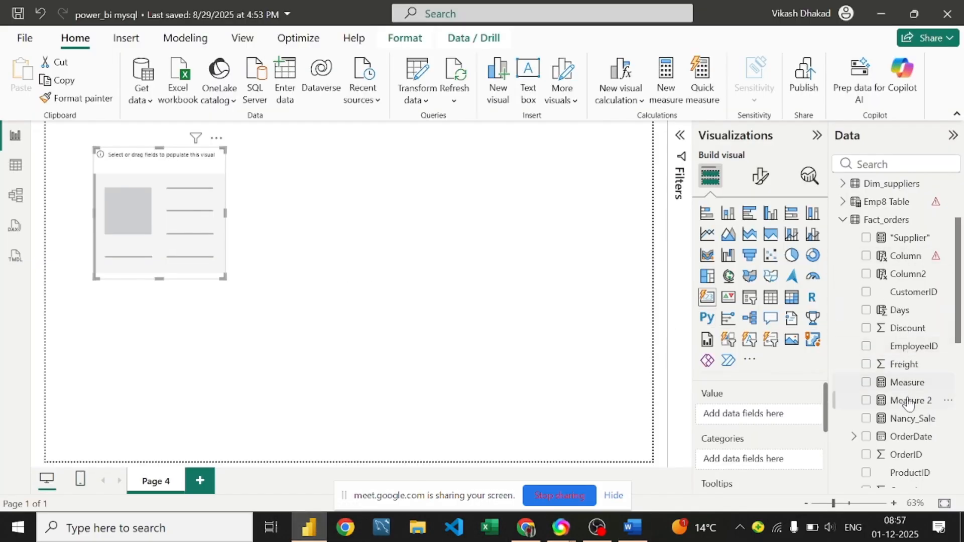
Step: Select Table 2, move the empty visual lower on the page, and view Table 2's grid
scroll(906, 322, down, 5)
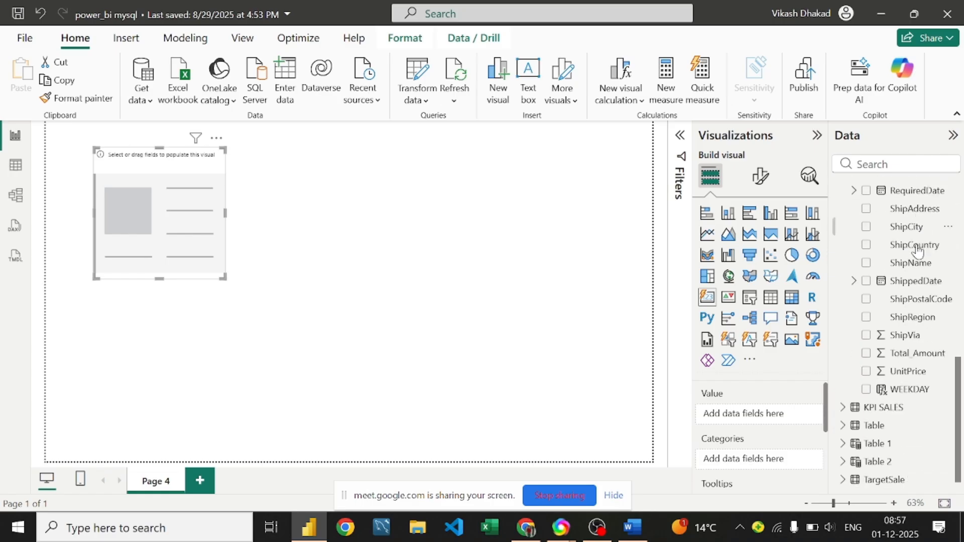
double_click(878, 460)
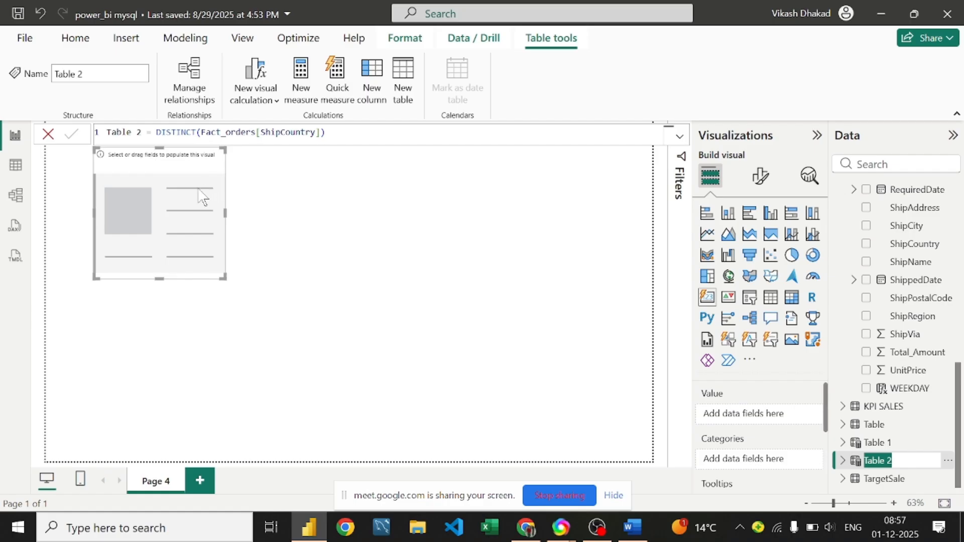
drag(186, 194, 181, 250)
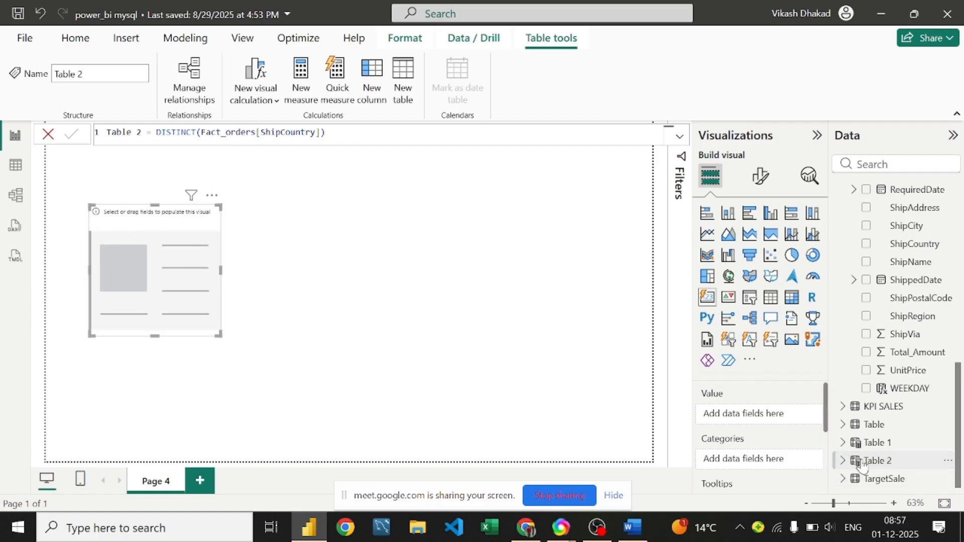
click(15, 167)
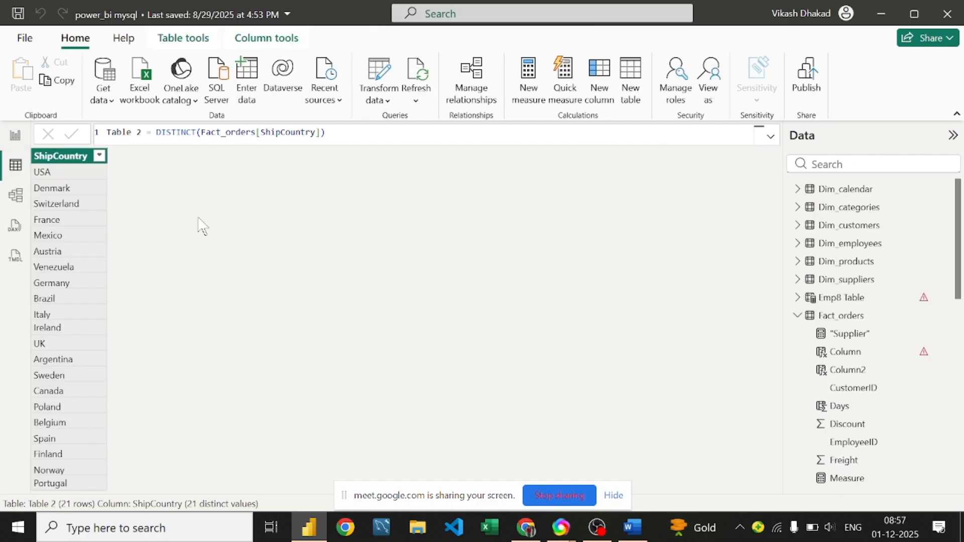
double_click(198, 133)
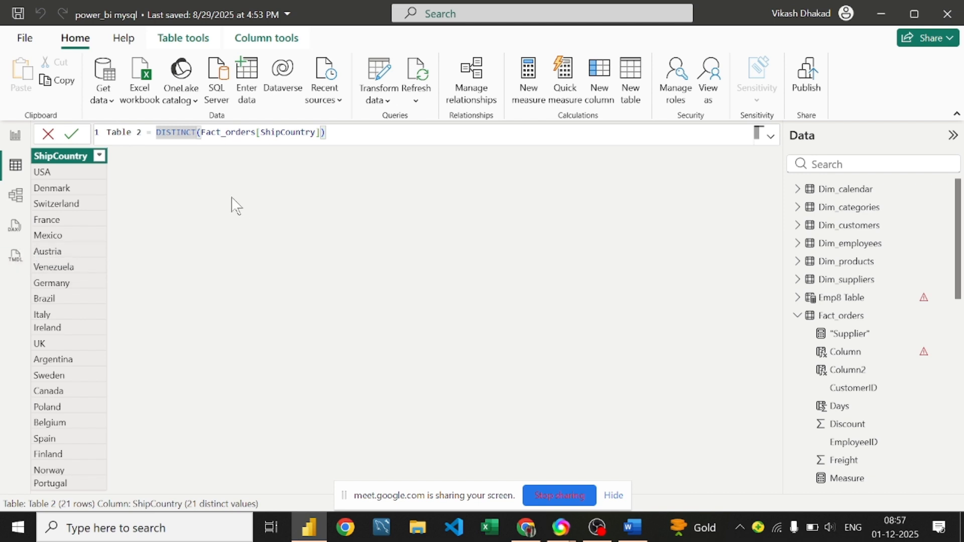
text(count)
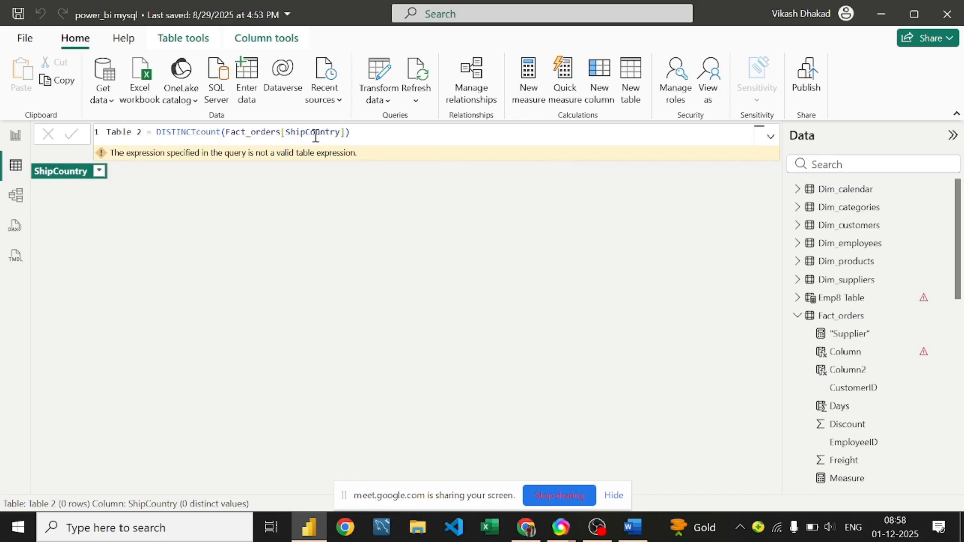
click(365, 129)
key(ctrl+z)
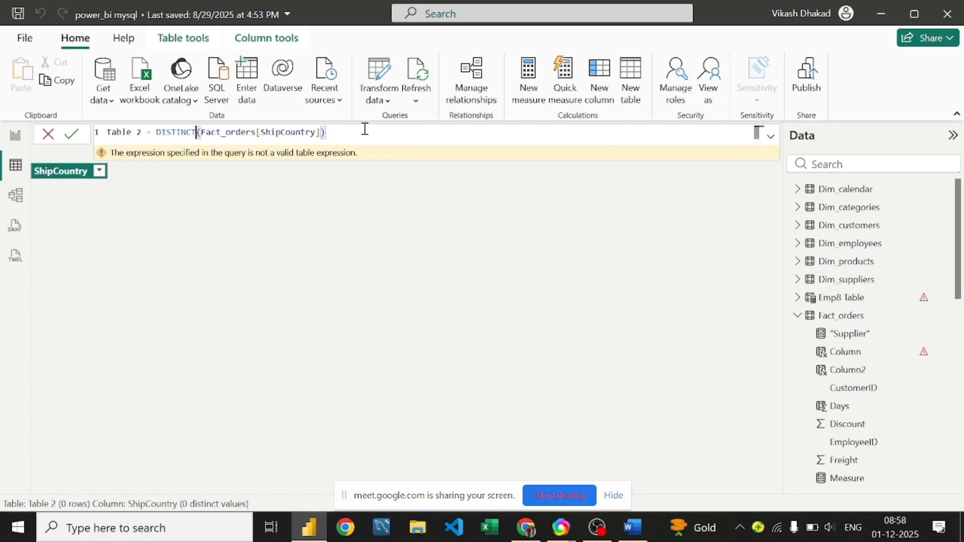
click(365, 129)
key(Return)
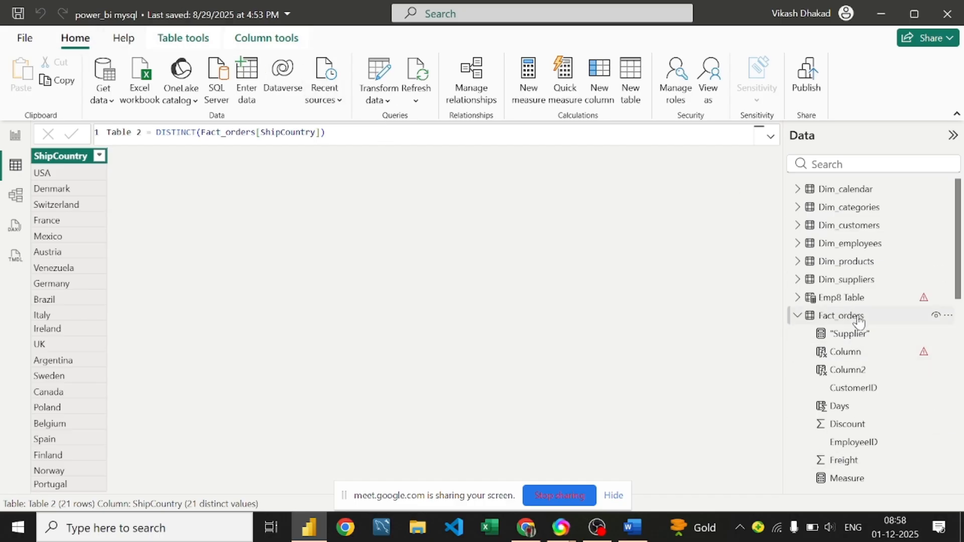
Step: Create Measure 3 under Table 2 via Table tools > New measure
scroll(852, 410, down, 10)
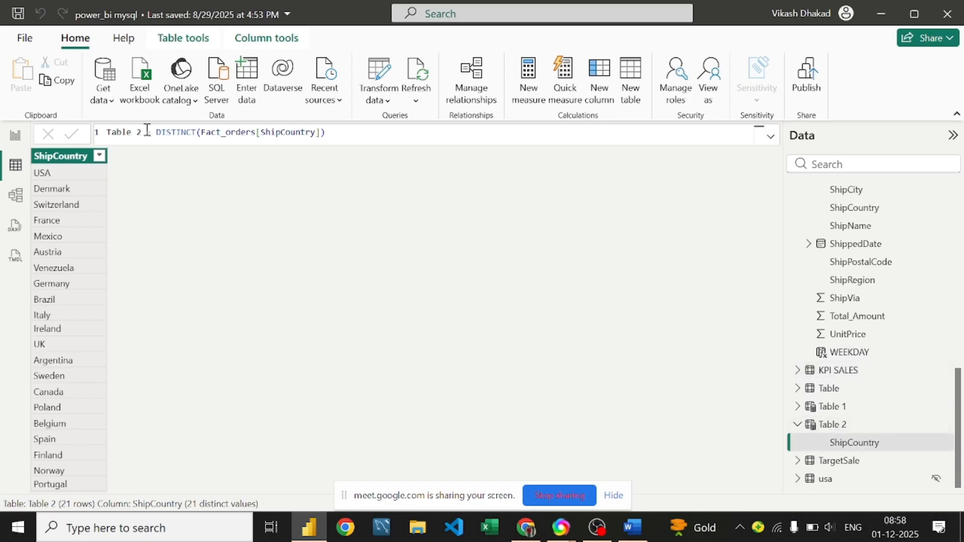
click(187, 45)
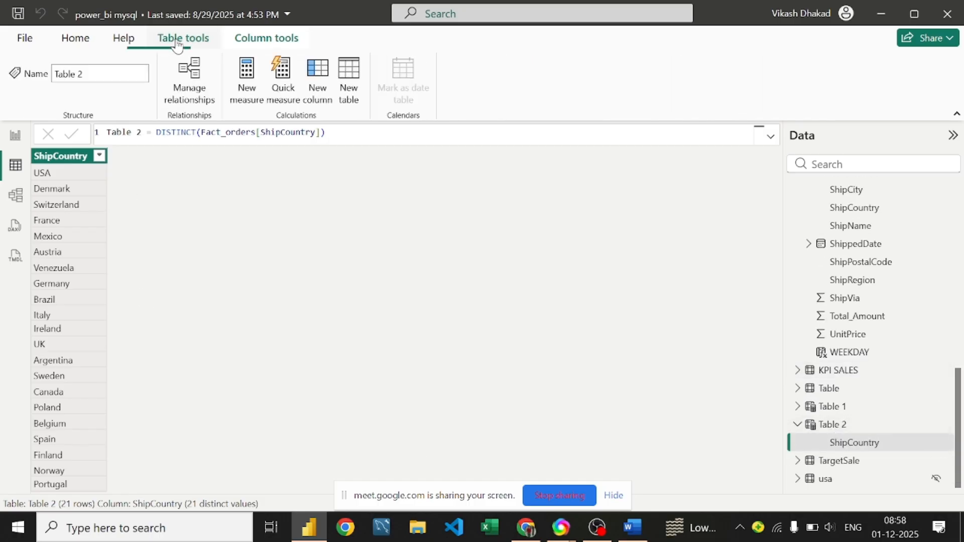
click(245, 75)
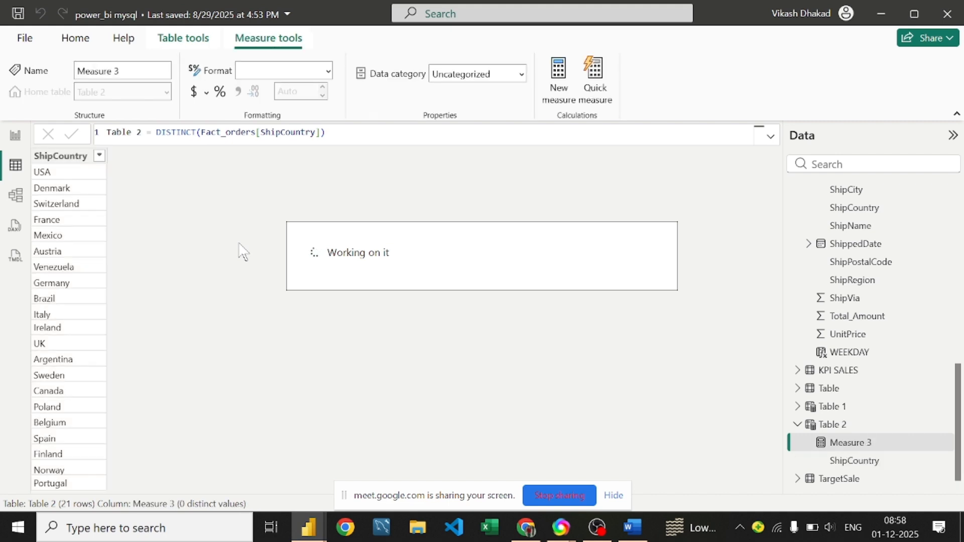
Step: Enter Measure 3 = DISTINCTCOUNT(Fact_orders[ShipCountry]) in the formula bar and commit it
click(194, 137)
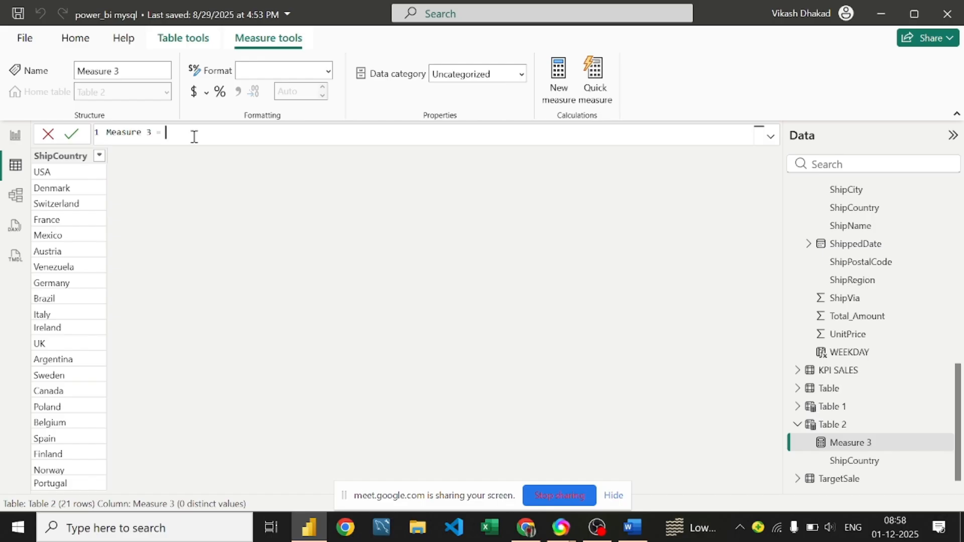
text(dis)
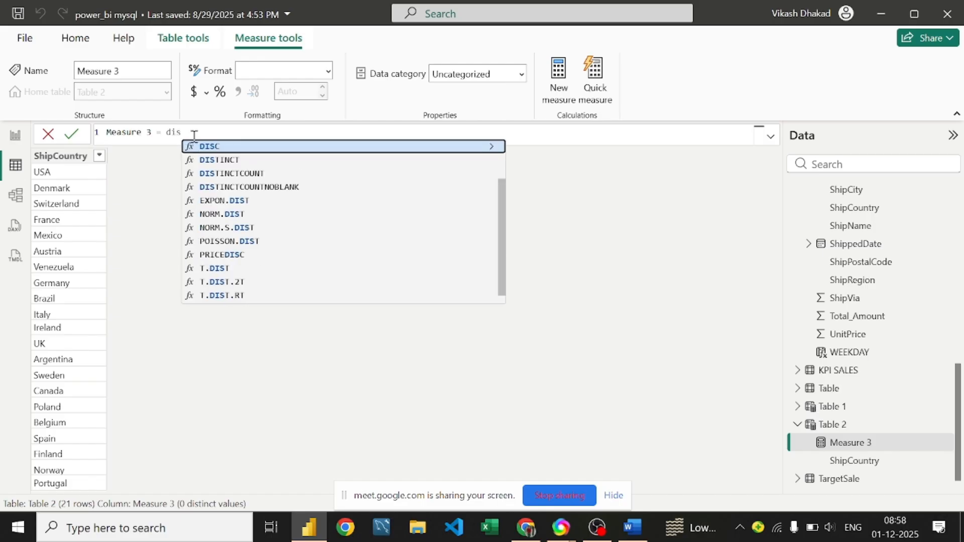
text(tinct)
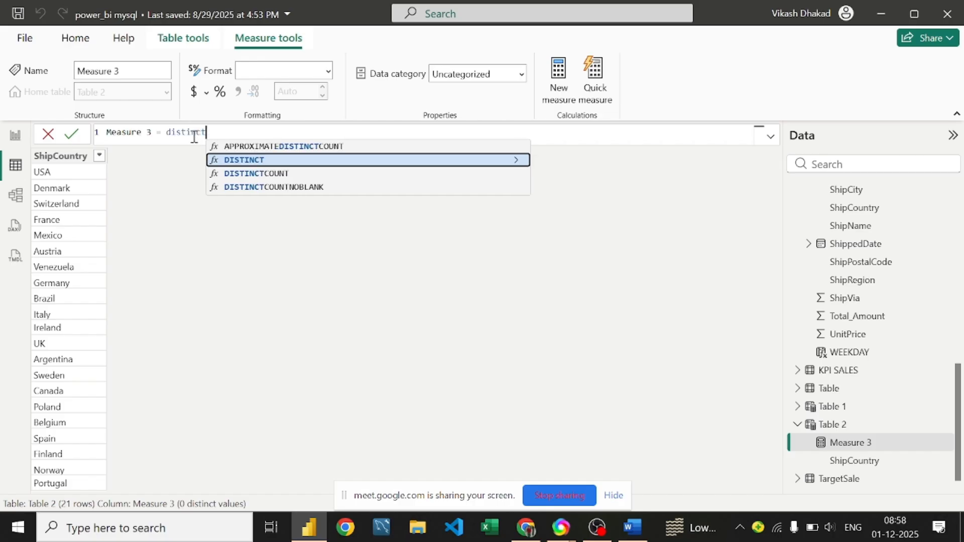
key(Down)
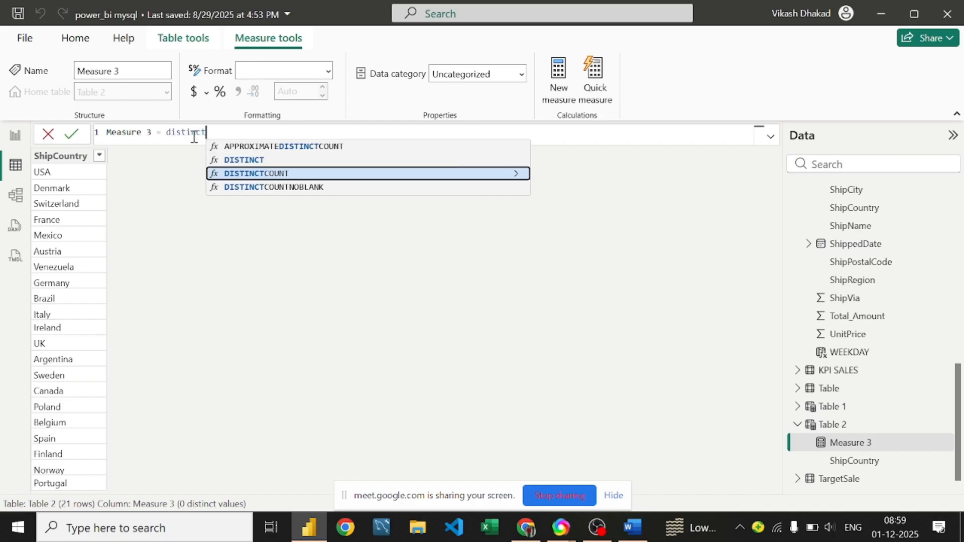
key(Tab)
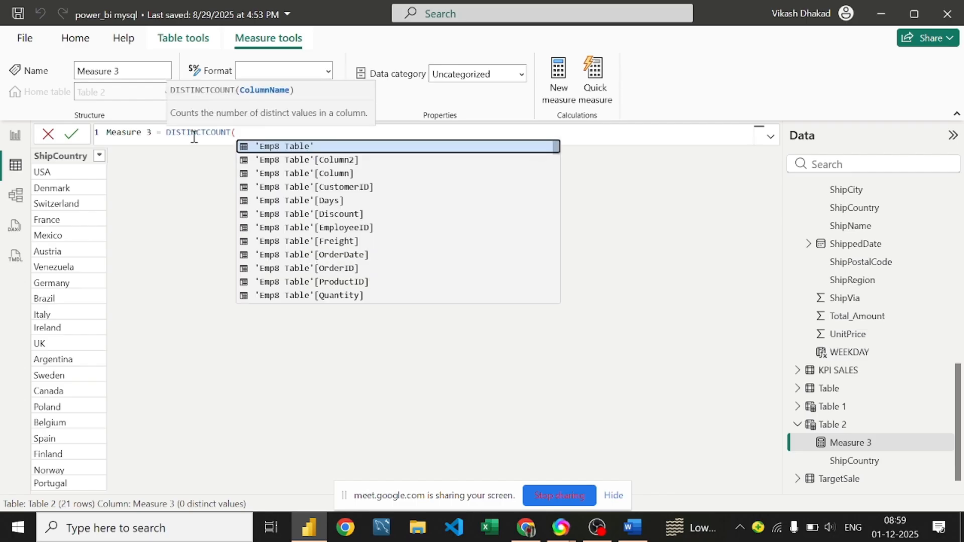
text(Fact_orders)
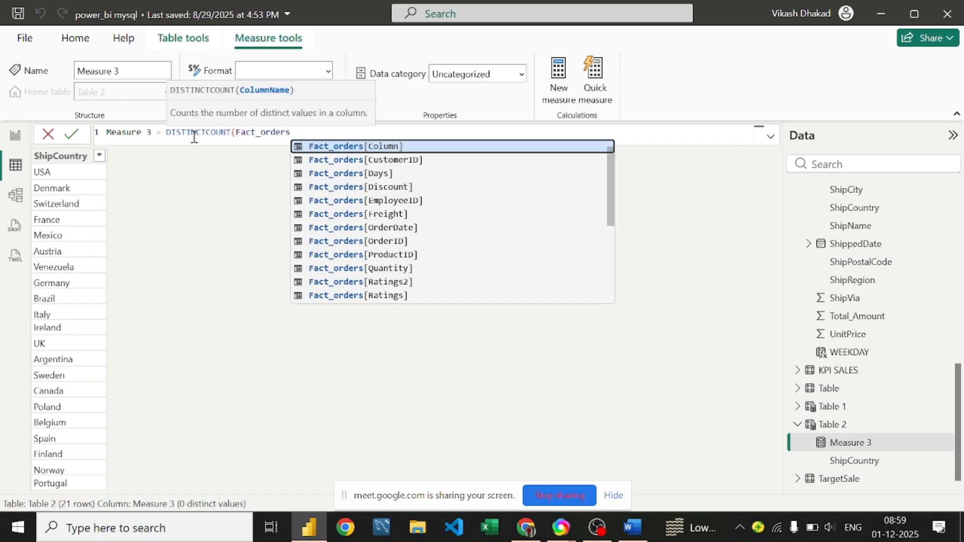
text([Shipcoun)
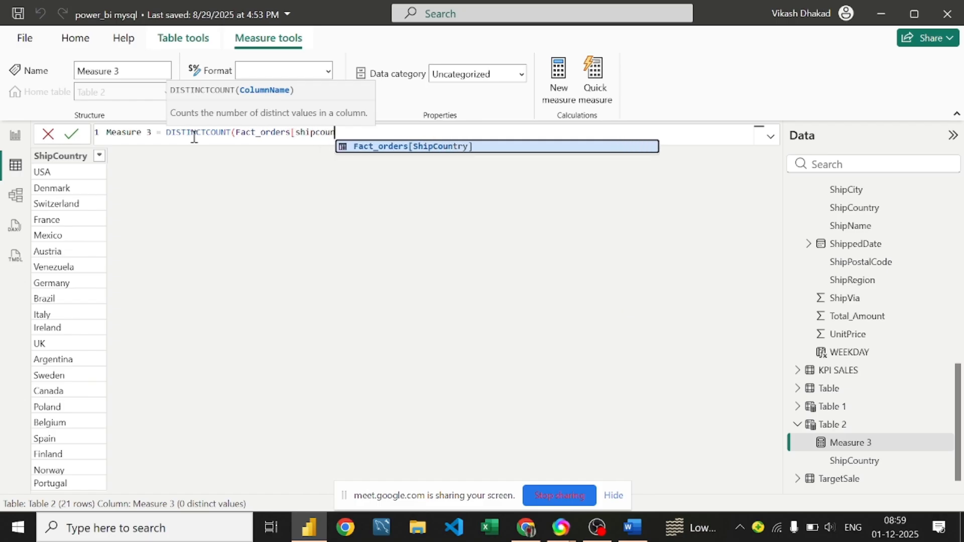
key(Tab)
text())
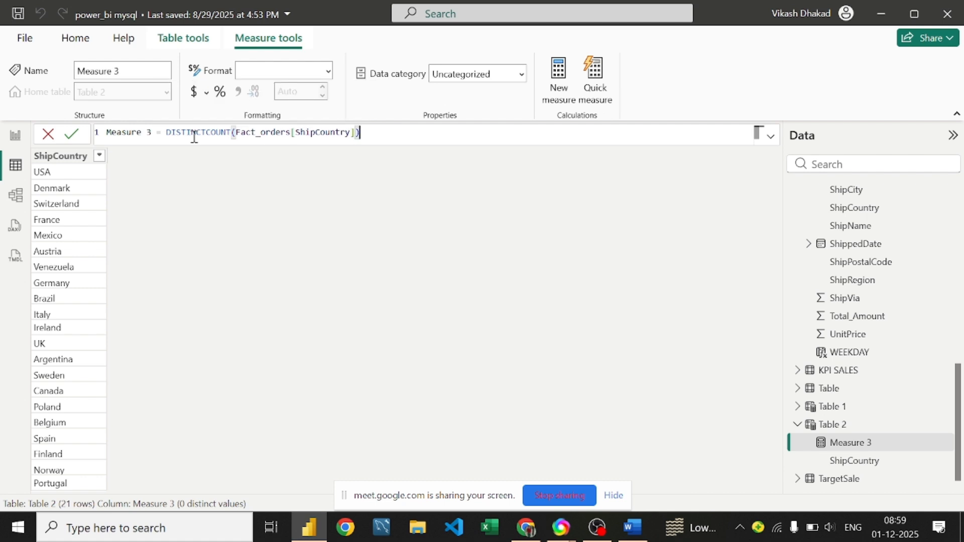
key(Return)
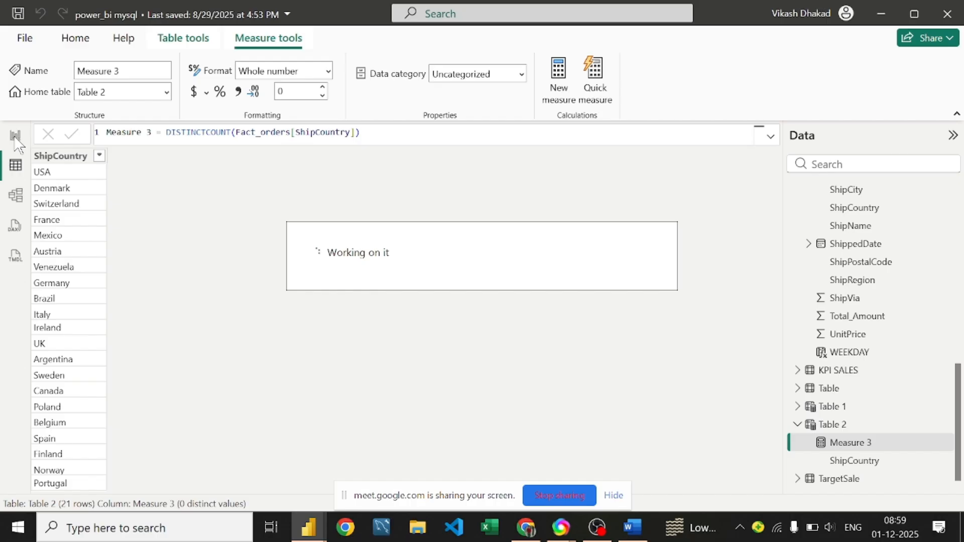
Step: Drop Measure 3 into the empty card on Page 4 so it reads 21, then bring up the Word DAX notes
click(15, 140)
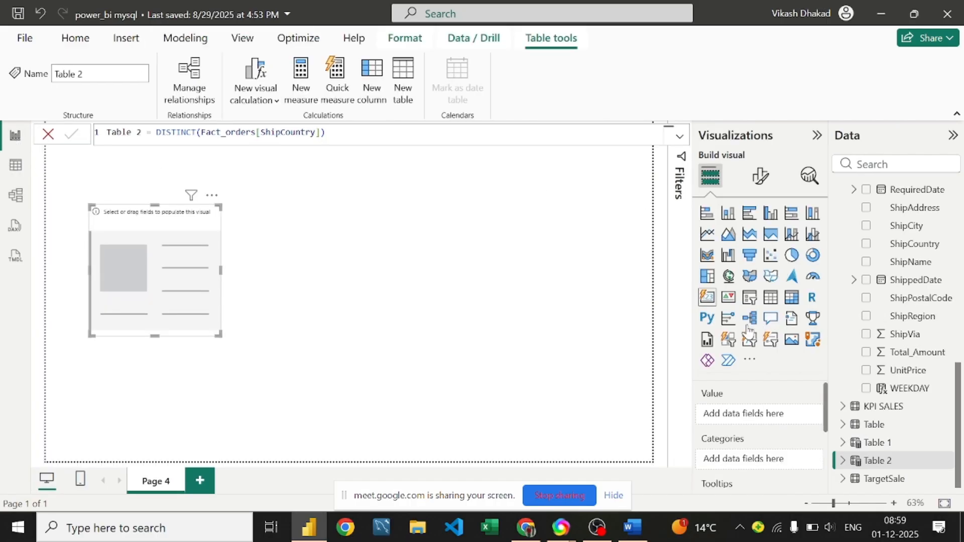
click(153, 250)
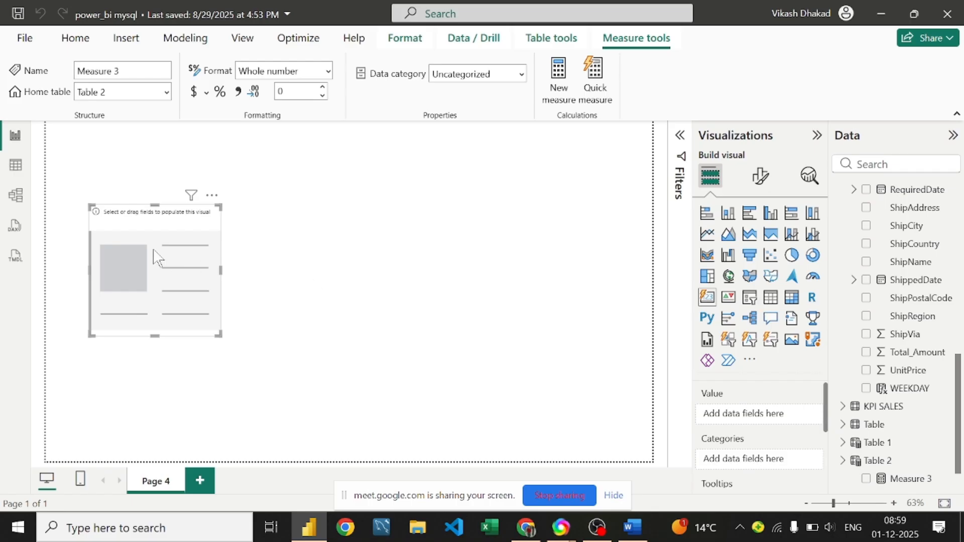
scroll(908, 346, down, 1)
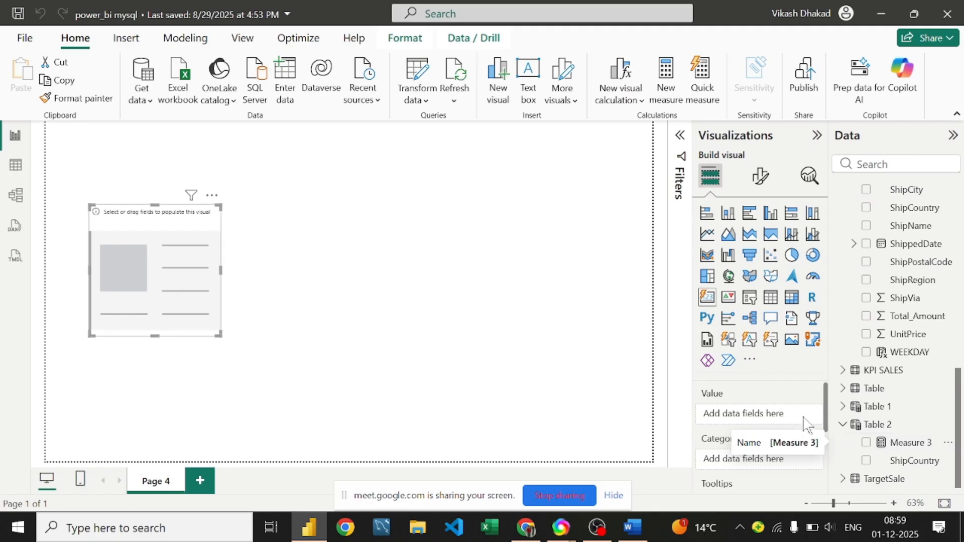
drag(912, 444, 184, 294)
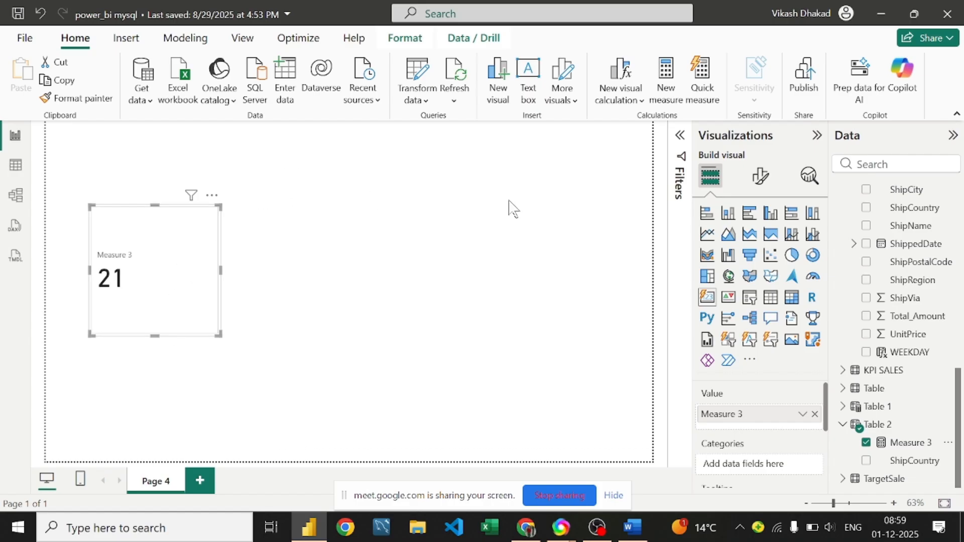
click(632, 527)
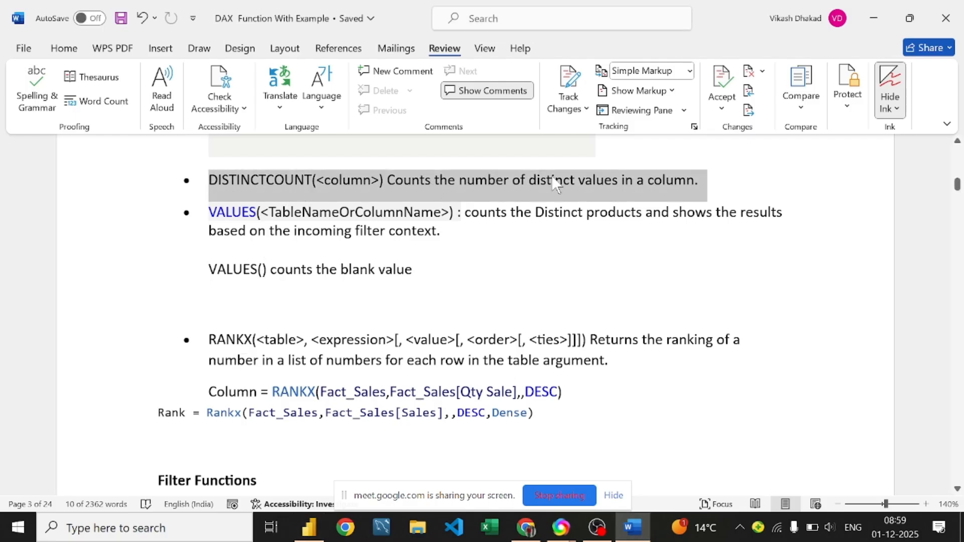
Step: Scroll the DAX Function With Example notes from DISTINCTCOUNT down to the RANKX bullet, then return to Power BI
click(699, 180)
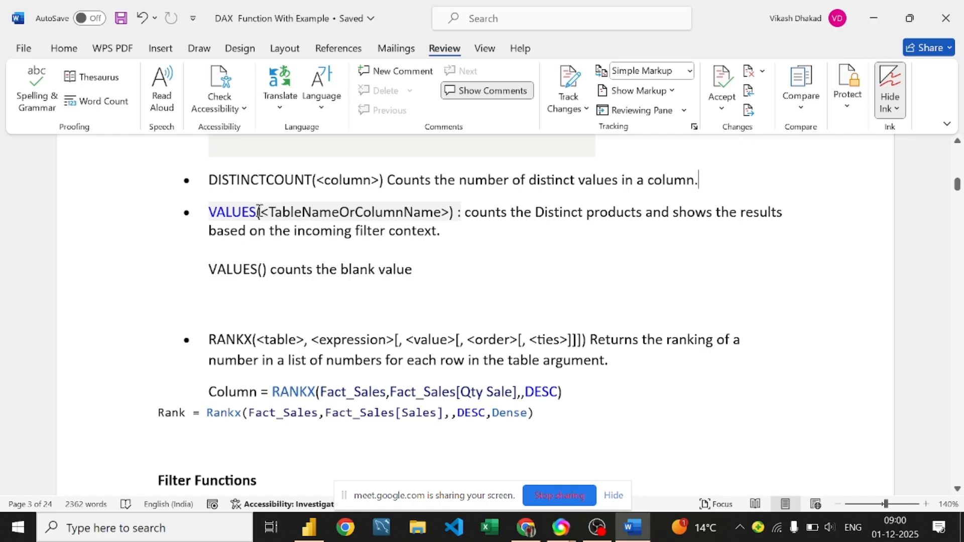
scroll(242, 211, down, 1)
scroll(243, 211, down, 2)
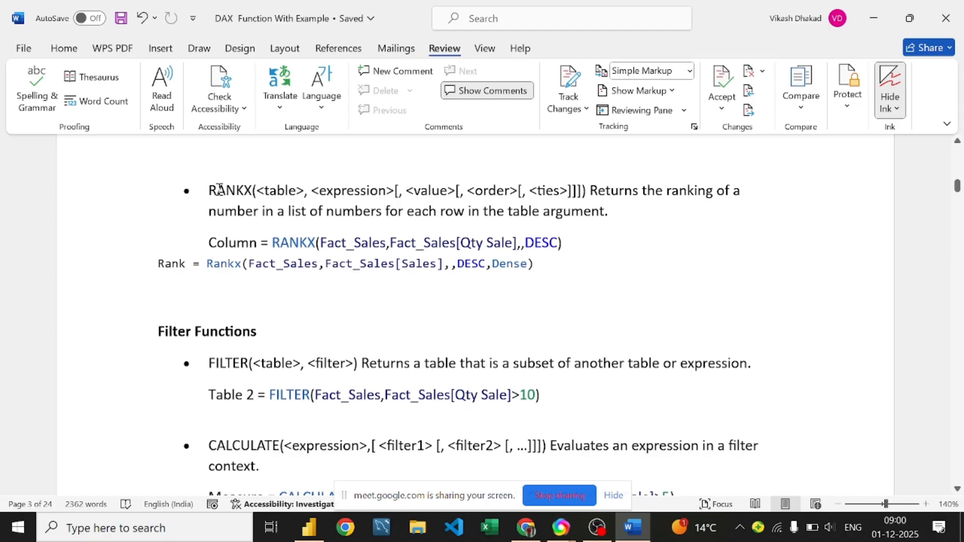
scroll(217, 191, down, 1)
scroll(216, 191, up, 2)
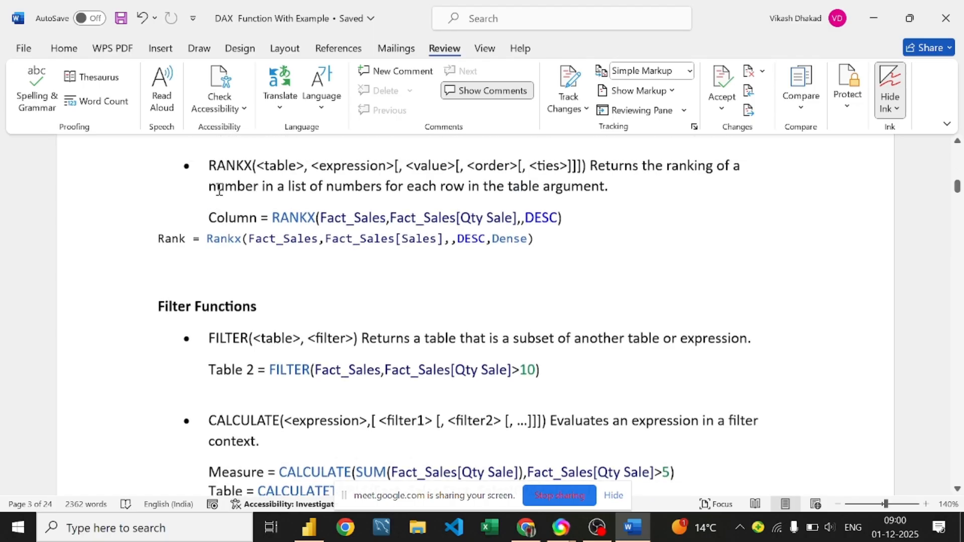
click(452, 221)
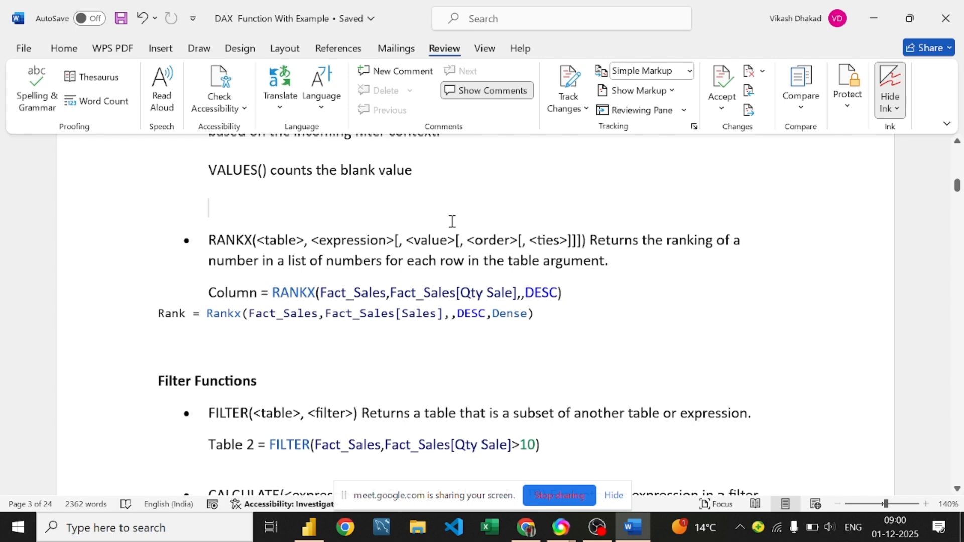
scroll(451, 213, up, 2)
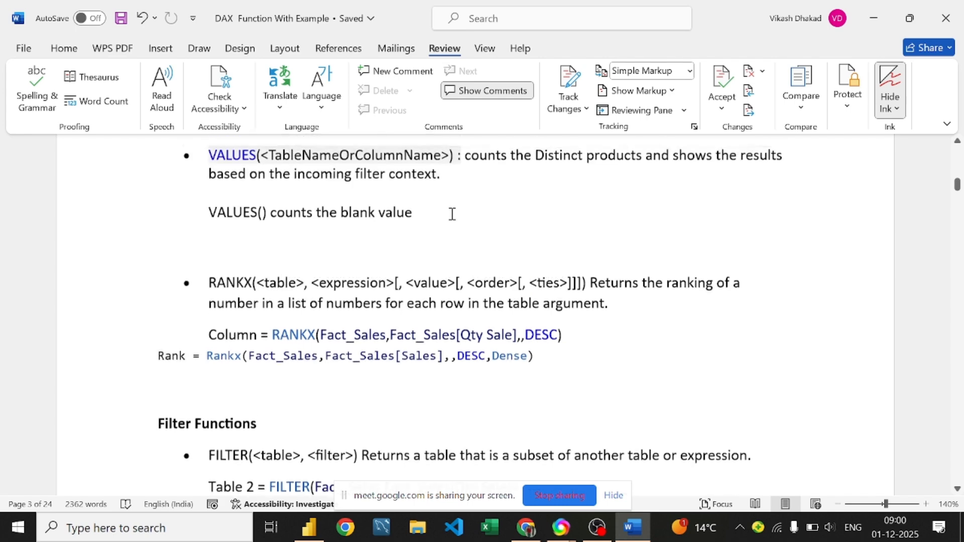
scroll(451, 213, down, 2)
scroll(451, 213, down, 1)
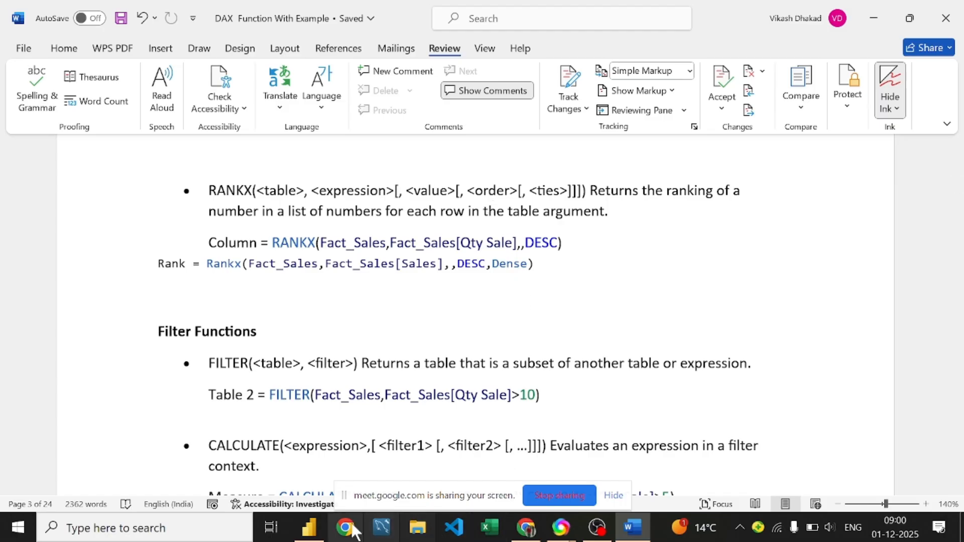
click(297, 530)
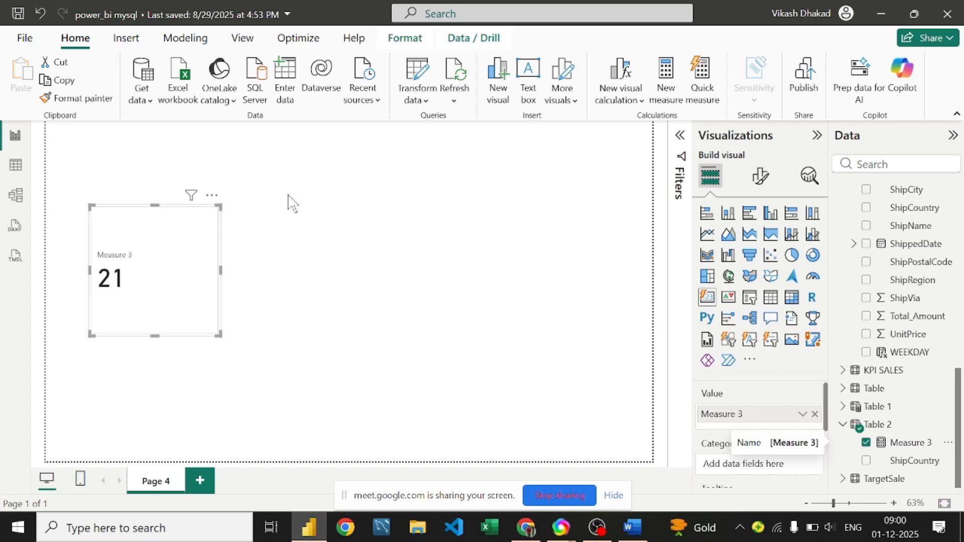
Step: Delete the Measure 3 card from Page 4 and go back to Table 2 in data view
click(211, 197)
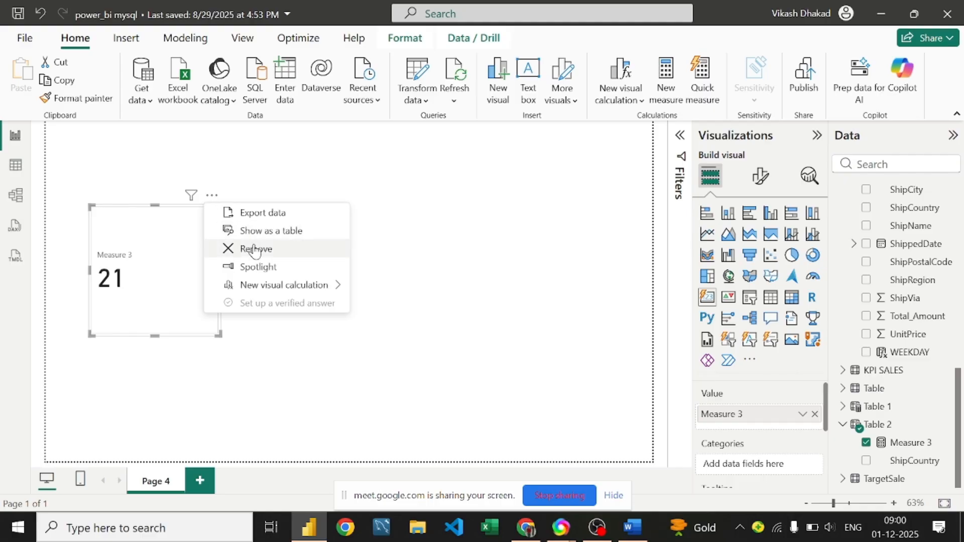
key(Delete)
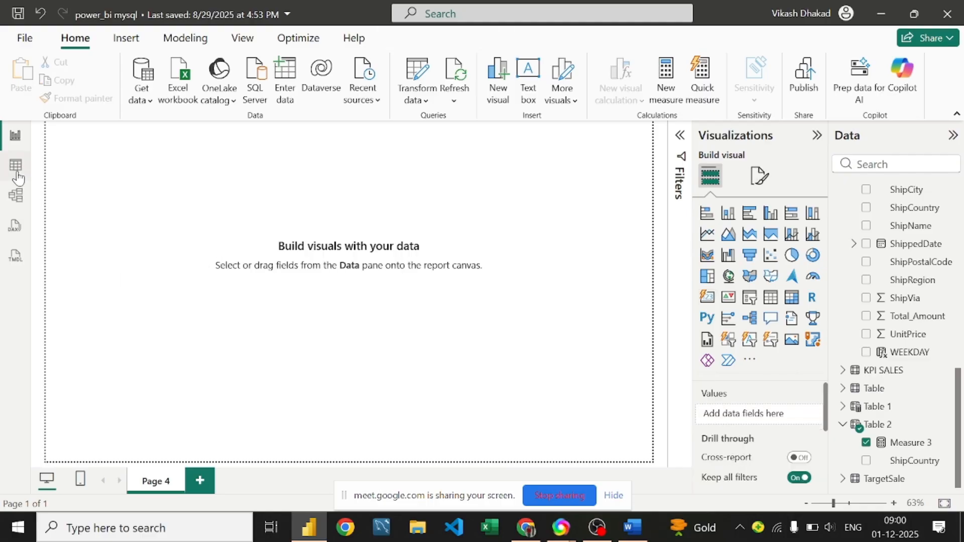
click(16, 166)
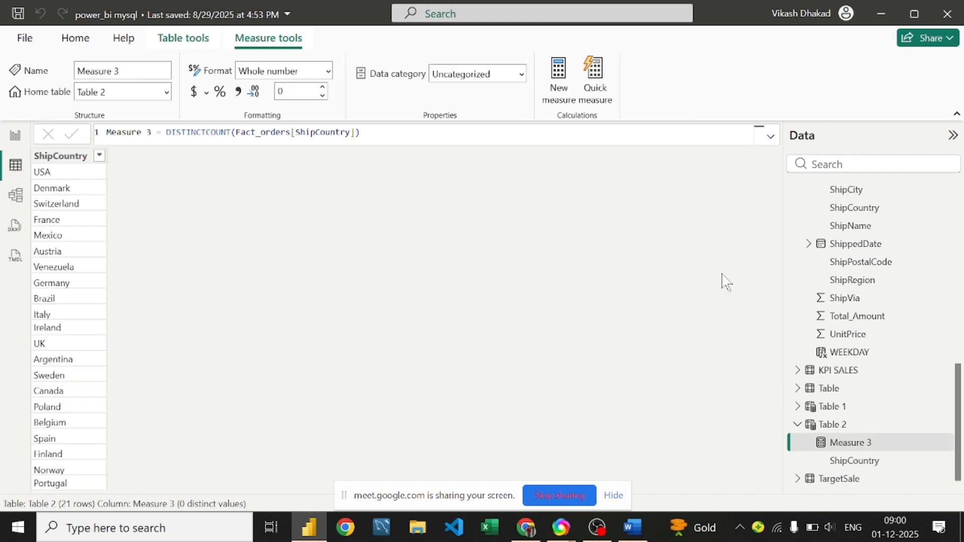
scroll(883, 253, up, 3)
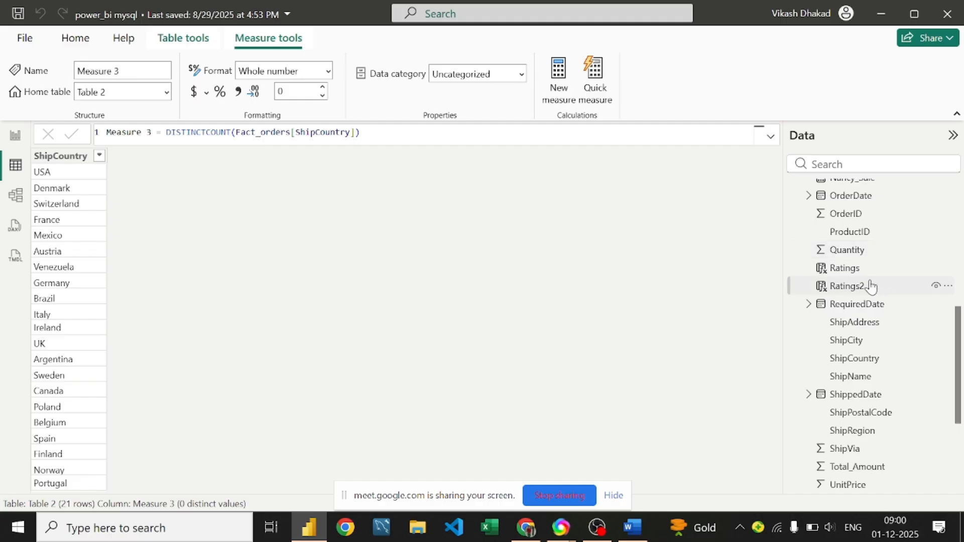
scroll(871, 286, up, 3)
scroll(870, 276, up, 3)
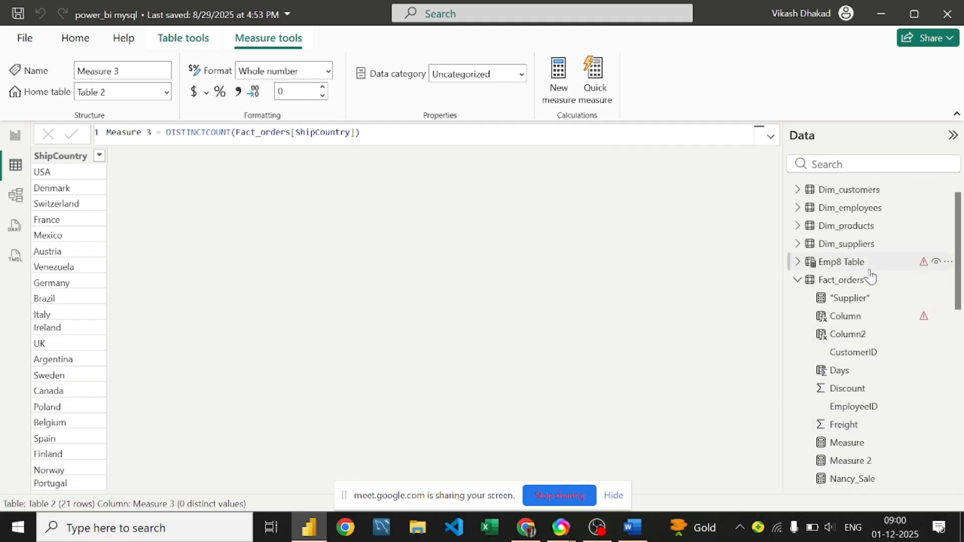
Step: Show Fact_orders in the data grid, scrolled right, and inspect the Total_Amount and Discount columns
click(848, 286)
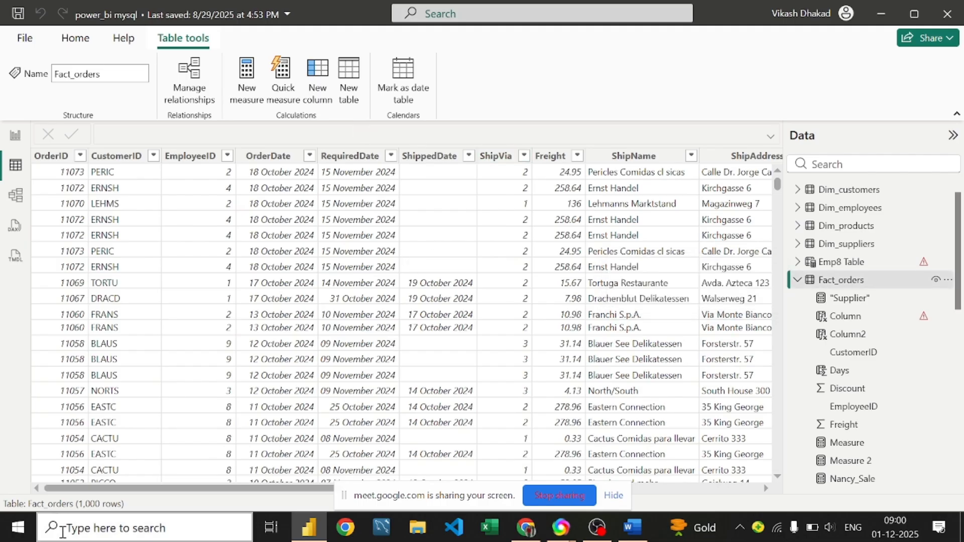
drag(194, 492, 555, 492)
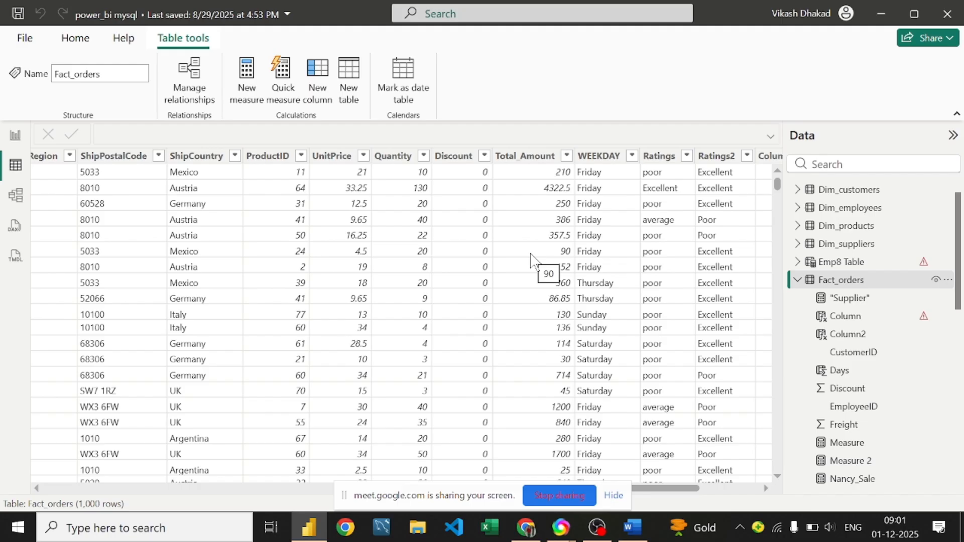
click(552, 176)
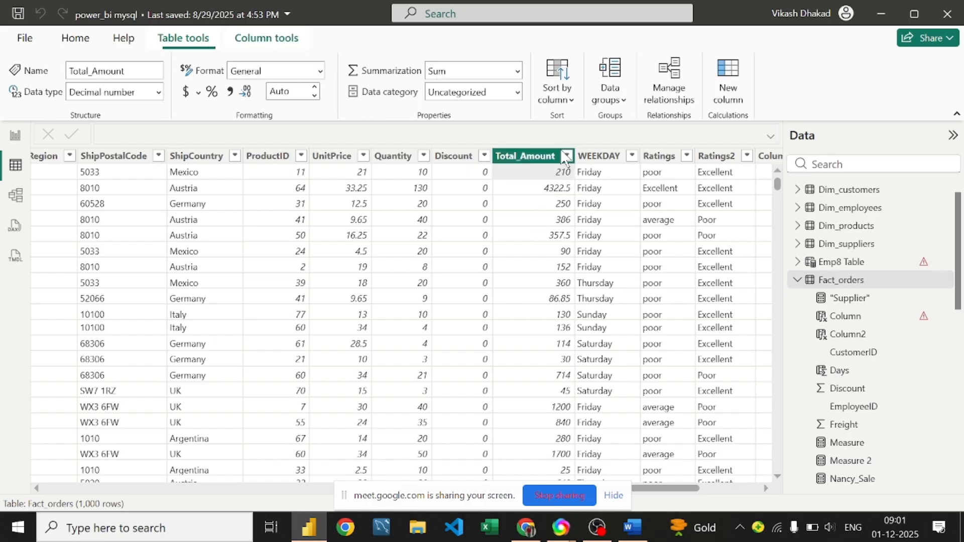
click(457, 176)
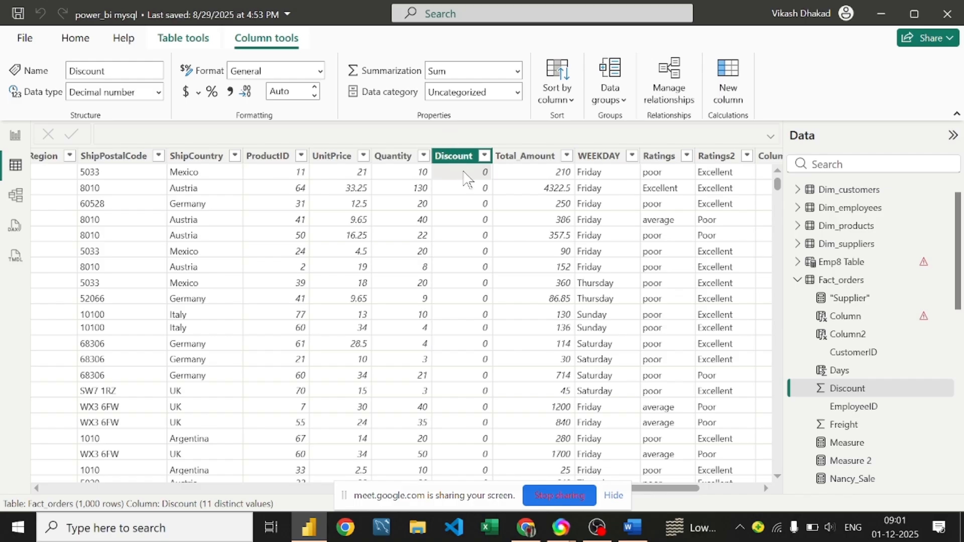
Step: Check that Quantity is a Whole number summarised by Sum, then scroll to the erroring Column at the far right
click(416, 175)
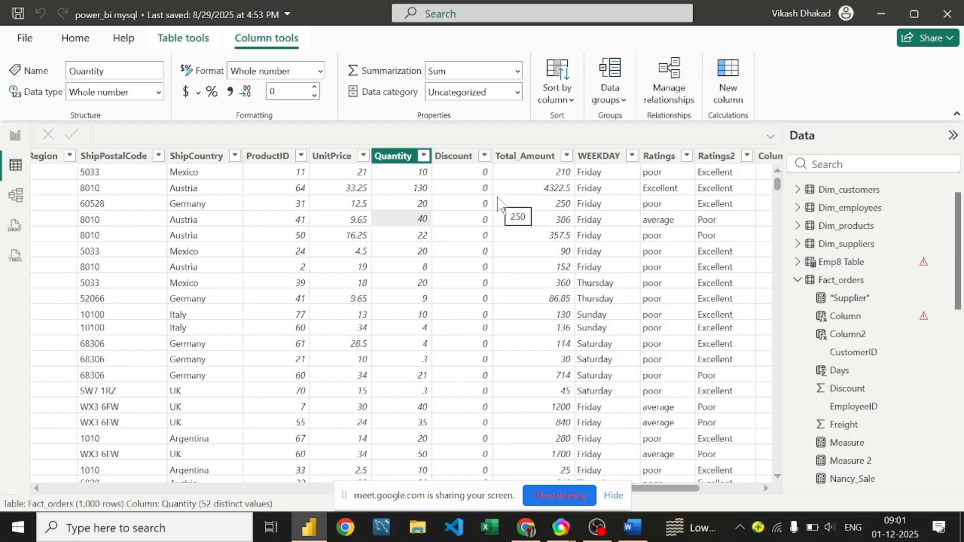
click(417, 192)
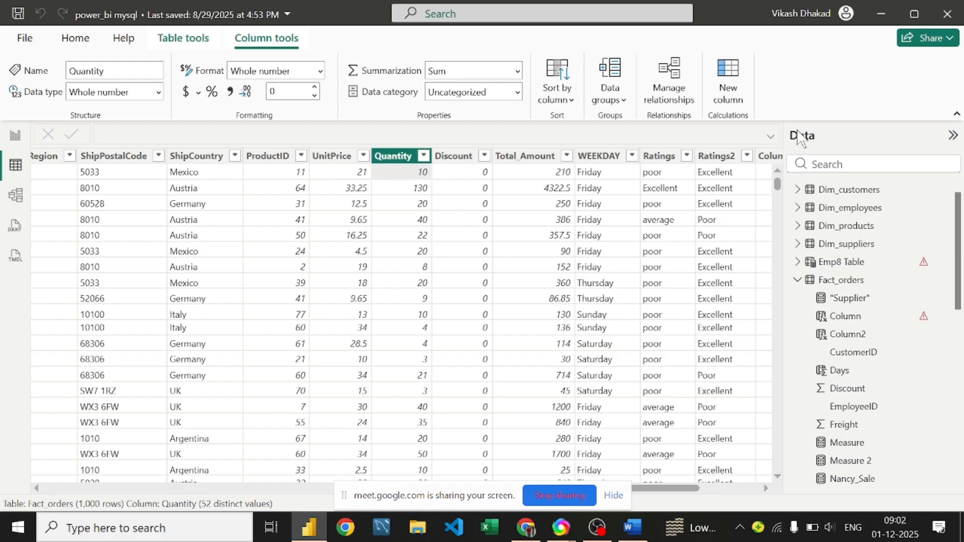
drag(680, 489, 752, 487)
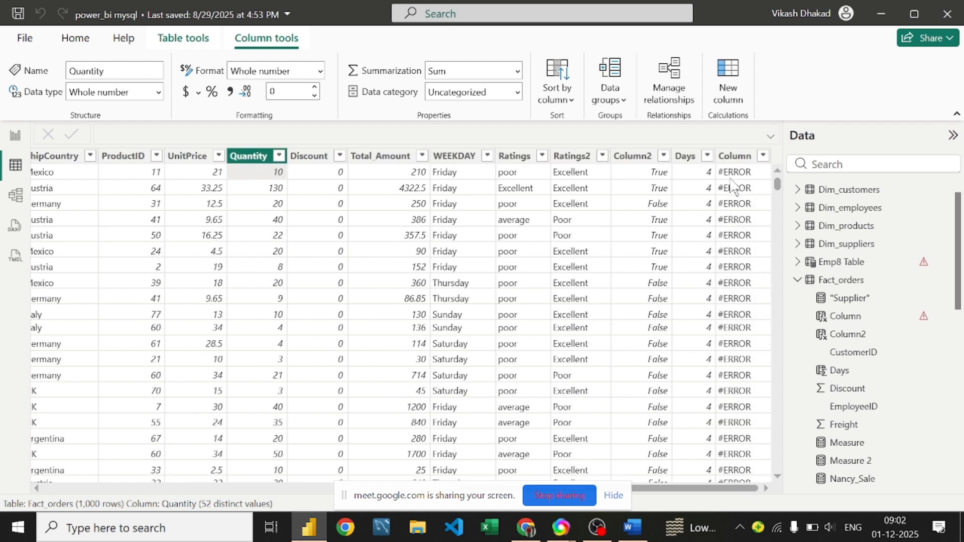
Step: Select the erroring Column and clear its old DISTINCT formula from the formula bar
click(757, 160)
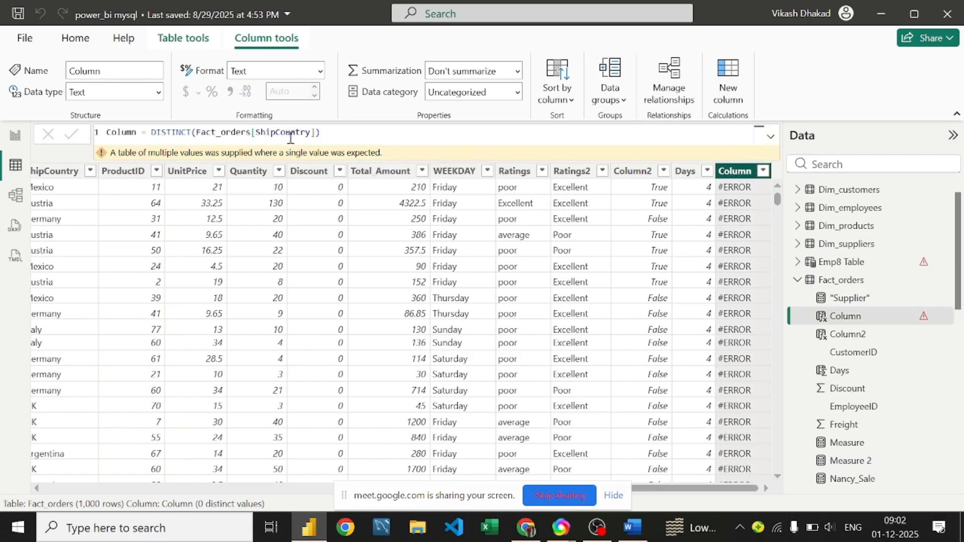
click(347, 131)
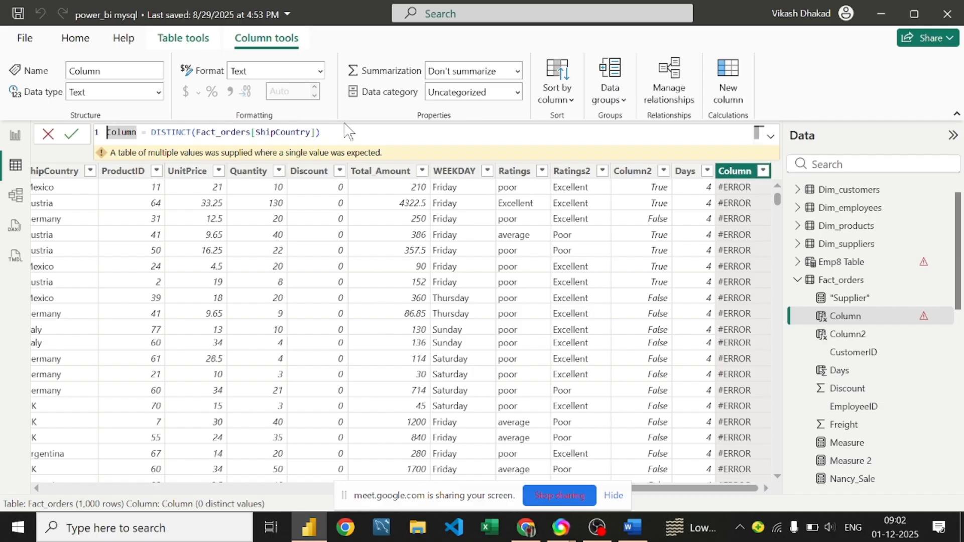
click(328, 132)
key(BackSpace)
key(BackSpace)
key(BackSpace)
key(BackSpace)
key(BackSpace)
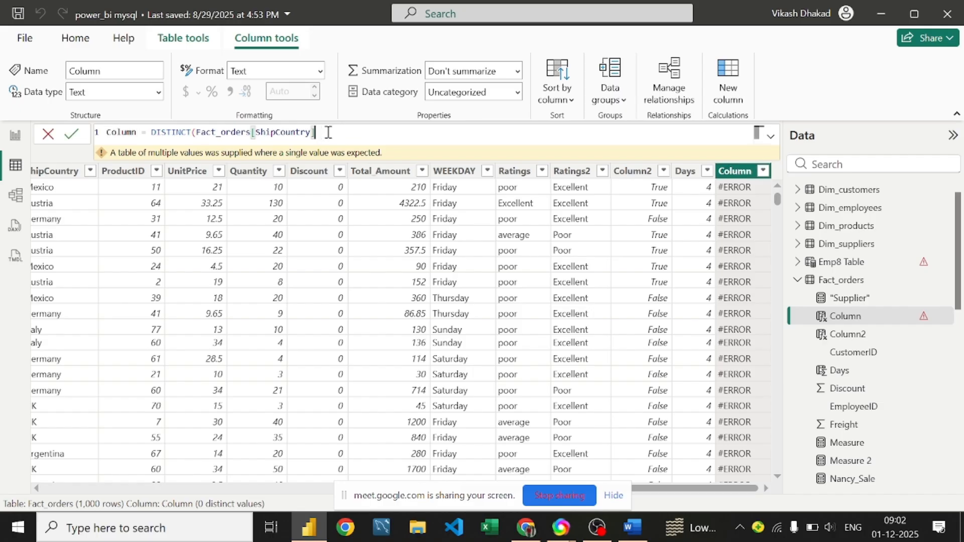
key(BackSpace)
key(BackSpace)
key(BackSpace)
key(BackSpace)
key(BackSpace)
key(BackSpace)
key(BackSpace)
key(BackSpace)
key(BackSpace)
key(BackSpace)
key(BackSpace)
key(BackSpace)
key(BackSpace)
key(BackSpace)
key(BackSpace)
key(BackSpace)
key(BackSpace)
key(BackSpace)
key(BackSpace)
key(BackSpace)
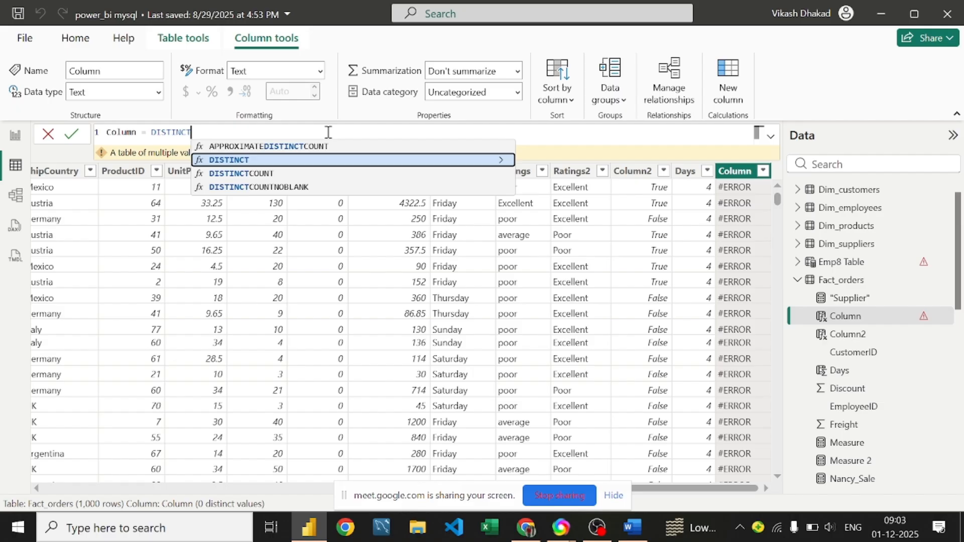
Step: Start the formula as Rank = RANKX(Fact_orders, Fact_orders[Quantity] using autocomplete
text(Ra)
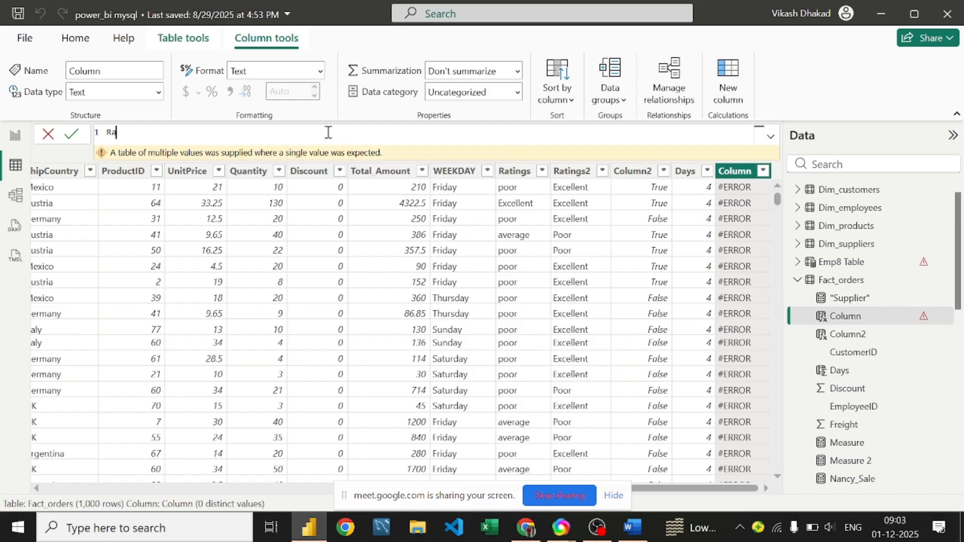
text(nkx)
key(BackSpace)
text(Ranxk)
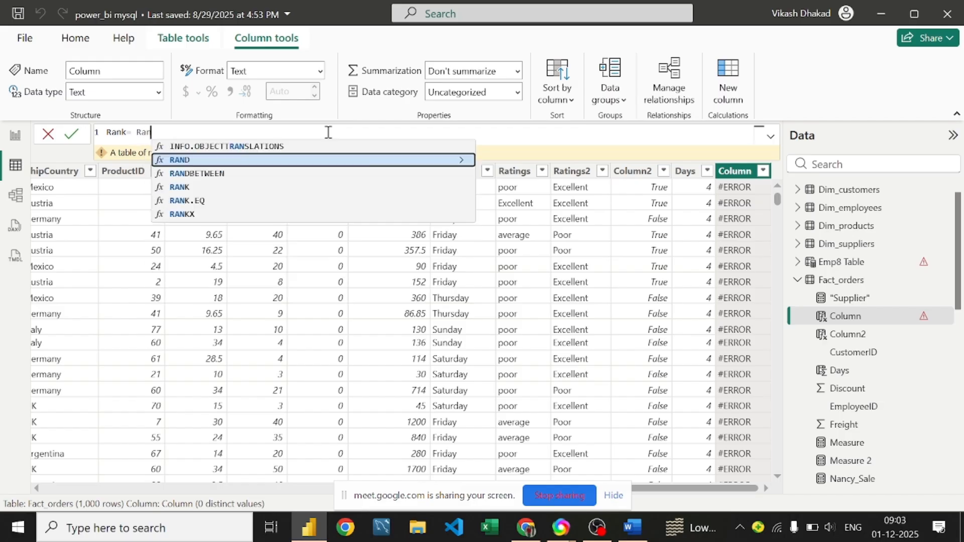
key(BackSpace)
key(BackSpace)
text(kx)
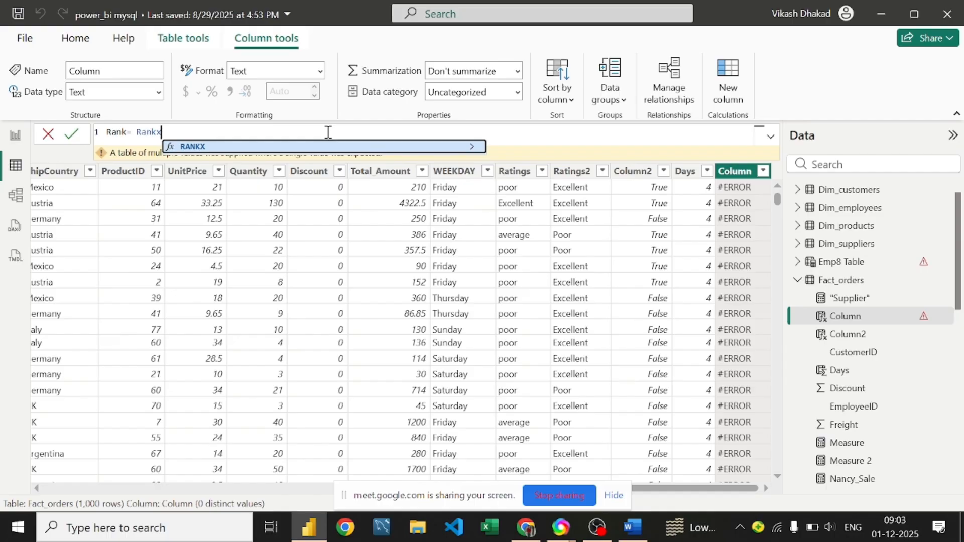
key(Tab)
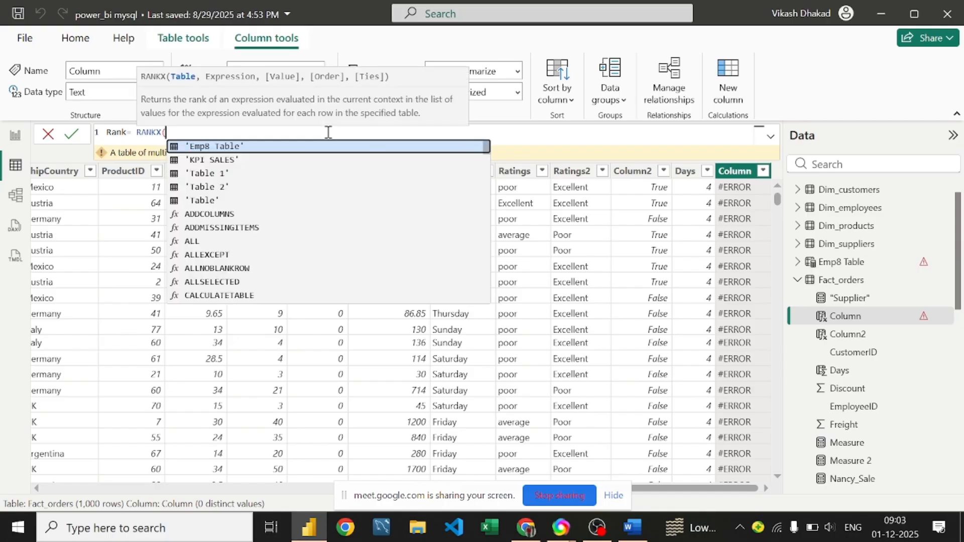
text(fa)
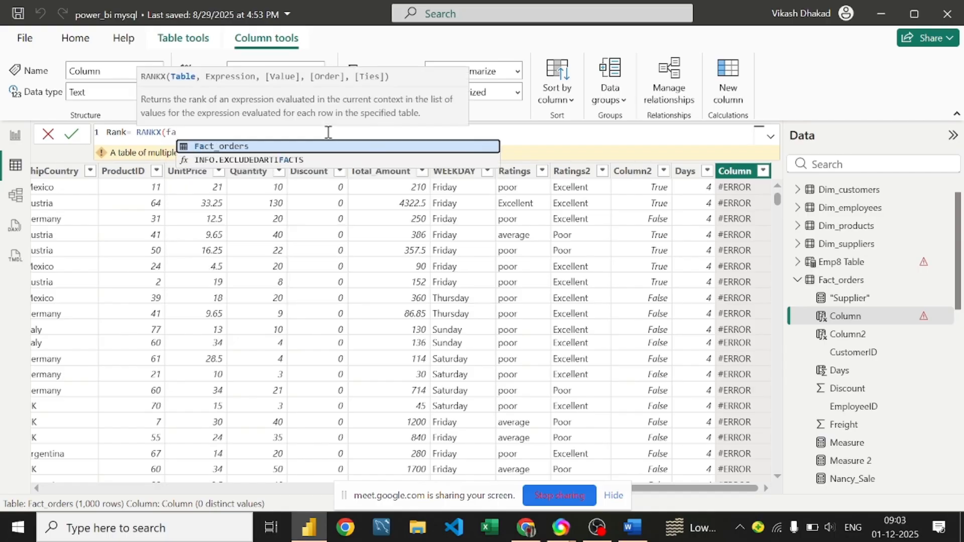
text(l)
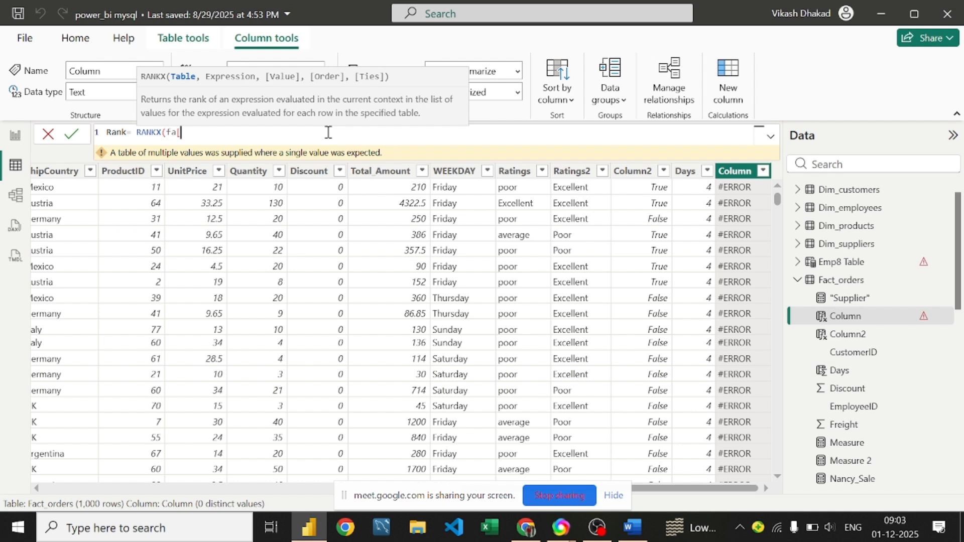
key(BackSpace)
key(Tab)
text(,f)
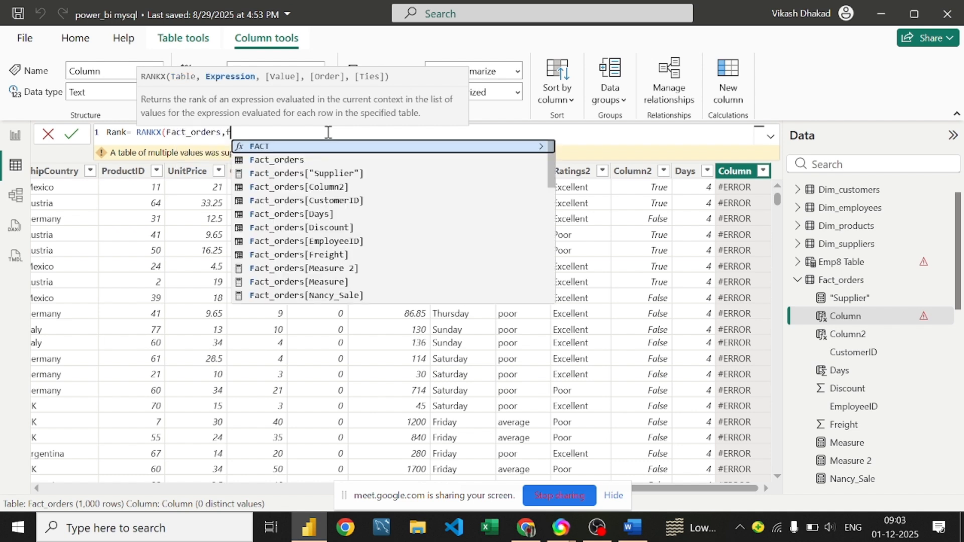
key(Down)
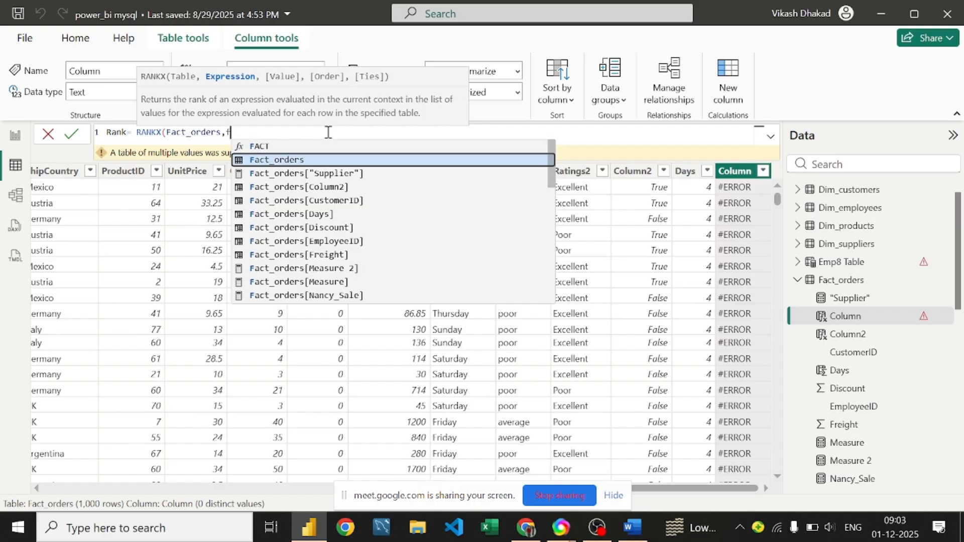
key(Tab)
text([)
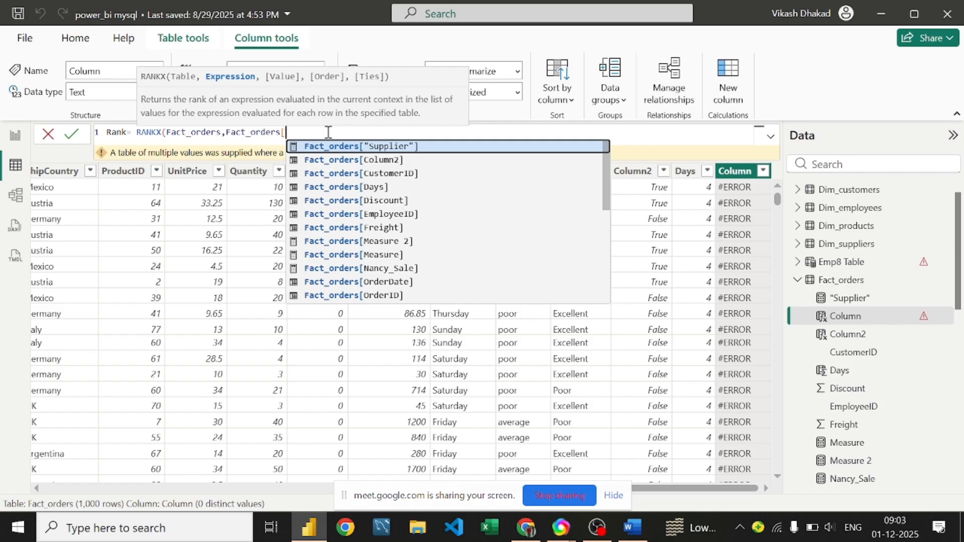
text(qu)
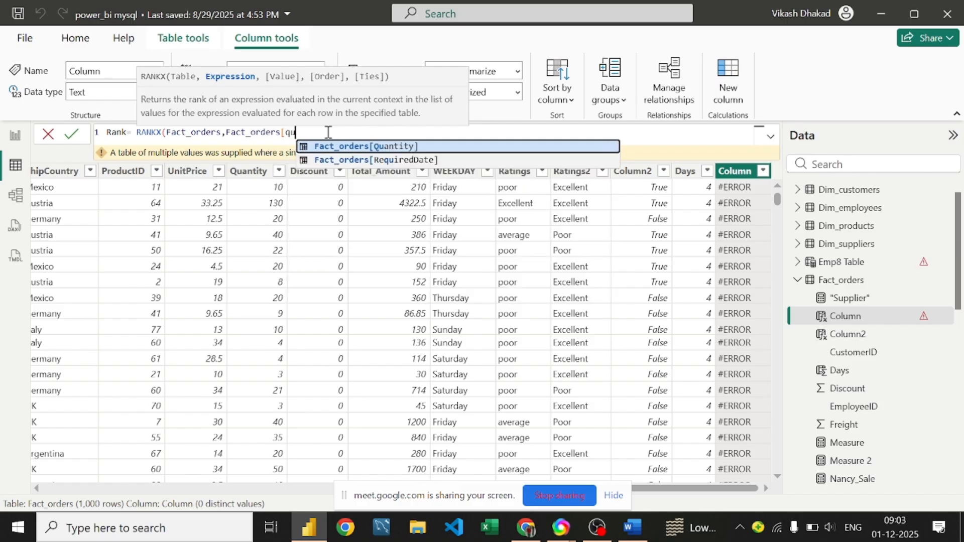
key(Tab)
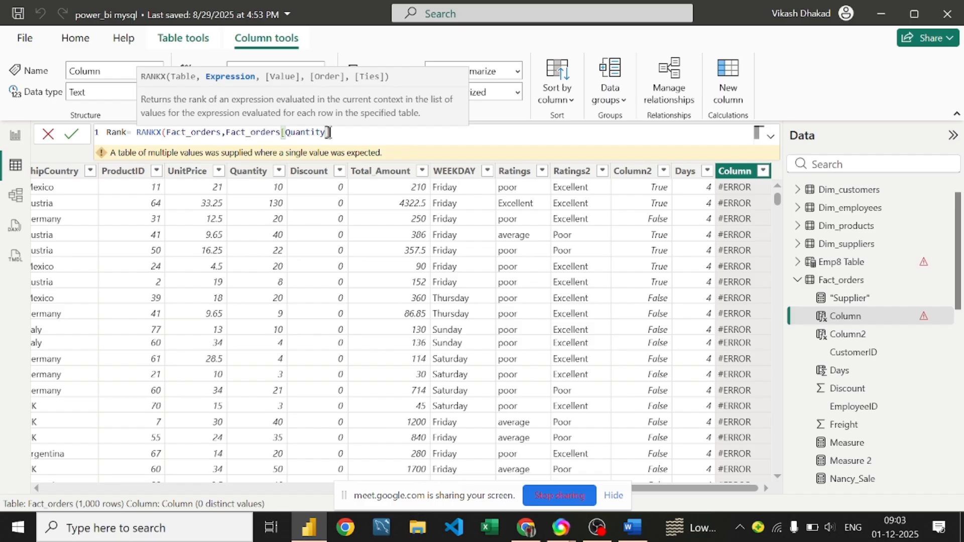
Step: Add the empty argument and DESC sort order after Quantity], then close the bracket
text(],)
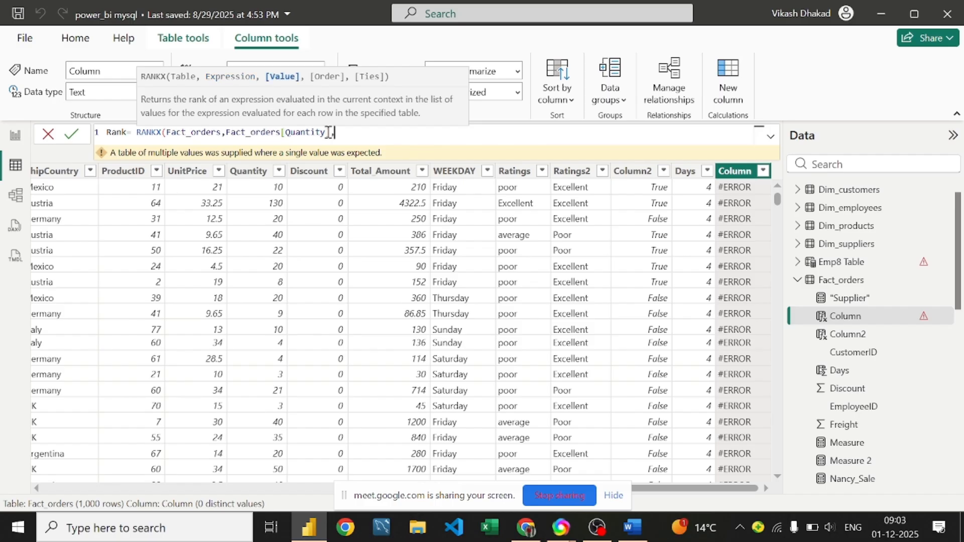
text(Des)
key(BackSpace)
key(BackSpace)
key(BackSpace)
text(D)
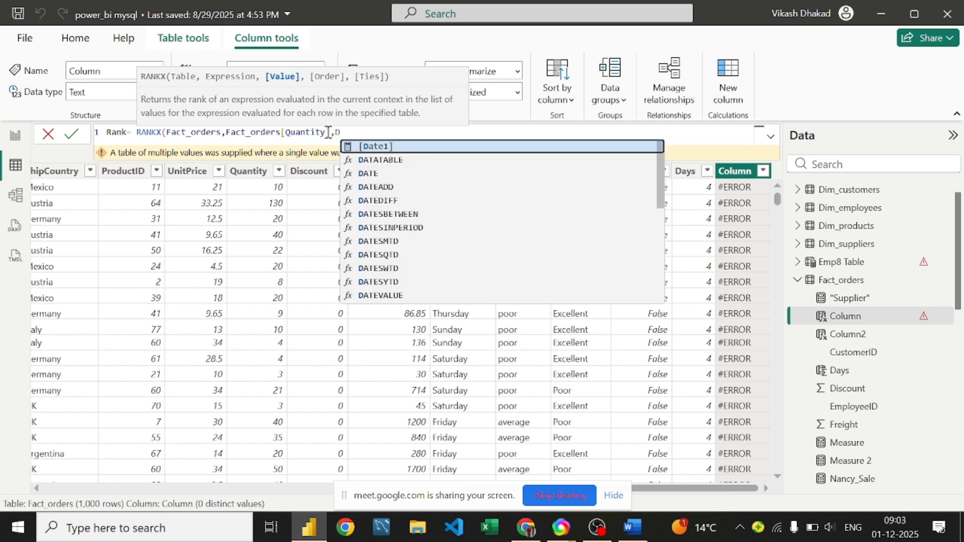
key(BackSpace)
text(des)
key(BackSpace)
key(BackSpace)
key(BackSpace)
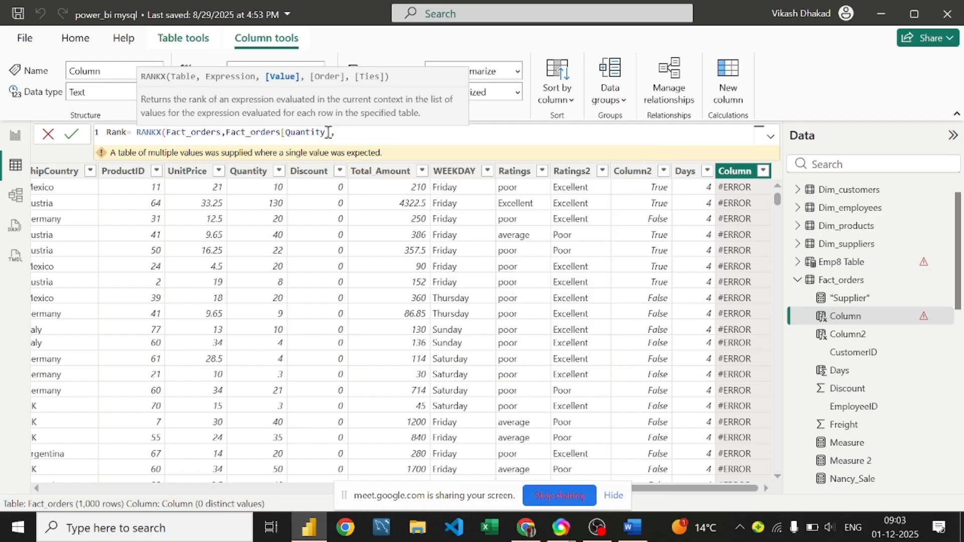
text(,)
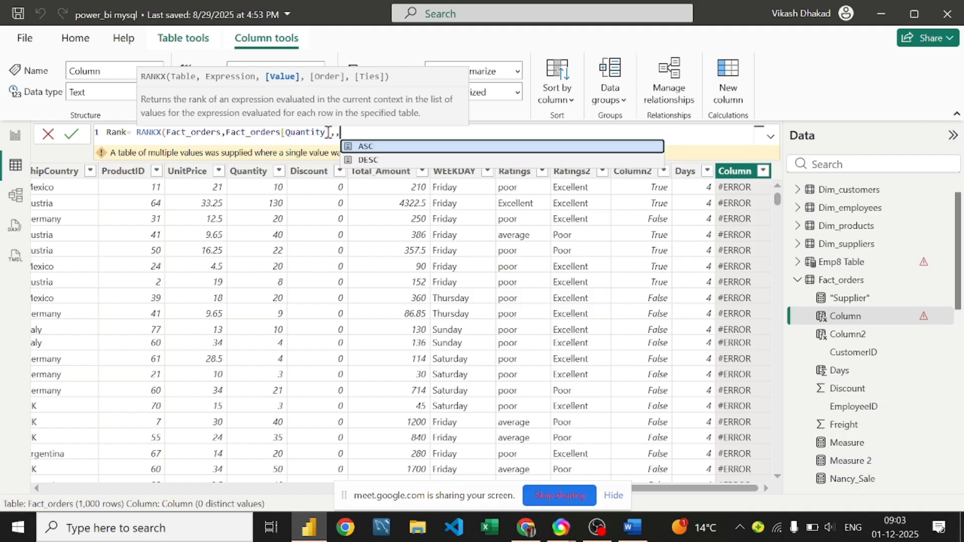
key(Down)
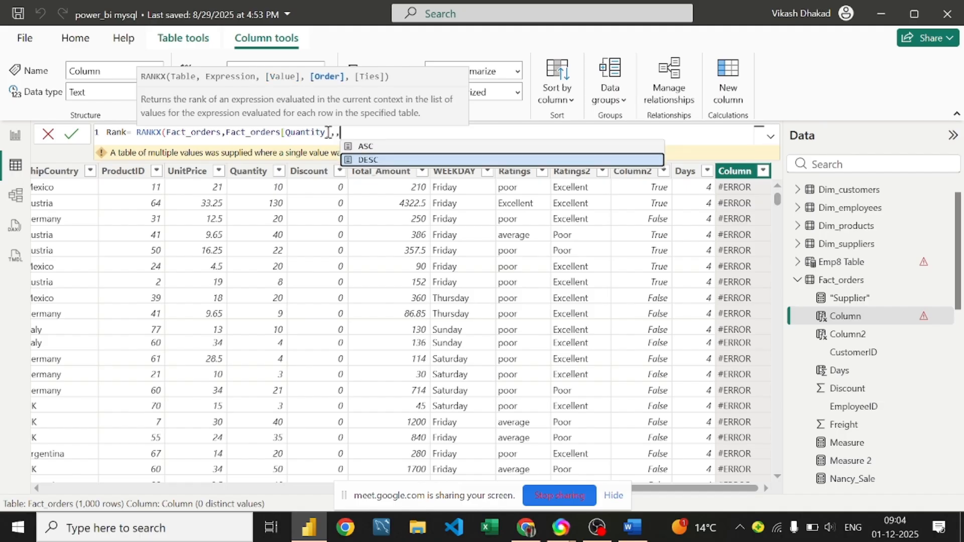
key(Tab)
text())
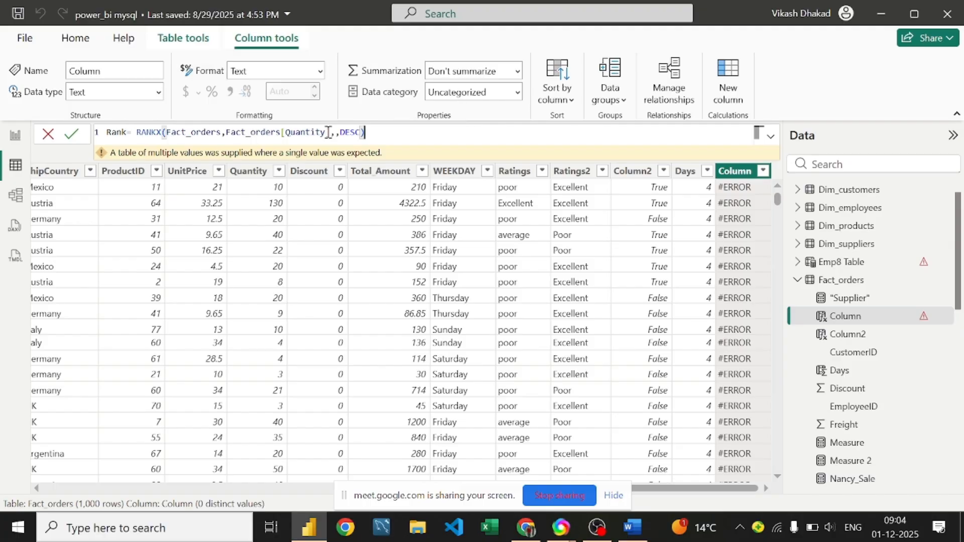
Step: Commit the Rank formula so rows get ranks (130 units ranks 1), then open Quantity's sort menu
click(336, 132)
key(BackSpace)
click(387, 130)
key(Return)
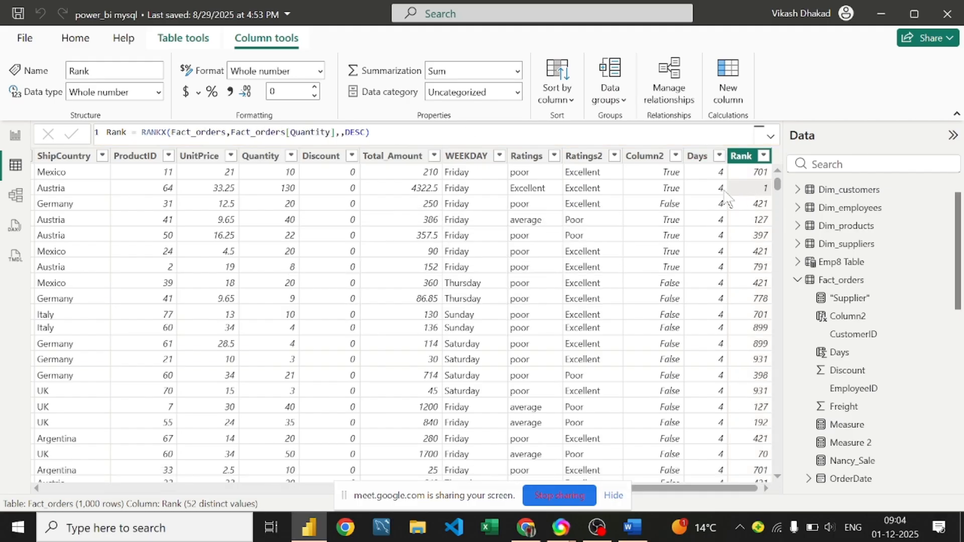
click(293, 191)
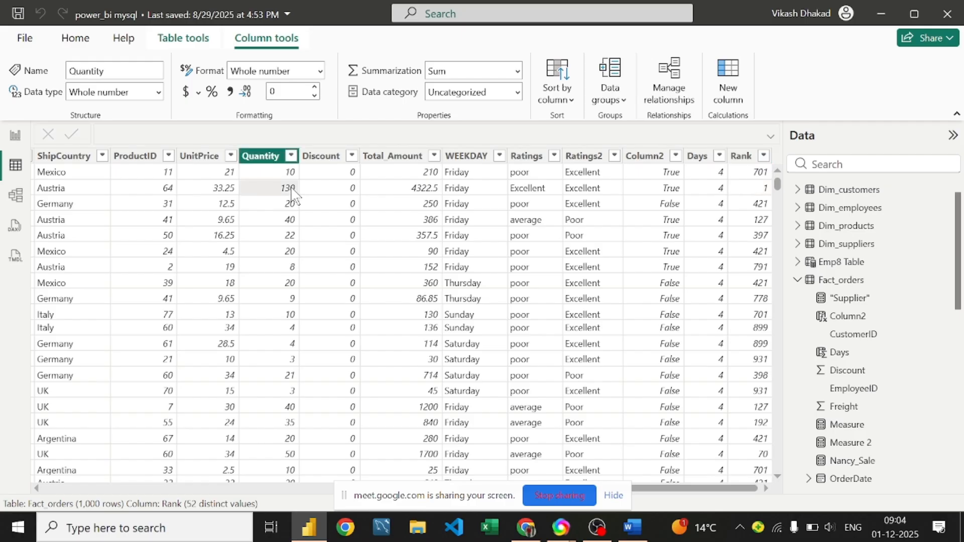
click(292, 155)
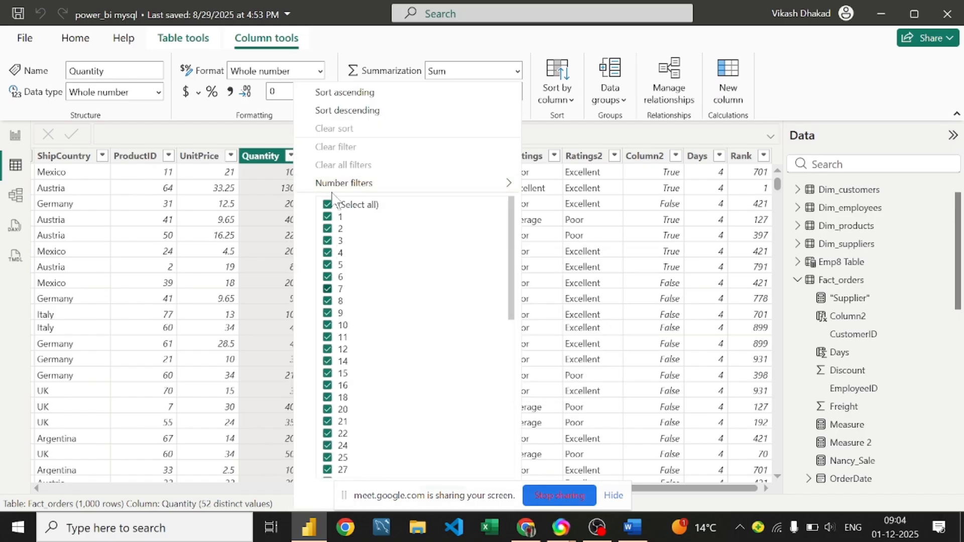
Step: Try a Quantity filter on value 130, abandon it, and sort Fact_orders by Quantity descending
click(327, 204)
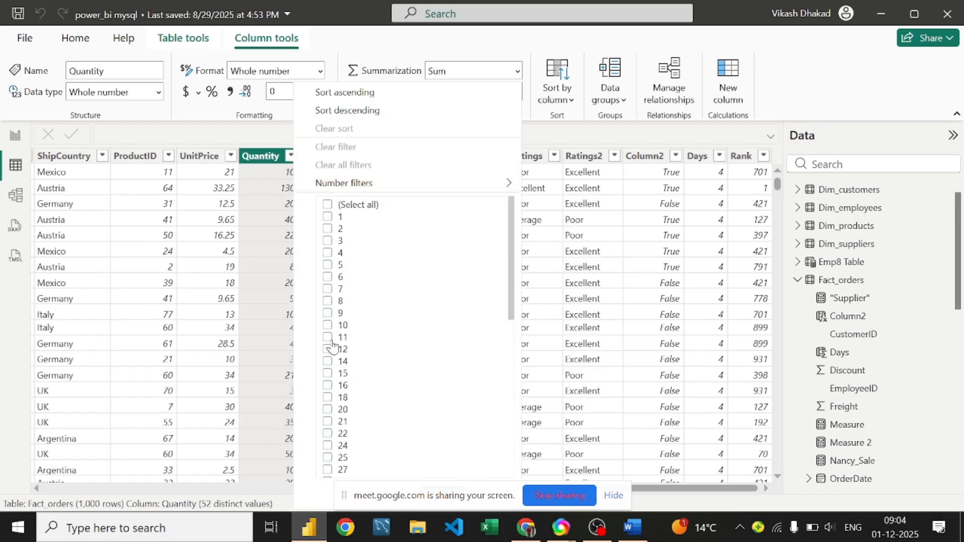
scroll(332, 361, down, 10)
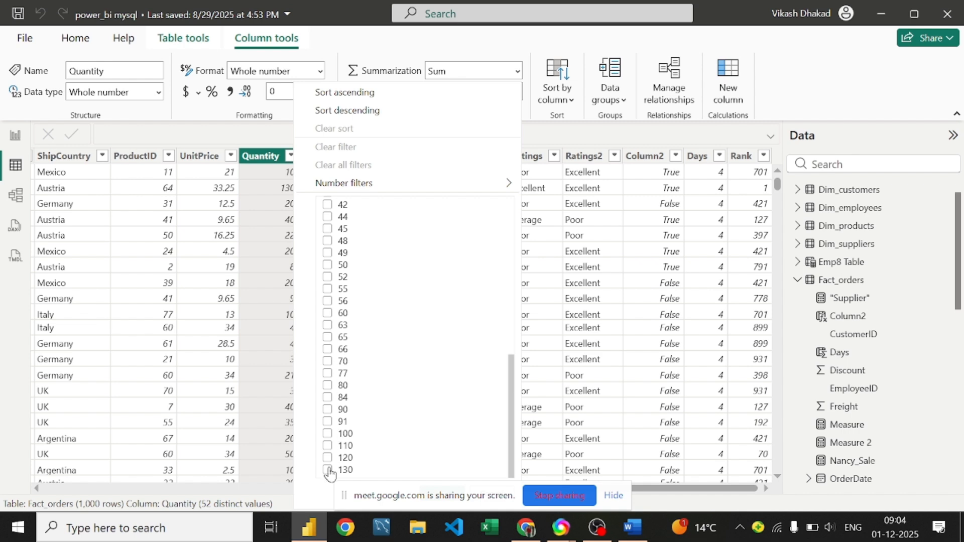
click(328, 470)
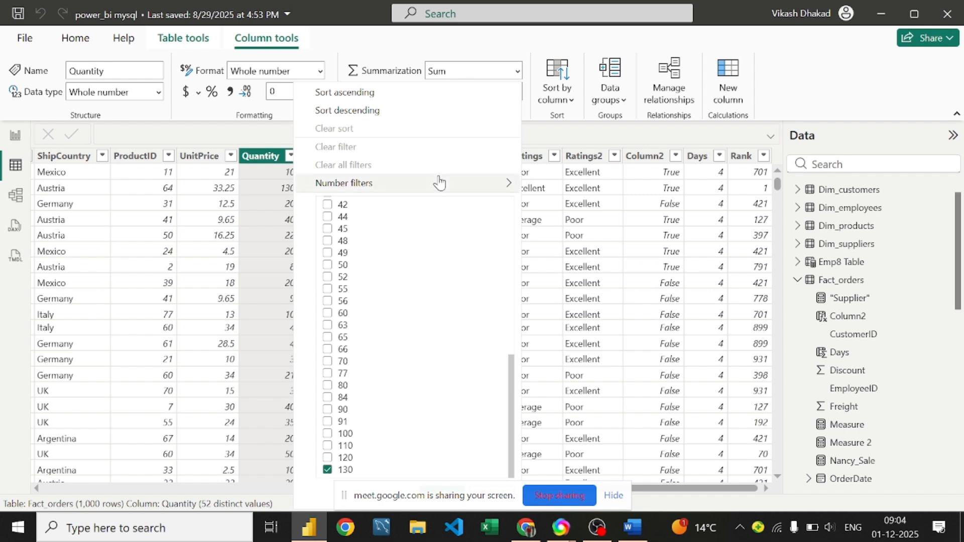
mouse_move(437, 183)
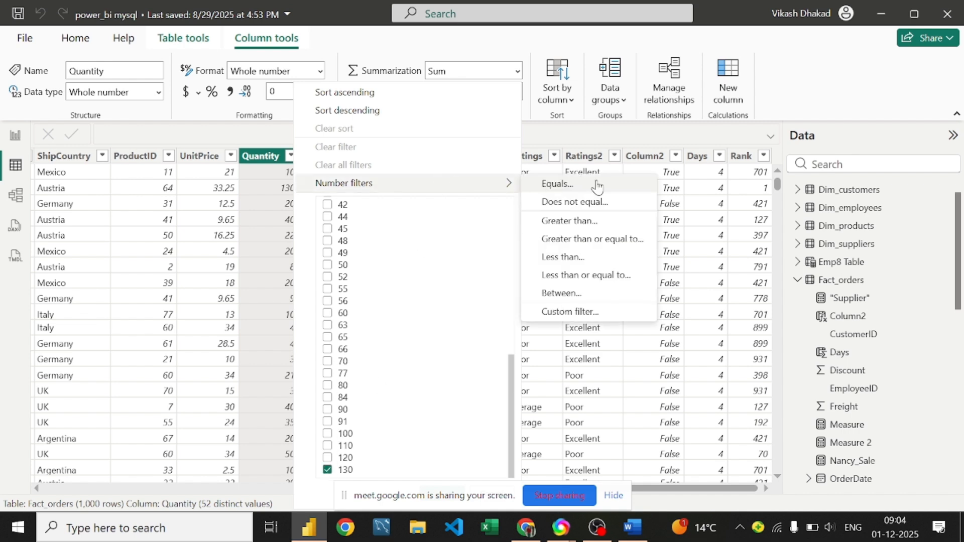
click(251, 186)
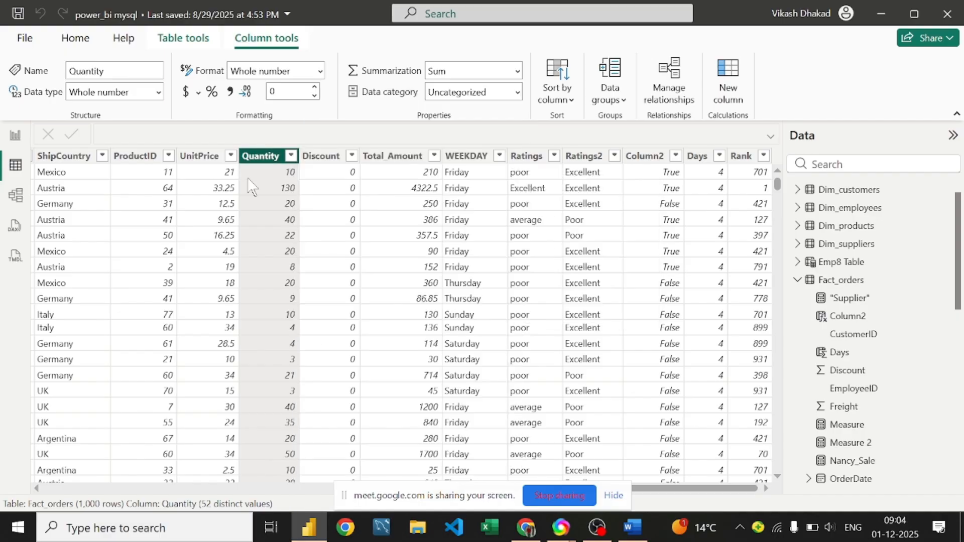
click(292, 157)
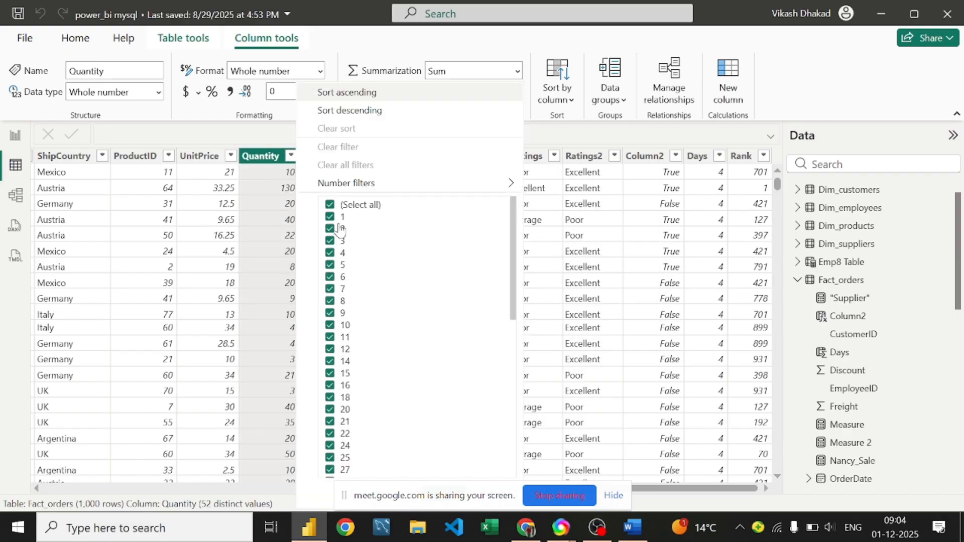
click(331, 206)
scroll(346, 301, down, 5)
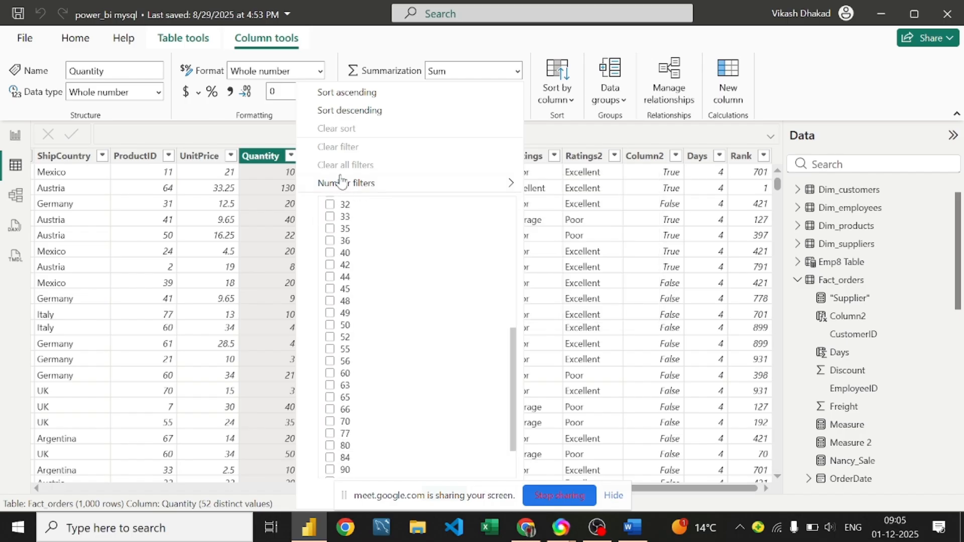
click(385, 111)
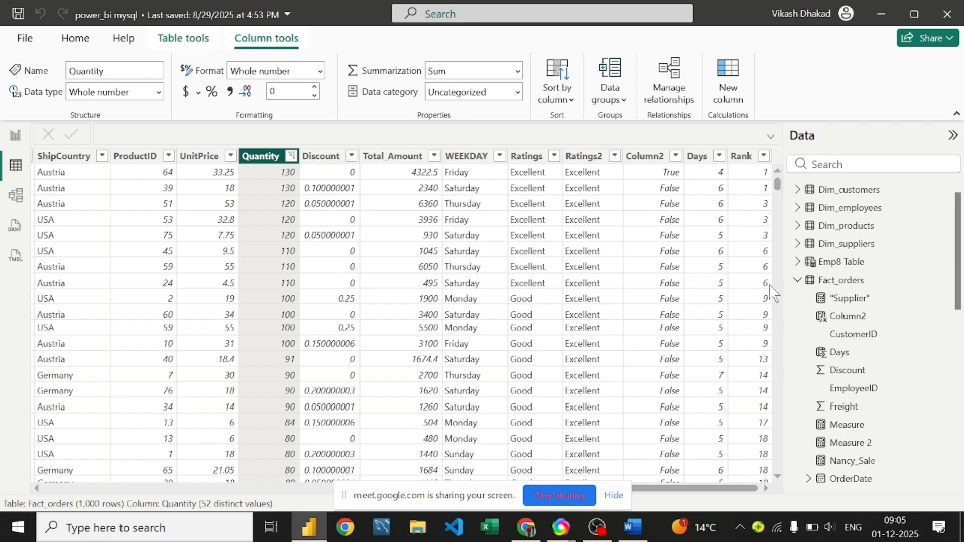
Step: In the Rank column's formula, add a comma after DESC to begin the Dense/Skip ties argument
scroll(748, 201, down, 2)
scroll(748, 200, up, 2)
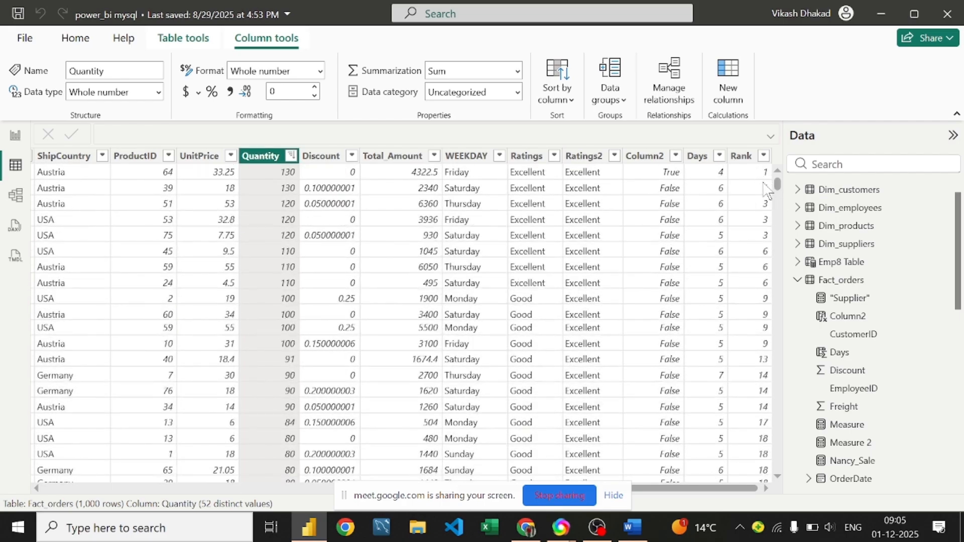
click(765, 191)
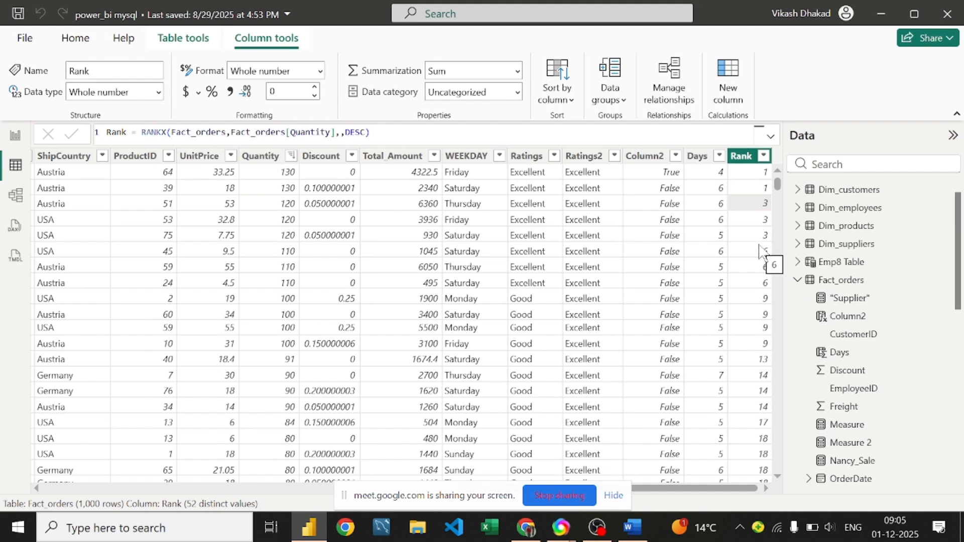
scroll(401, 191, down, 8)
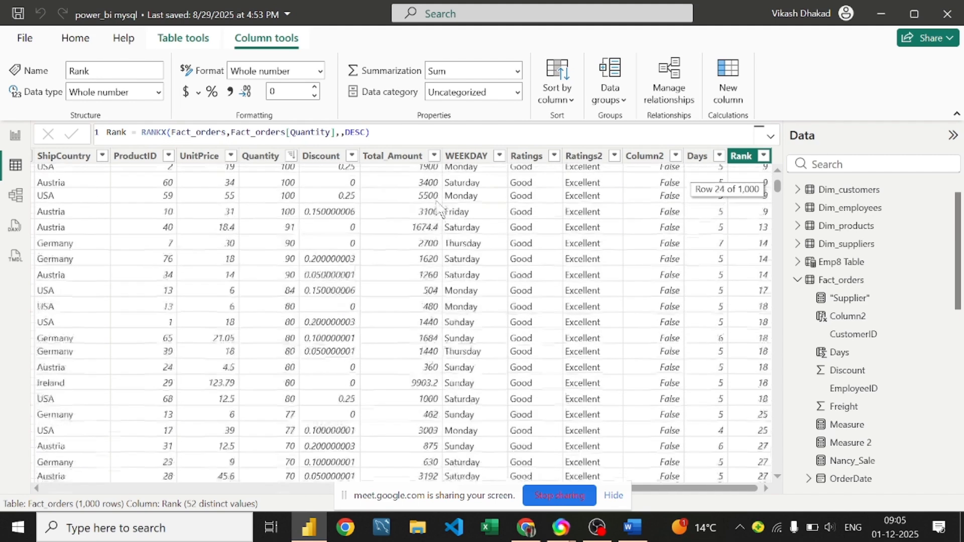
scroll(407, 193, up, 8)
click(340, 132)
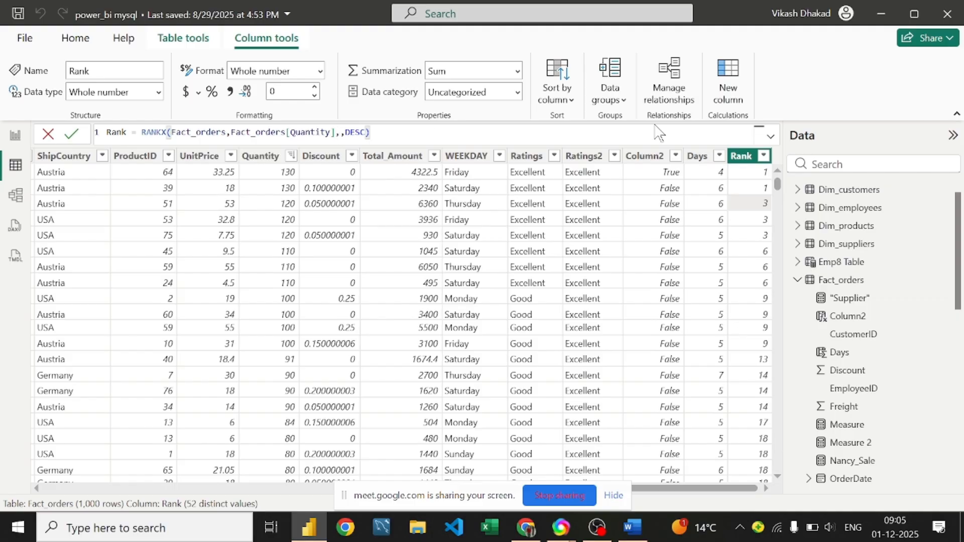
text(Deb)
key(BackSpace)
key(BackSpace)
key(BackSpace)
key(Right)
key(Right)
key(Right)
key(Right)
key(Right)
text(,)
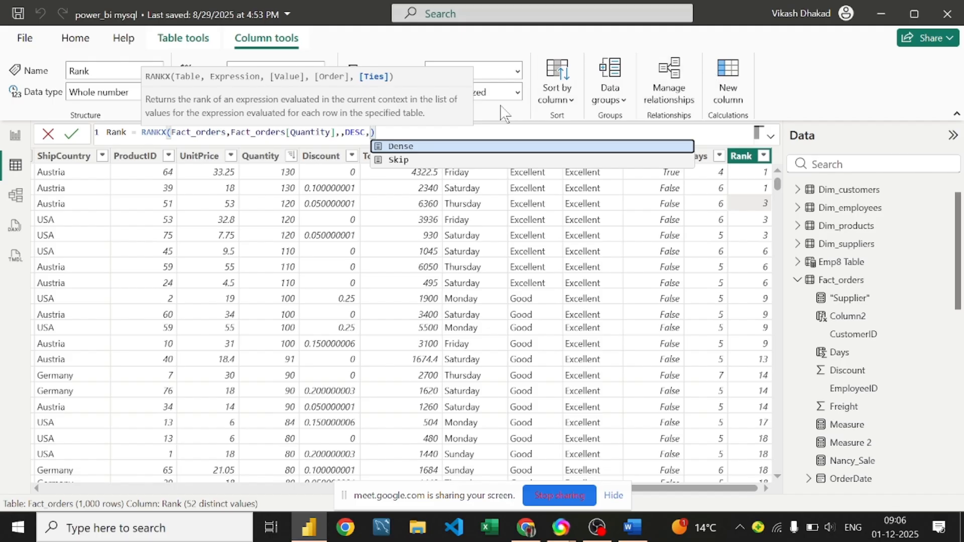
Step: Finish the Rank formula as RANKX(Fact_orders, Fact_orders[Quantity],, DESC, Dense) and check the tied ranks
click(391, 132)
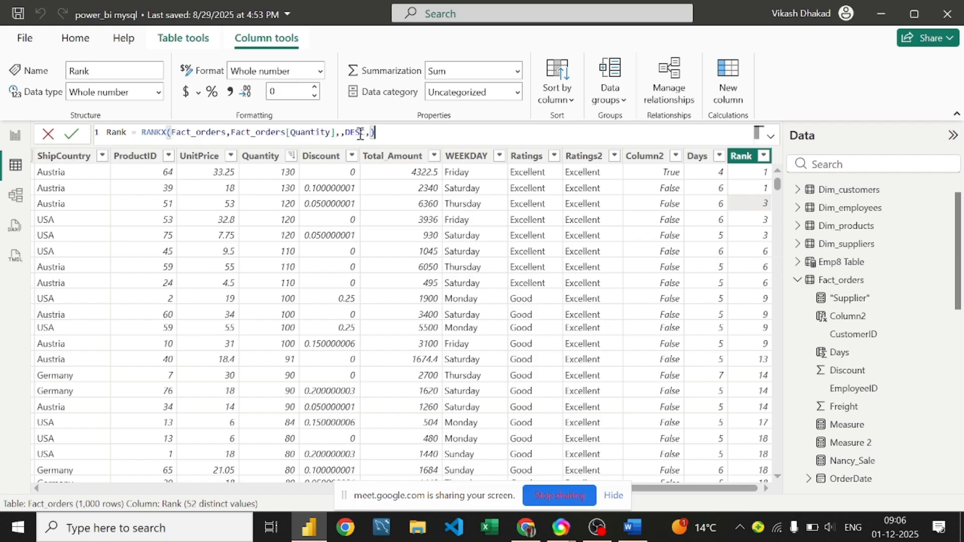
text(D)
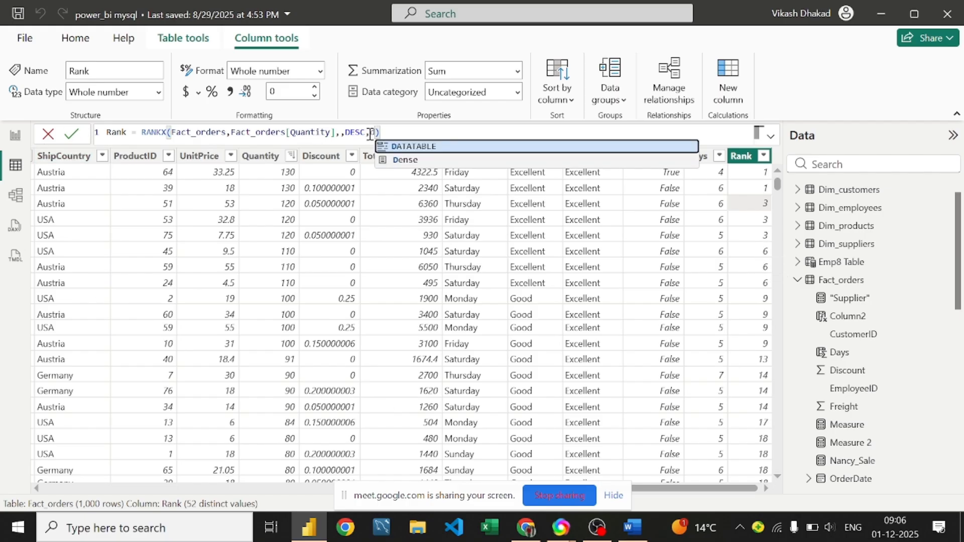
click(409, 159)
key(Return)
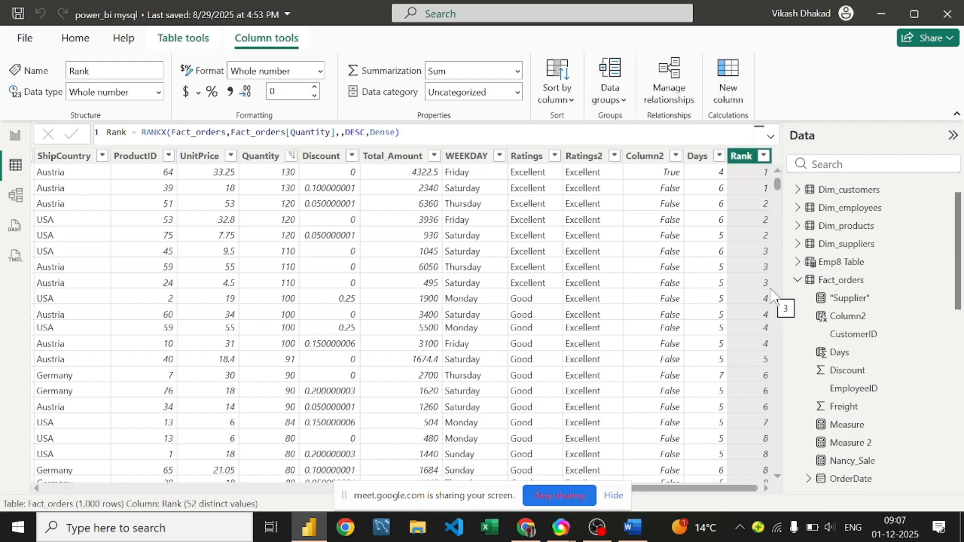
scroll(723, 189, down, 1)
scroll(728, 189, down, 5)
scroll(748, 201, up, 6)
scroll(741, 206, down, 6)
scroll(741, 190, up, 7)
scroll(762, 184, down, 3)
scroll(764, 186, up, 4)
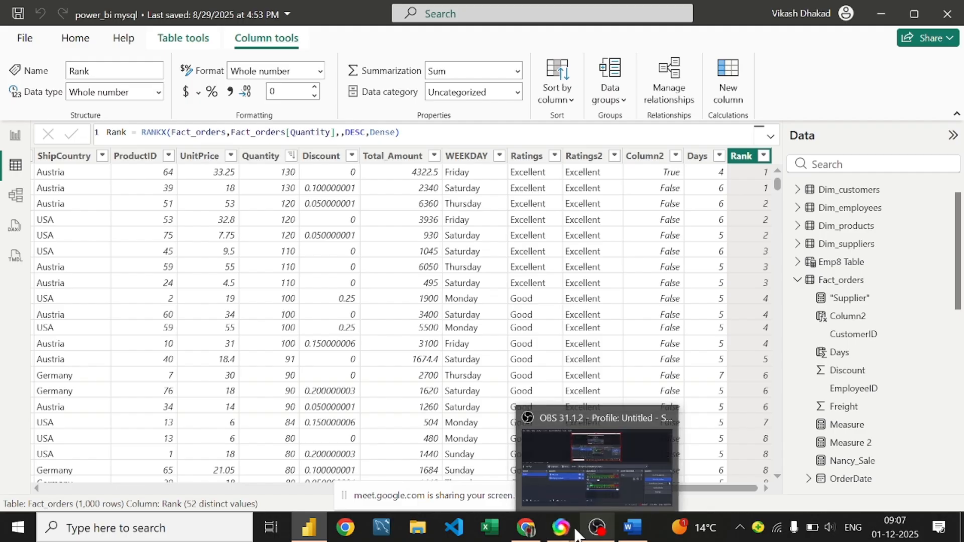
Step: Hang up the Google Meet call and close its browser window to return to Power BI
mouse_move(559, 530)
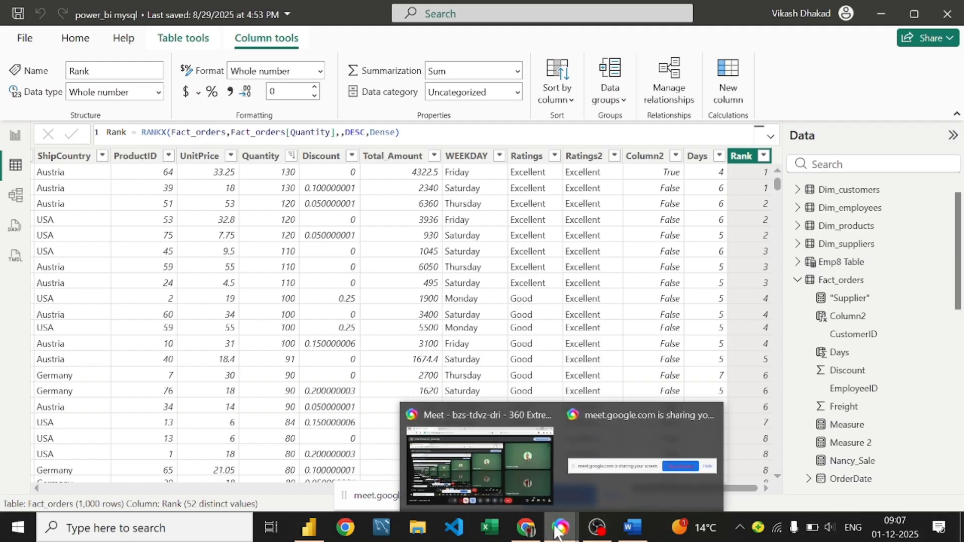
click(475, 469)
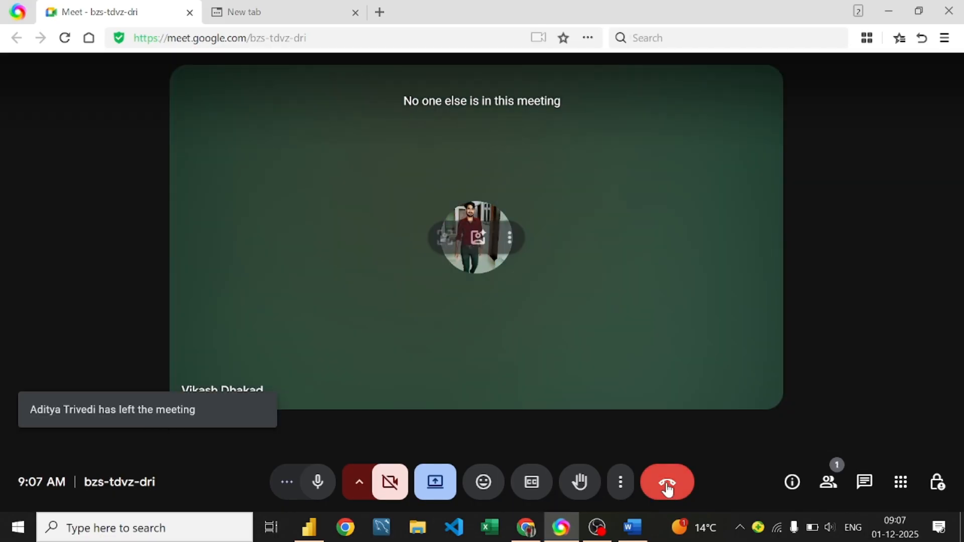
click(667, 487)
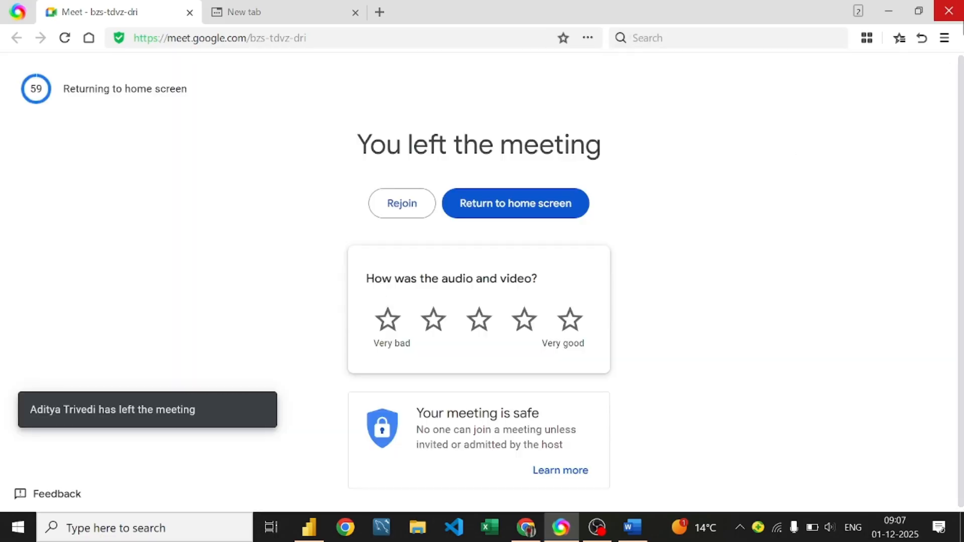
click(958, 16)
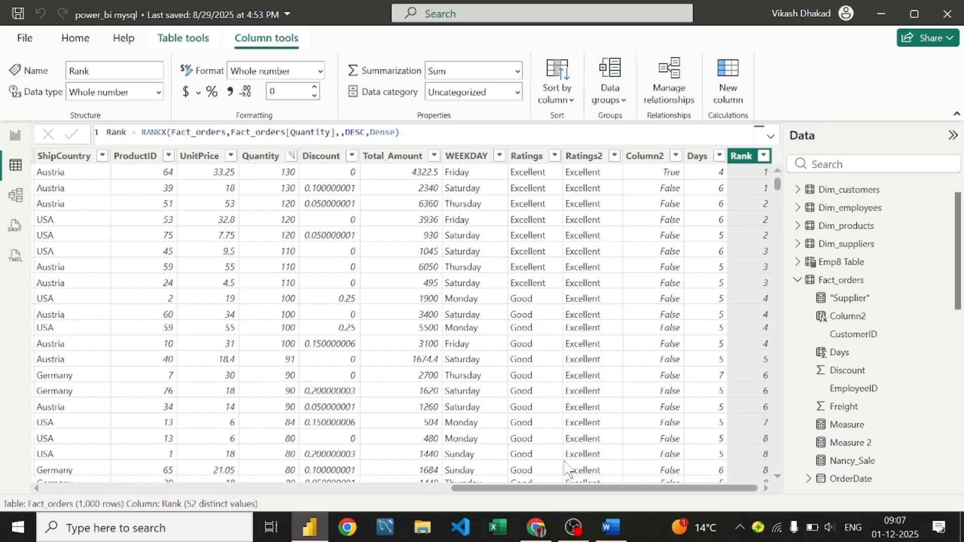
mouse_move(616, 537)
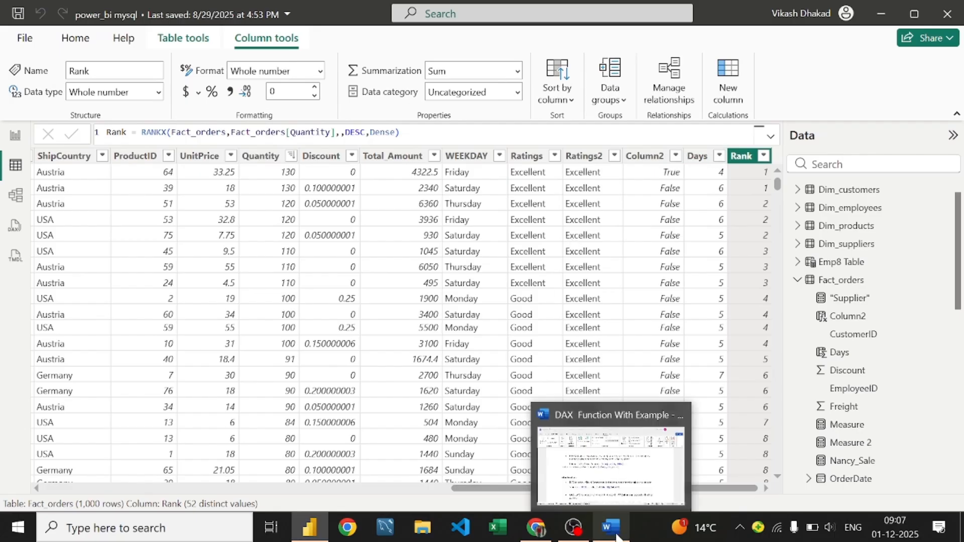